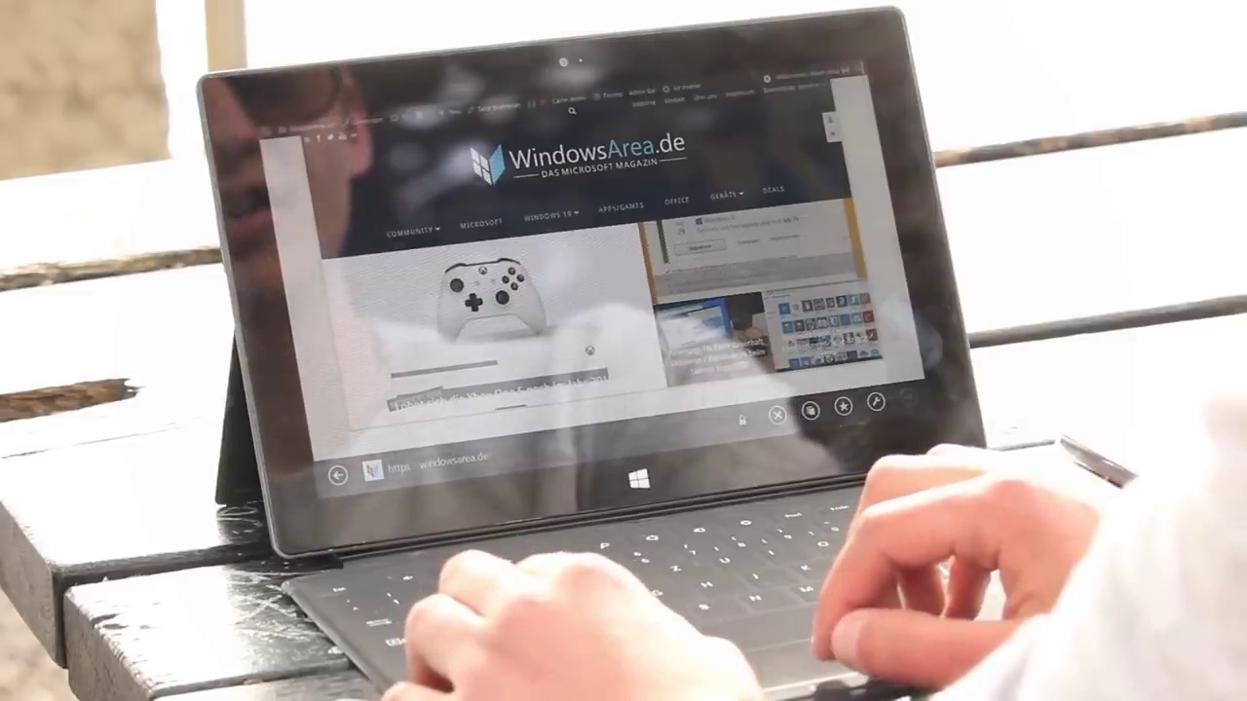
# Scroll the WindowsArea.de May 2019 Update article past Insider and Upgrade-Assistent to the Top 5 Features video
pyautogui.press('super+z')
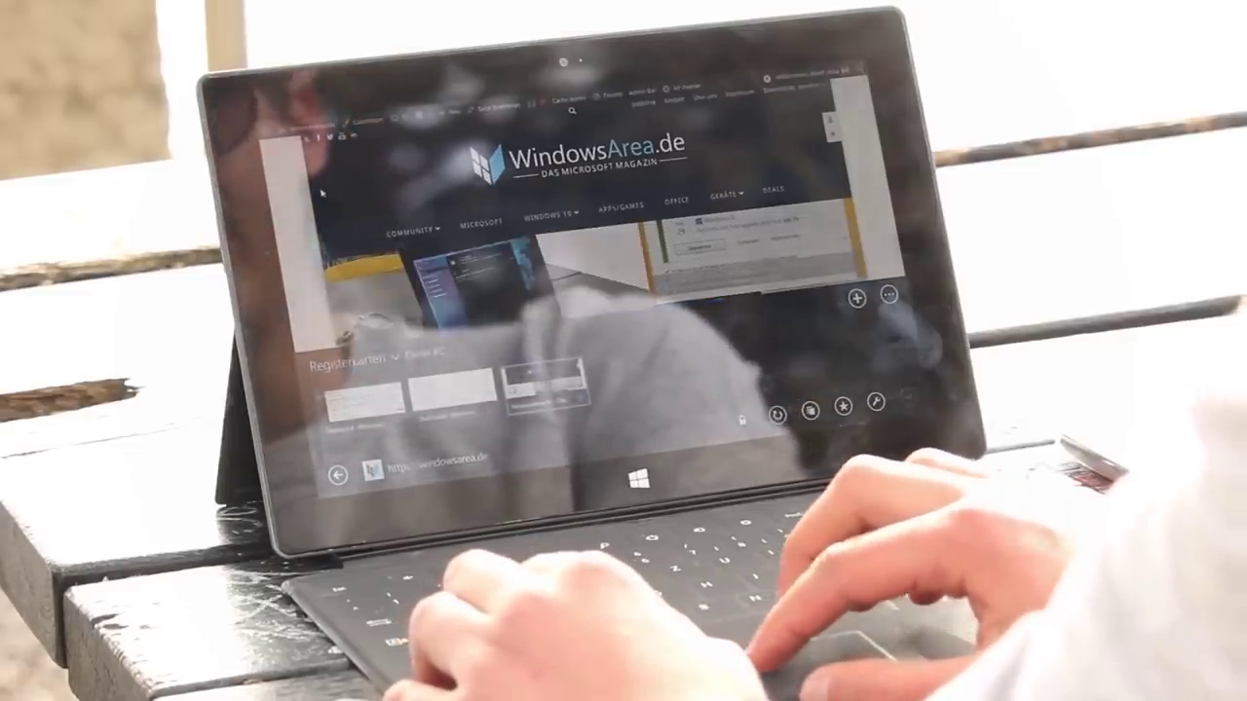
pyautogui.press('Escape')
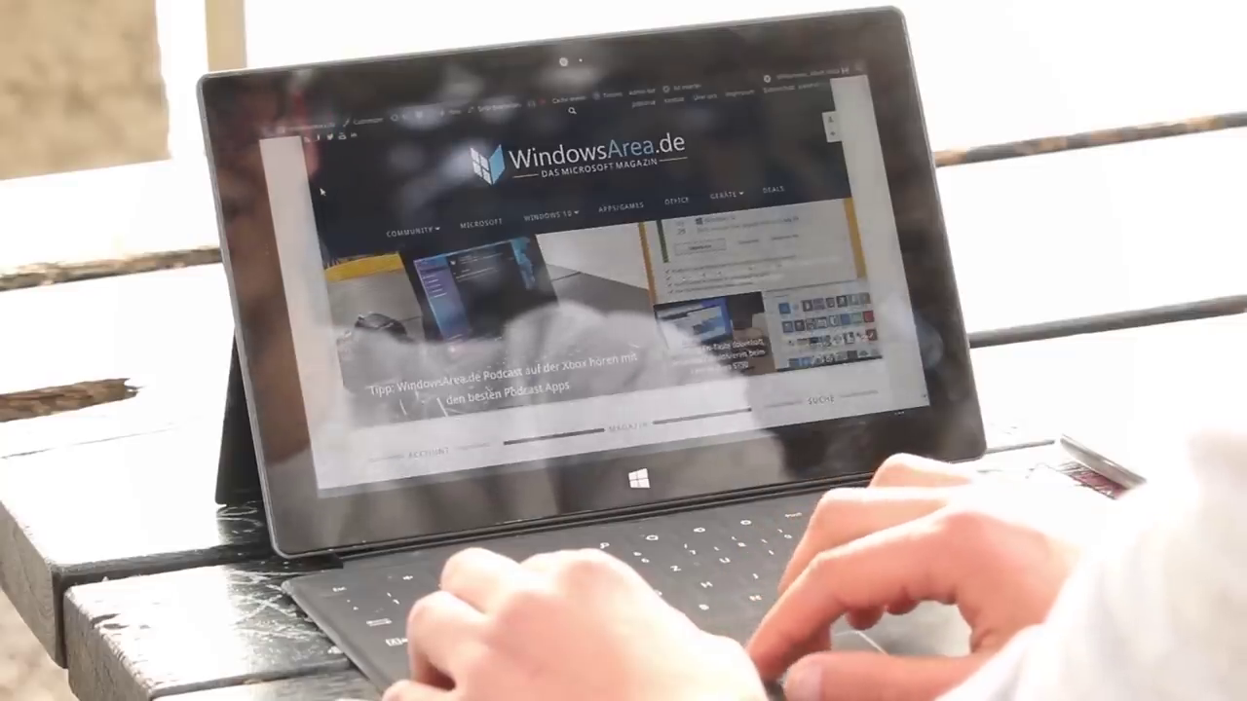
pyautogui.scroll(-10, 321, 191)
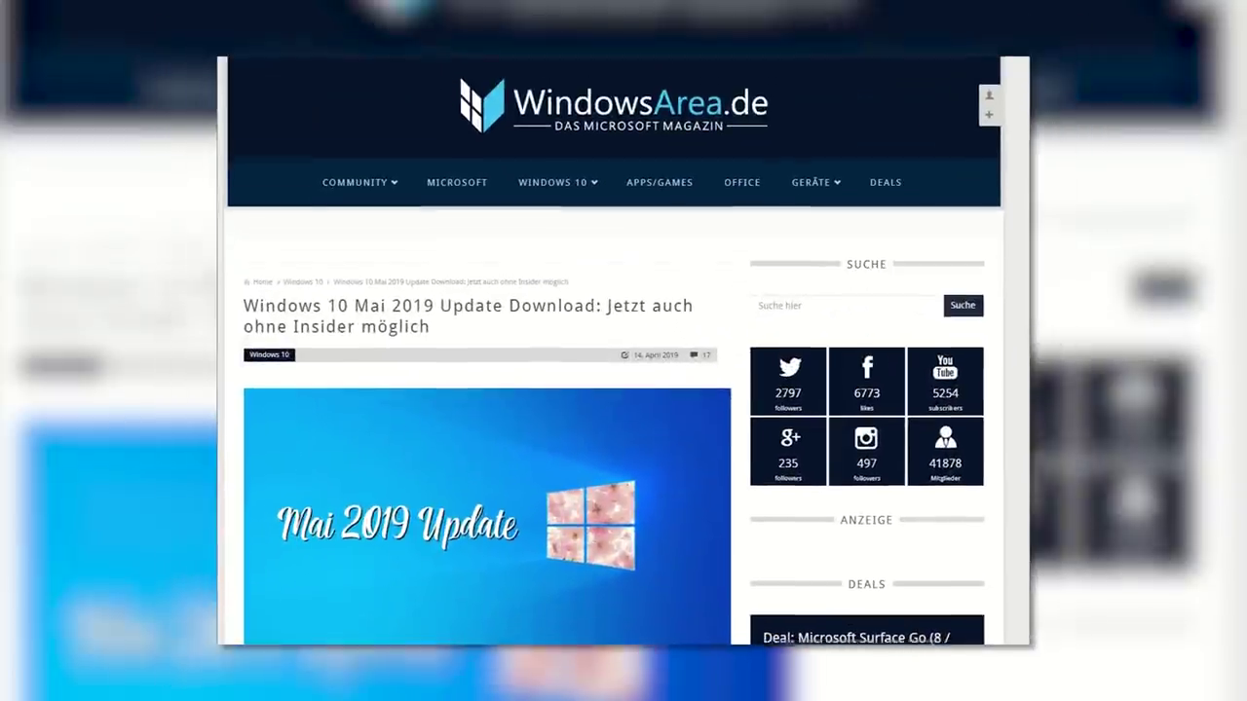
pyautogui.scroll(-1, 623, 390)
pyautogui.scroll(-5, 624, 389)
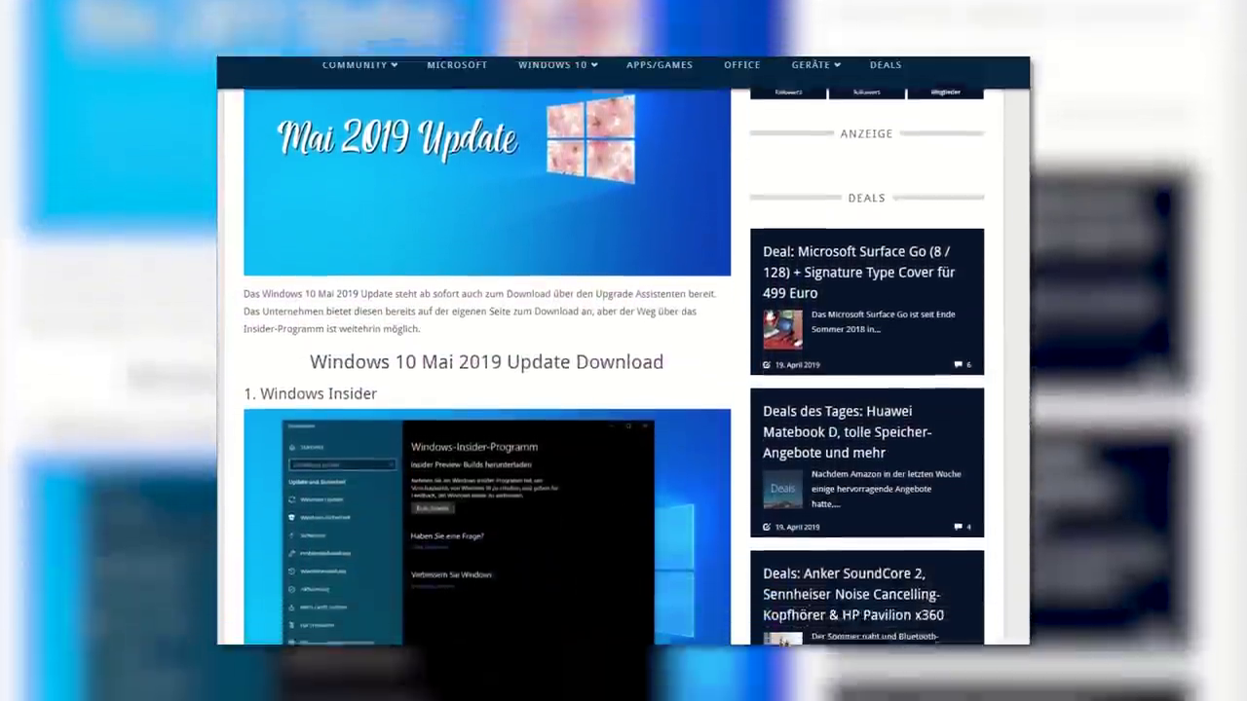
pyautogui.scroll(-6, 624, 389)
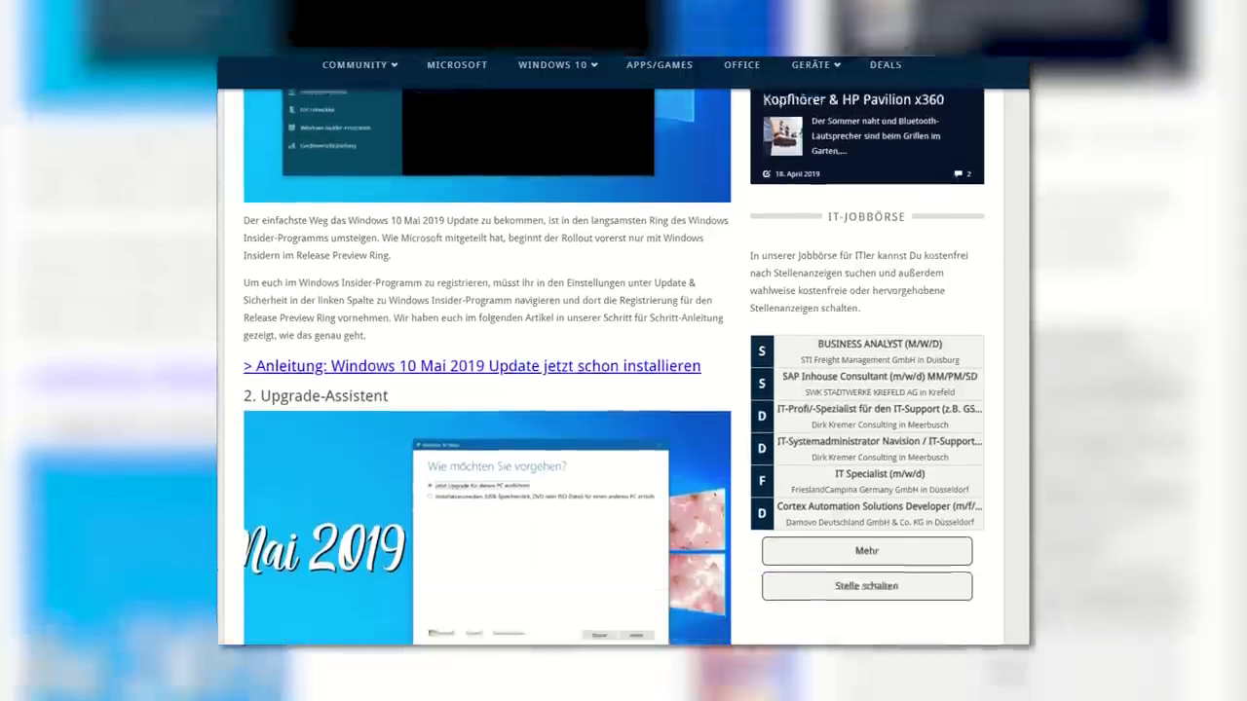
pyautogui.scroll(-5, 623, 389)
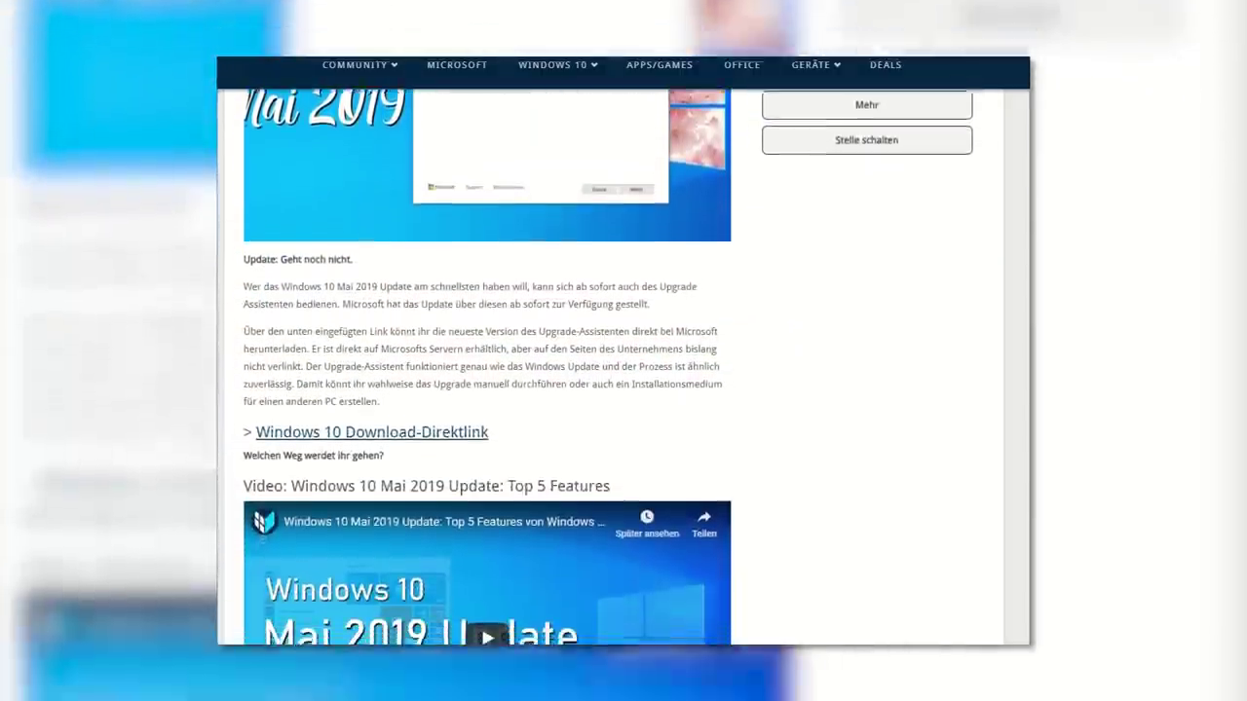
pyautogui.scroll(-4, 624, 390)
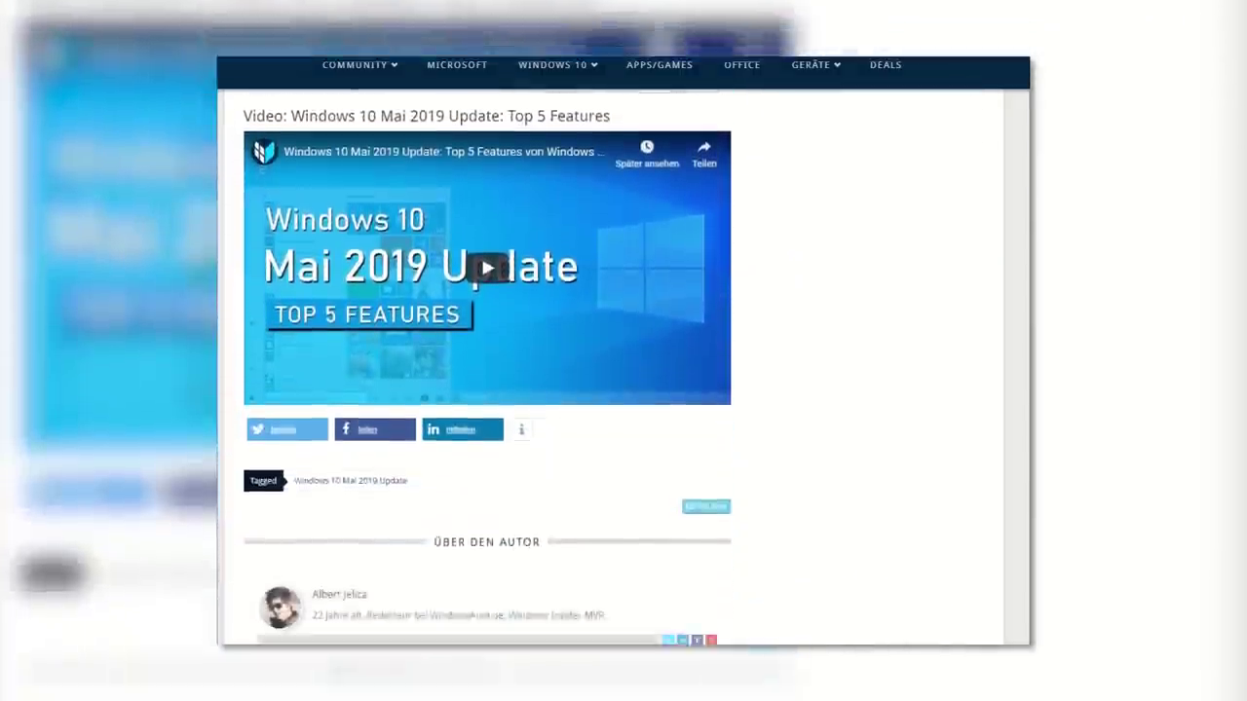
pyautogui.scroll(-1, 623, 390)
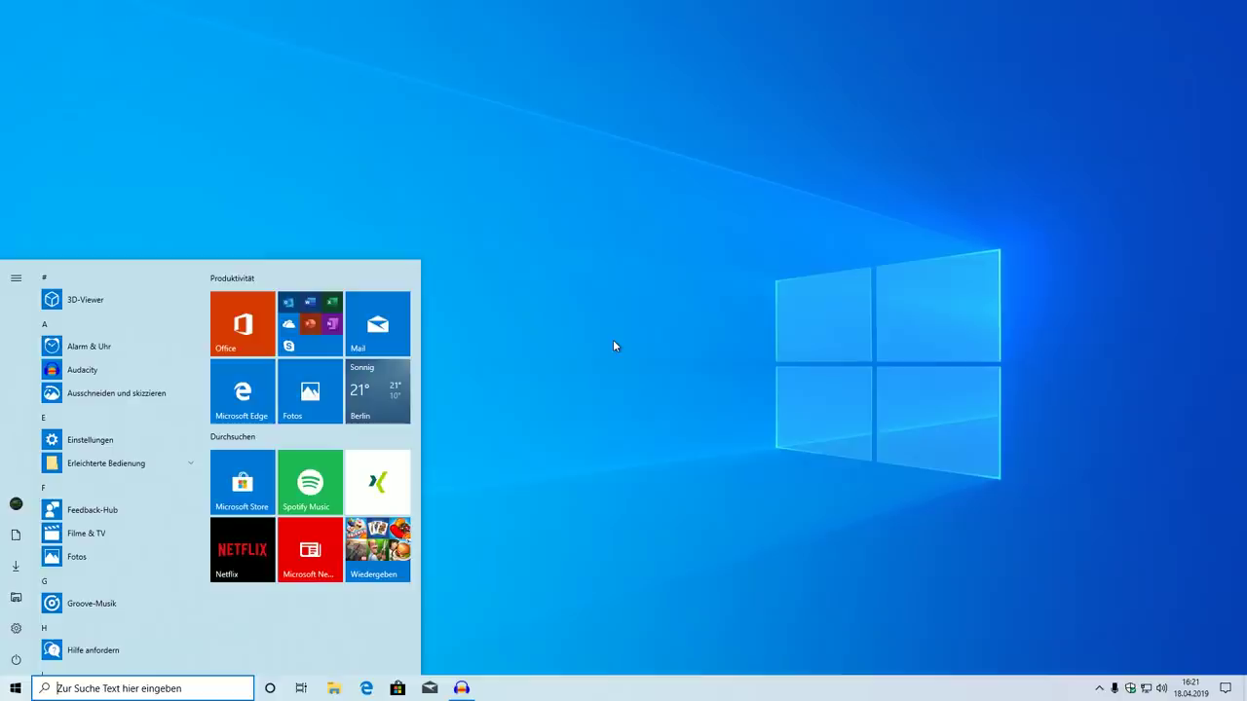
# Close the Start menu app list to reveal the desktop
pyautogui.scroll(-15, 137, 414)
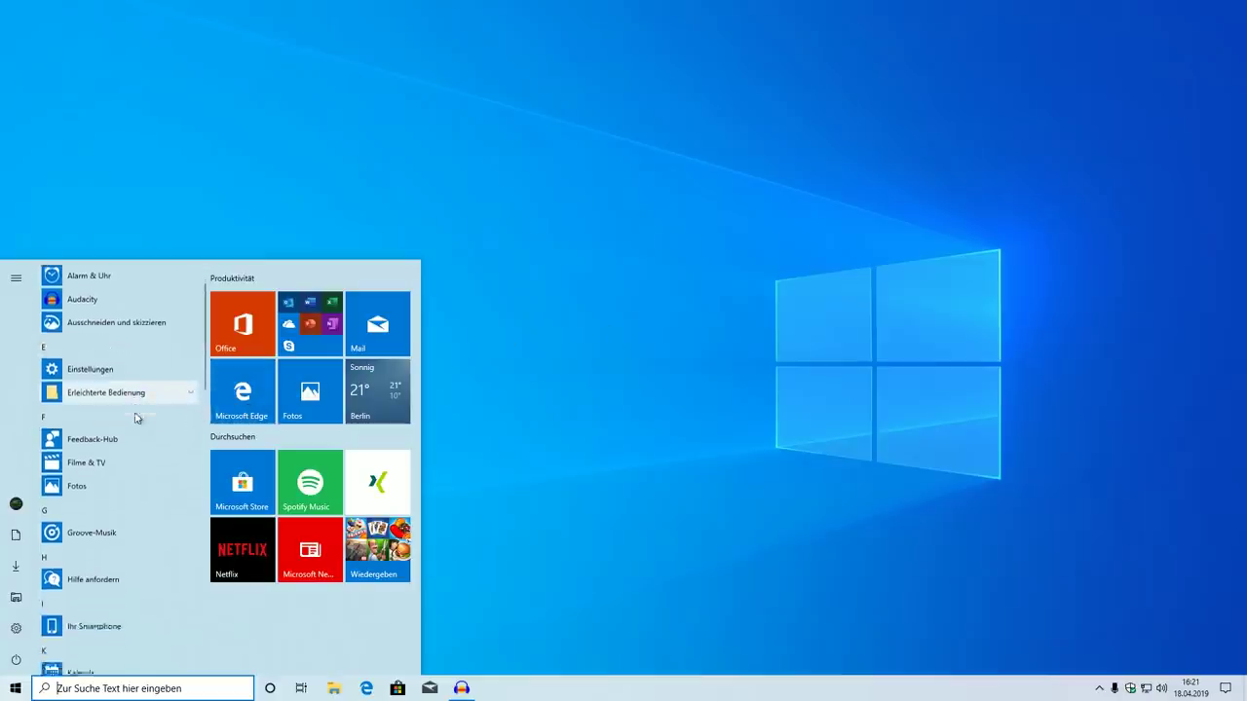
pyautogui.scroll(-3, 65, 363)
pyautogui.click(757, 342)
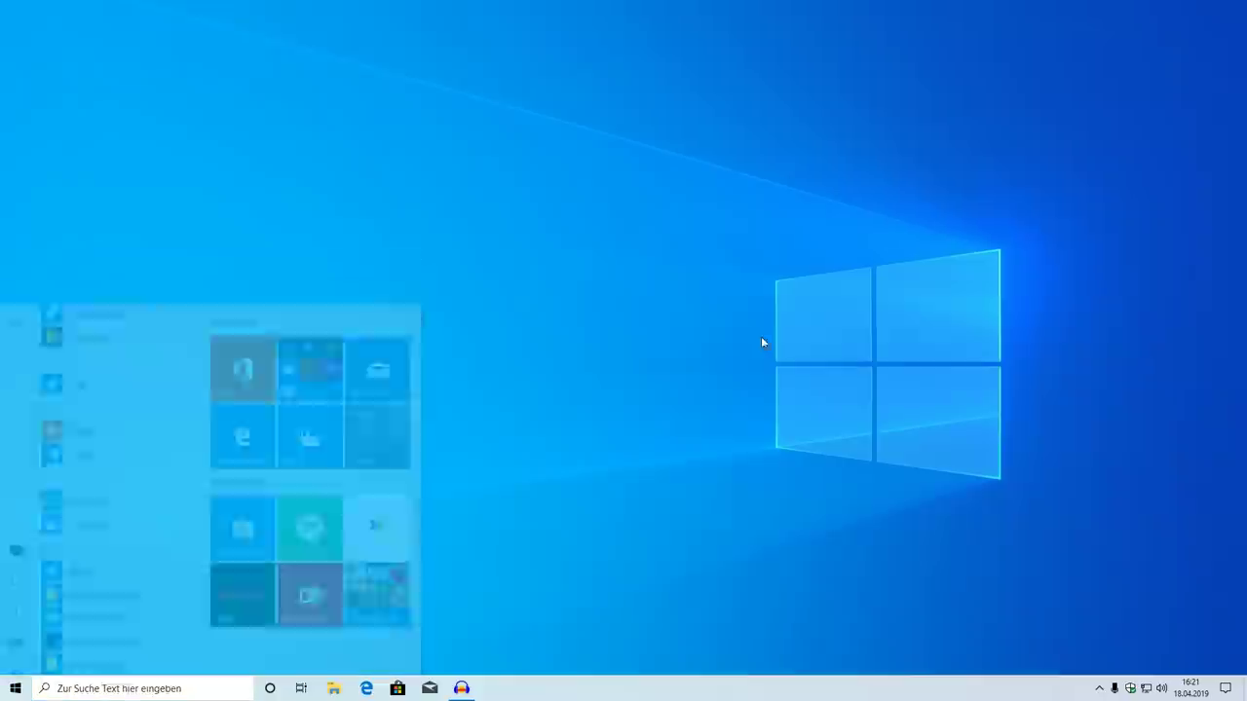
# Glance at the Action Center, calendar, volume, network and hidden-icons tray flyouts
pyautogui.click(1234, 692)
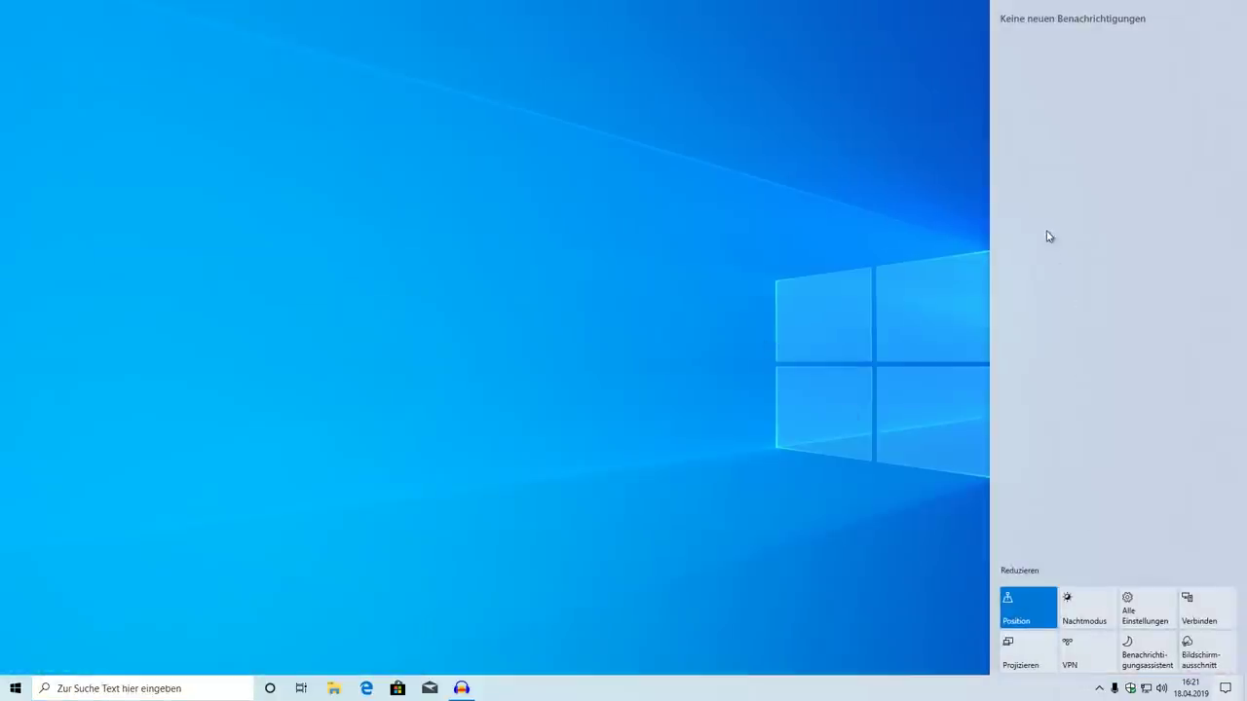
pyautogui.click(1190, 692)
pyautogui.click(1162, 689)
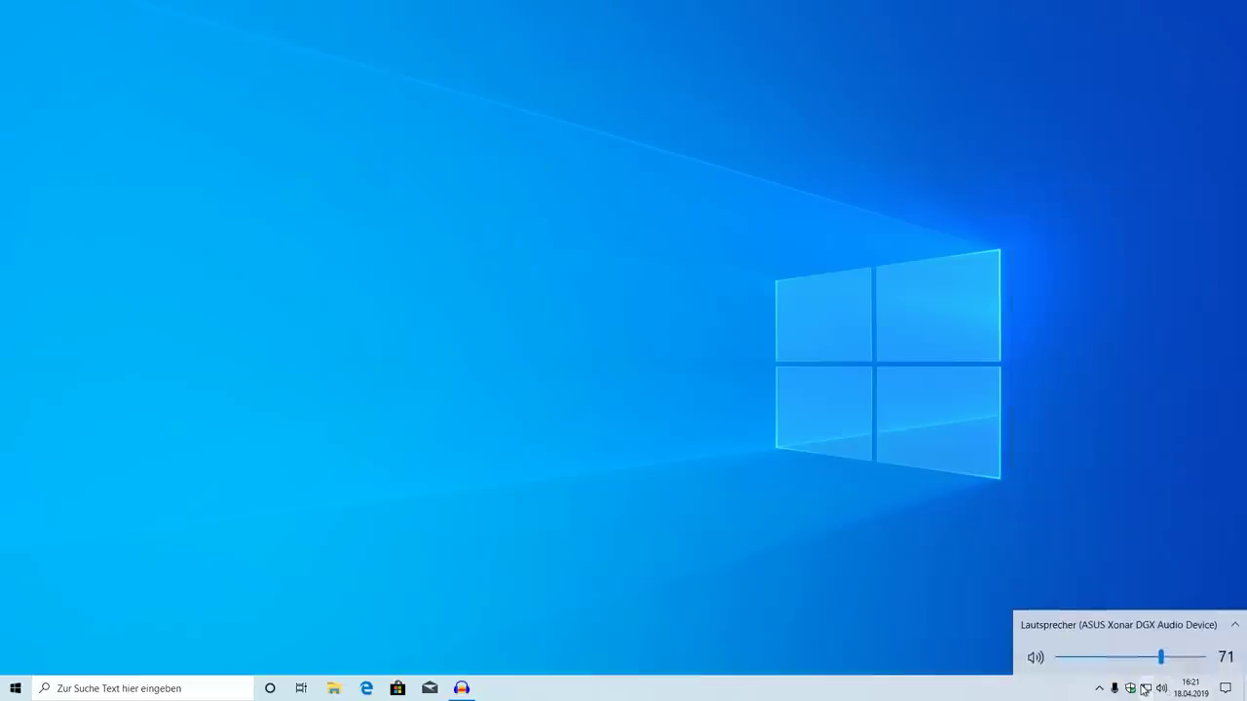
pyautogui.click(1146, 689)
pyautogui.click(1099, 689)
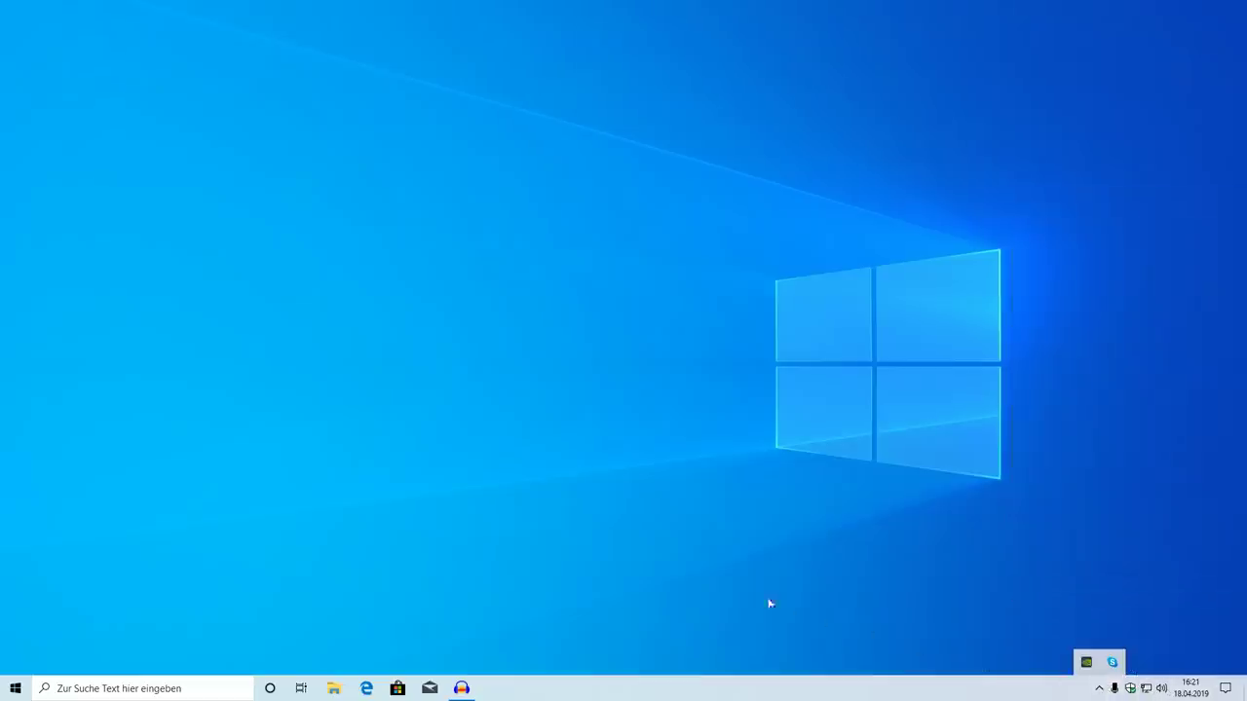
pyautogui.click(669, 575)
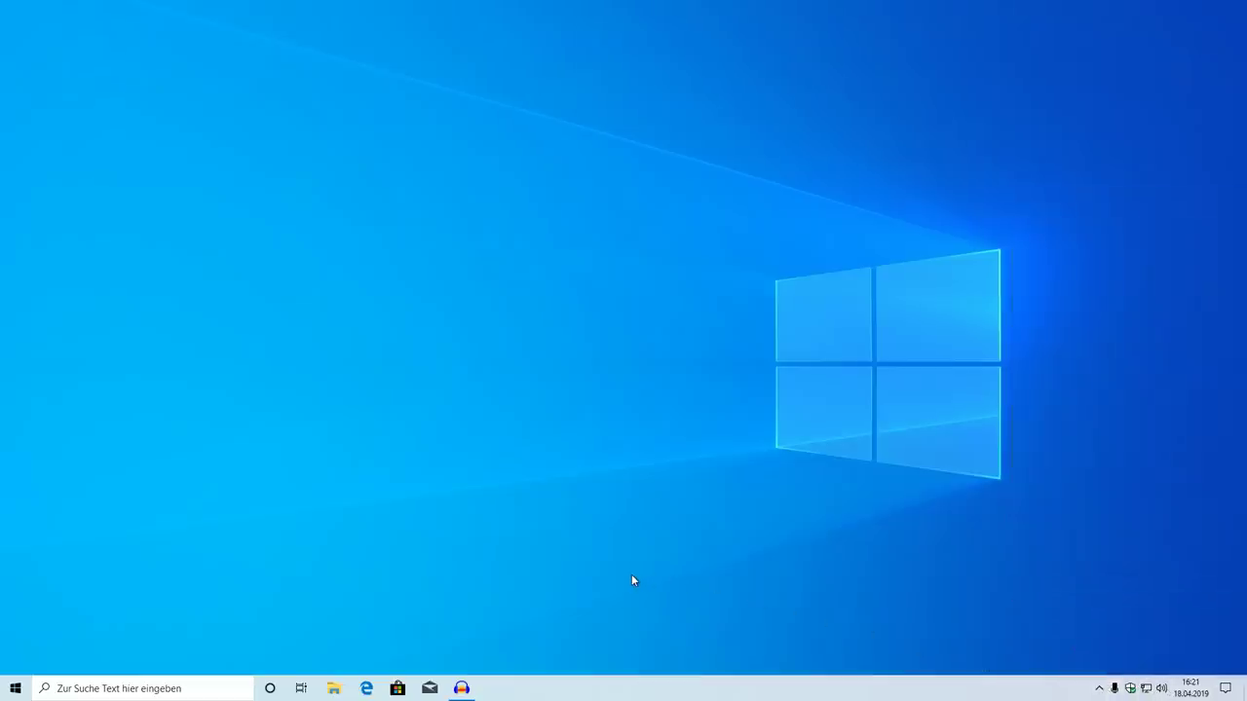
# Go to Settings > Personalisierung > Farben
pyautogui.click(15, 689)
pyautogui.click(14, 628)
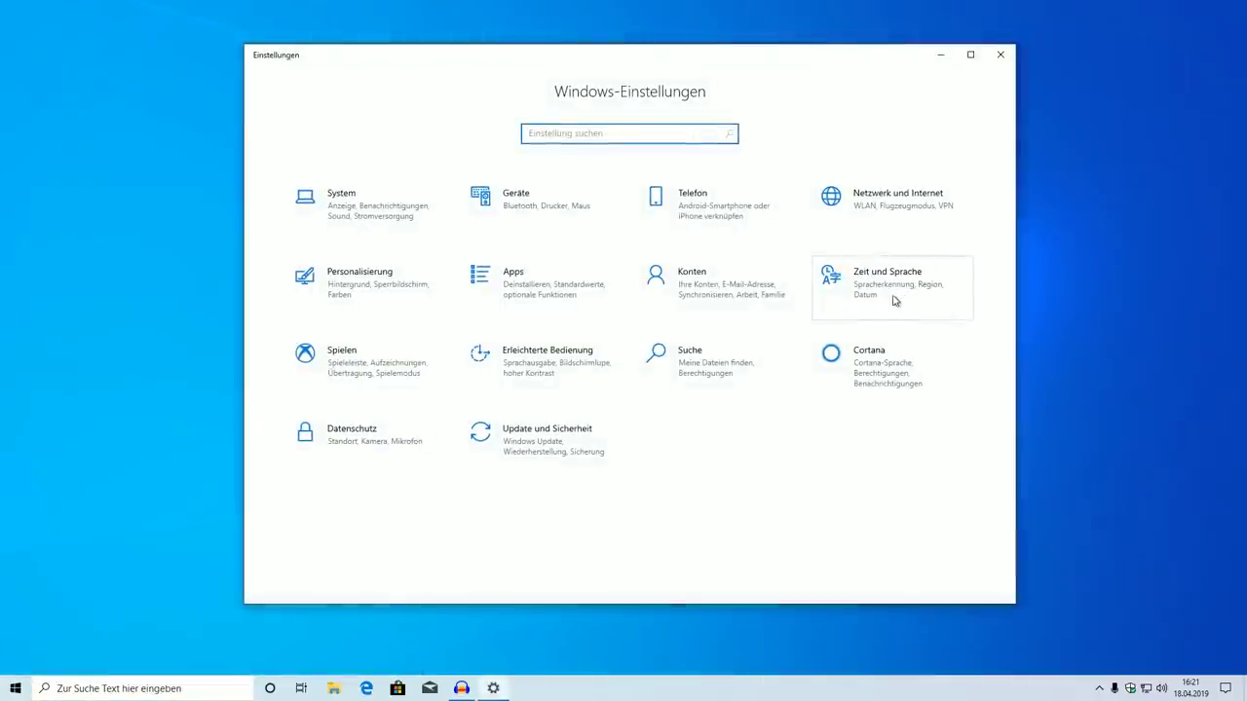
pyautogui.click(415, 296)
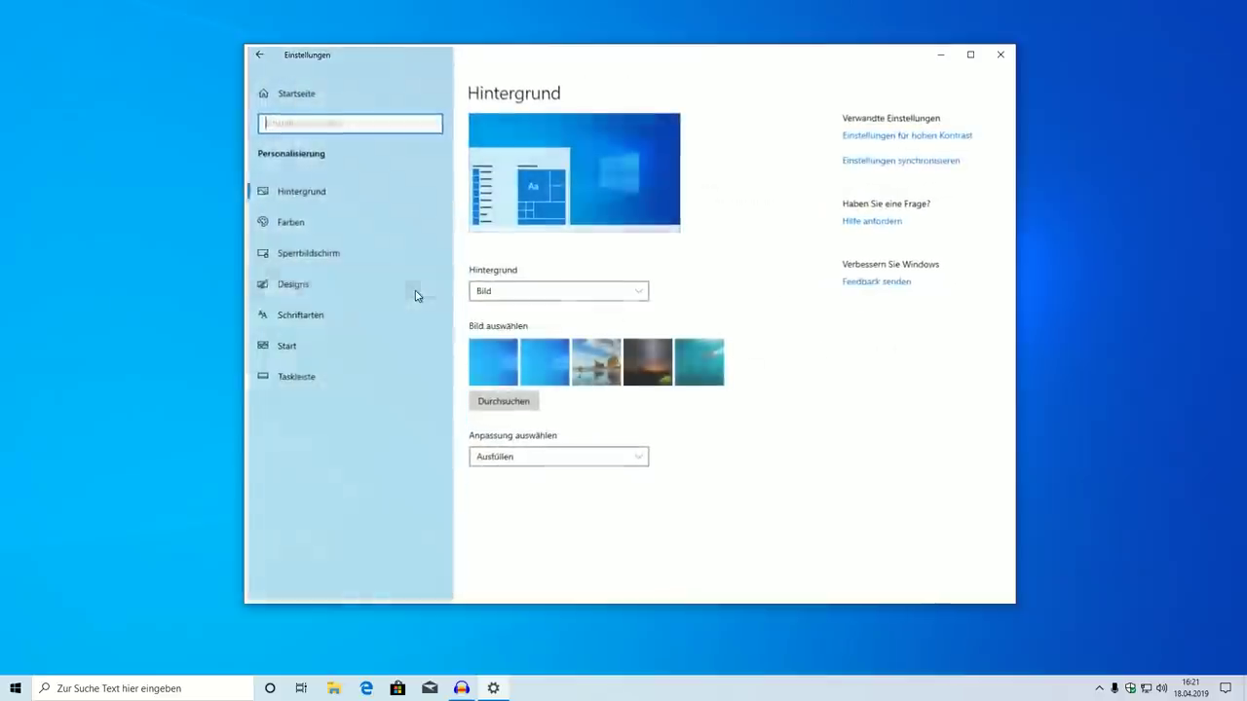
pyautogui.click(327, 231)
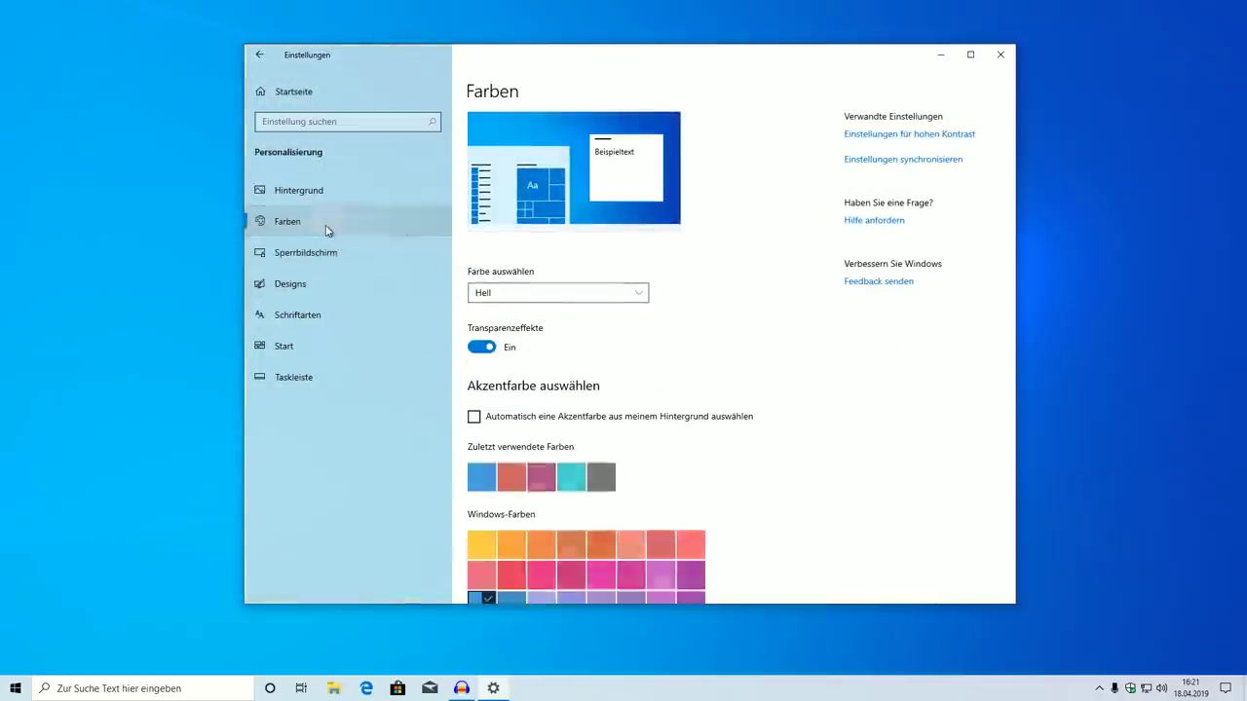
# Try the Dunkel mode, then Benutzerdefiniert with Windows Hell and apps Dunkel
pyautogui.click(578, 296)
pyautogui.click(575, 317)
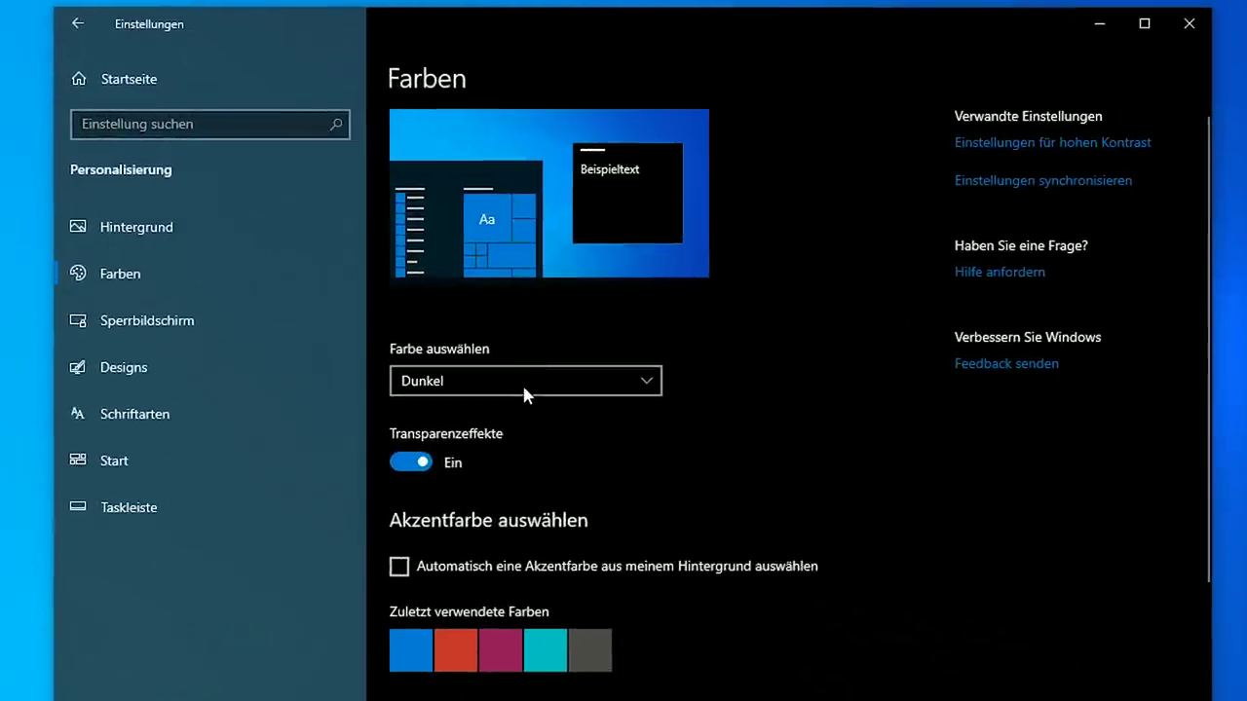
pyautogui.click(523, 383)
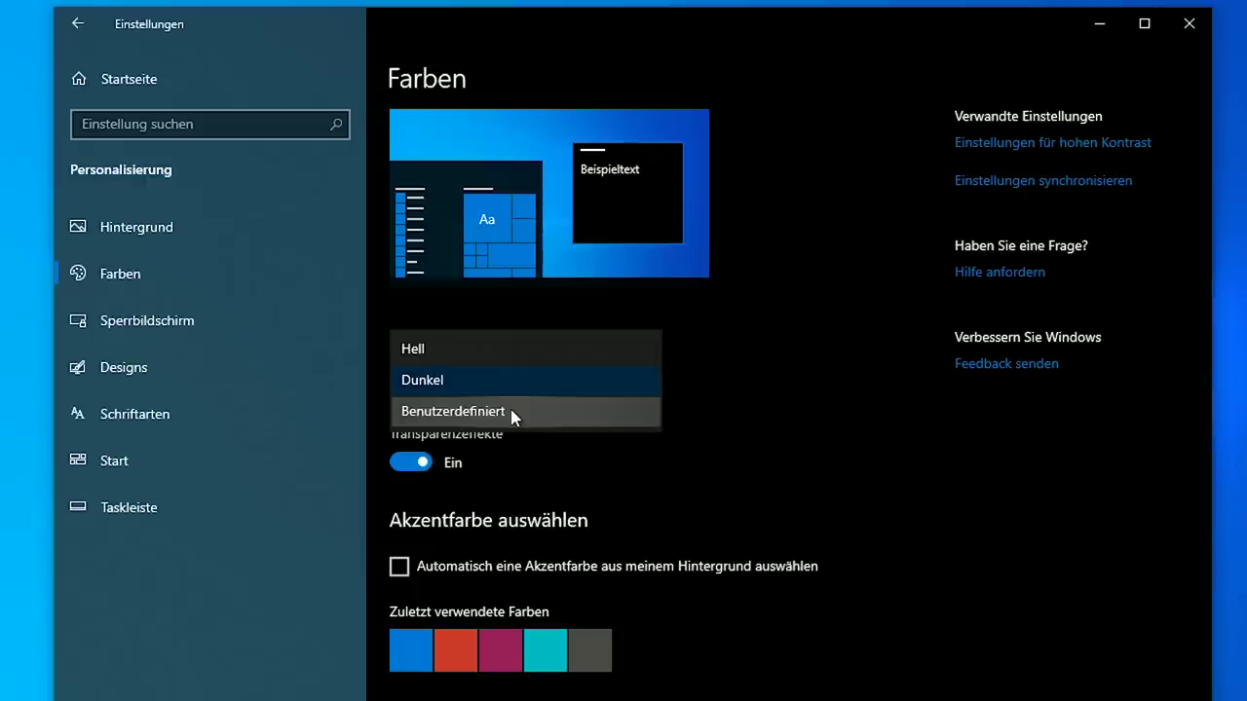
pyautogui.click(513, 413)
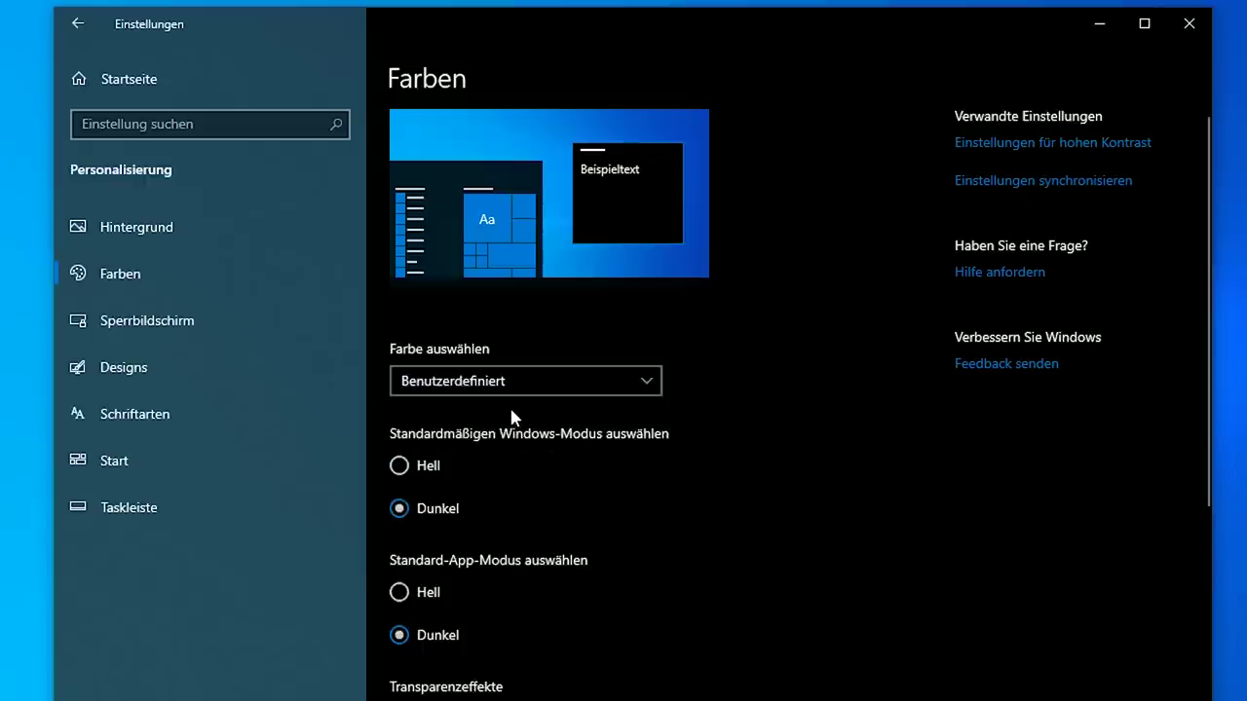
pyautogui.scroll(-3, 562, 459)
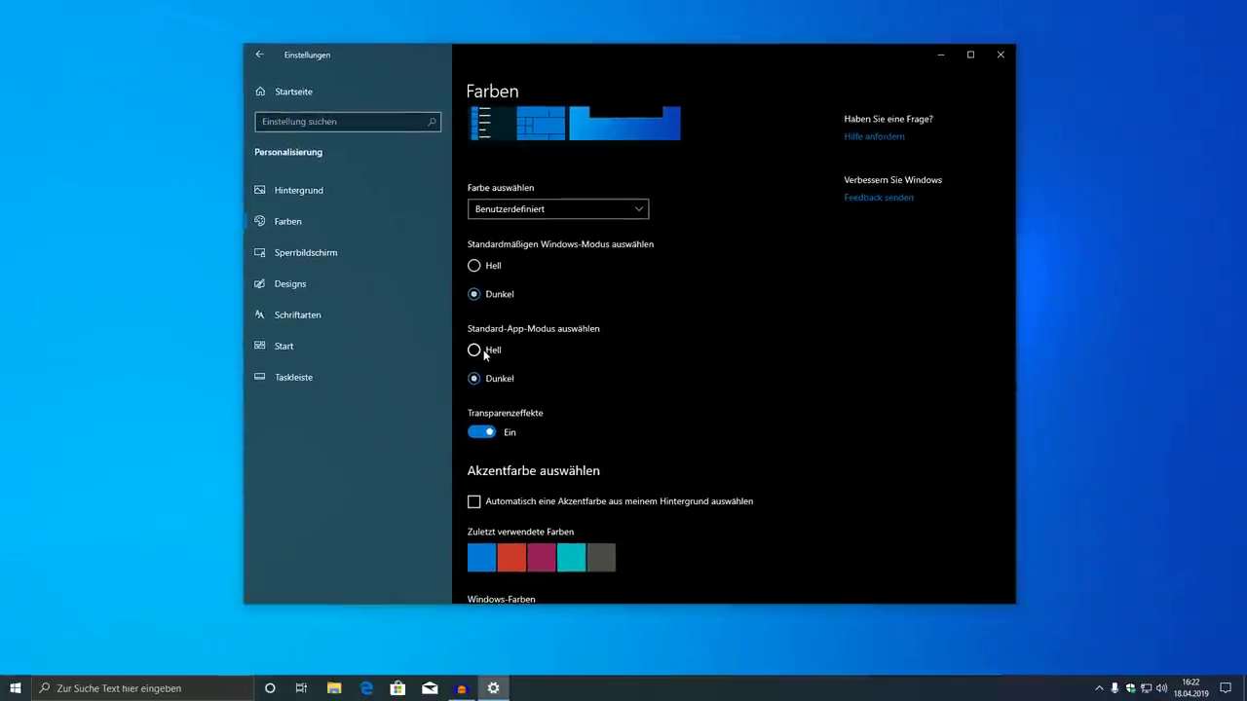
pyautogui.click(474, 350)
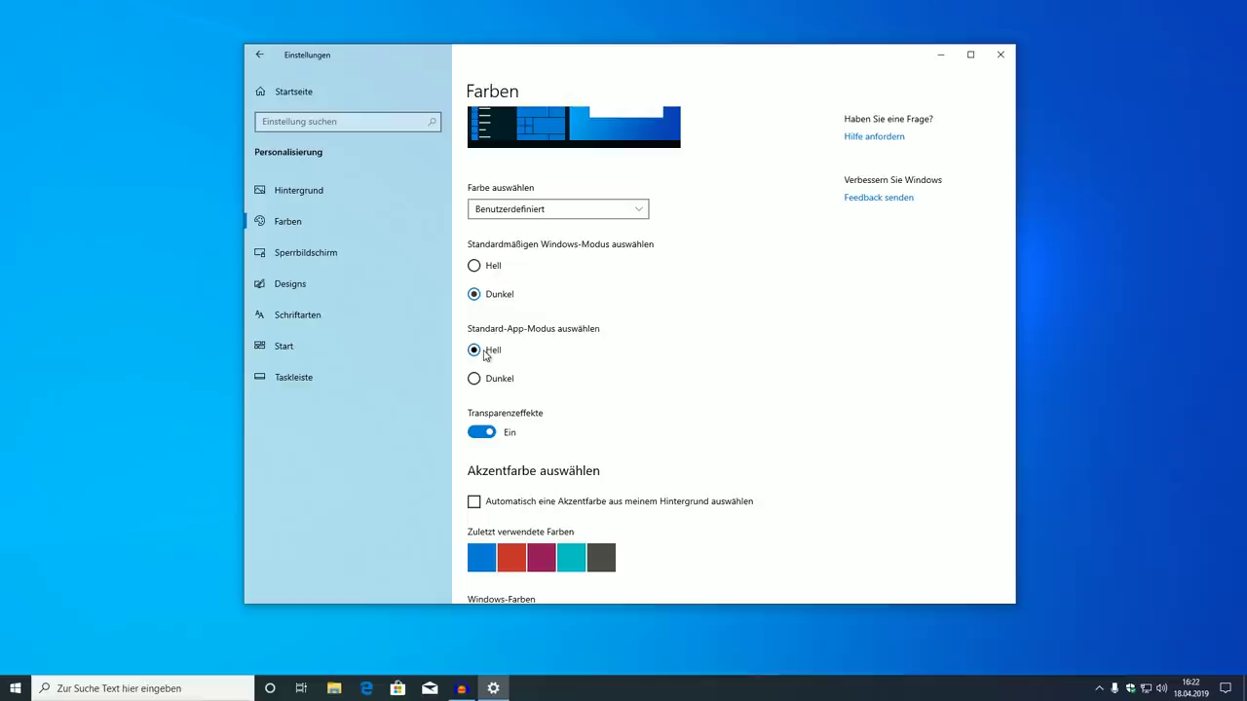
pyautogui.click(486, 265)
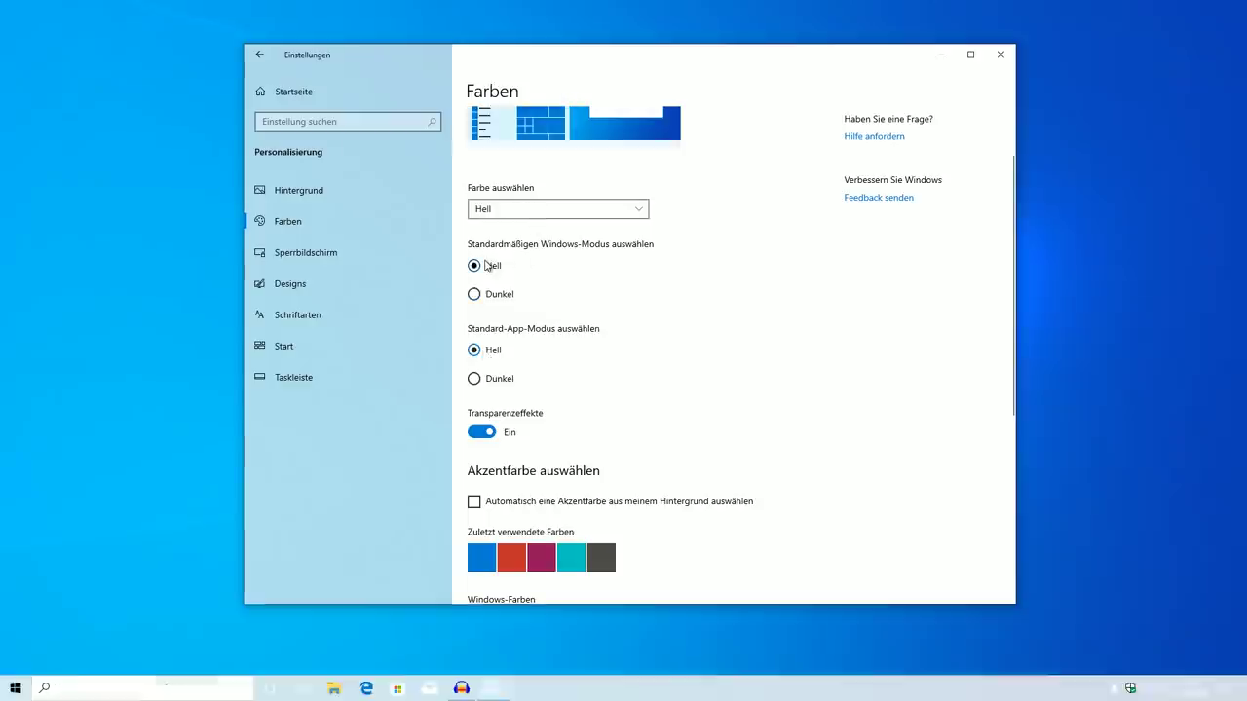
pyautogui.click(497, 381)
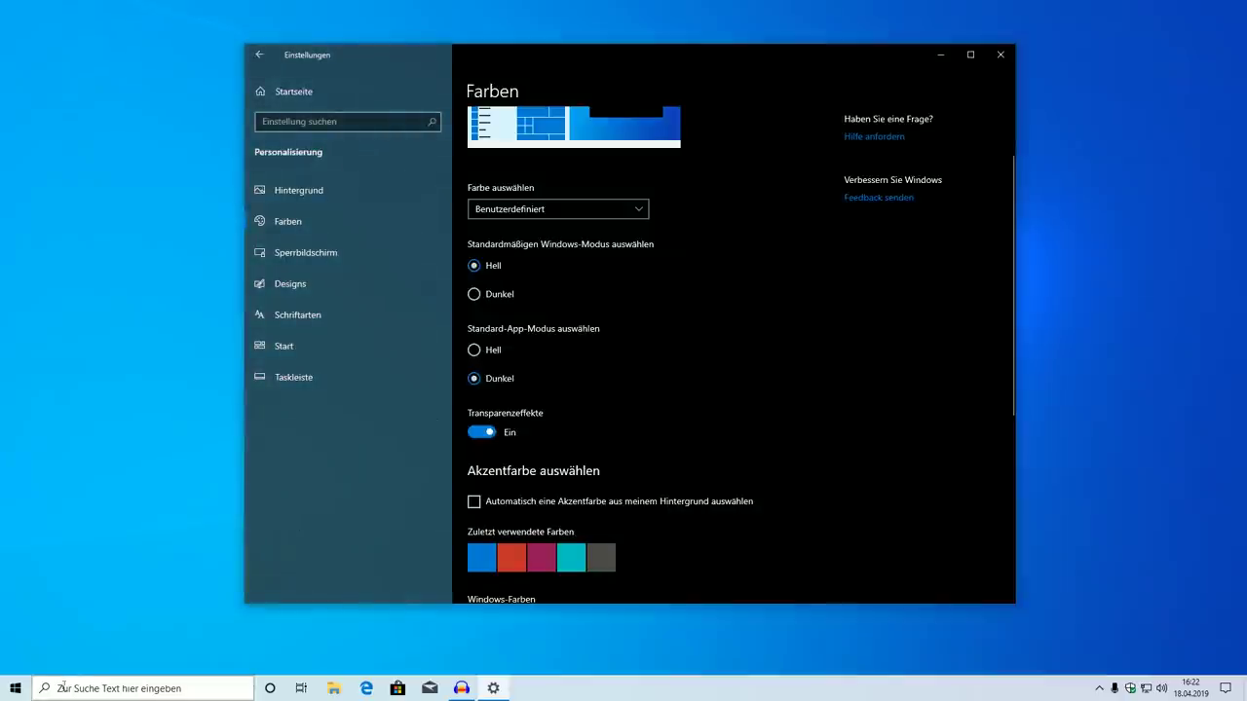
# Back in Settings, set the colour mode to Dunkel for everything
pyautogui.click(15, 689)
pyautogui.click(624, 234)
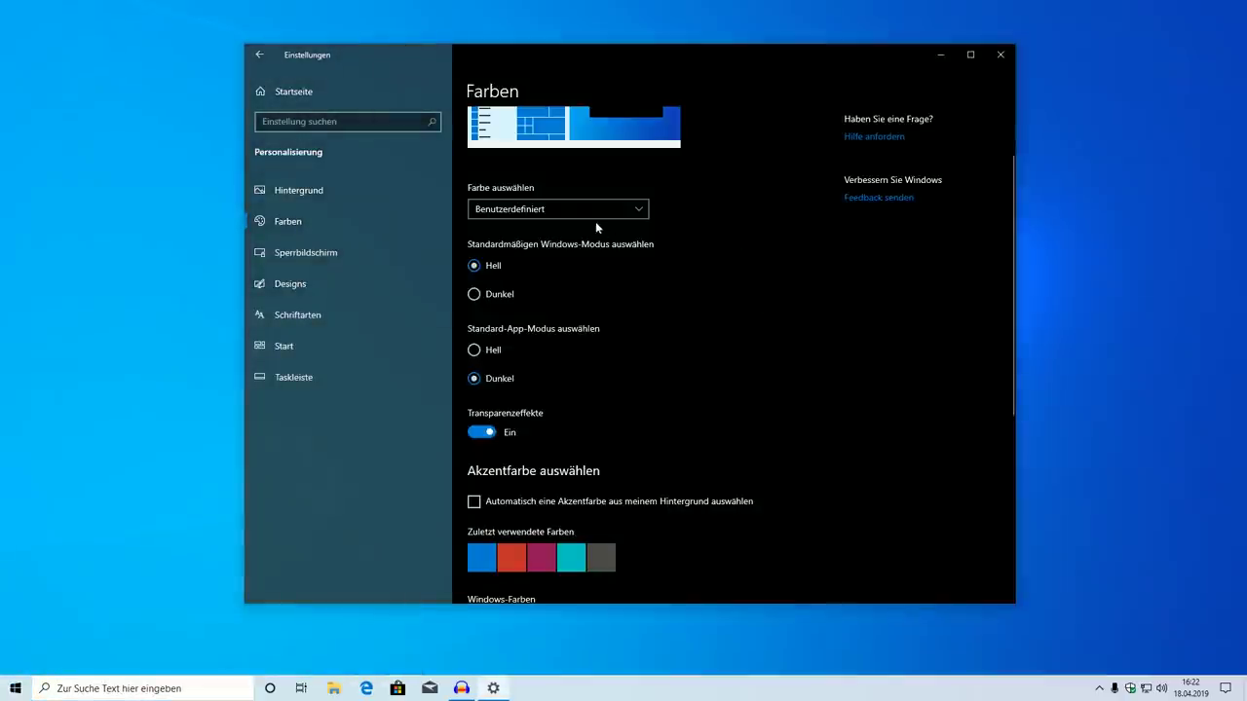
pyautogui.click(566, 209)
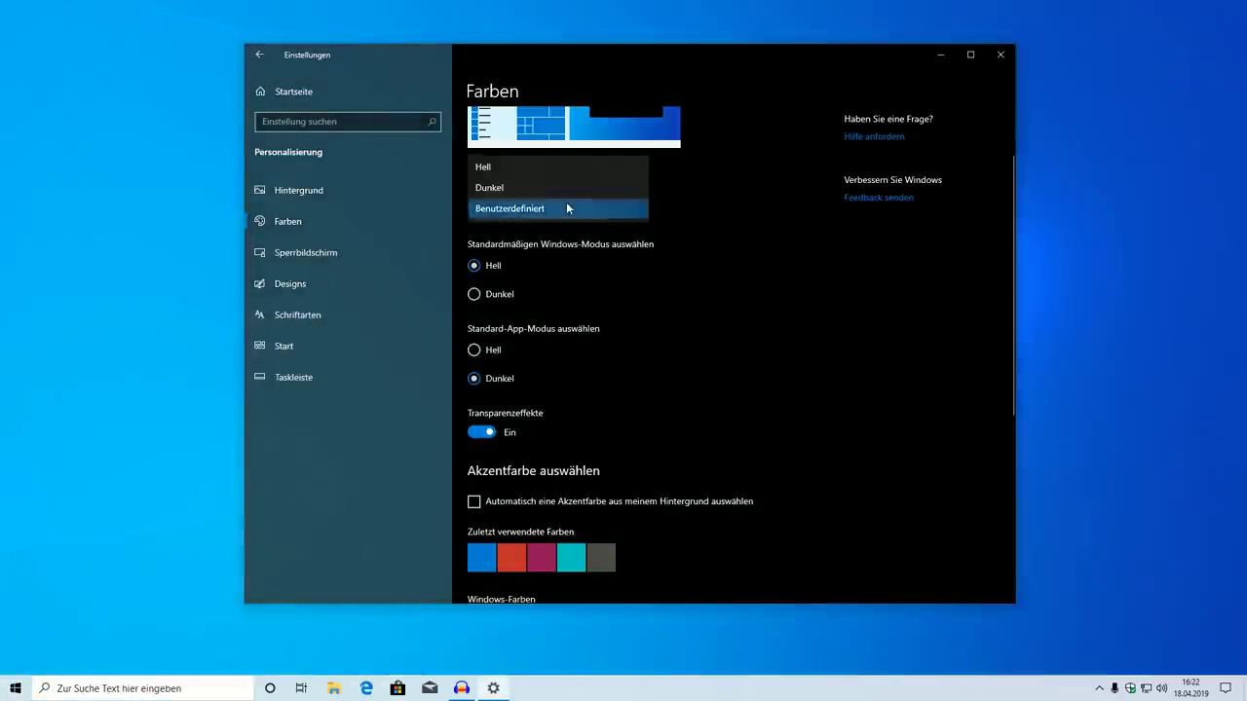
pyautogui.click(512, 196)
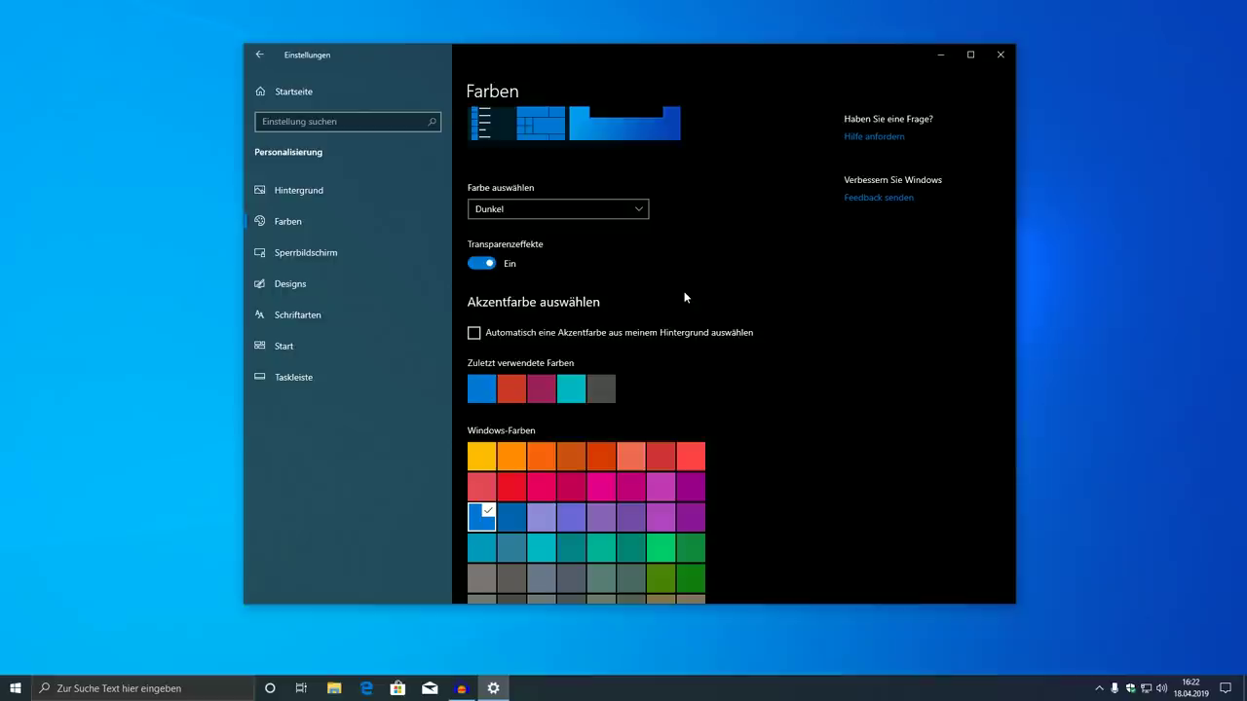
# Show the accent colour on Start, taskbar and Info-Center, pick red, then try blue
pyautogui.scroll(-5, 731, 359)
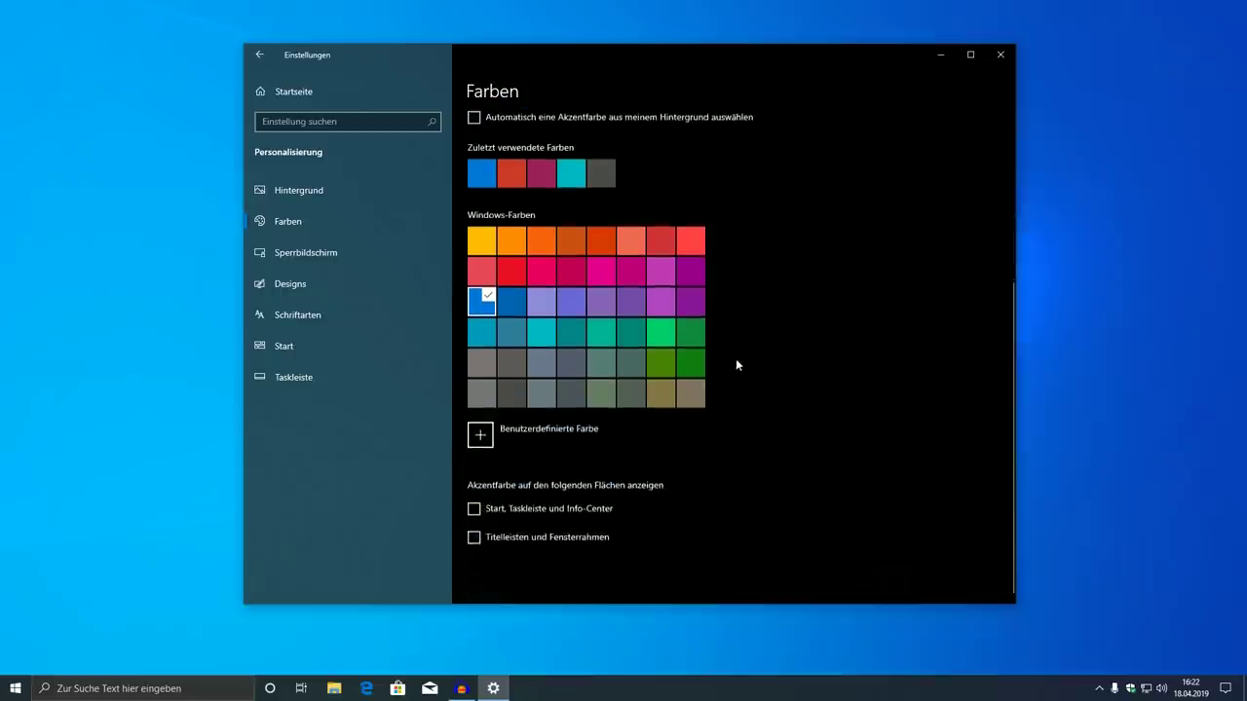
pyautogui.click(524, 511)
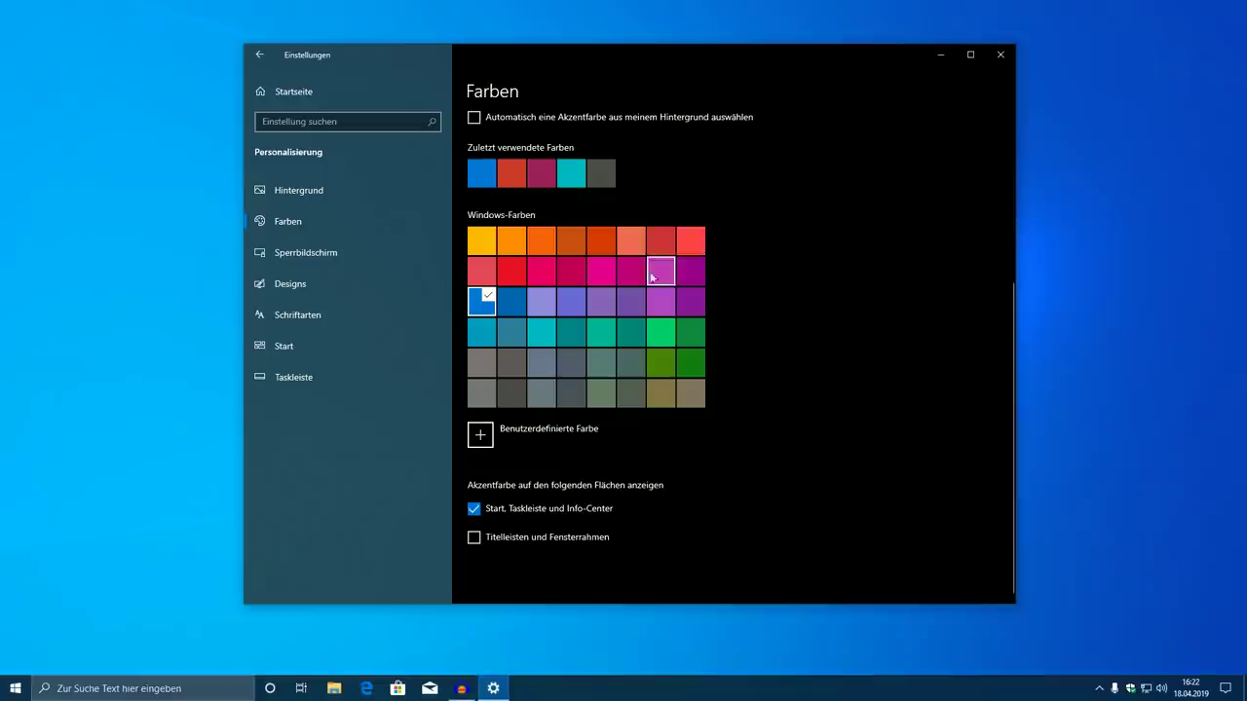
pyautogui.click(512, 280)
pyautogui.moveTo(450, 61); pyautogui.dragTo(629, 39)
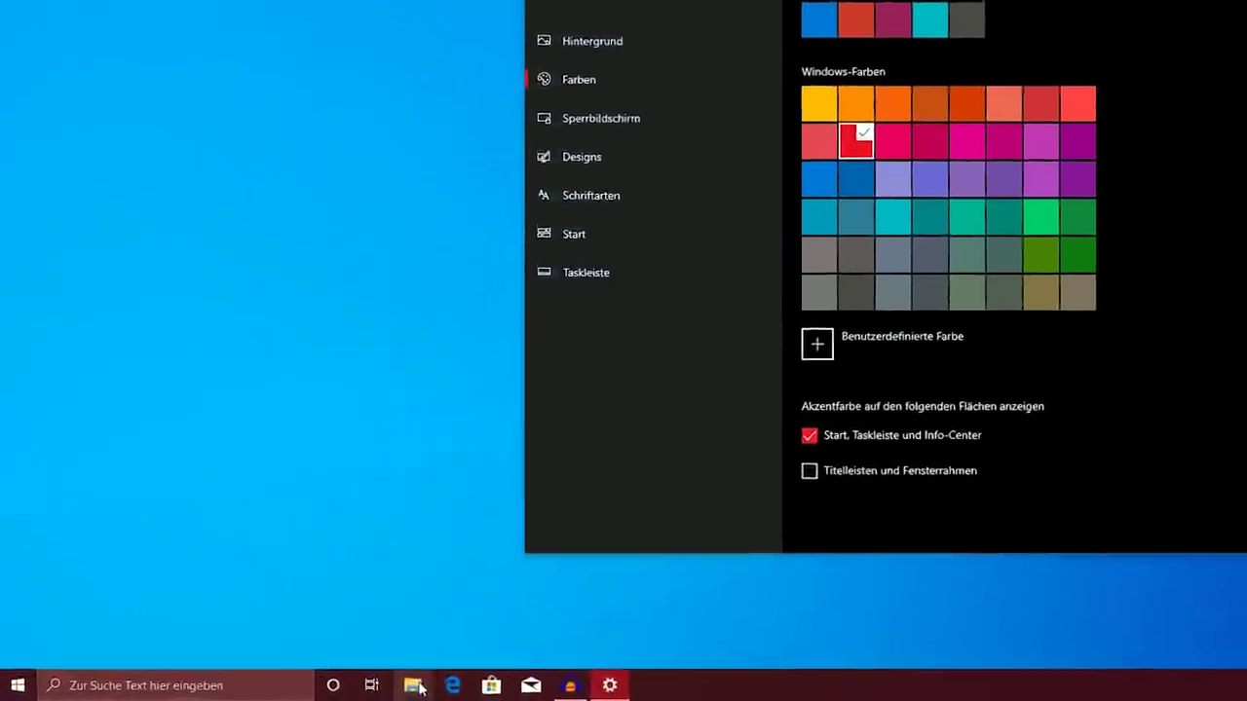
pyautogui.rightClick(334, 687)
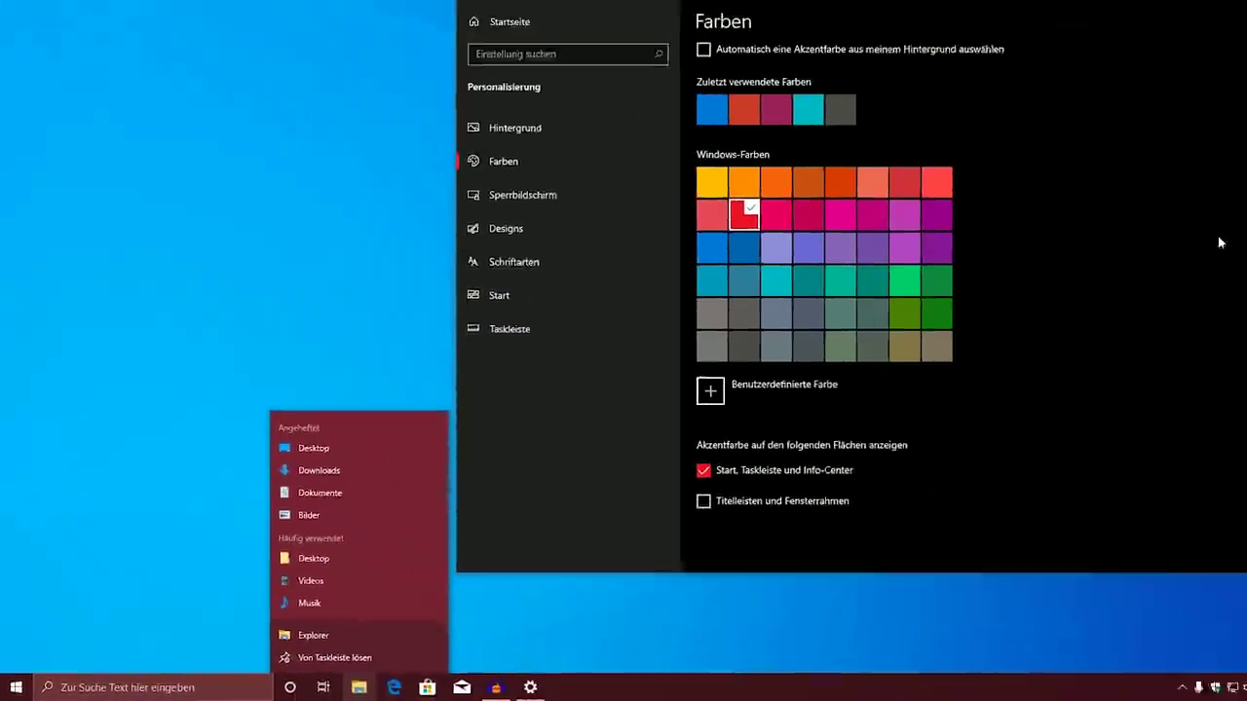
pyautogui.click(711, 247)
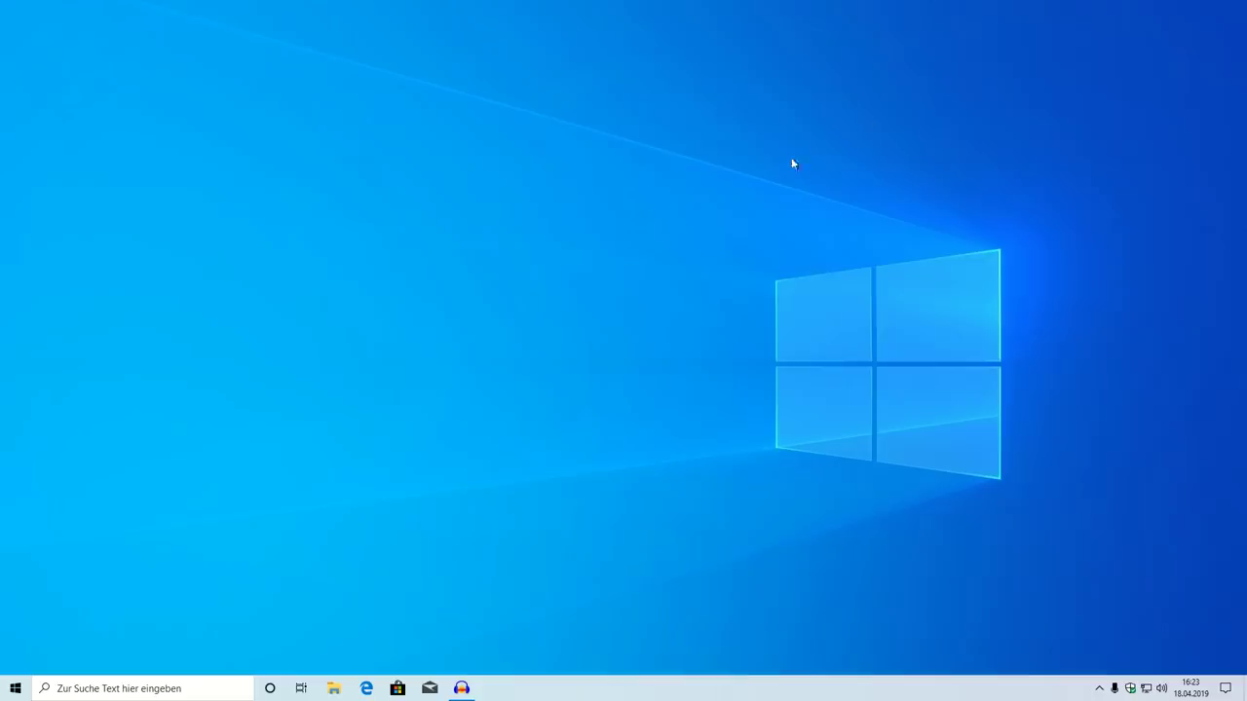
pyautogui.click(14, 688)
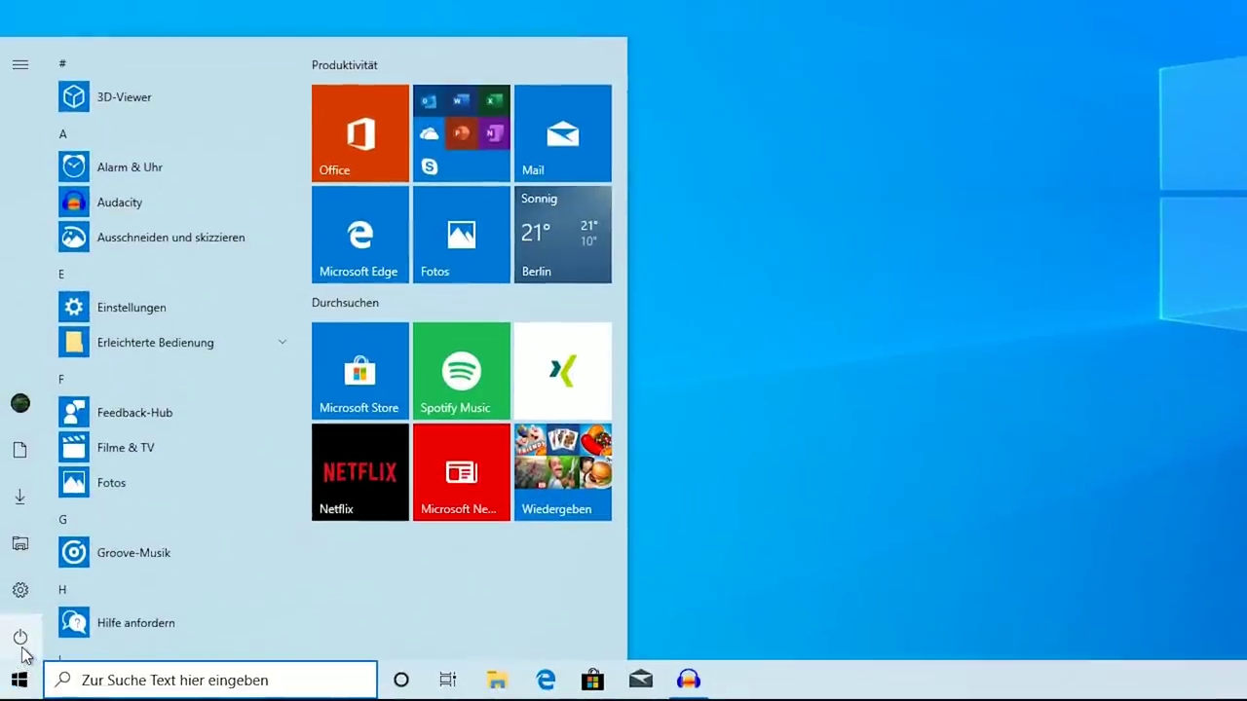
pyautogui.click(22, 647)
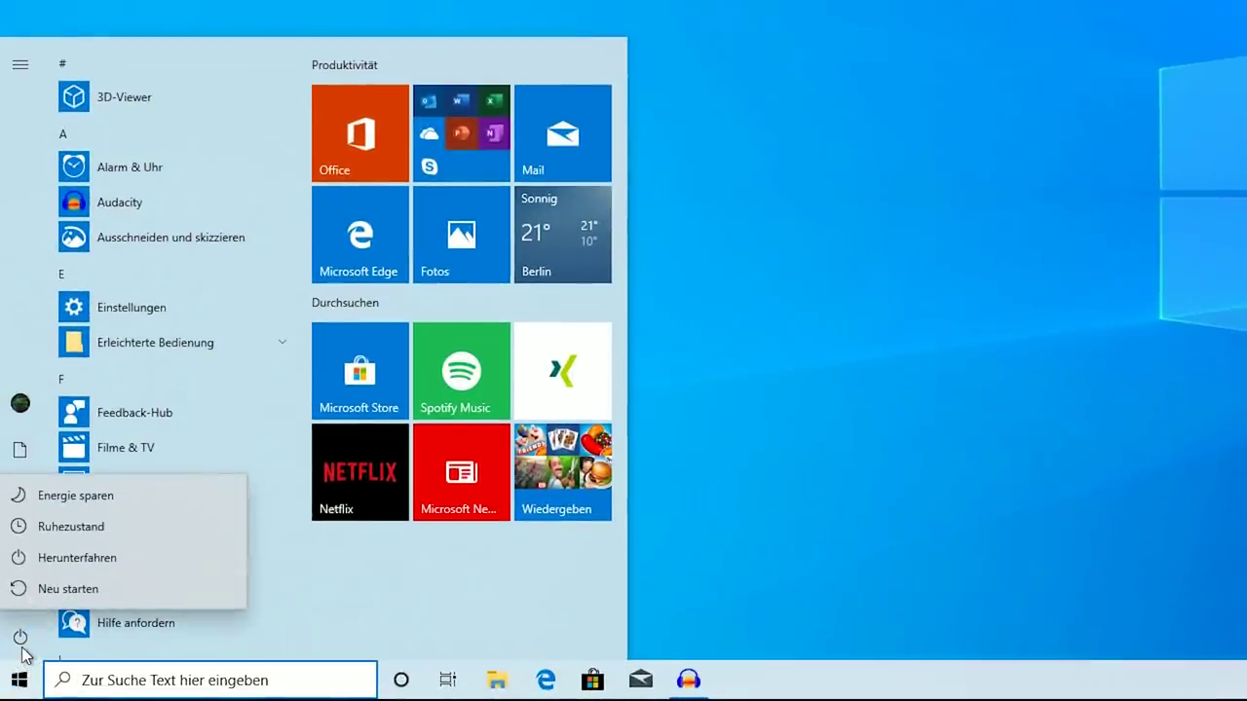
pyautogui.click(21, 647)
pyautogui.click(19, 407)
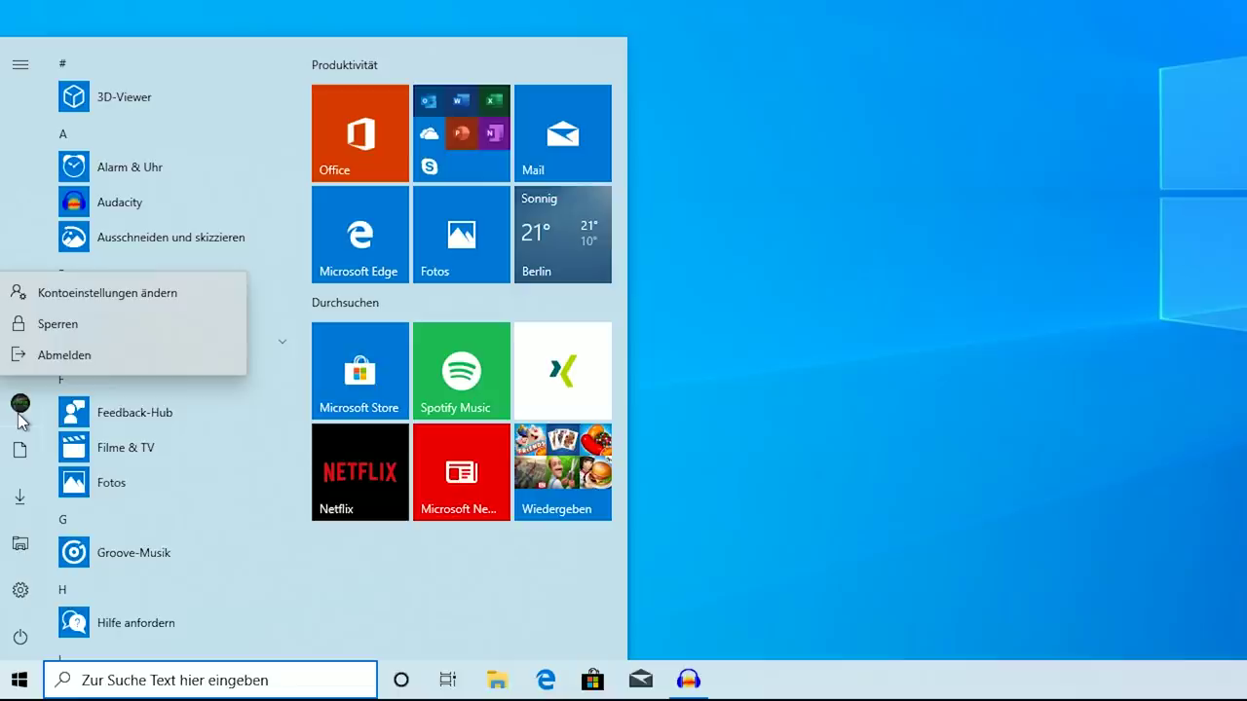
pyautogui.click(965, 285)
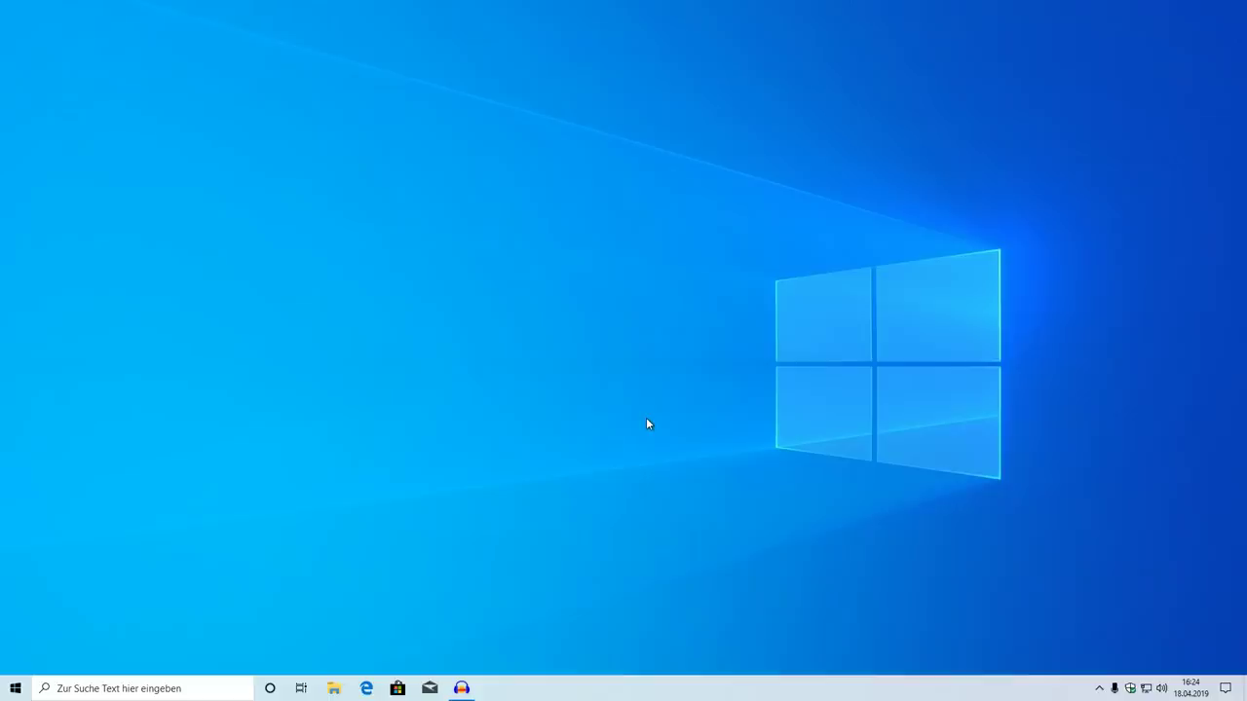
pyautogui.press('super')
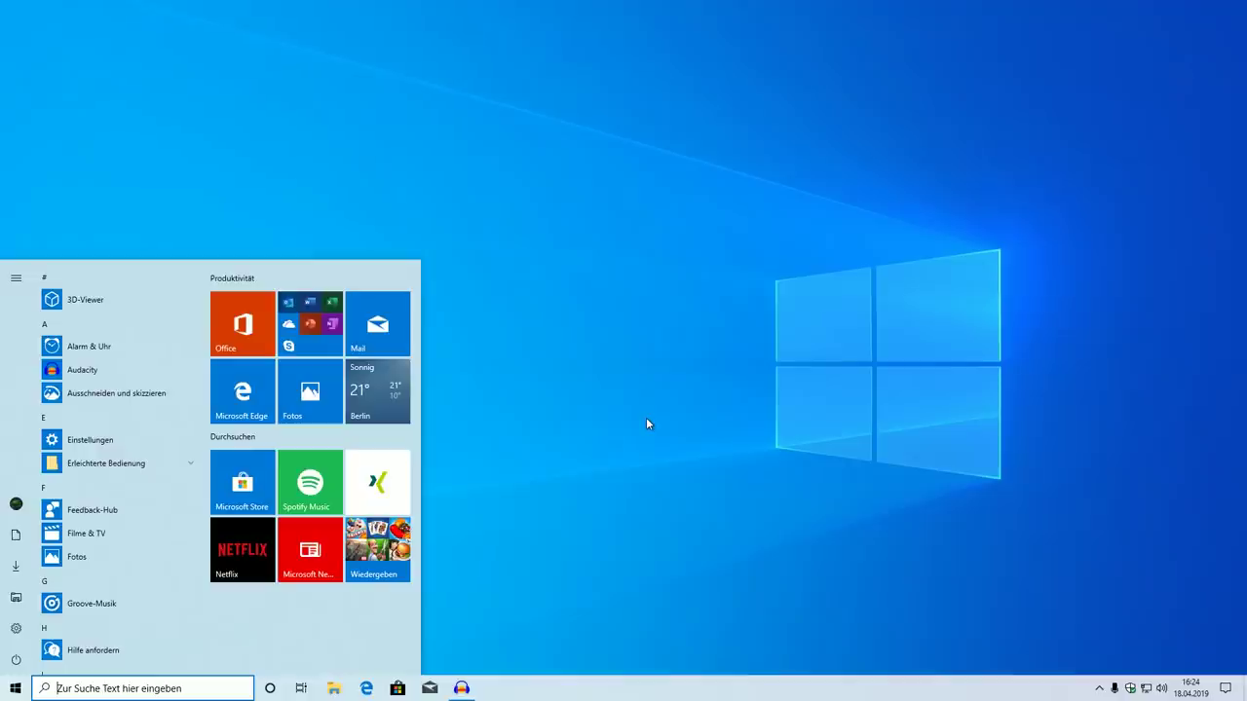
pyautogui.click(647, 421)
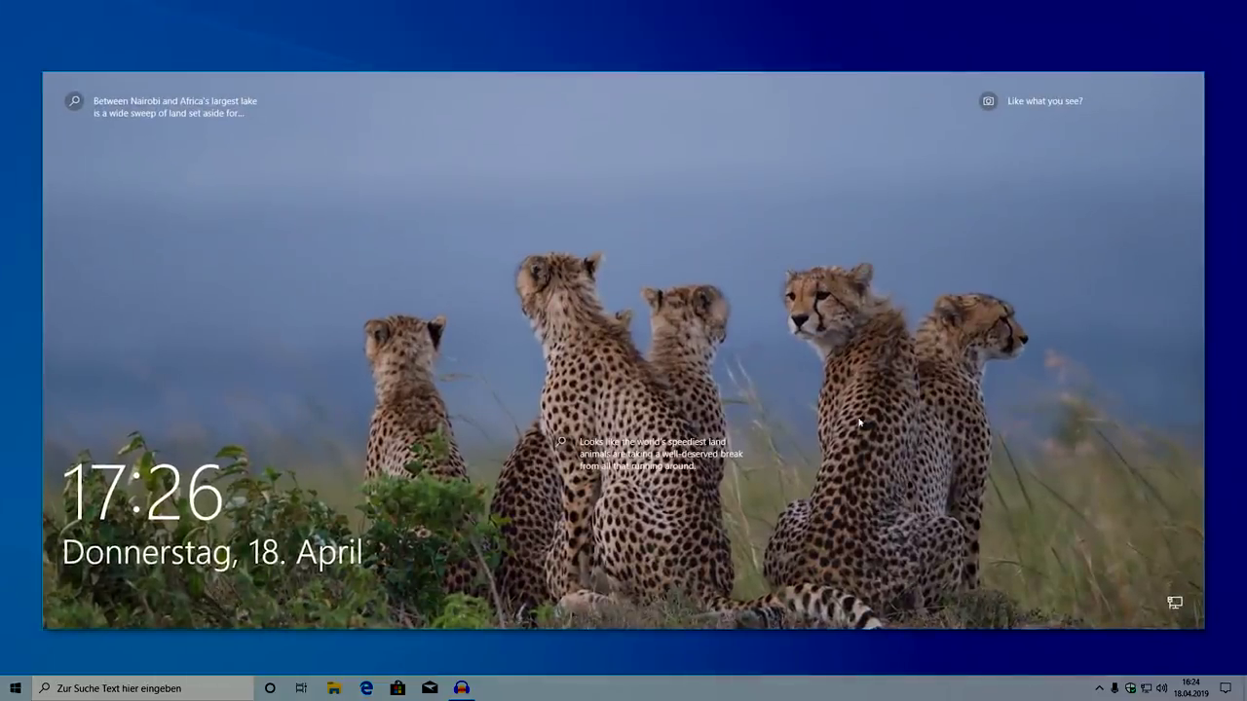
# Dismiss the lock screen to sign in, then bring up the Start menu
pyautogui.click(859, 422)
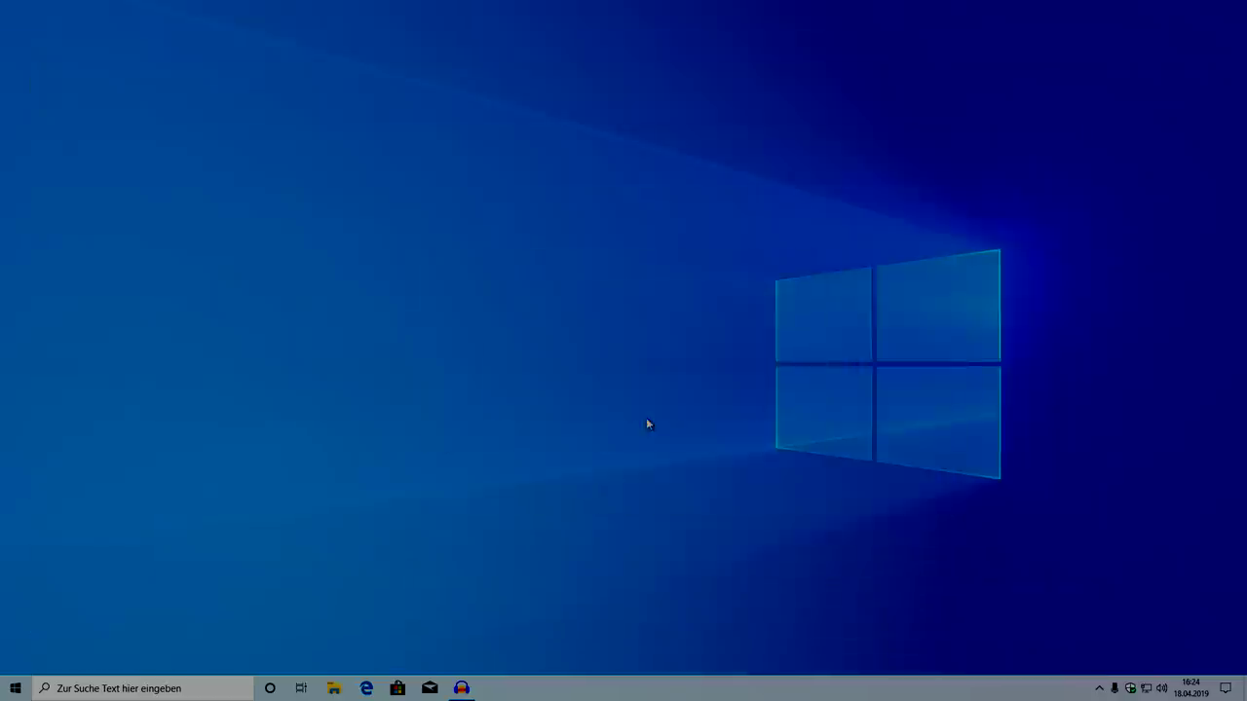
pyautogui.press('super')
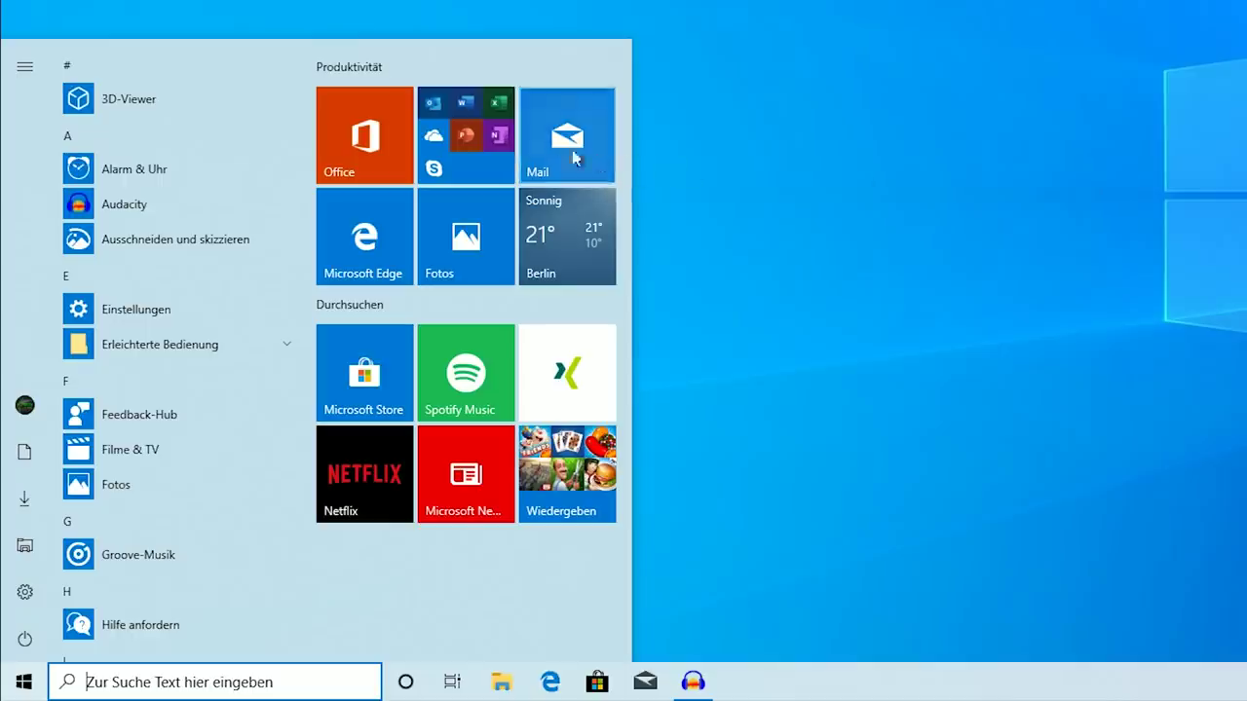
# Expand the Office folder tile in Start and launch Word
pyautogui.click(478, 144)
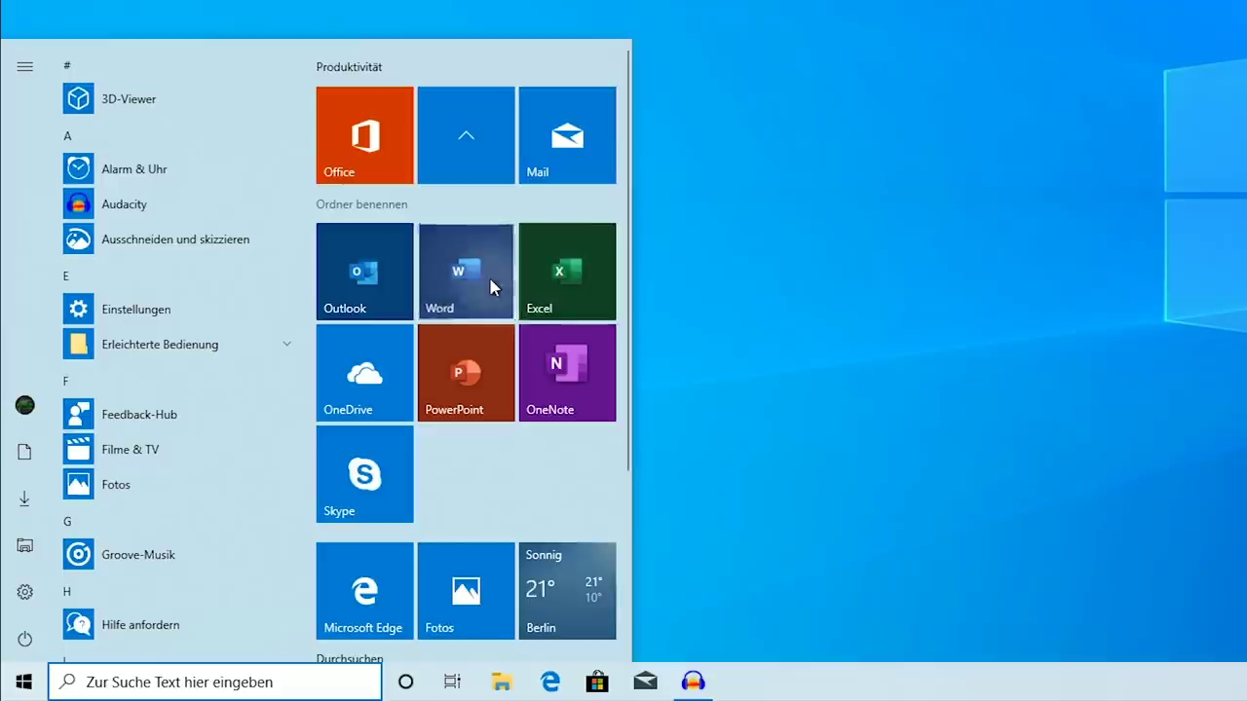
pyautogui.click(493, 282)
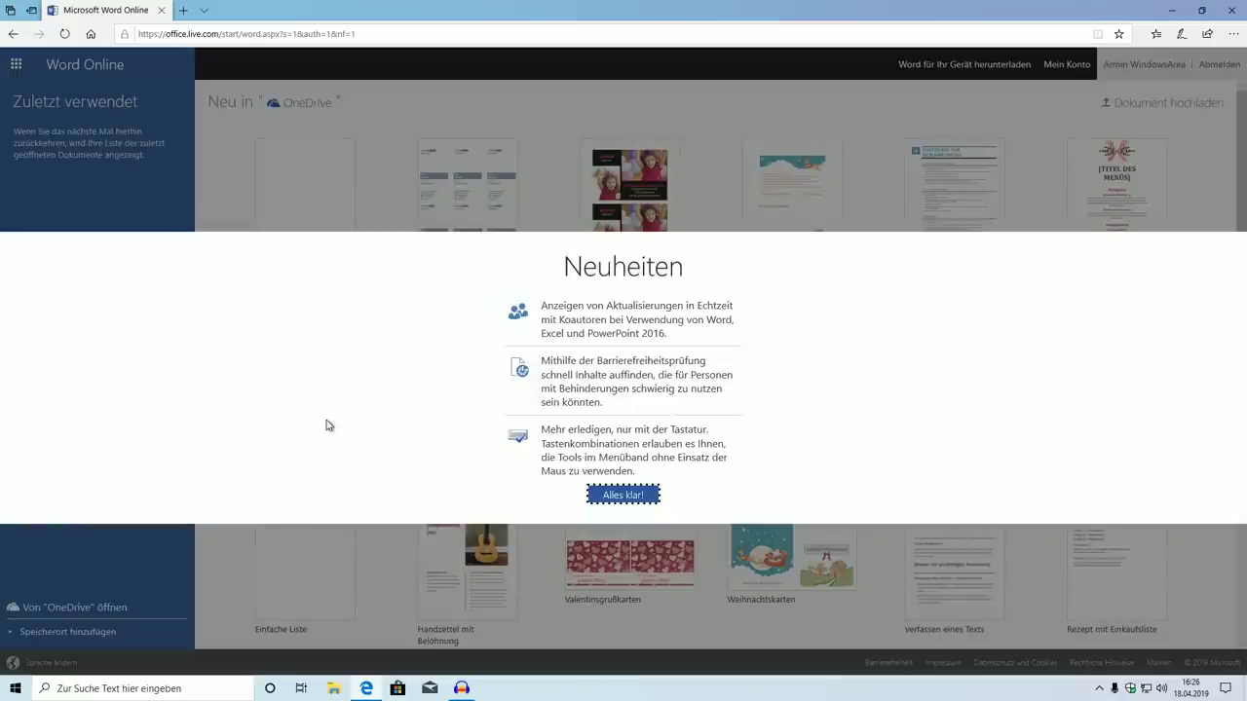
# Create a blank Word Online document and browse the Einfügen, Layout, Verweise and Überprüfen tabs
pyautogui.click(622, 497)
pyautogui.click(330, 252)
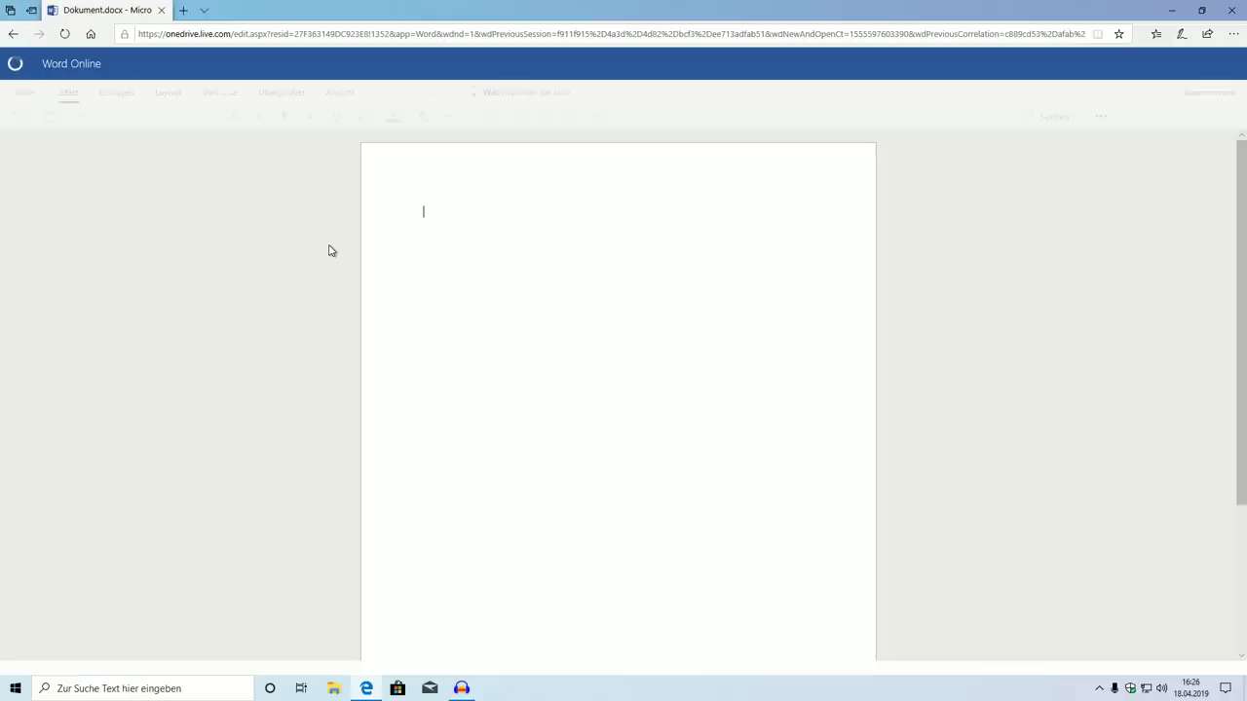
pyautogui.click(117, 93)
pyautogui.click(166, 93)
pyautogui.click(219, 93)
pyautogui.click(280, 93)
pyautogui.click(118, 93)
# Preview the Tabelle grid and extra font options, then return to the Start menu
pyautogui.click(149, 123)
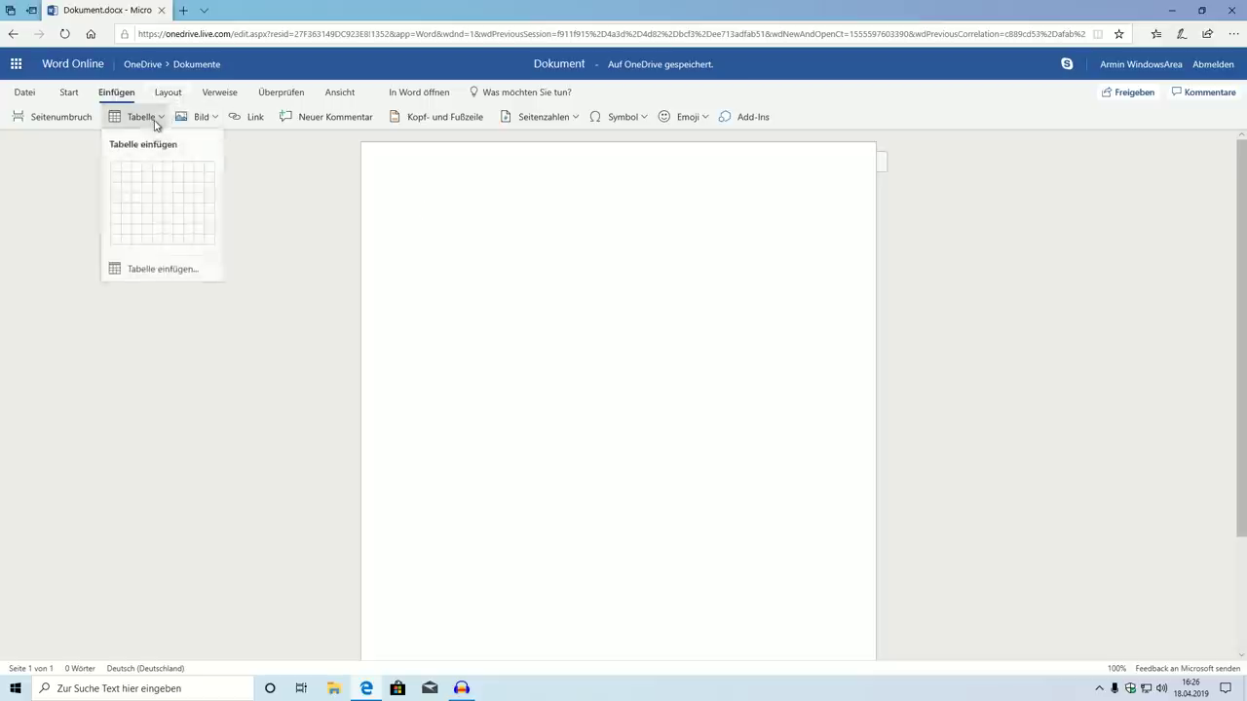
pyautogui.click(78, 92)
pyautogui.click(450, 116)
pyautogui.click(450, 116)
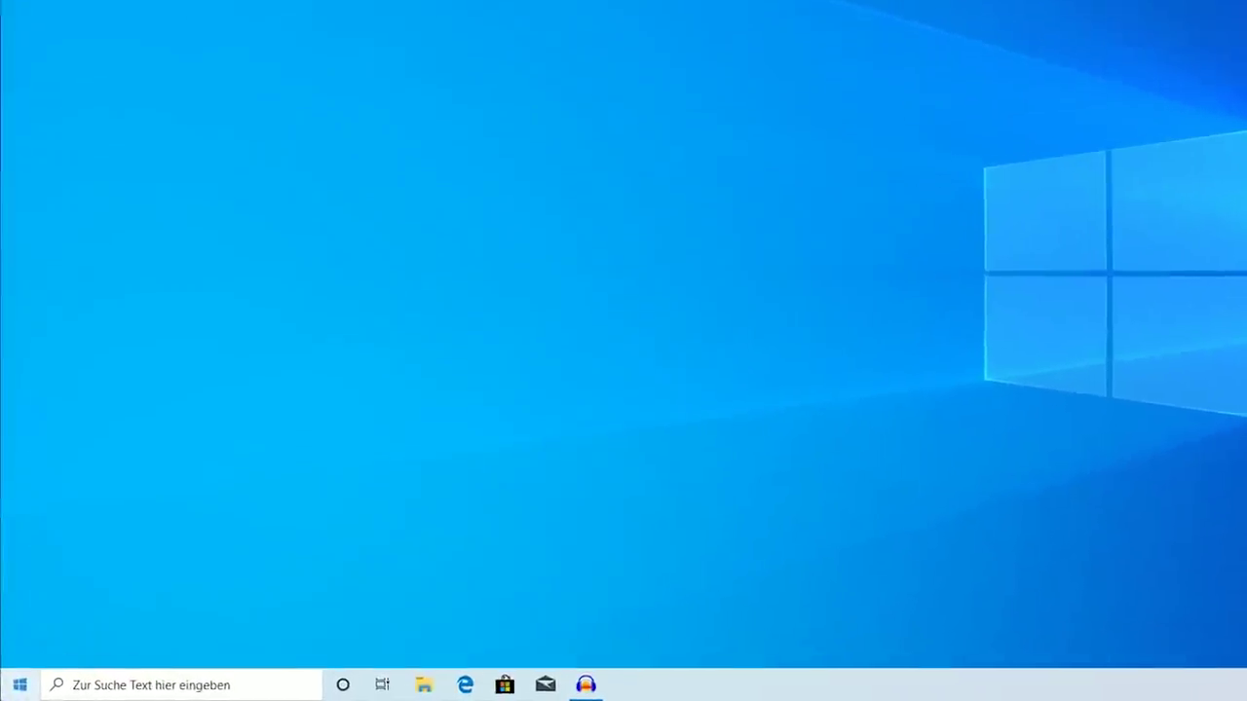
pyautogui.click(14, 689)
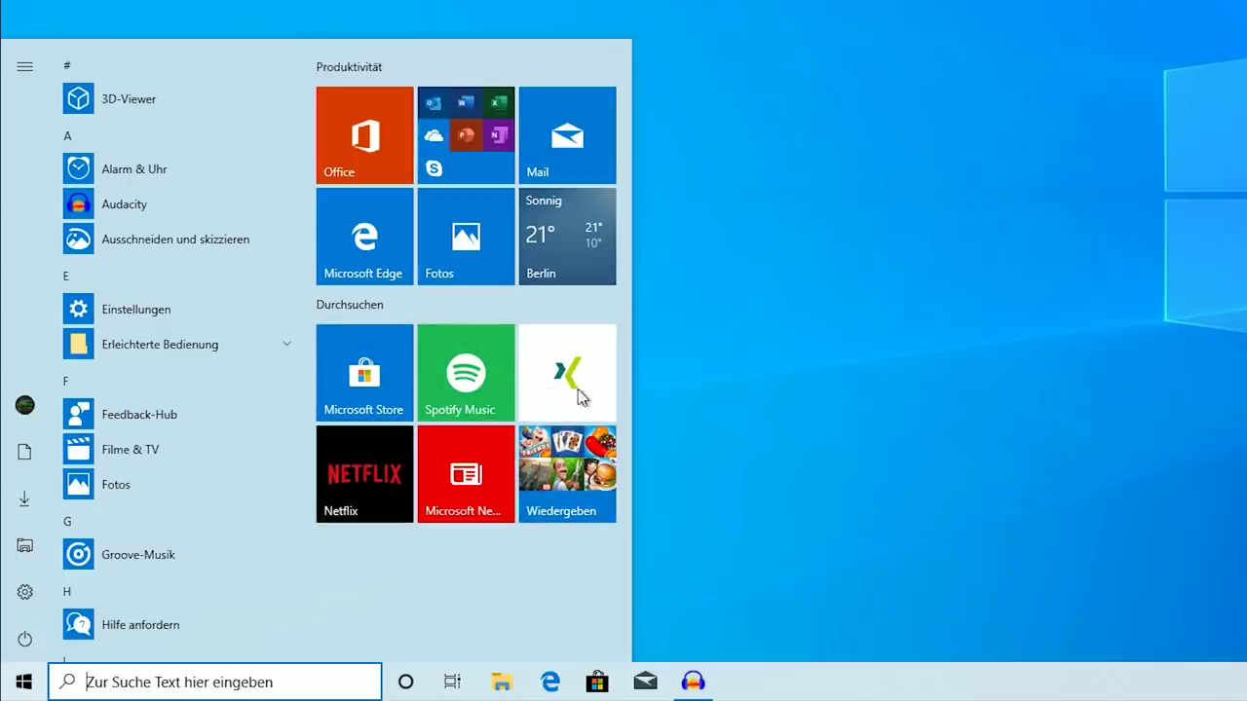
# Expand and collapse the Wiedergeben folder, then unpin it with Ordner von "Start" lösen
pyautogui.click(567, 477)
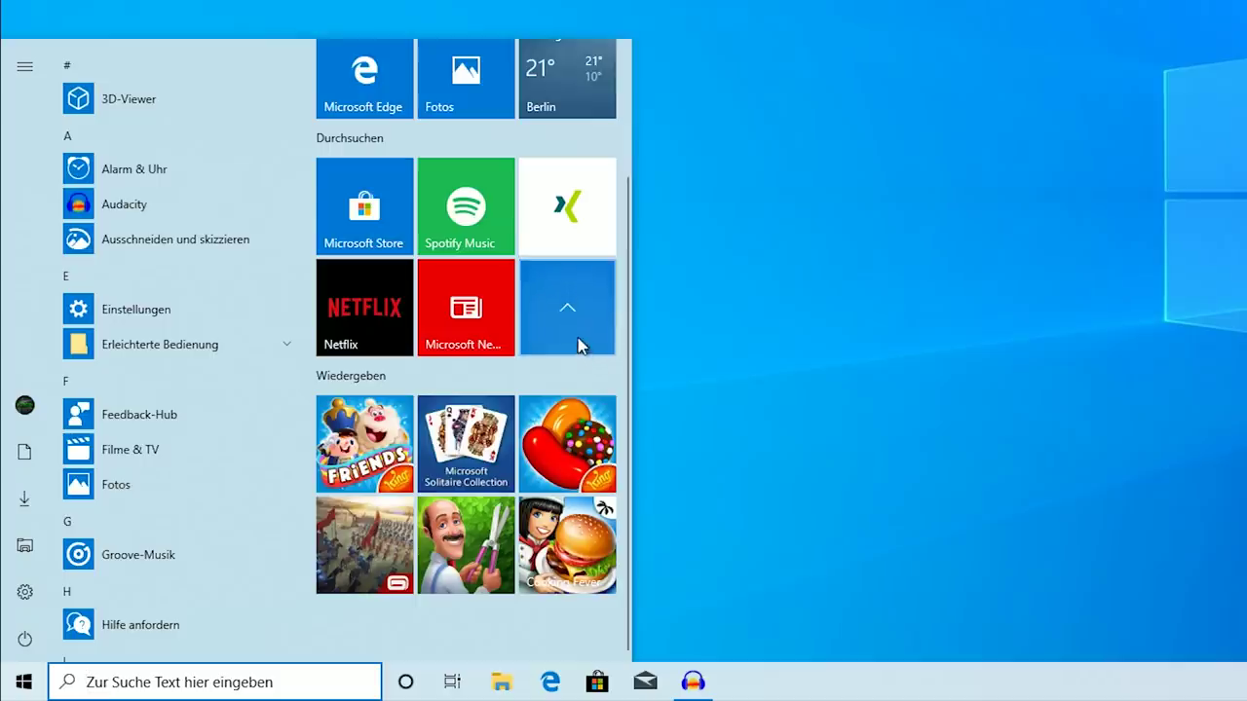
pyautogui.click(579, 341)
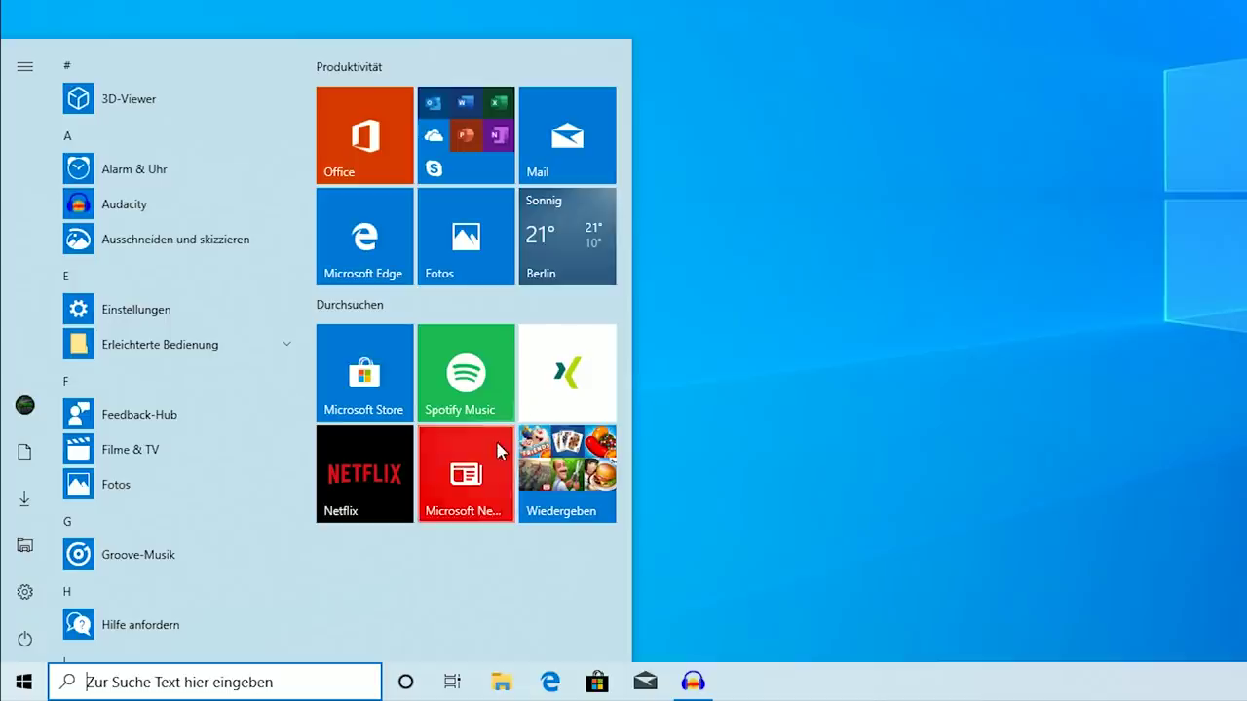
pyautogui.click(559, 476)
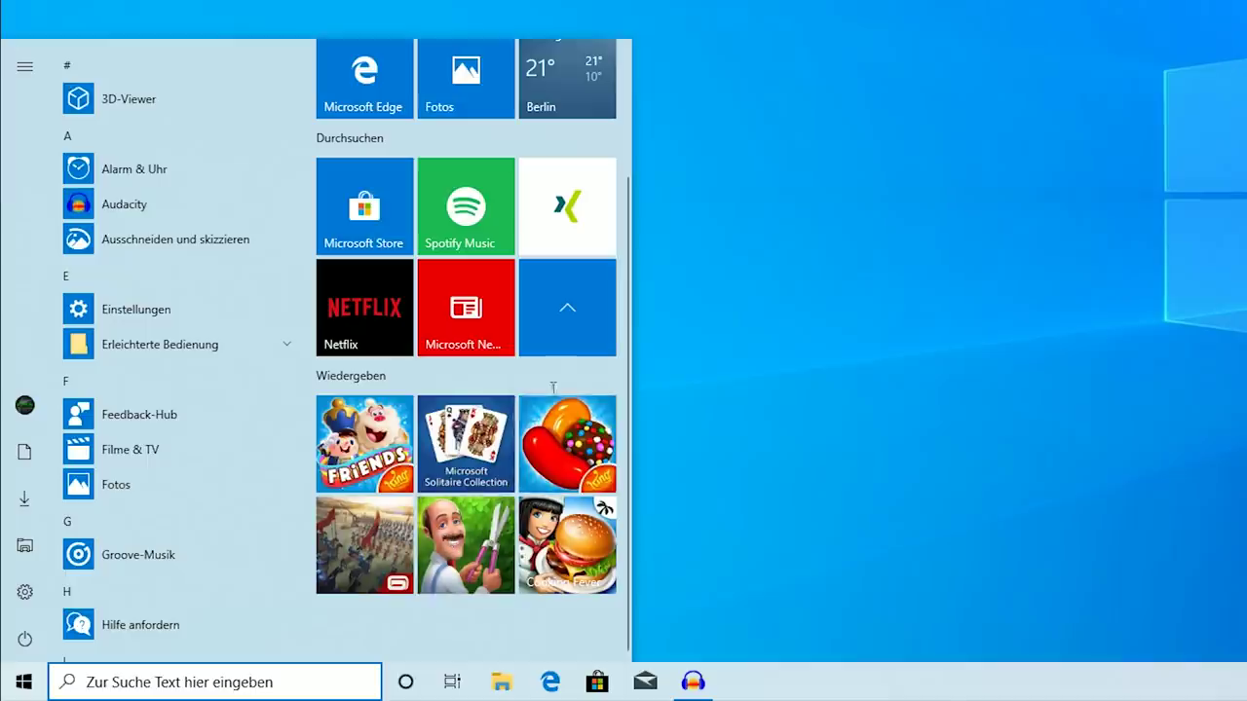
pyautogui.click(552, 340)
pyautogui.rightClick(565, 463)
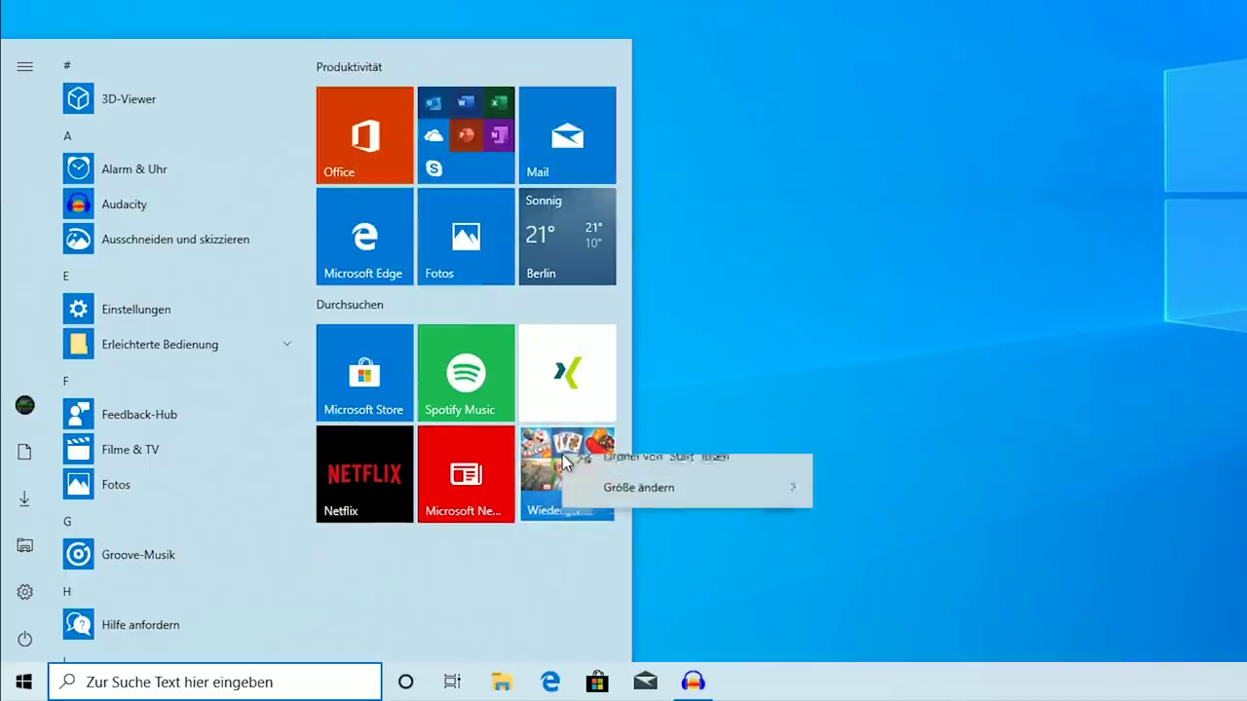
pyautogui.click(596, 476)
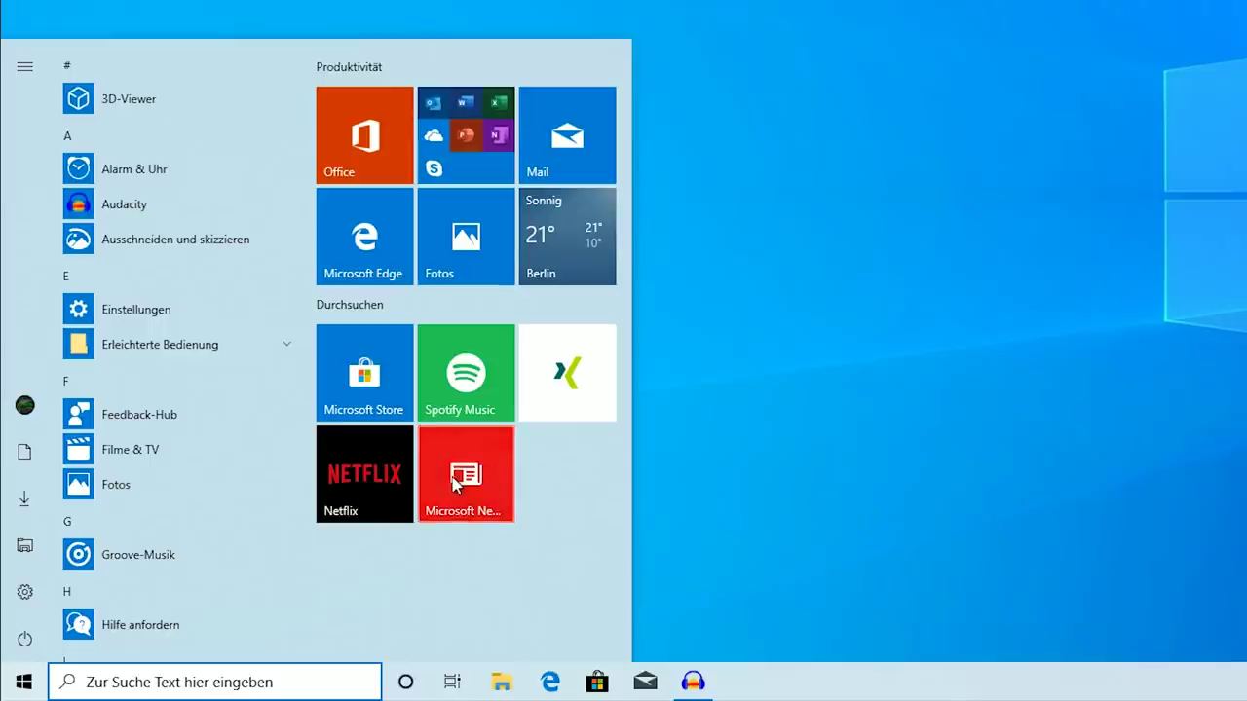
# Unpin the XING and Microsoft News tiles from Start
pyautogui.rightClick(554, 396)
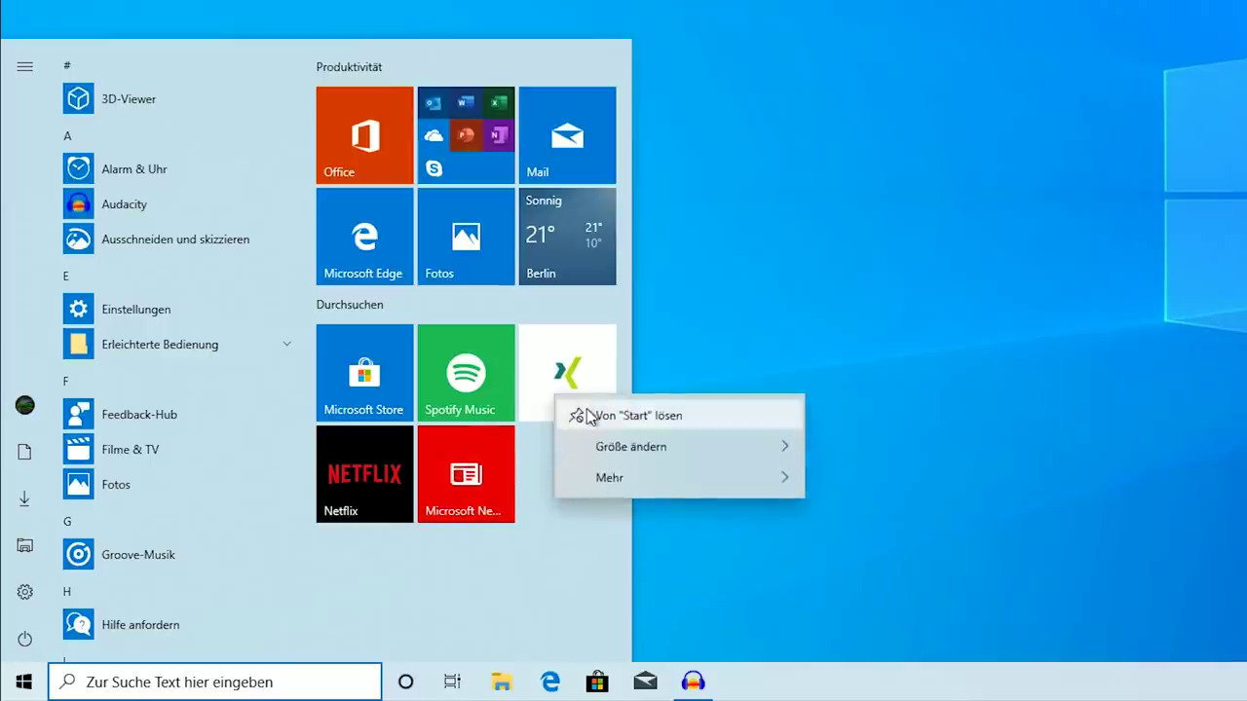
pyautogui.click(580, 405)
pyautogui.rightClick(497, 499)
pyautogui.click(499, 501)
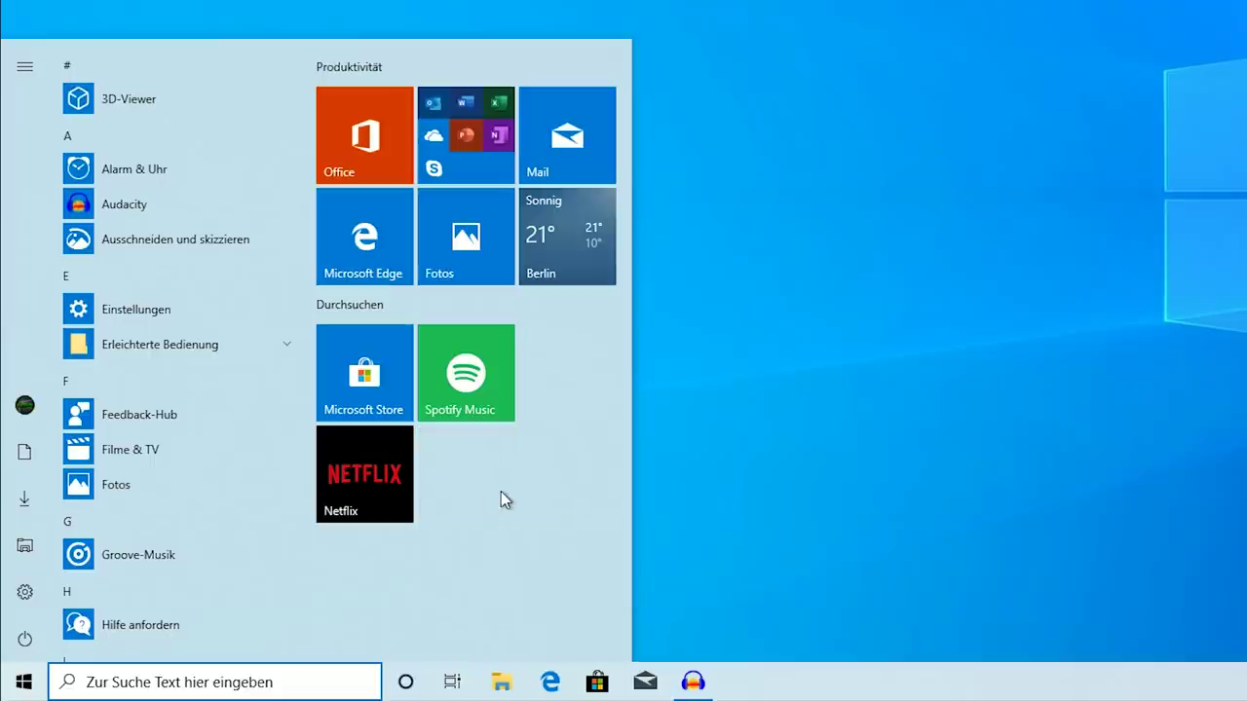
# Unpin the whole Durchsuchen and Produktivität tile groups with Gruppe von "Start" lösen
pyautogui.moveTo(527, 306); pyautogui.dragTo(506, 323)
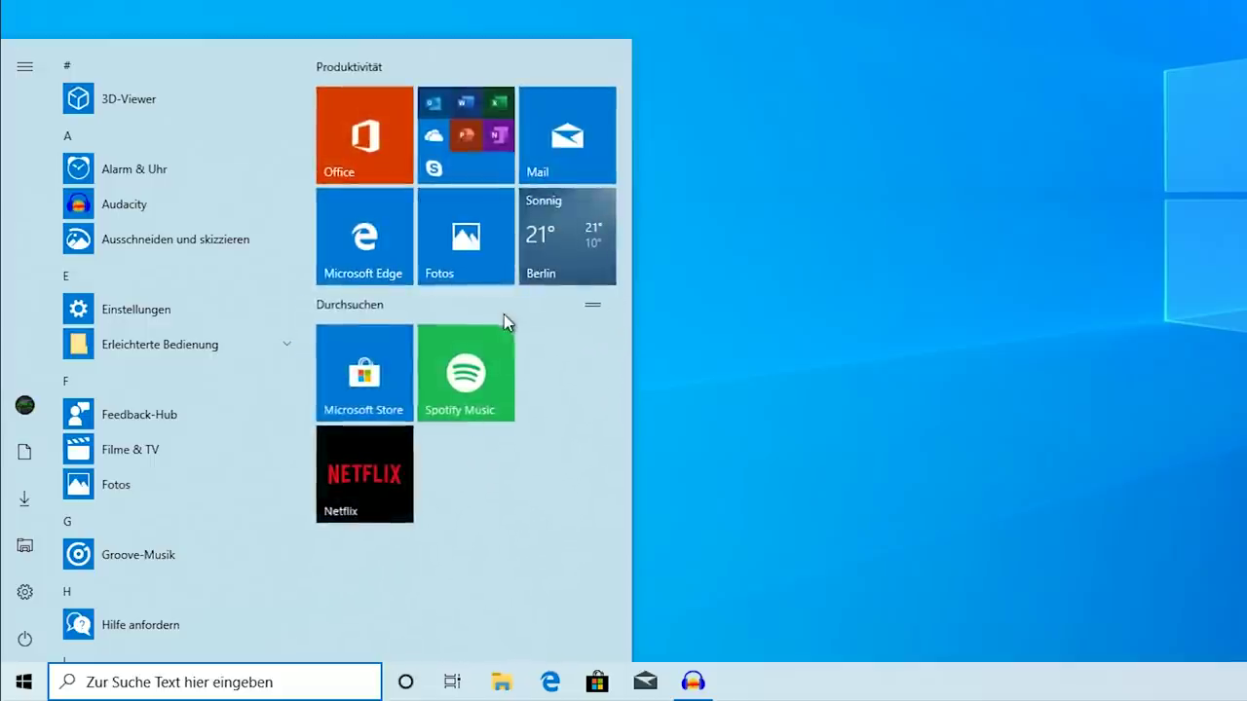
pyautogui.rightClick(423, 304)
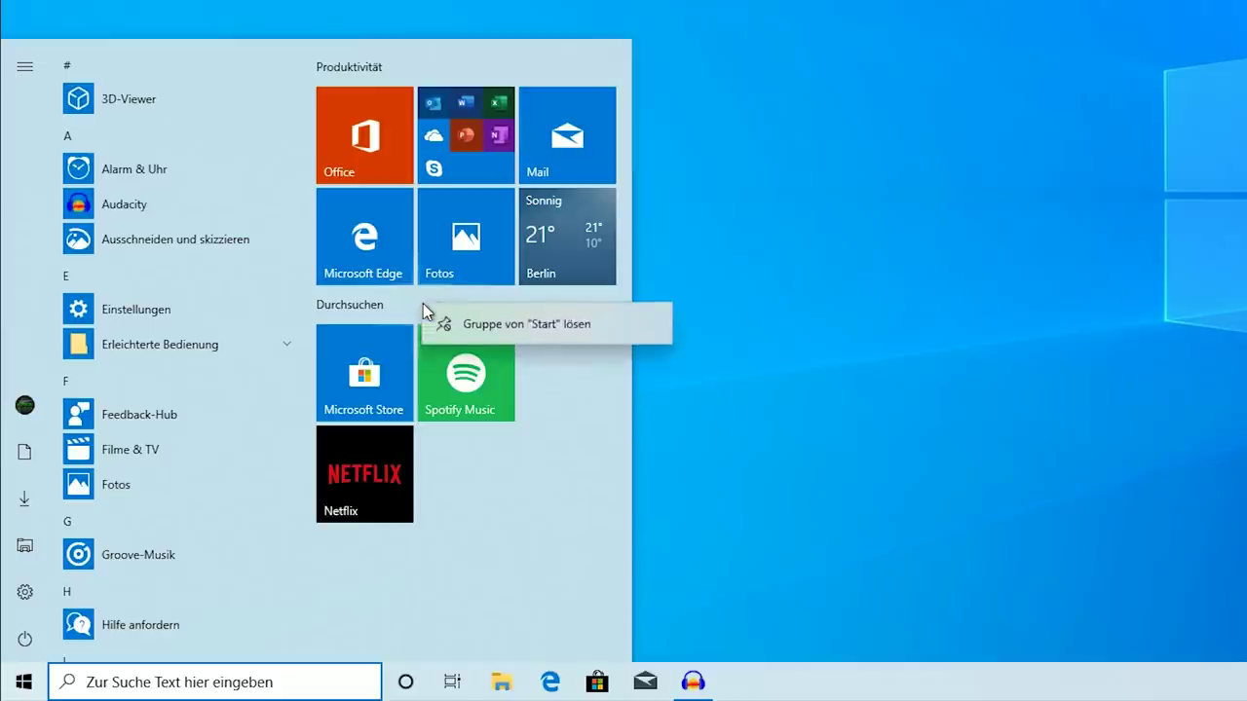
pyautogui.click(593, 327)
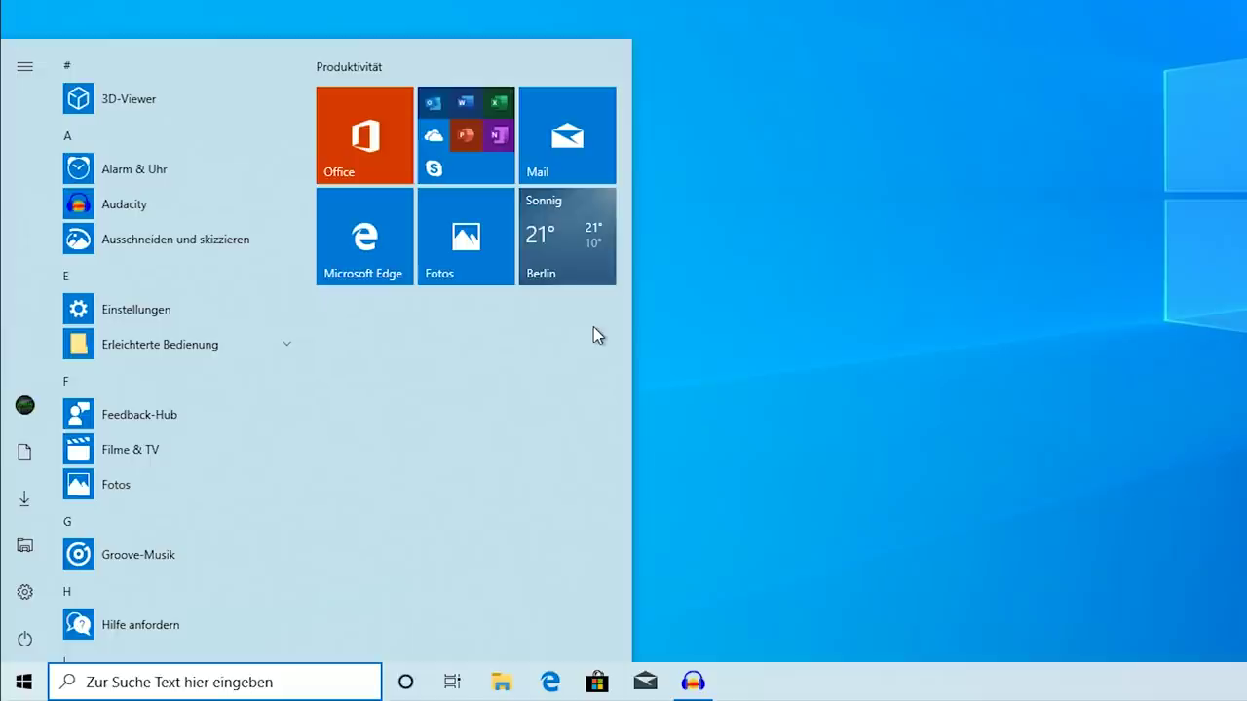
pyautogui.rightClick(354, 65)
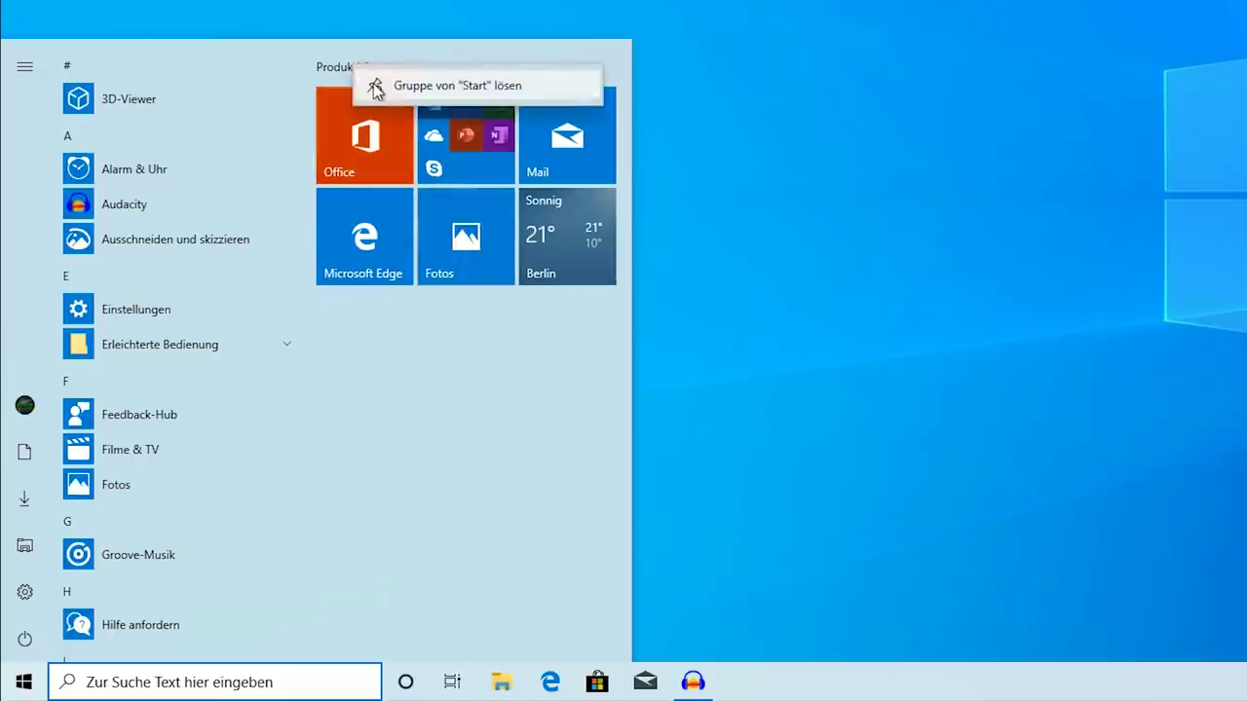
pyautogui.click(375, 85)
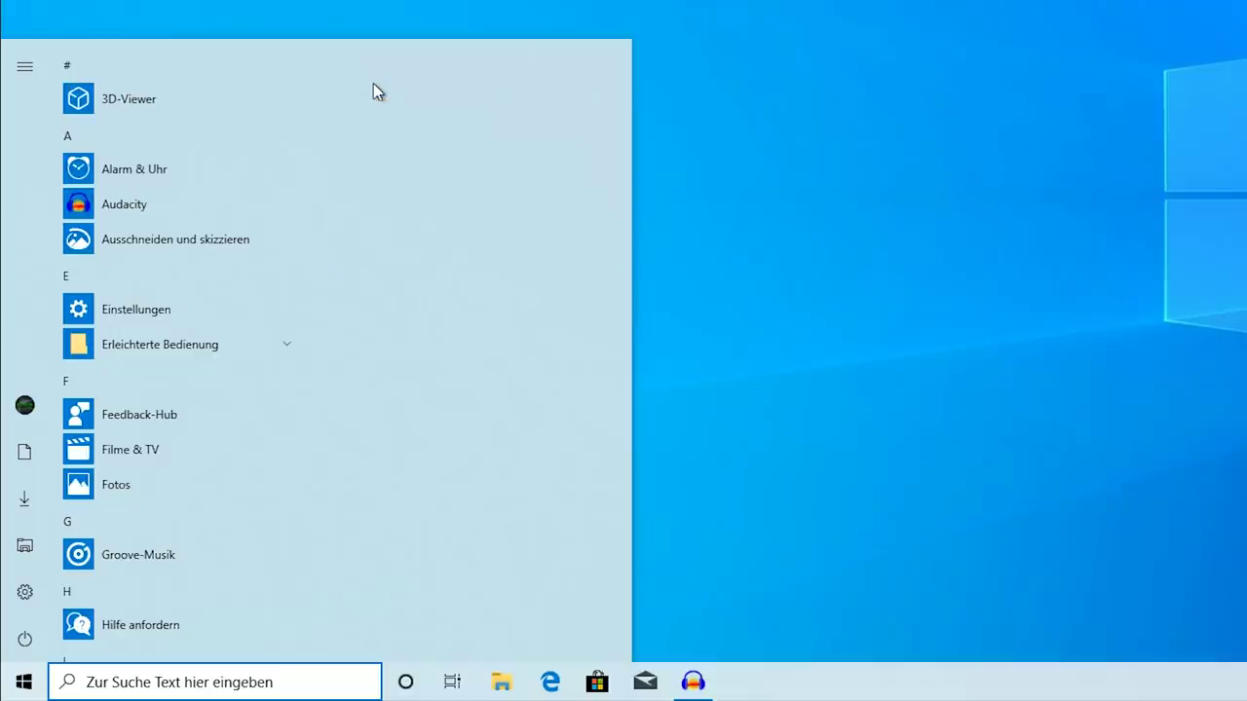
pyautogui.click(29, 687)
pyautogui.click(30, 686)
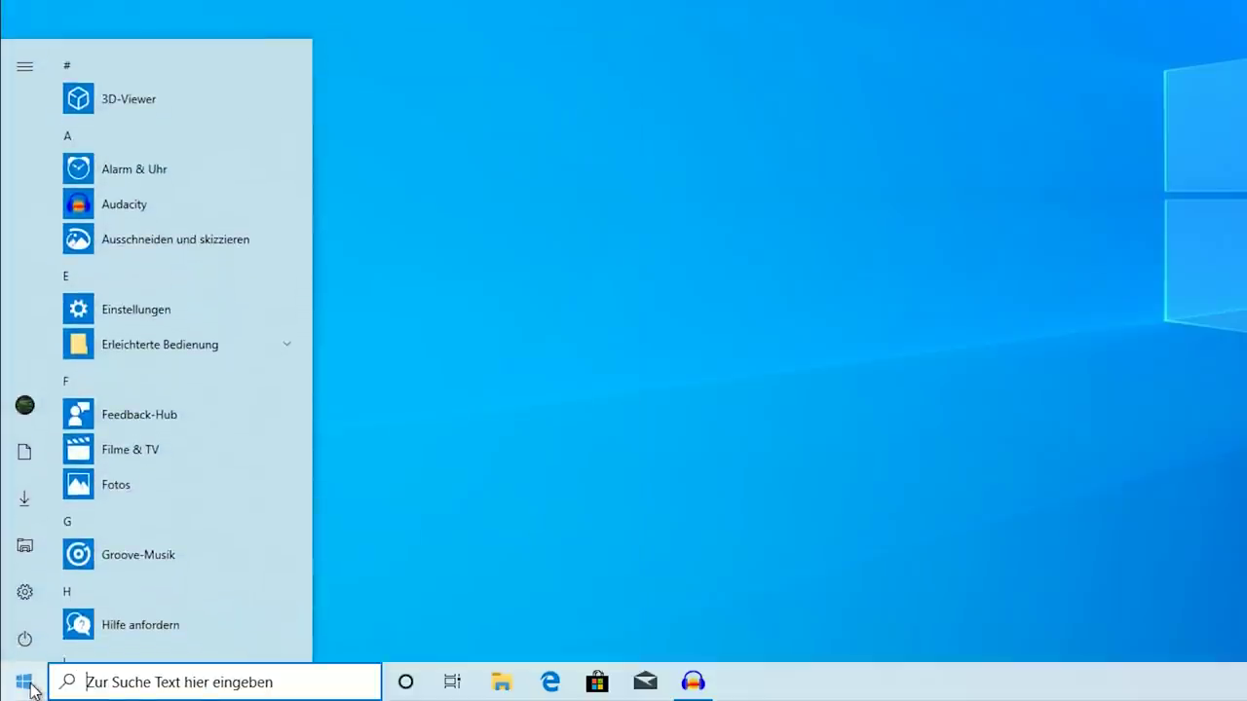
pyautogui.scroll(-10, 157, 429)
pyautogui.scroll(12, 175, 443)
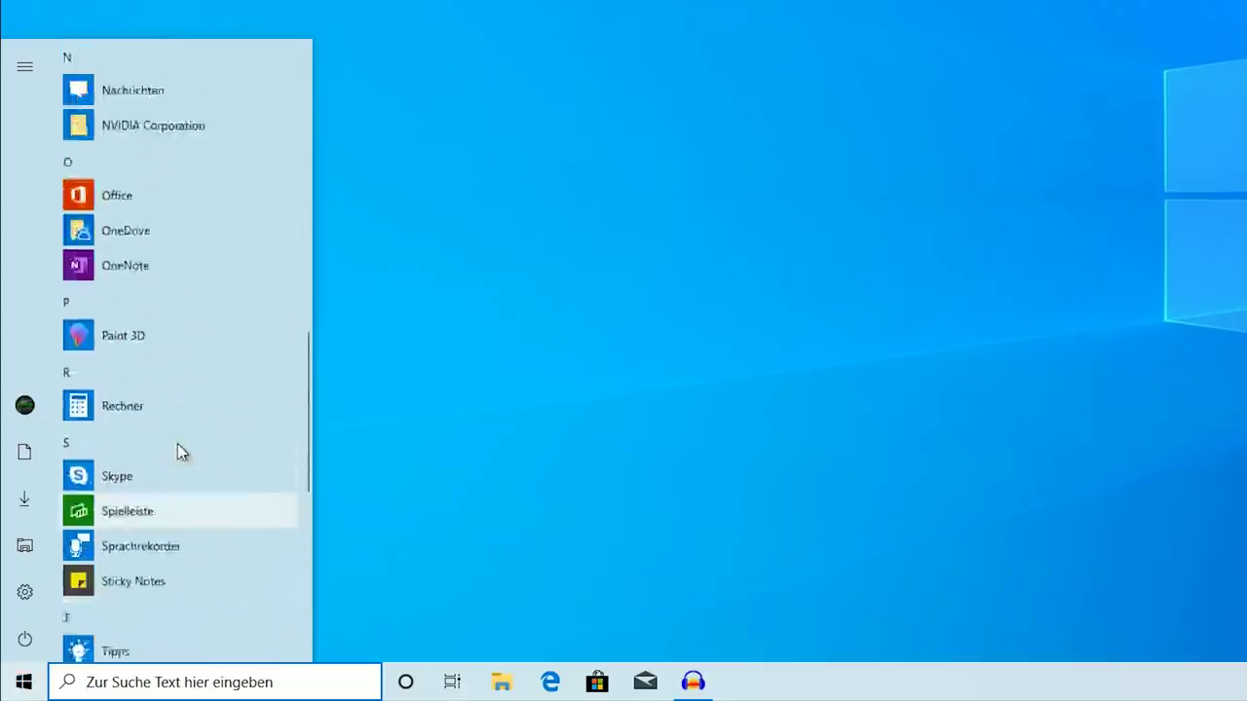
pyautogui.rightClick(134, 173)
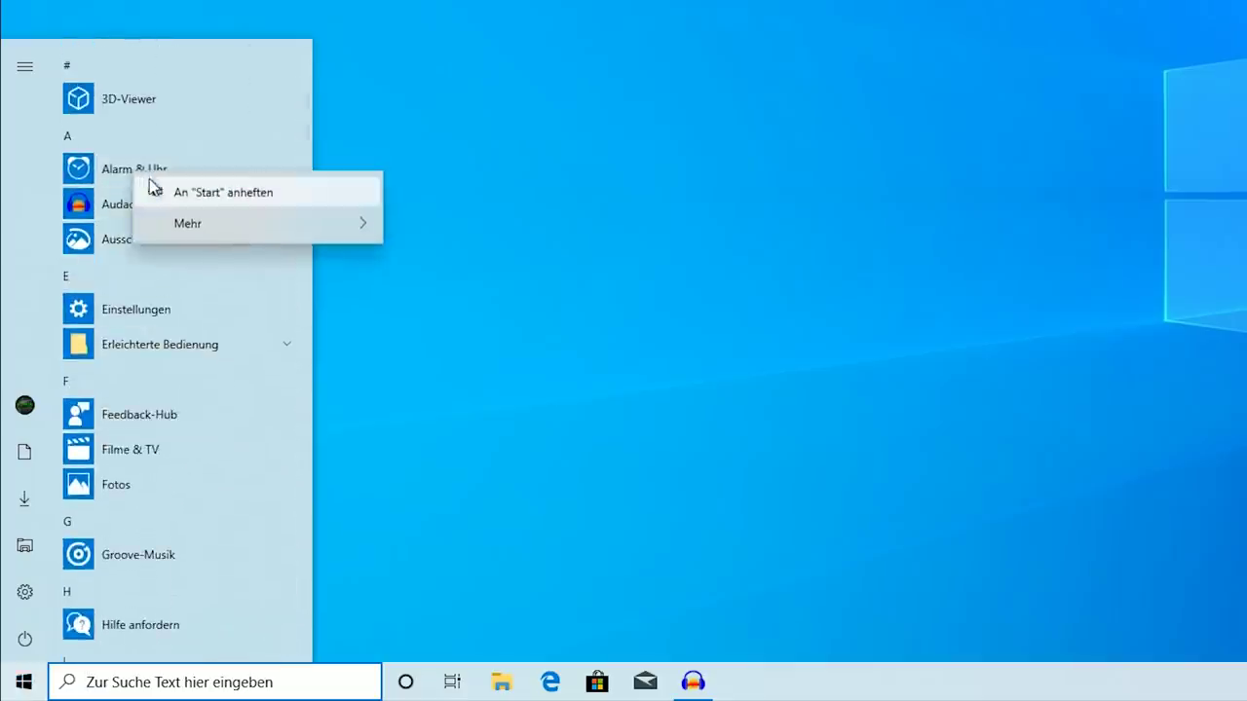
pyautogui.click(159, 184)
pyautogui.rightClick(322, 148)
pyautogui.click(361, 159)
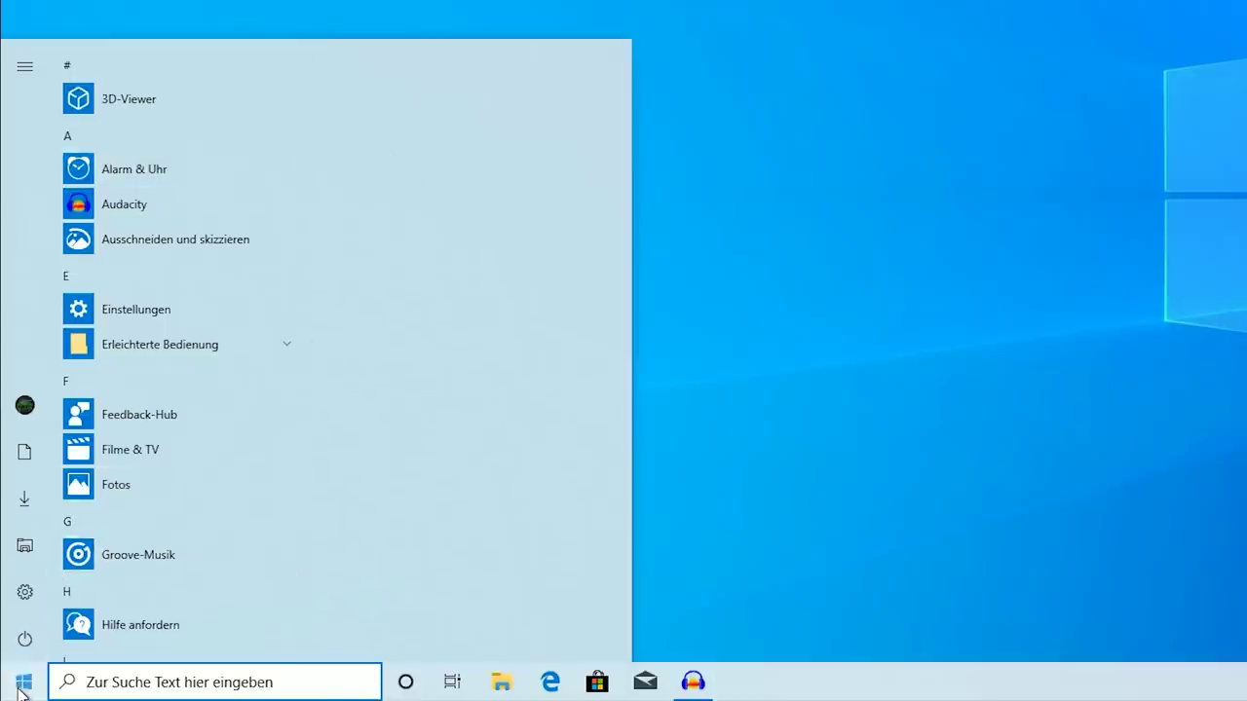
pyautogui.click(21, 686)
pyautogui.click(22, 685)
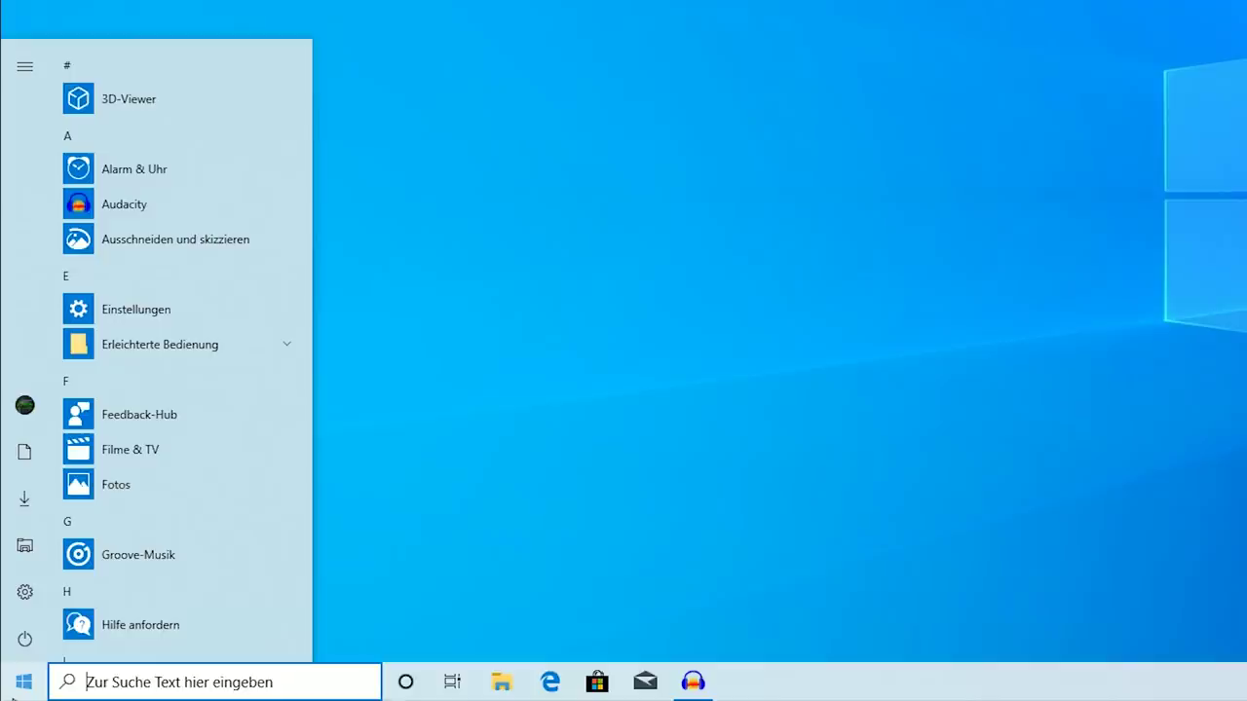
# Uninstall the 3D-Viewer and Xbox apps from the Start menu app list
pyautogui.rightClick(128, 113)
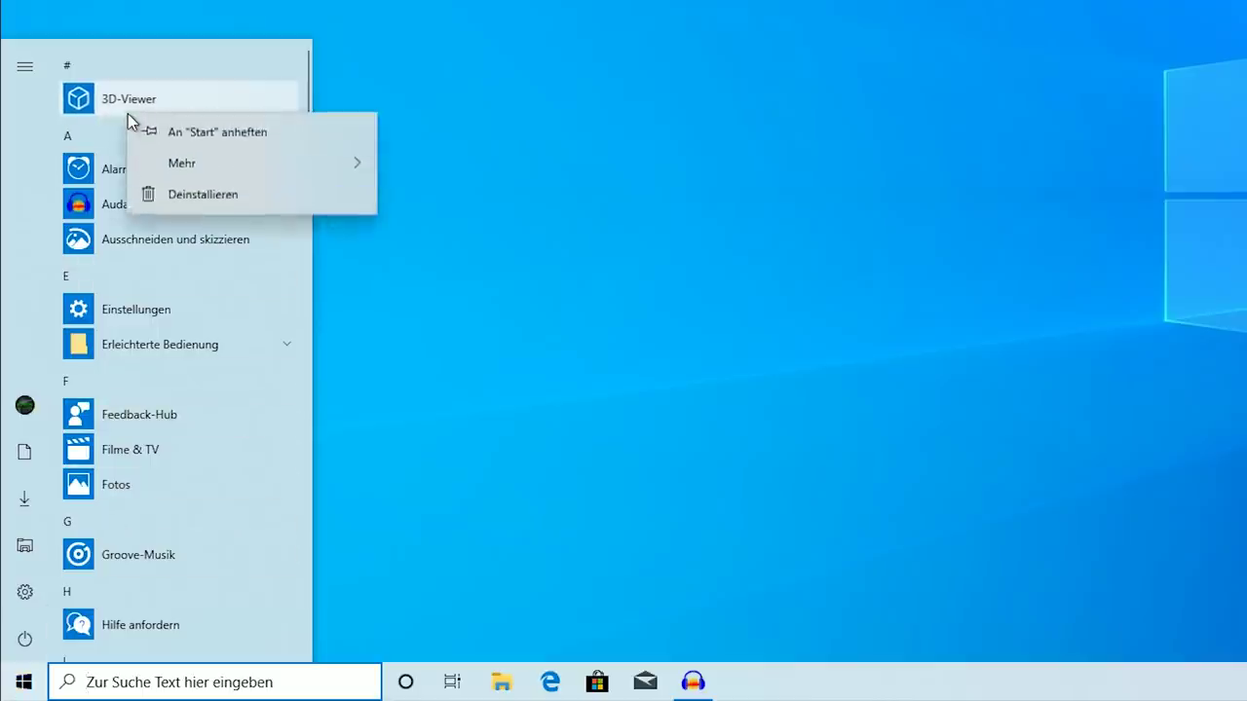
pyautogui.click(175, 196)
pyautogui.click(247, 49)
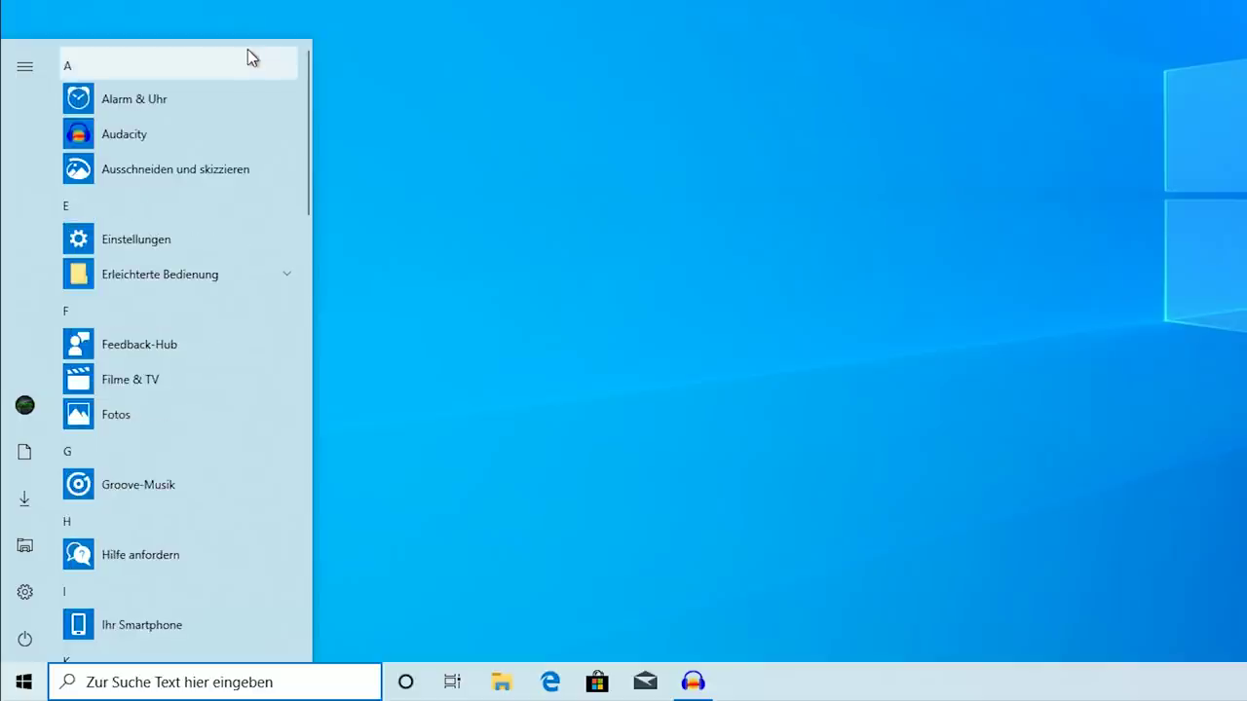
pyautogui.scroll(-6, 214, 271)
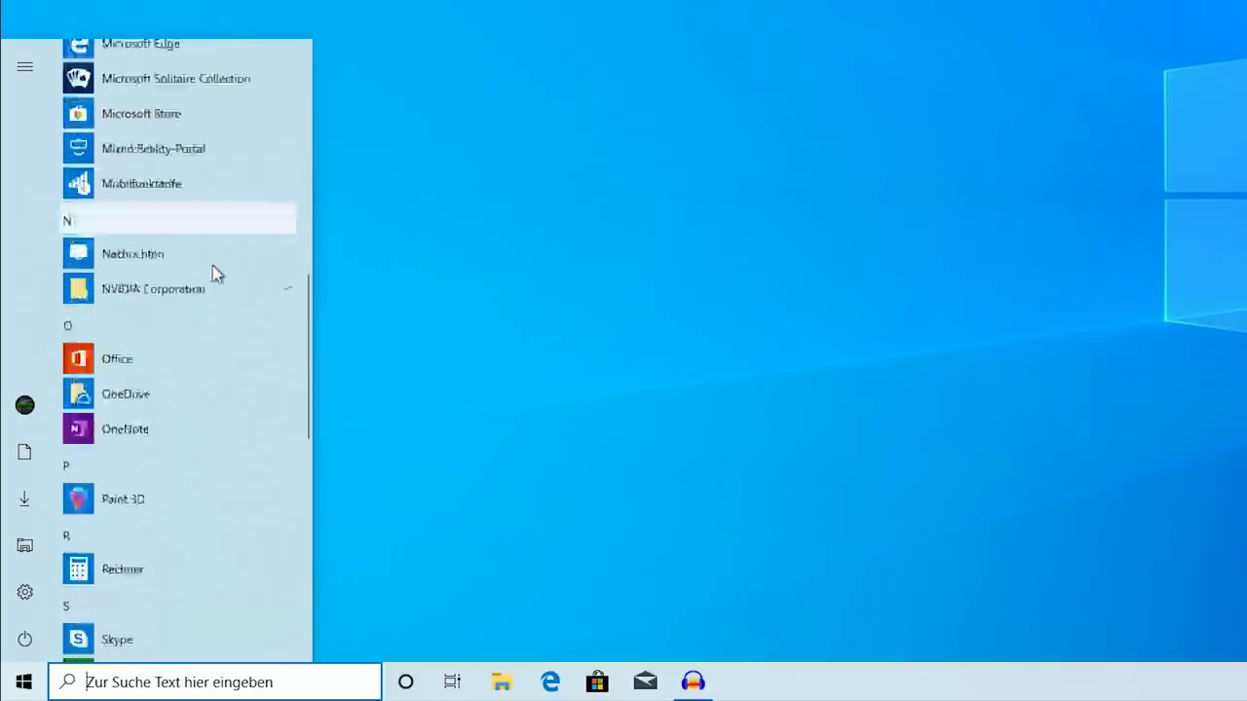
pyautogui.scroll(-10, 214, 271)
pyautogui.rightClick(221, 592)
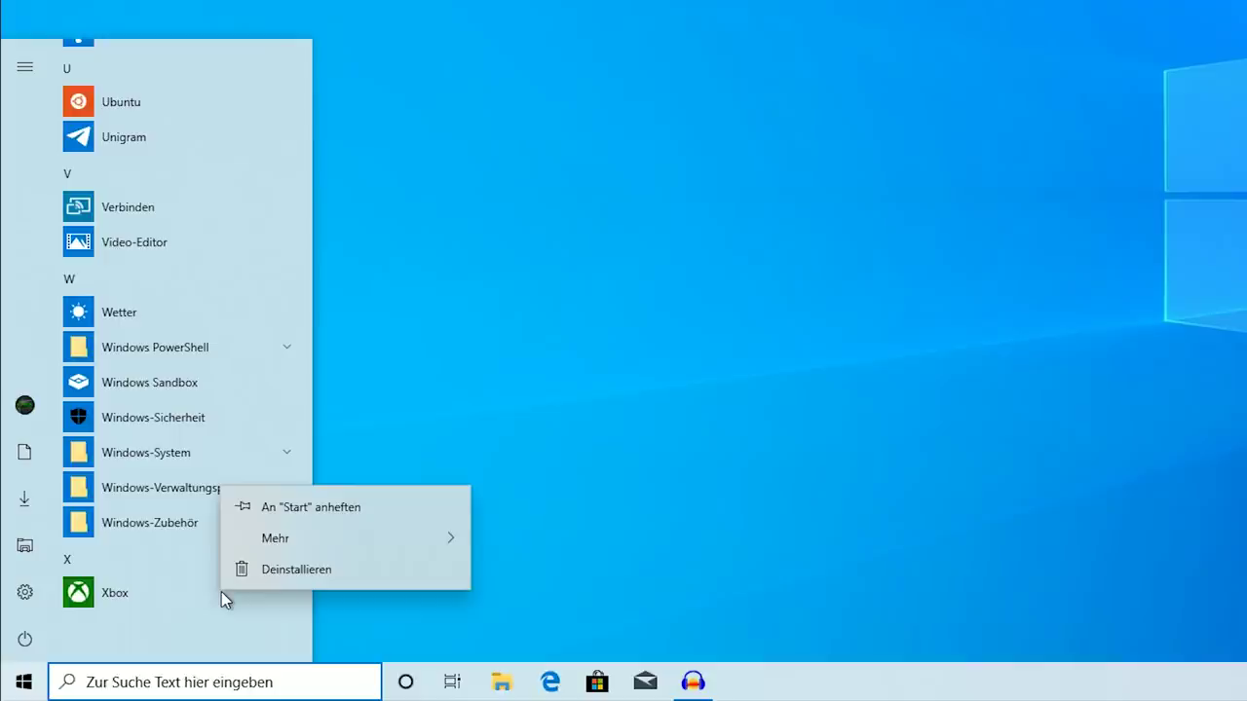
pyautogui.click(244, 571)
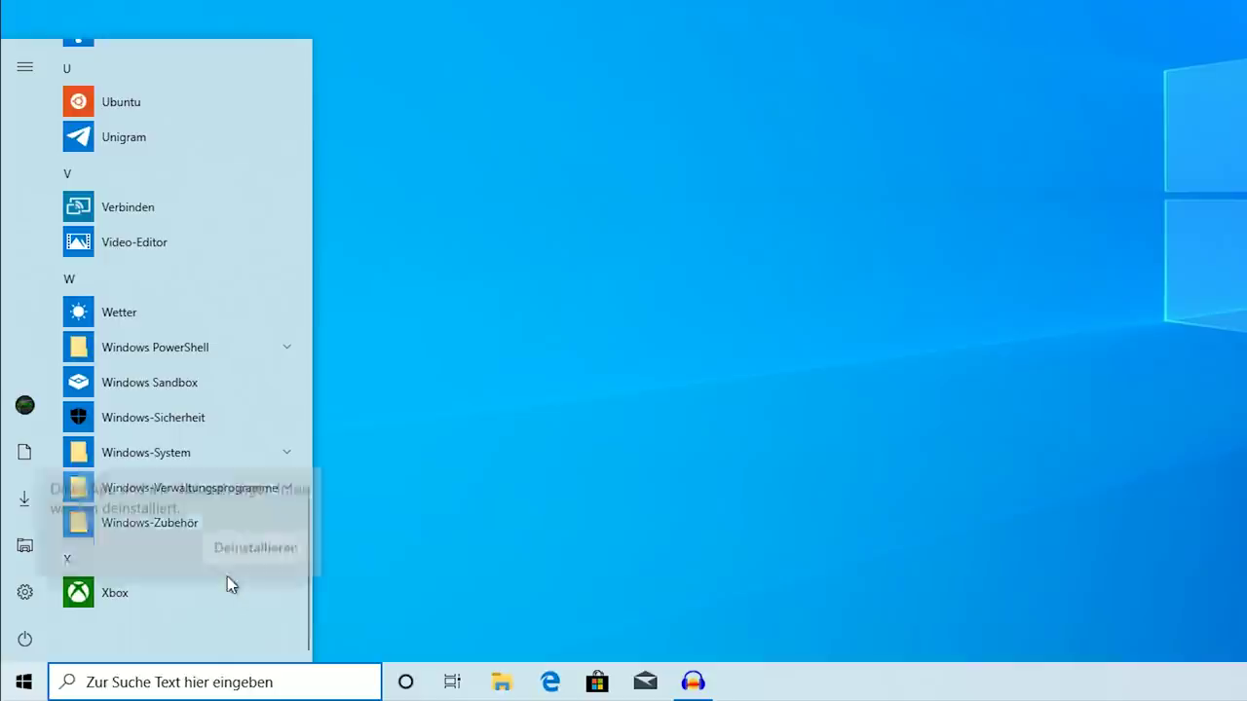
pyautogui.click(233, 539)
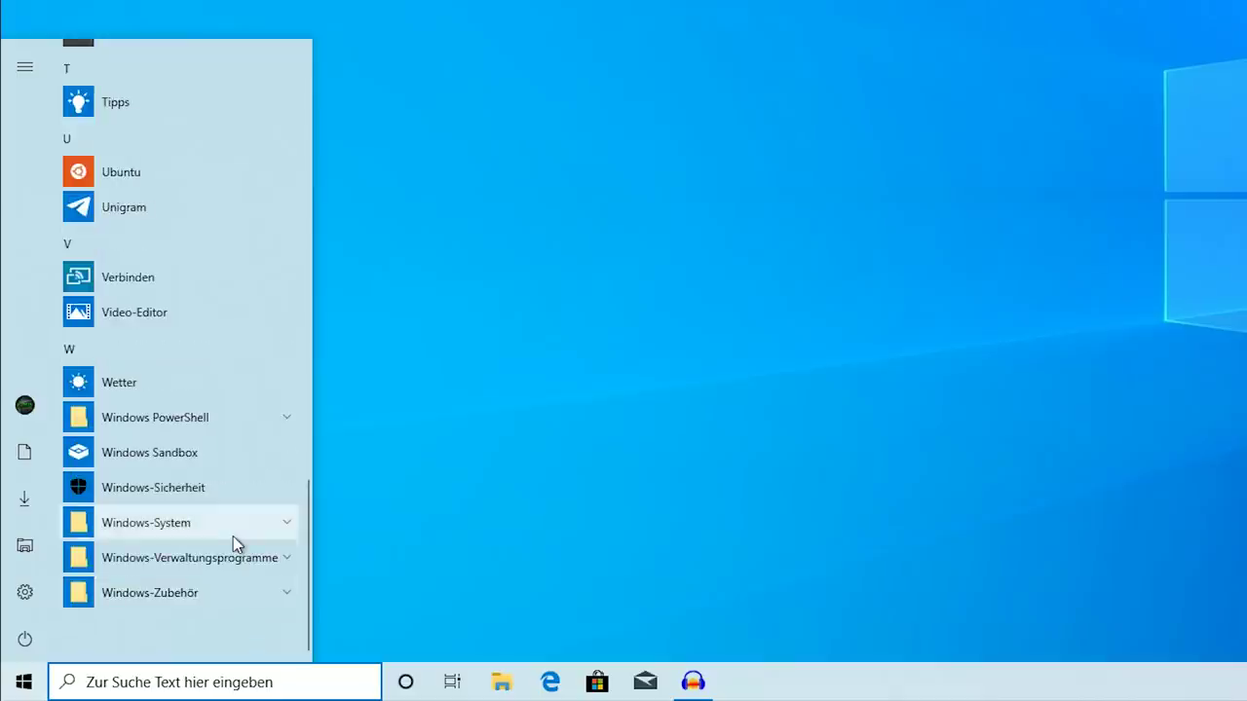
# Jump to the M apps via the alphabet index and uninstall Mail
pyautogui.click(116, 350)
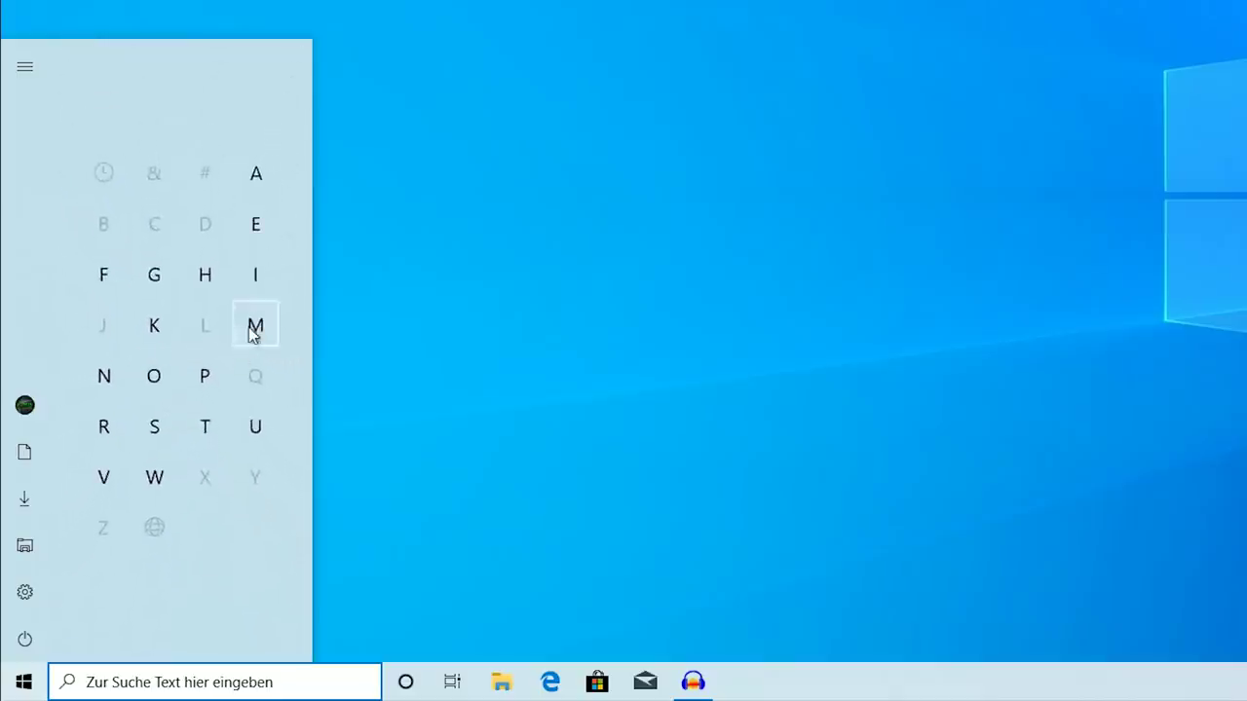
pyautogui.click(253, 329)
pyautogui.rightClick(150, 102)
pyautogui.click(199, 190)
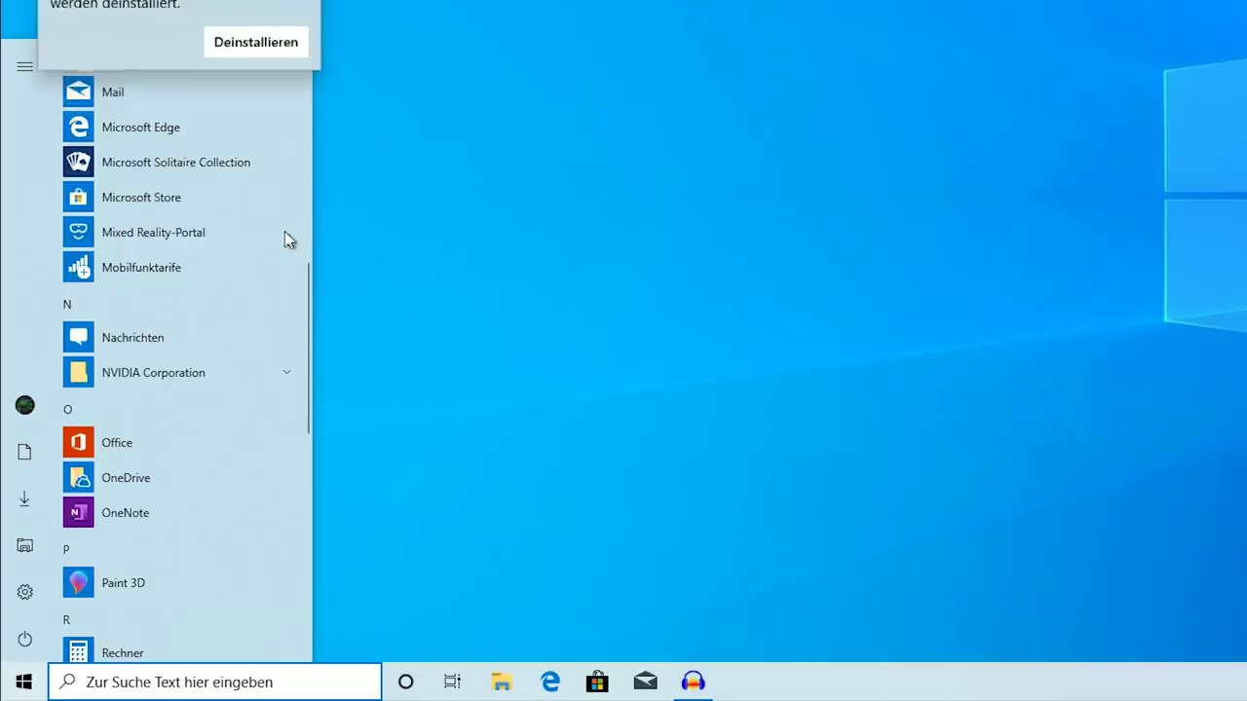
pyautogui.click(268, 42)
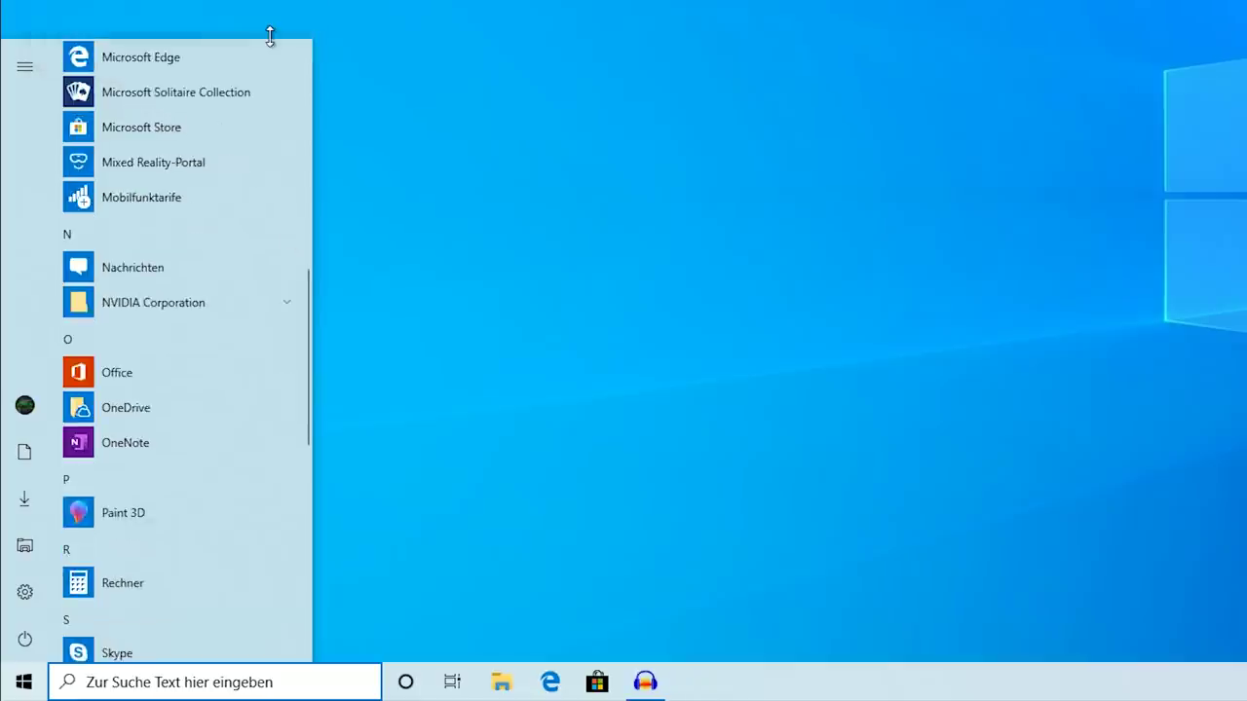
# Scroll back up and look at the further options for the Fotos app
pyautogui.scroll(1, 169, 430)
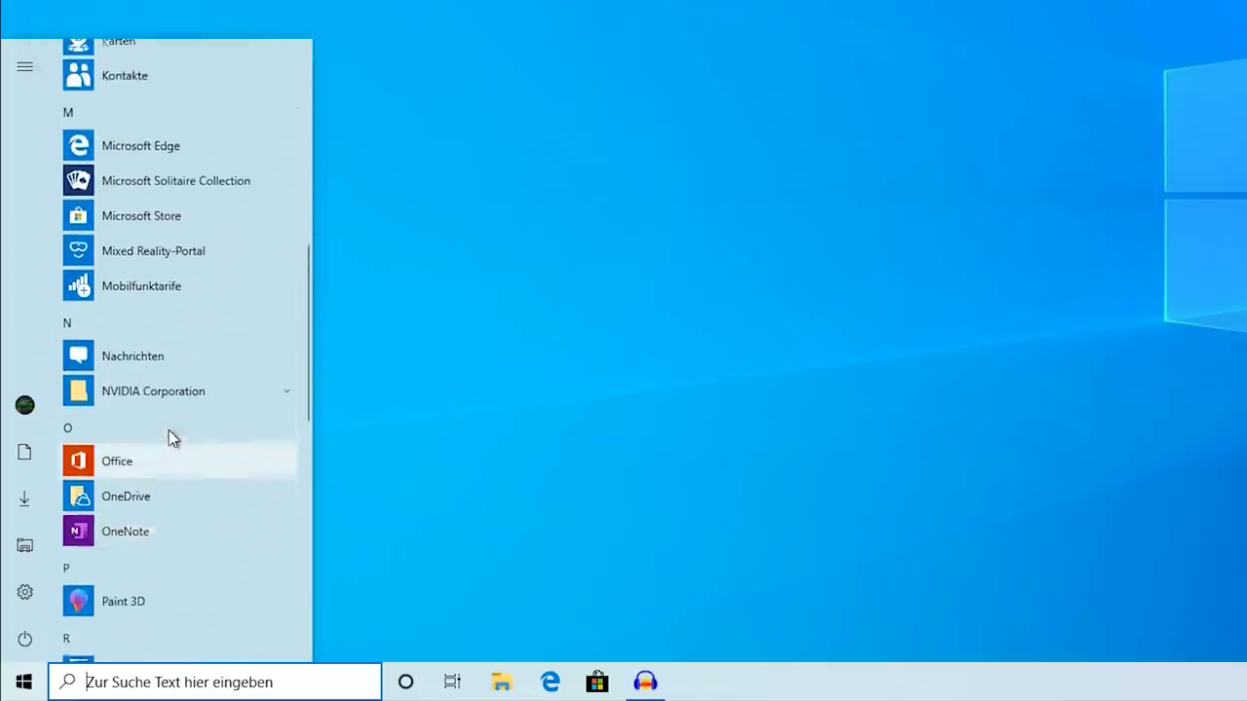
pyautogui.scroll(3, 146, 468)
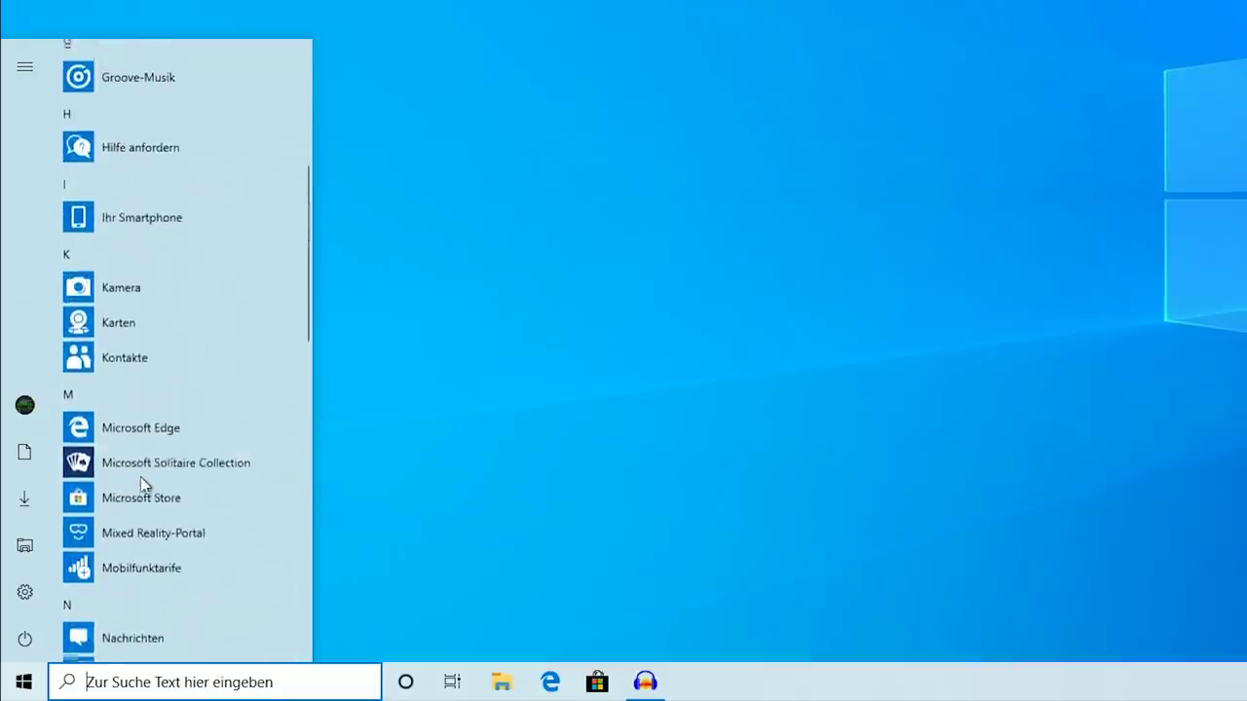
pyautogui.scroll(4, 140, 477)
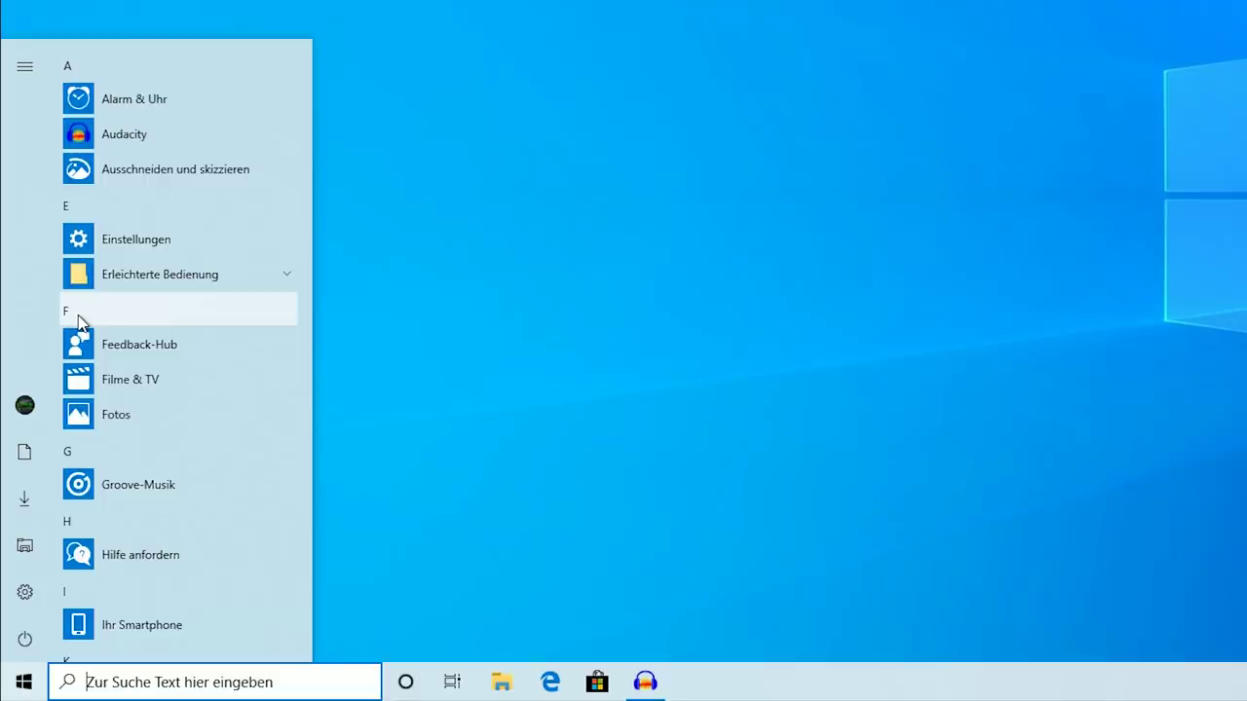
pyautogui.rightClick(146, 416)
pyautogui.click(165, 382)
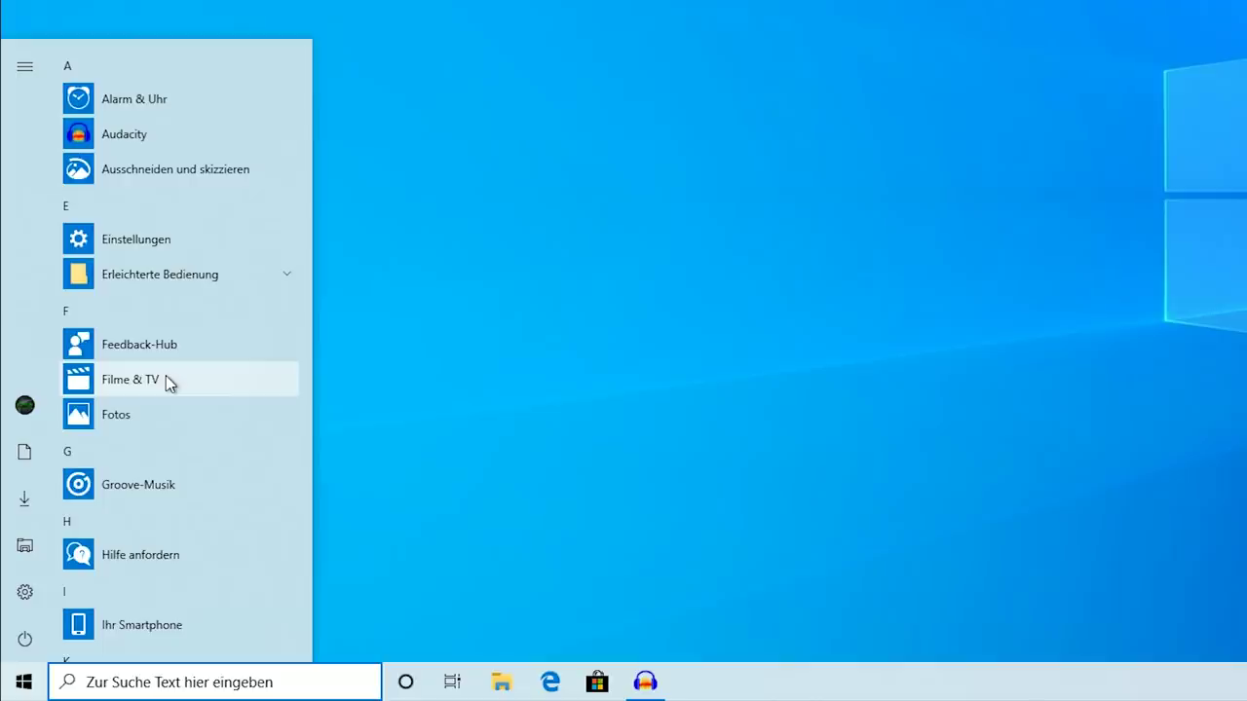
# Check the app options for Groove-Musik, Karten and Kontakte without uninstalling anything
pyautogui.scroll(-2, 176, 458)
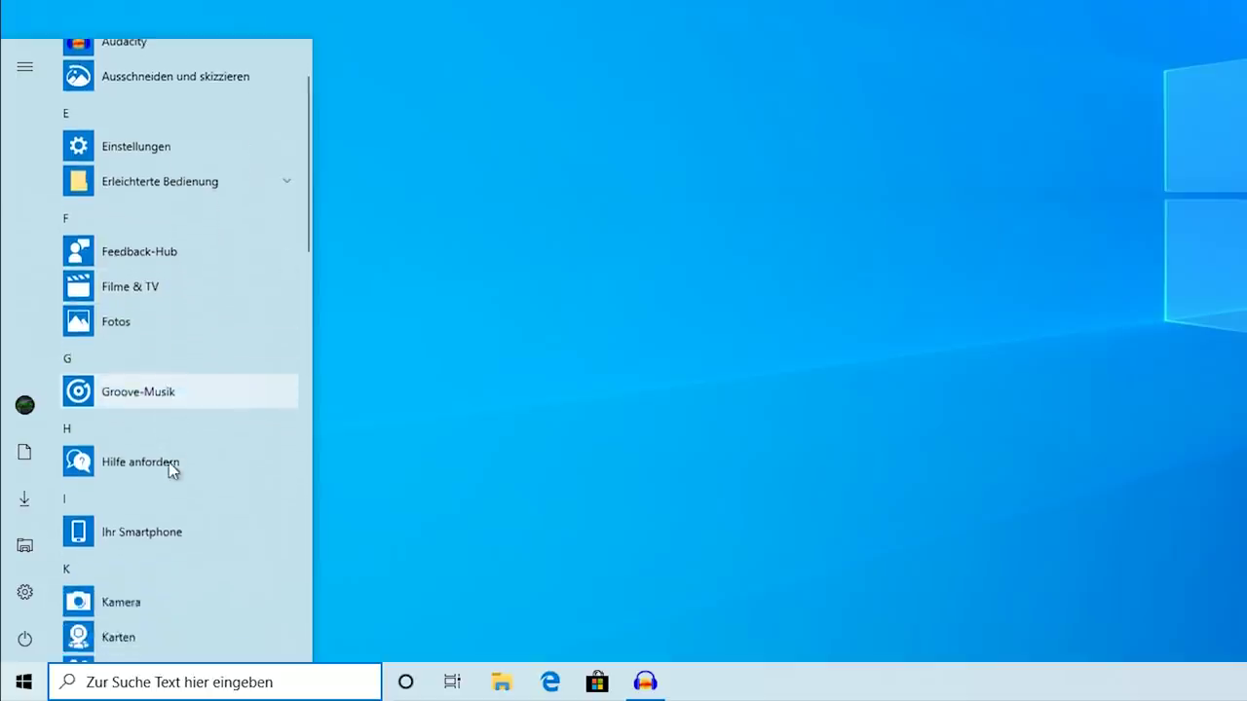
pyautogui.rightClick(166, 403)
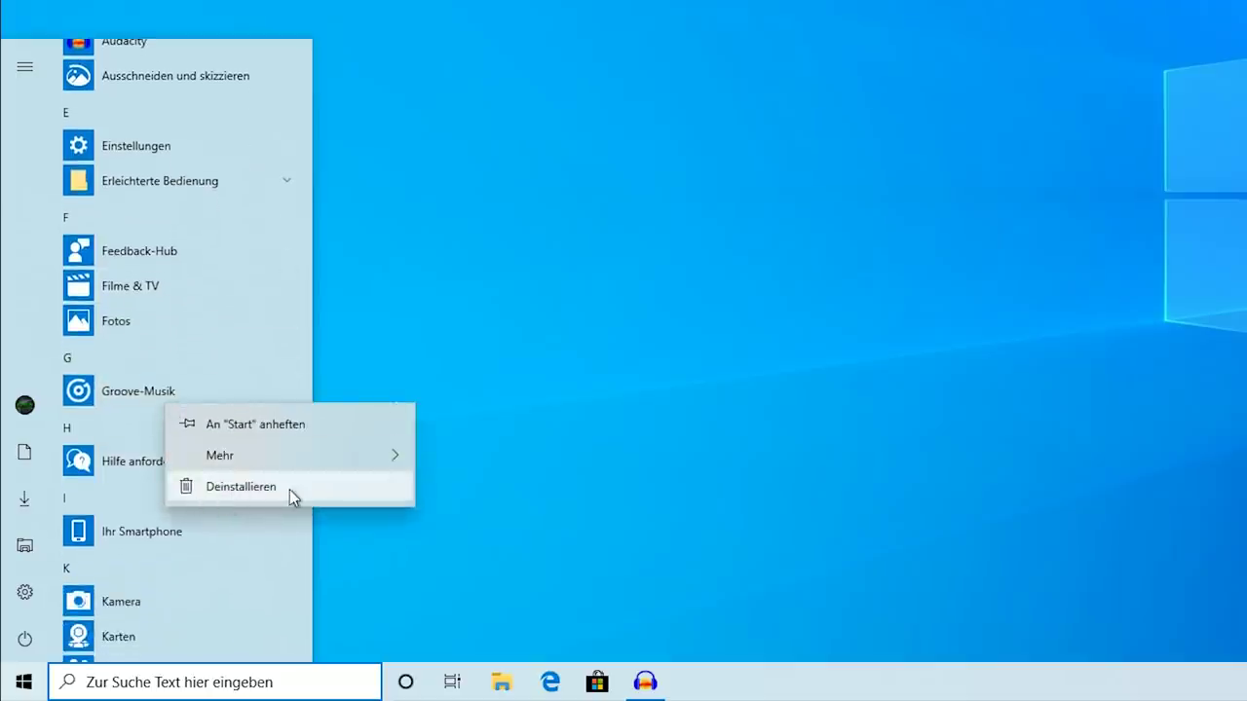
pyautogui.click(249, 548)
pyautogui.scroll(-4, 249, 547)
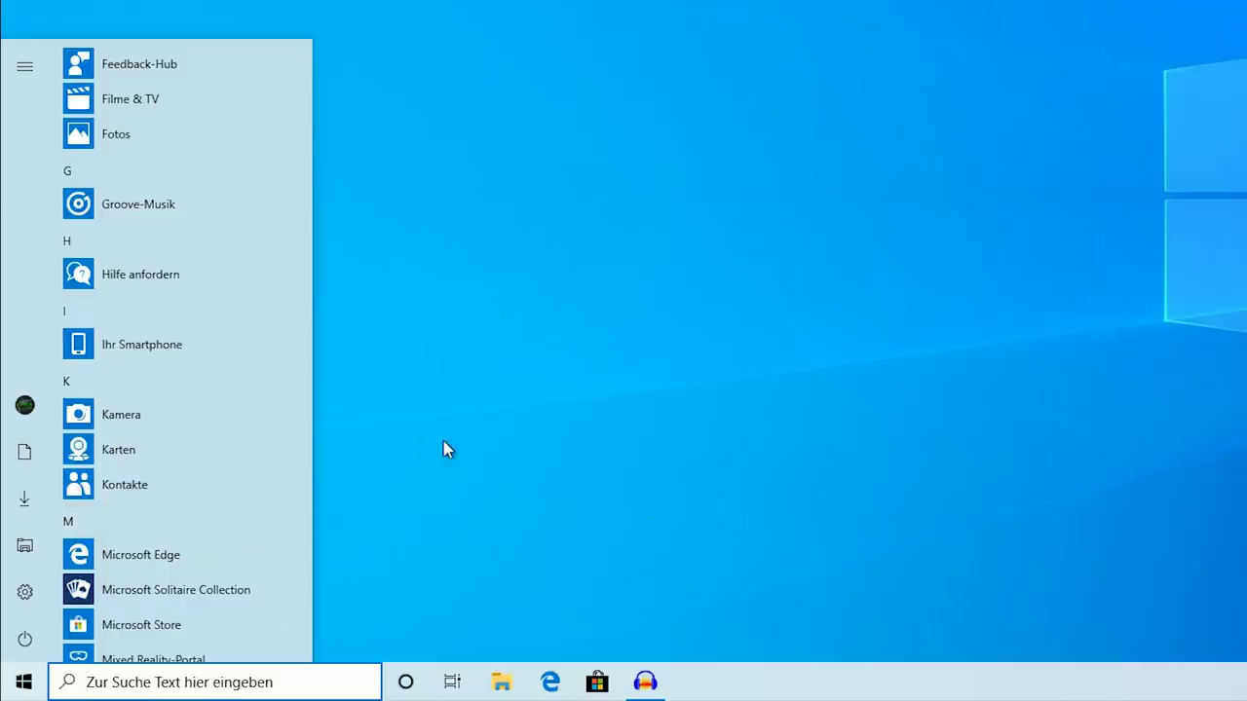
pyautogui.rightClick(226, 446)
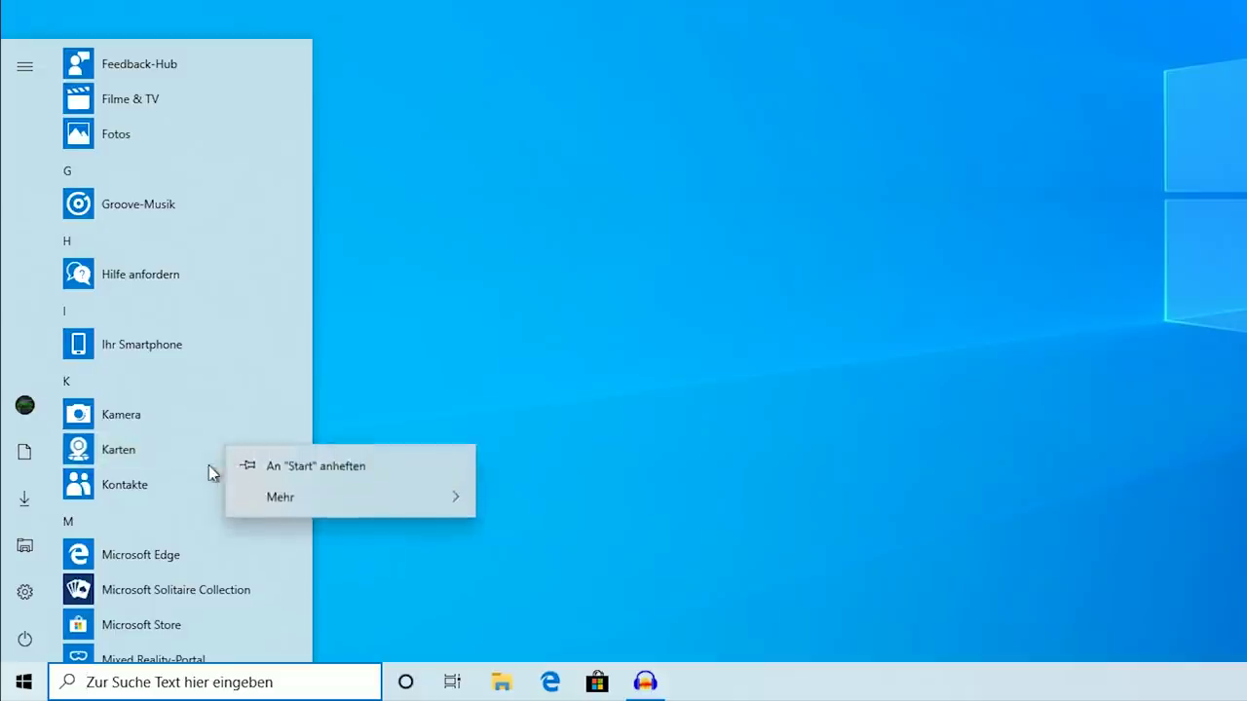
pyautogui.rightClick(196, 480)
pyautogui.click(165, 438)
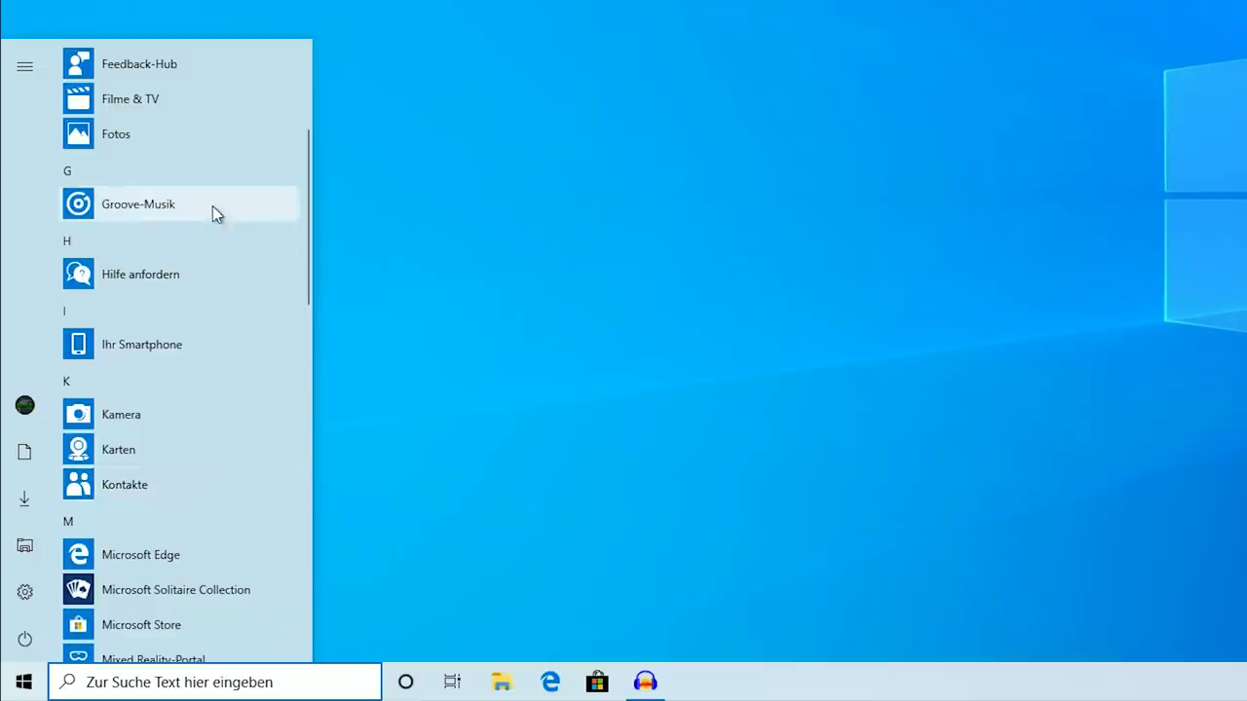
pyautogui.scroll(-3, 201, 231)
pyautogui.scroll(-3, 201, 230)
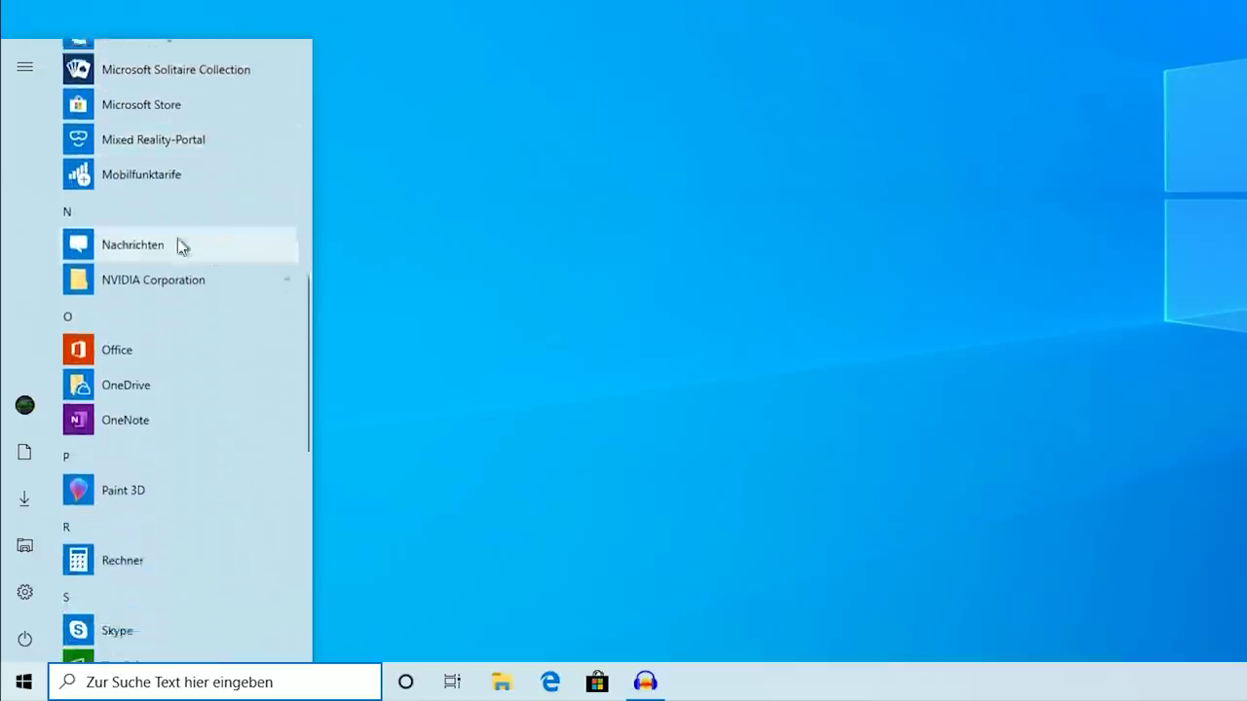
pyautogui.scroll(-2, 186, 347)
# Uninstall Paint 3D and Rechner via Deinstallieren, confirming each removal
pyautogui.rightClick(172, 353)
pyautogui.click(207, 427)
pyautogui.click(232, 310)
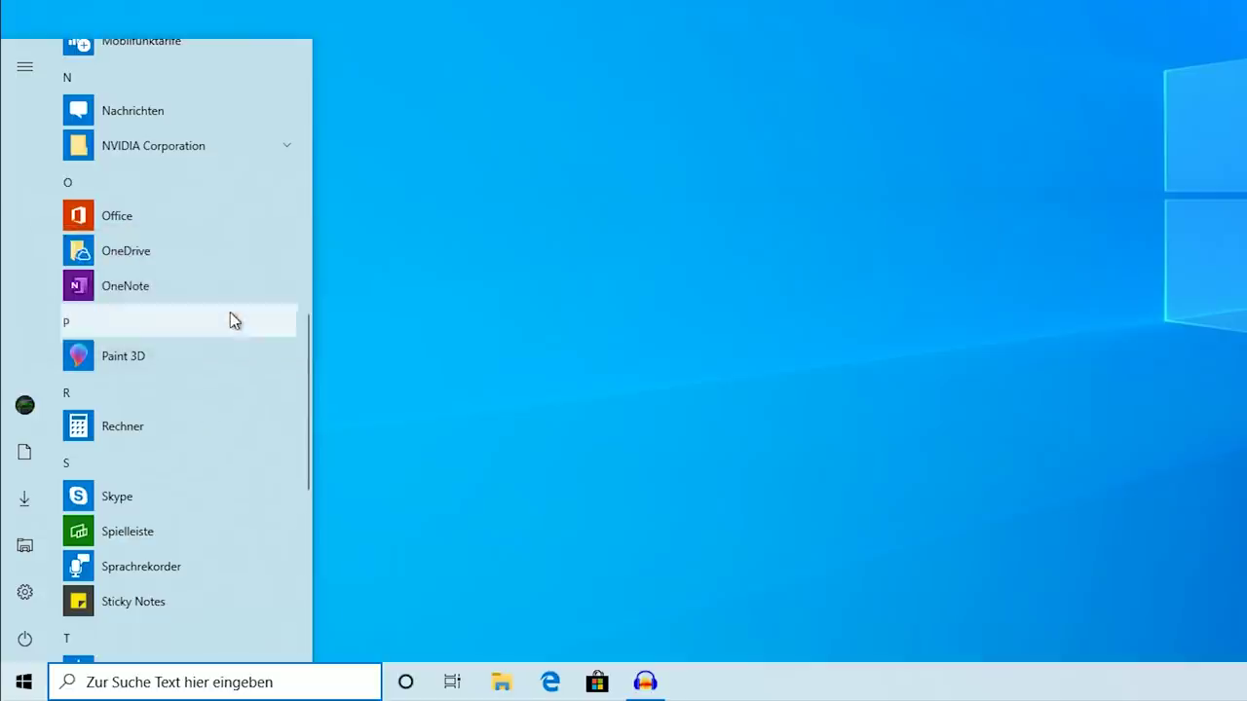
pyautogui.rightClick(242, 355)
pyautogui.click(283, 413)
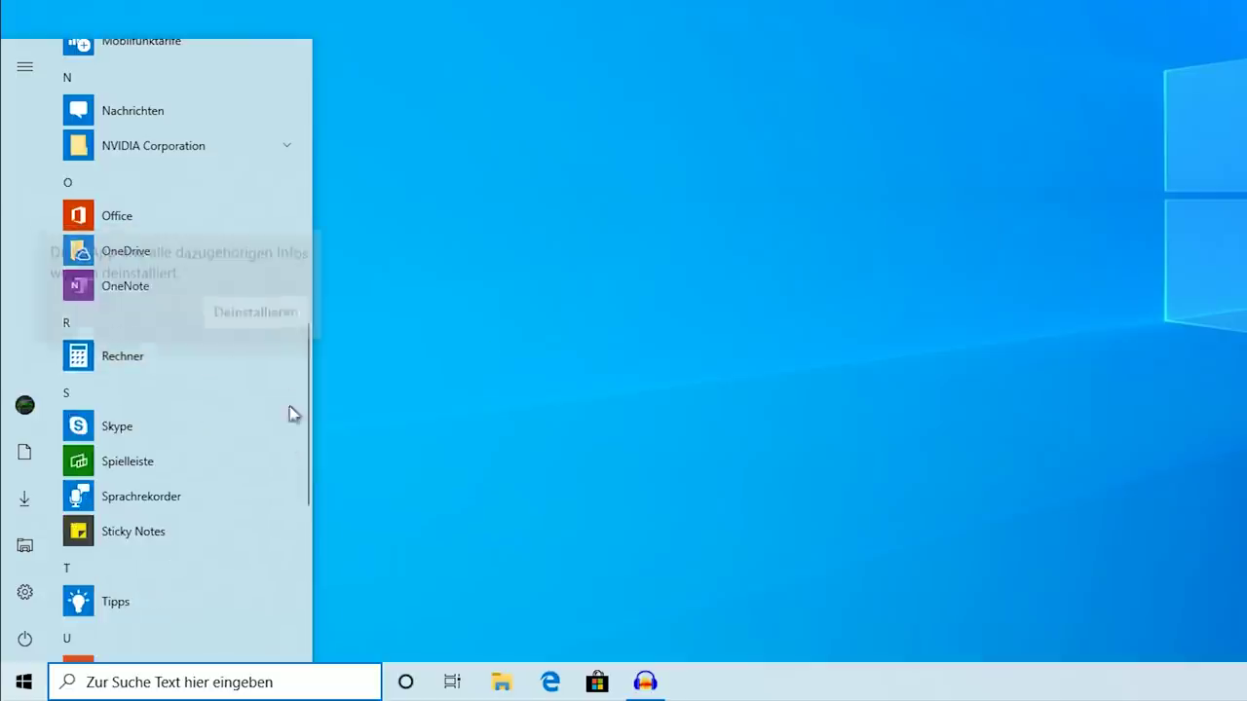
pyautogui.click(280, 315)
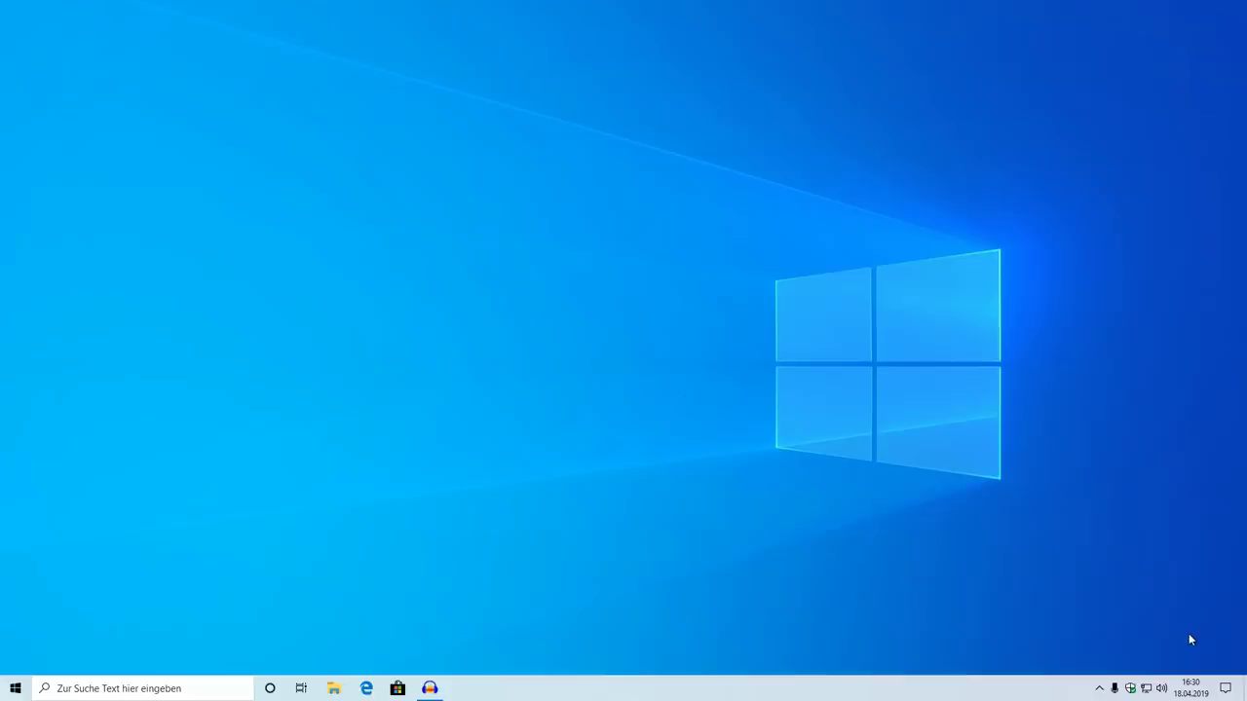
# Open the Action Center and bring up the option to edit its quick-action tiles
pyautogui.click(1225, 689)
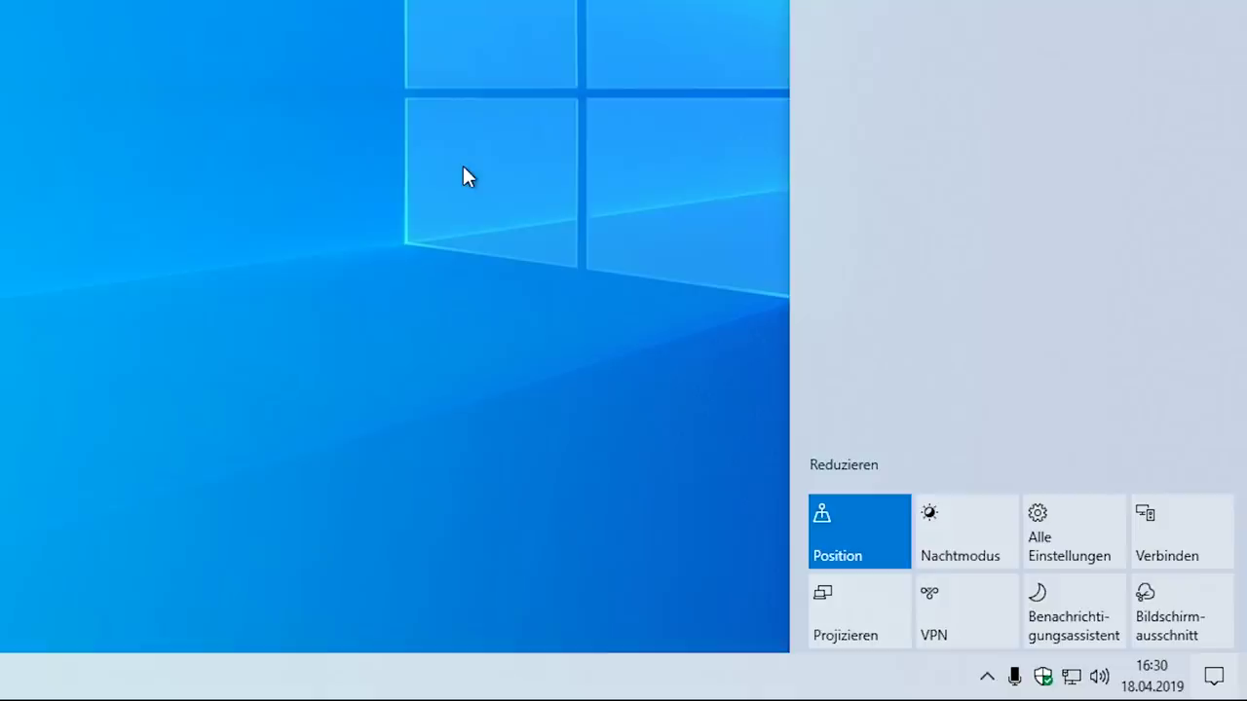
pyautogui.rightClick(972, 469)
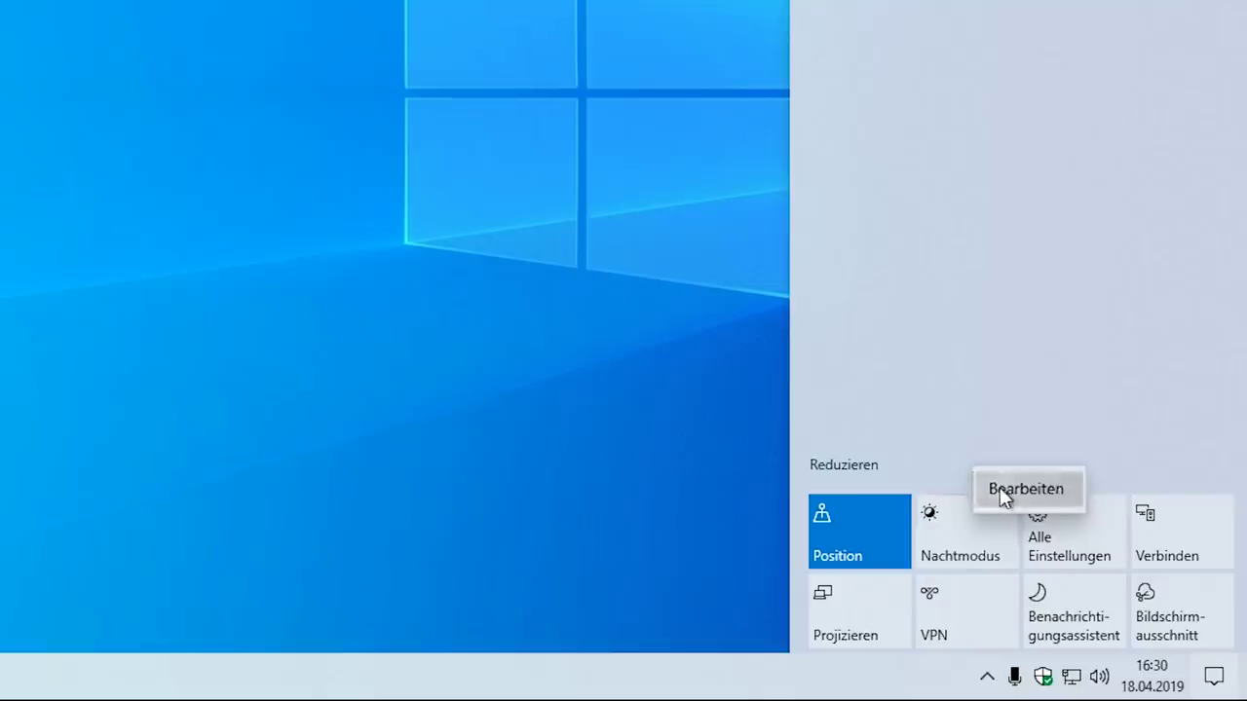
# In quick-action edit mode, add the Tabletmodus and Netzwerk tiles, then unpin both again
pyautogui.click(1000, 489)
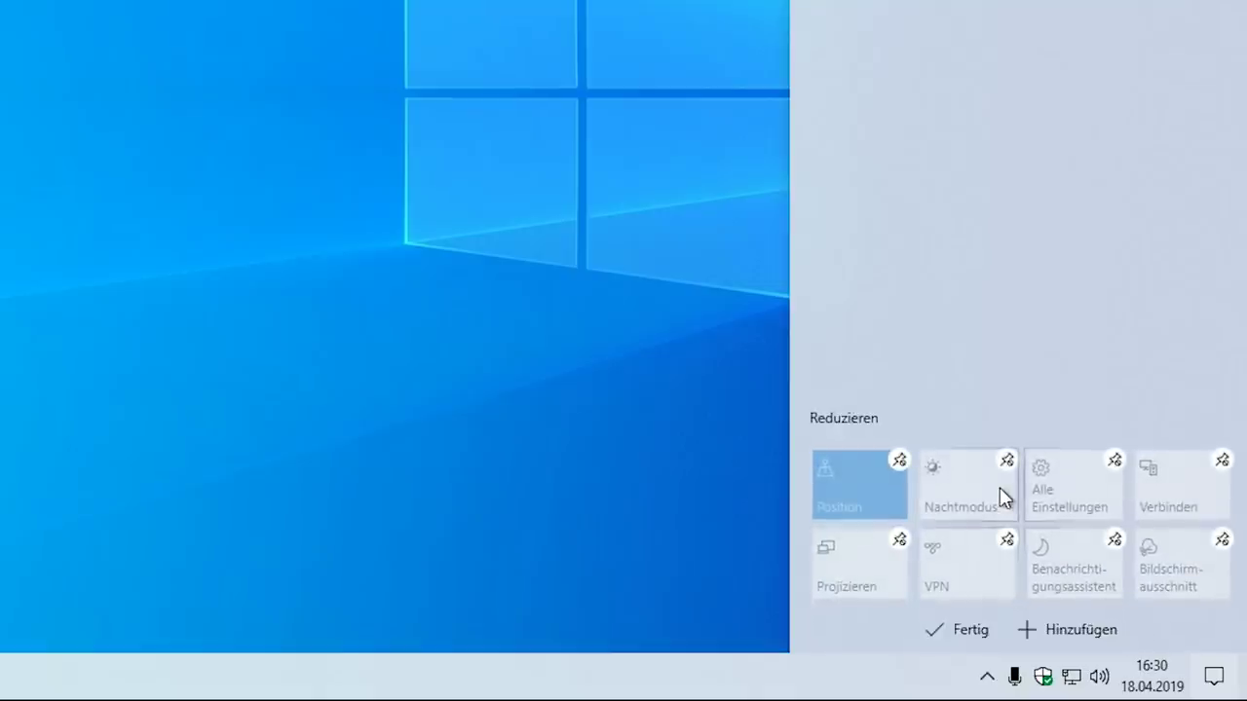
pyautogui.click(1033, 624)
pyautogui.click(1084, 577)
pyautogui.click(1068, 630)
pyautogui.click(1066, 581)
pyautogui.click(1008, 539)
pyautogui.click(901, 541)
# Move Benachrichtigungsassistent to the second slot of the top row and finish editing
pyautogui.moveTo(1033, 557); pyautogui.dragTo(973, 477)
pyautogui.click(956, 633)
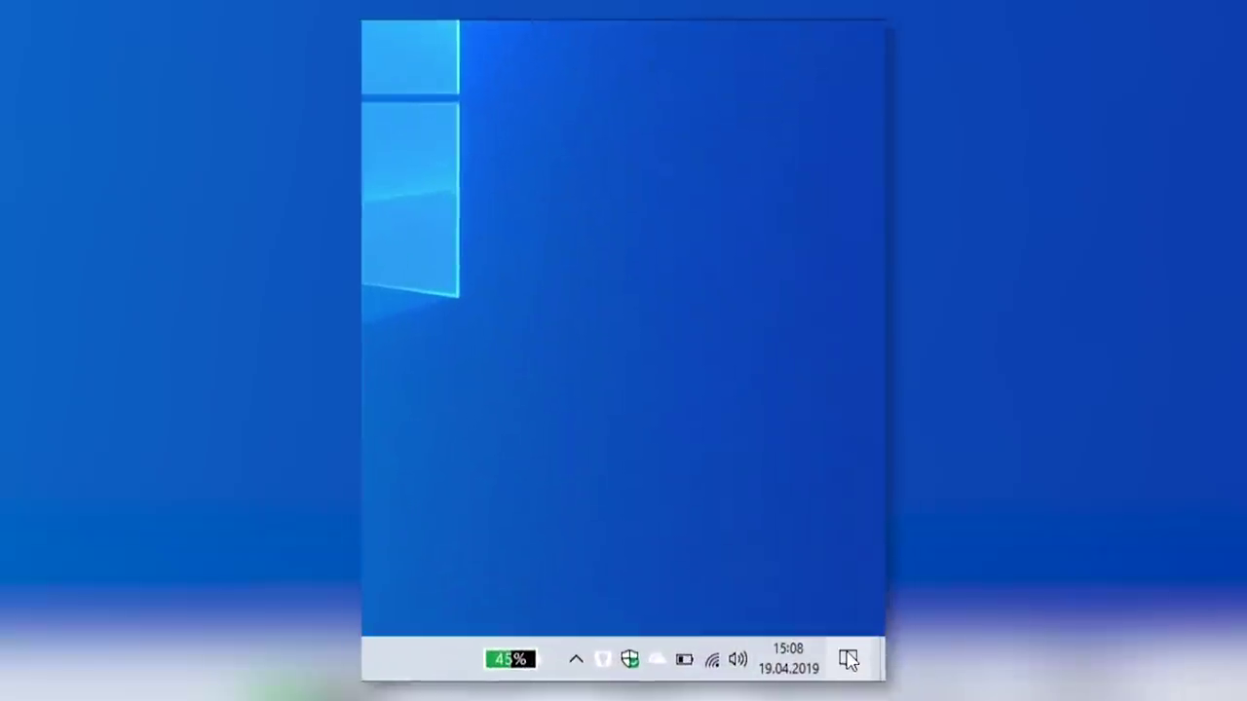
pyautogui.click(848, 661)
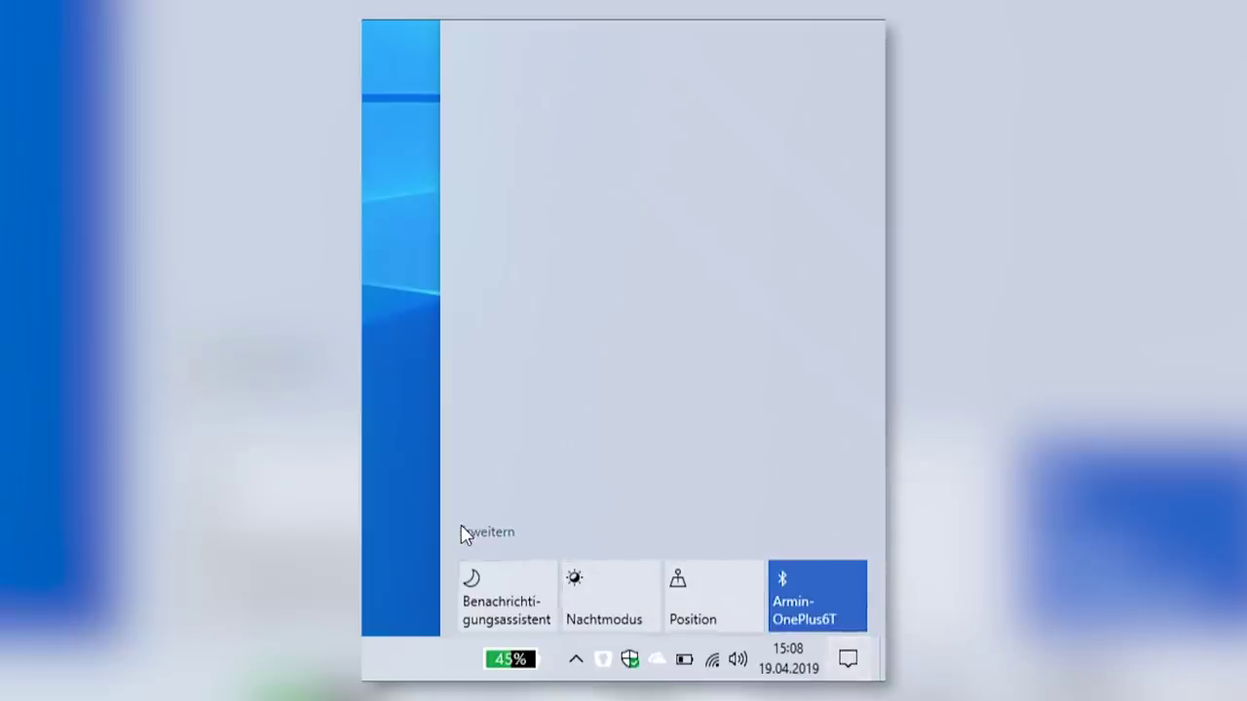
# Expand all quick actions in the Action Center and set the screen brightness to 52
pyautogui.click(487, 532)
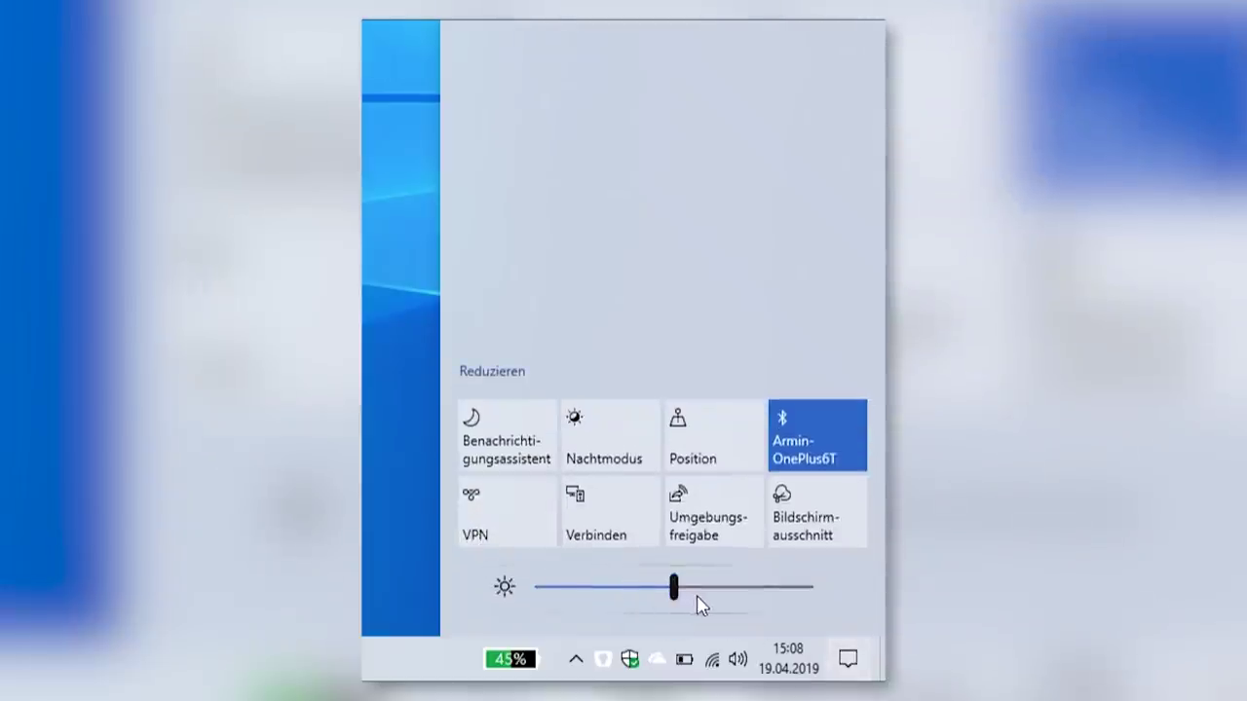
pyautogui.moveTo(674, 588); pyautogui.dragTo(673, 584)
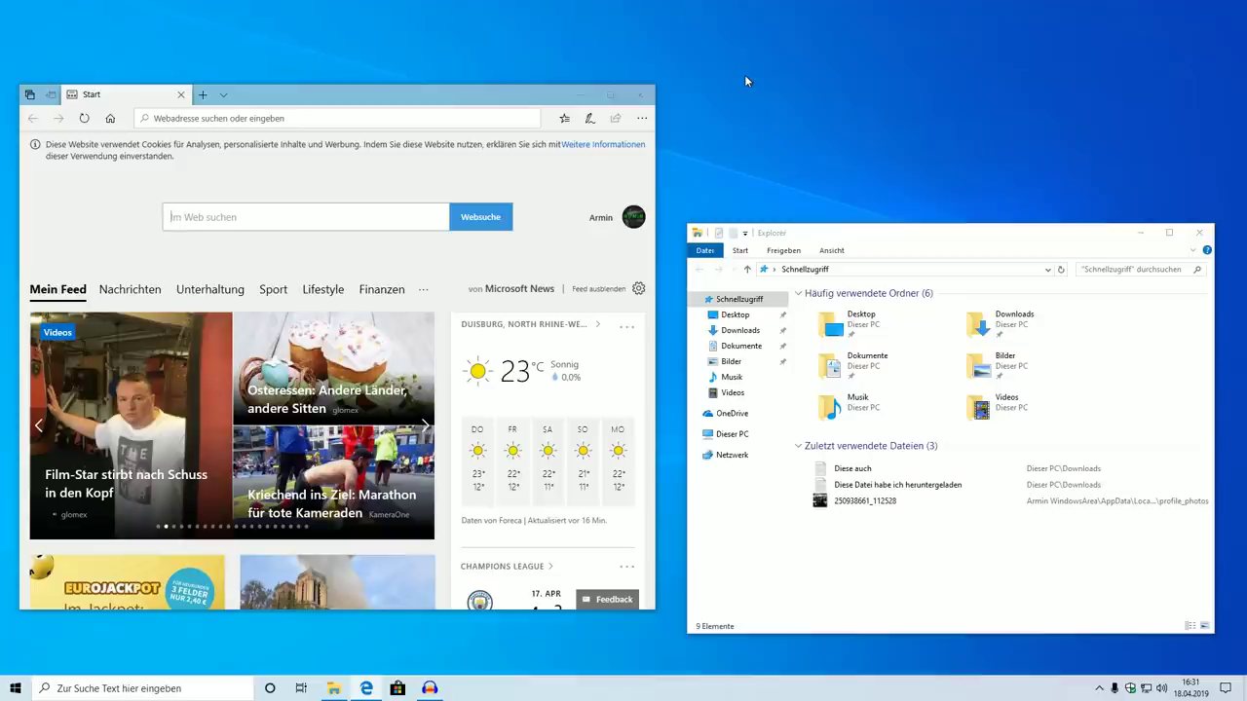
pyautogui.press('super')
pyautogui.write('aussch')
pyautogui.press('Return')
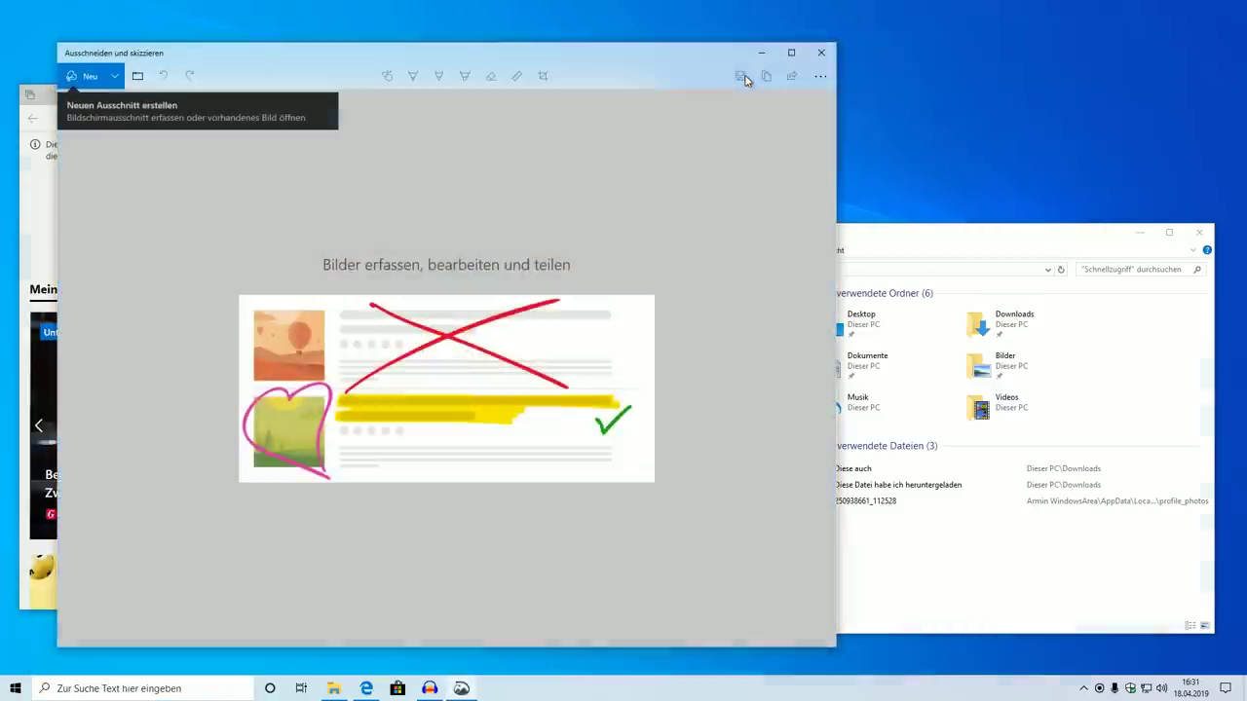
pyautogui.click(818, 61)
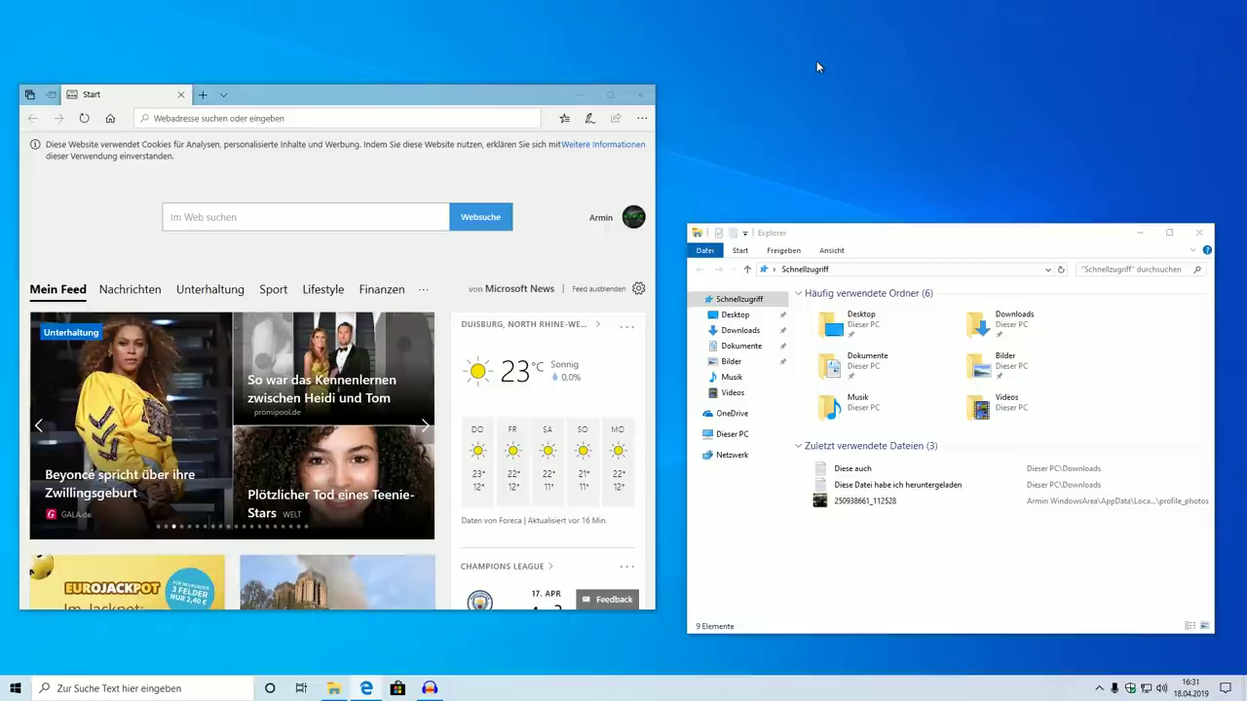
# Take a Fenster ausschneiden snip of the File Explorer window with Win+Shift+S
pyautogui.press('super+shift+s')
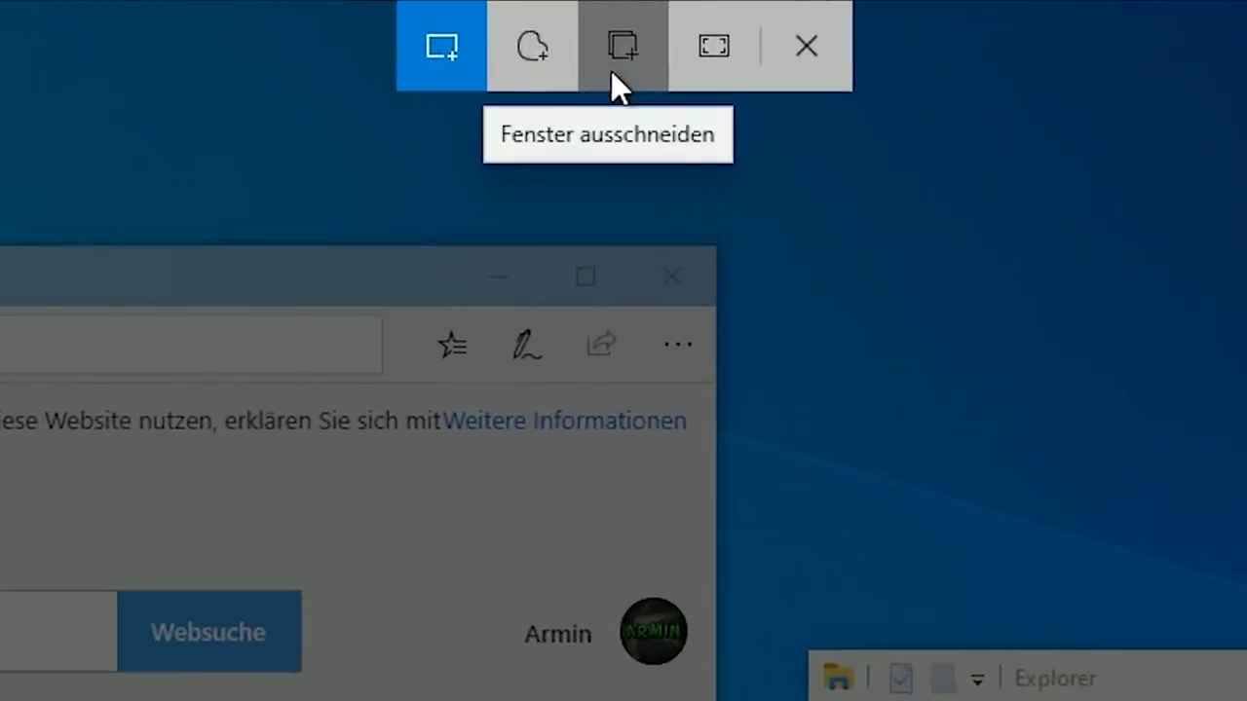
pyautogui.click(612, 72)
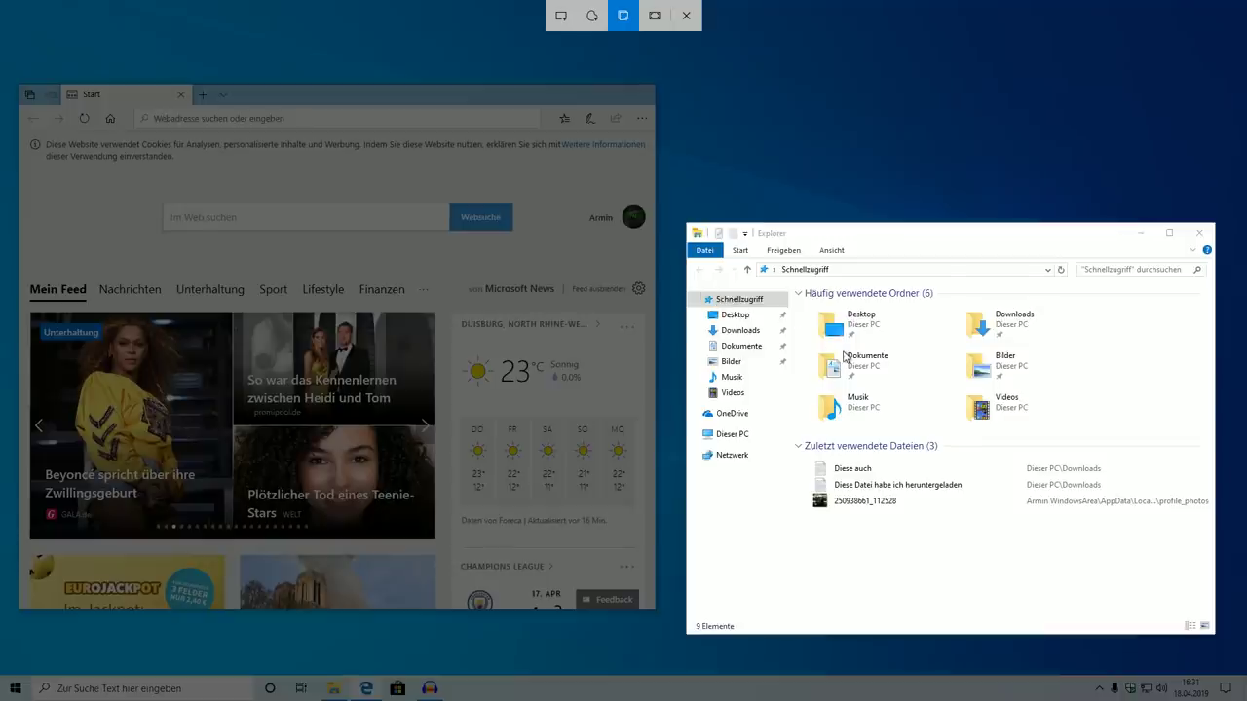
pyautogui.click(846, 357)
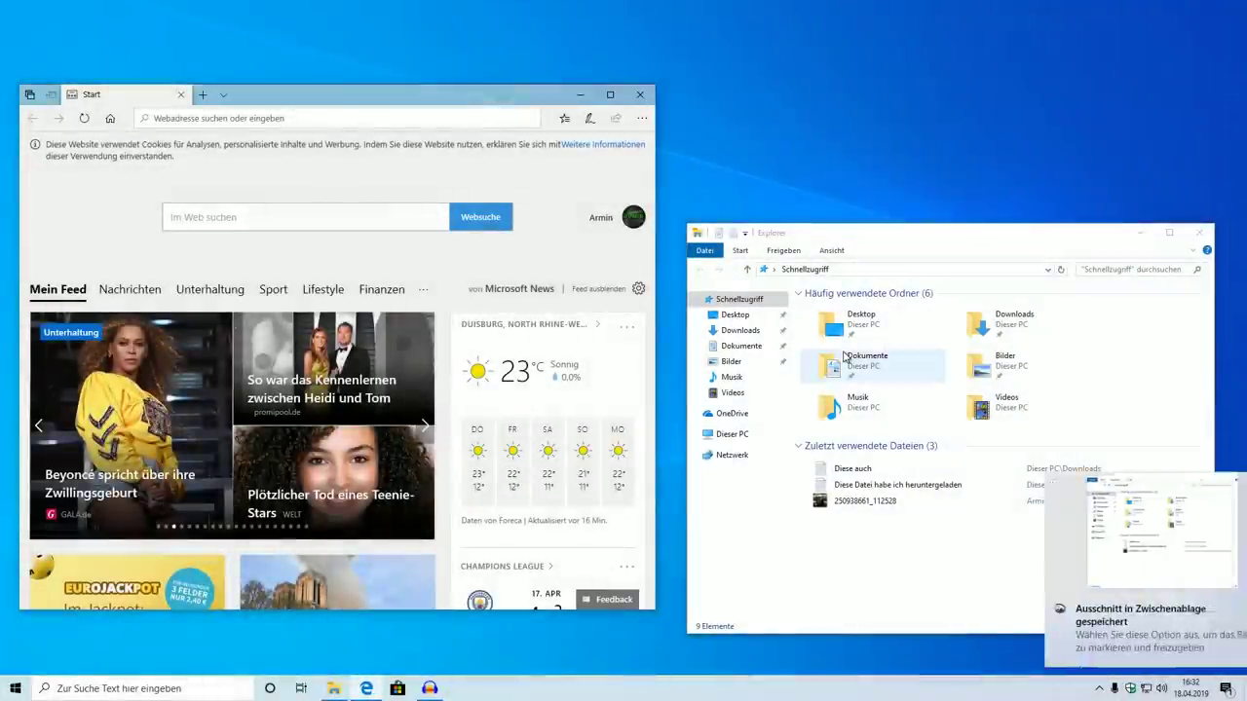
# Open the snip, circle the Downloads folder in red, and cancel the Speichern unter dialog
pyautogui.click(1018, 489)
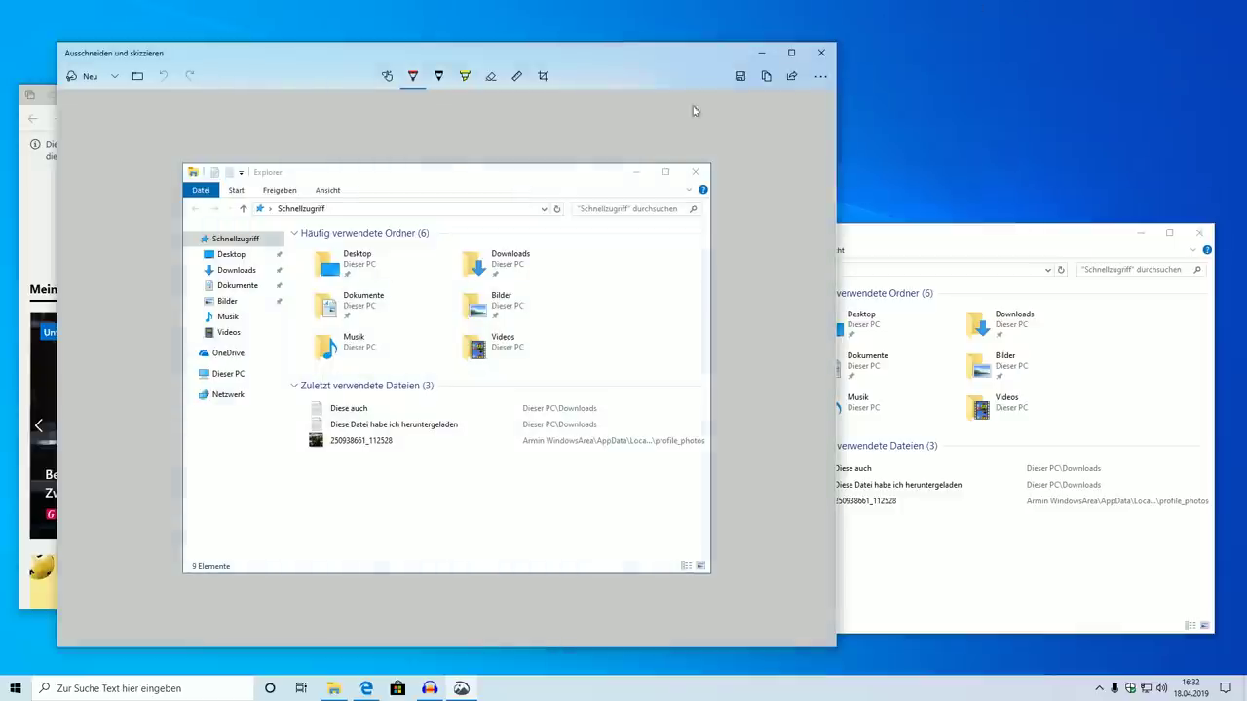
pyautogui.moveTo(504, 230)
pyautogui.mouseDown()
pyautogui.moveTo(495, 319)
pyautogui.moveTo(517, 230)
pyautogui.moveTo(492, 228)
pyautogui.mouseUp()
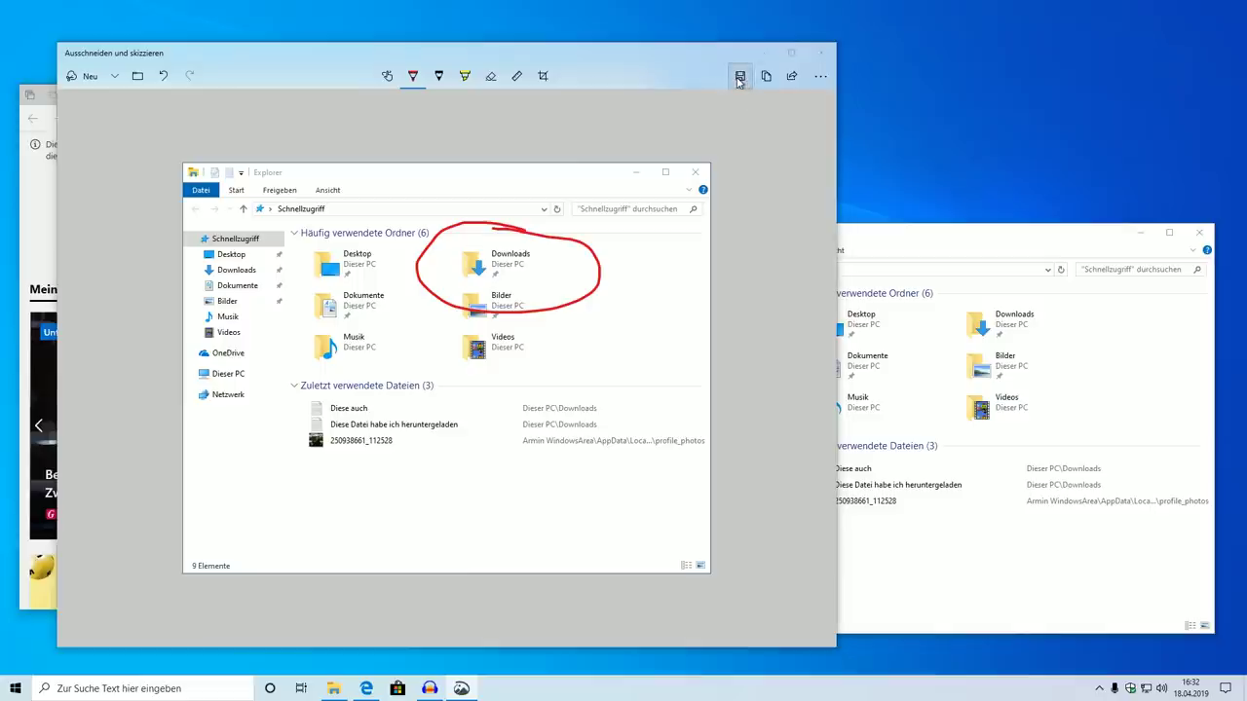
pyautogui.click(739, 77)
pyautogui.click(659, 53)
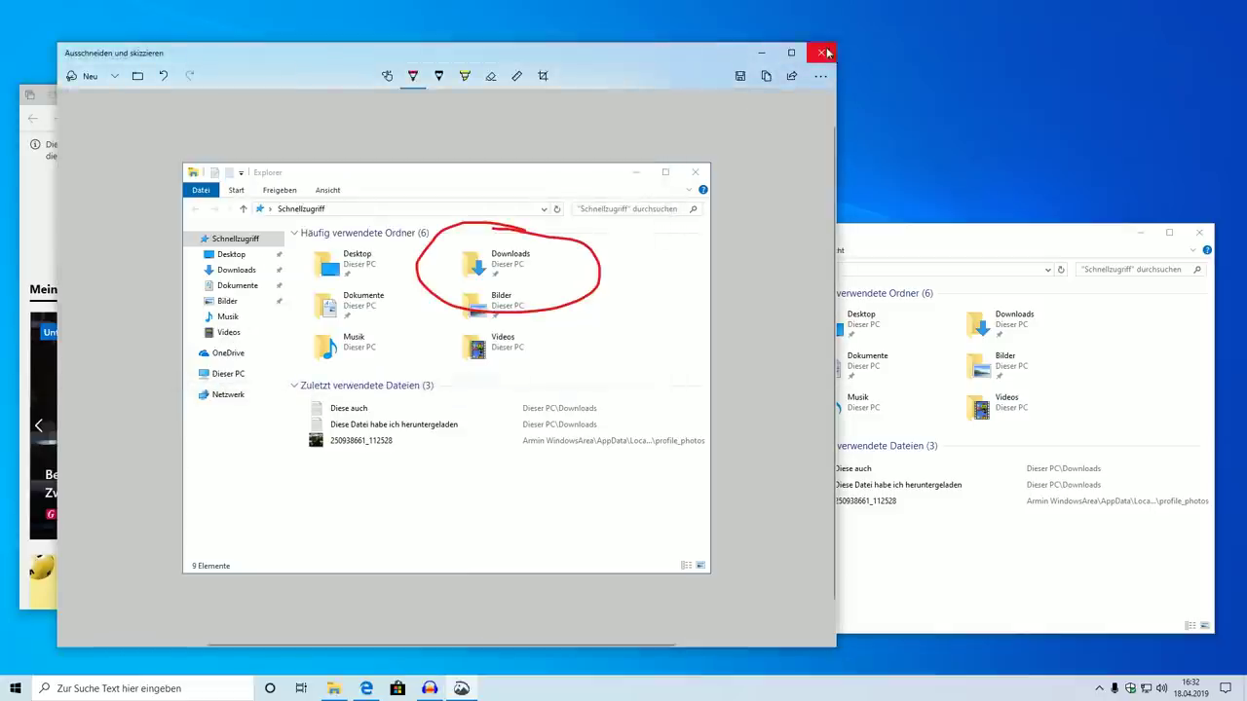
# Close the snip editor and Explorer, then move the Edge window right and close it
pyautogui.click(821, 53)
pyautogui.click(1199, 232)
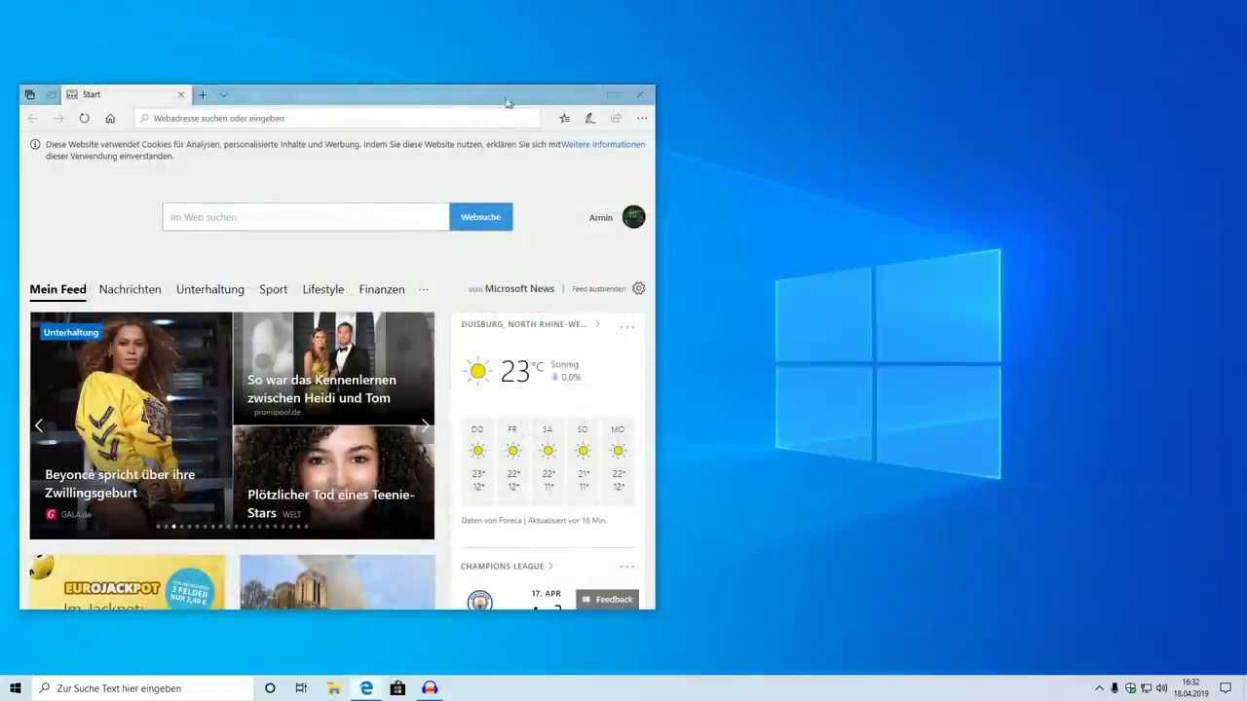
pyautogui.moveTo(609, 94); pyautogui.dragTo(902, 104)
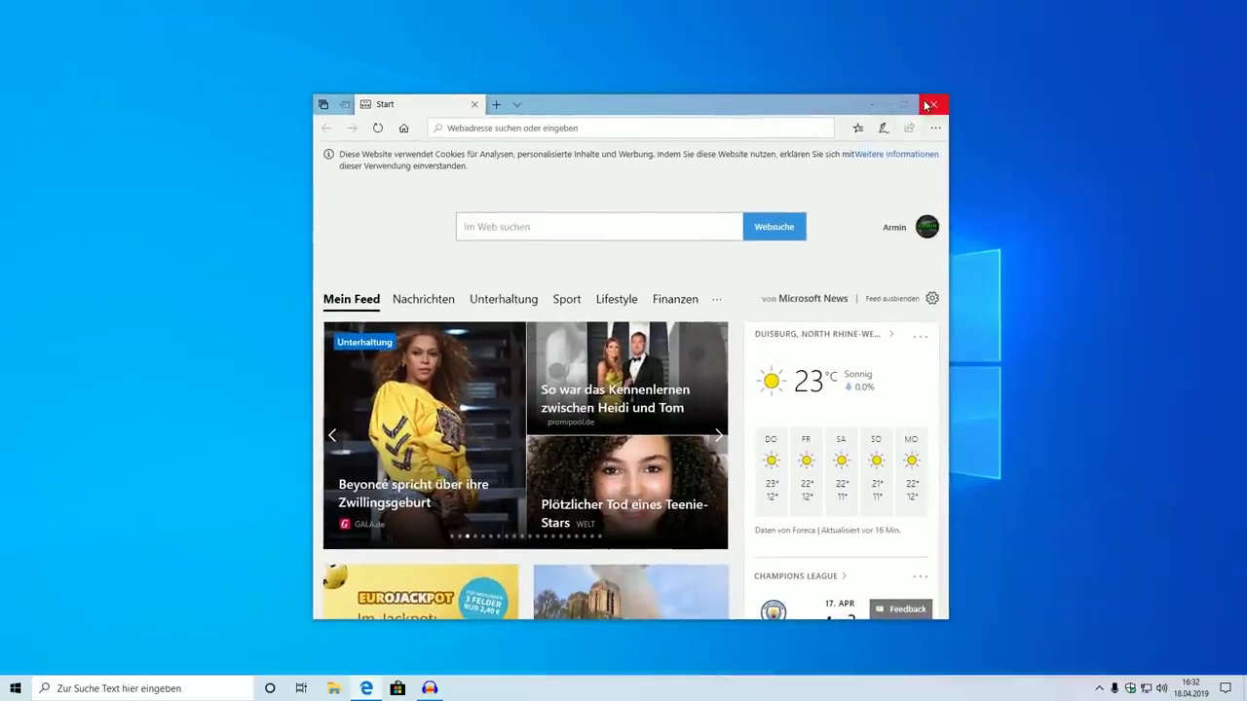
pyautogui.click(930, 105)
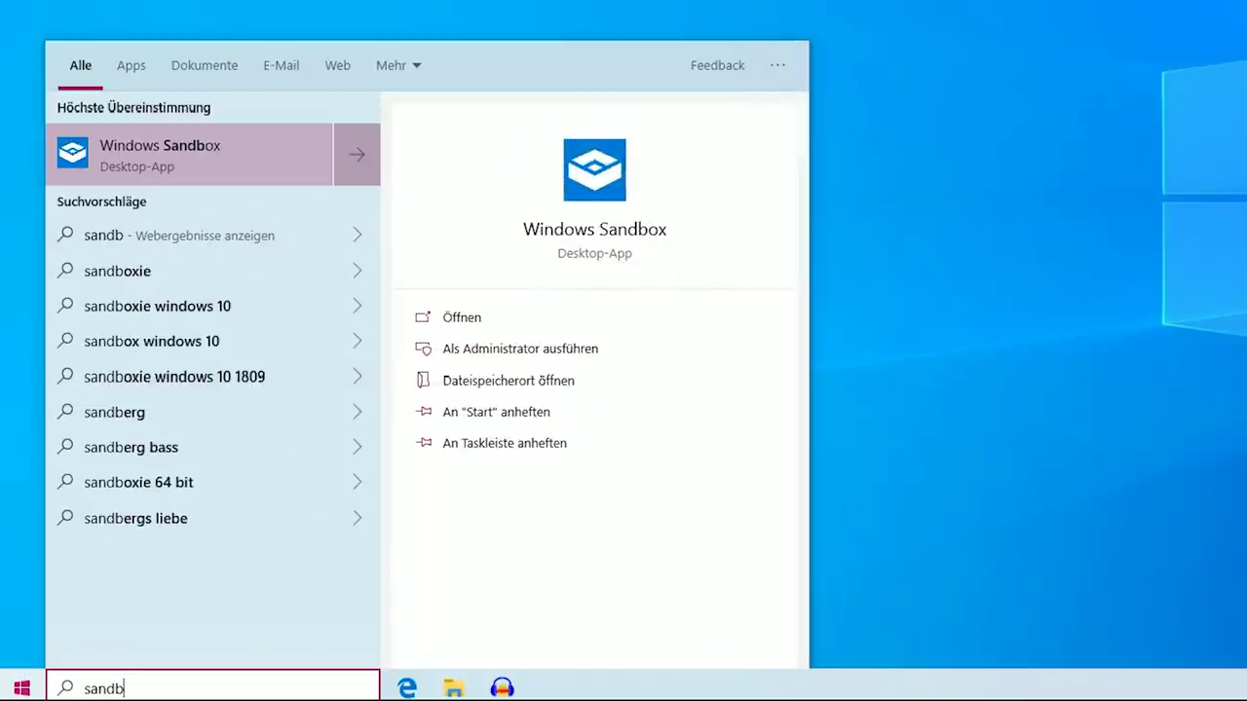
# Launch Windows Sandbox from search and approve running it
pyautogui.press('Return')
pyautogui.press('Left')
pyautogui.press('Return')
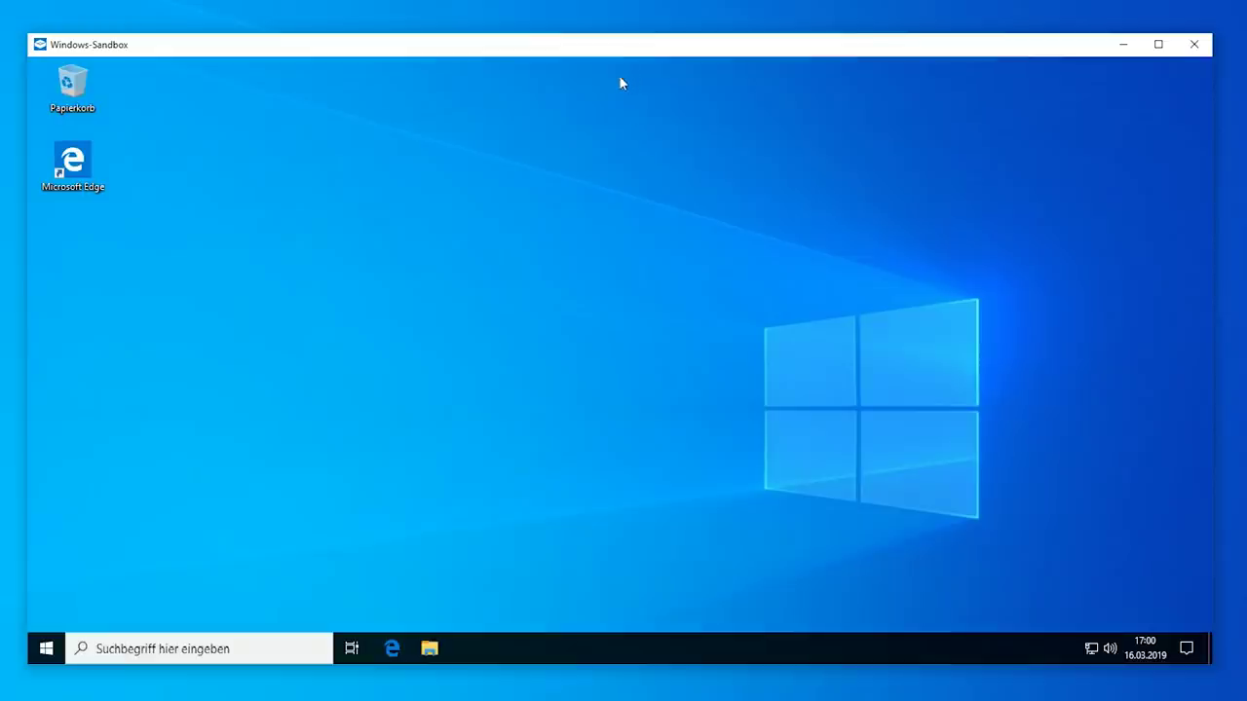
# In the sandbox's Edge, search 'google chromium', then download and run the 64-bit installer
pyautogui.click(391, 649)
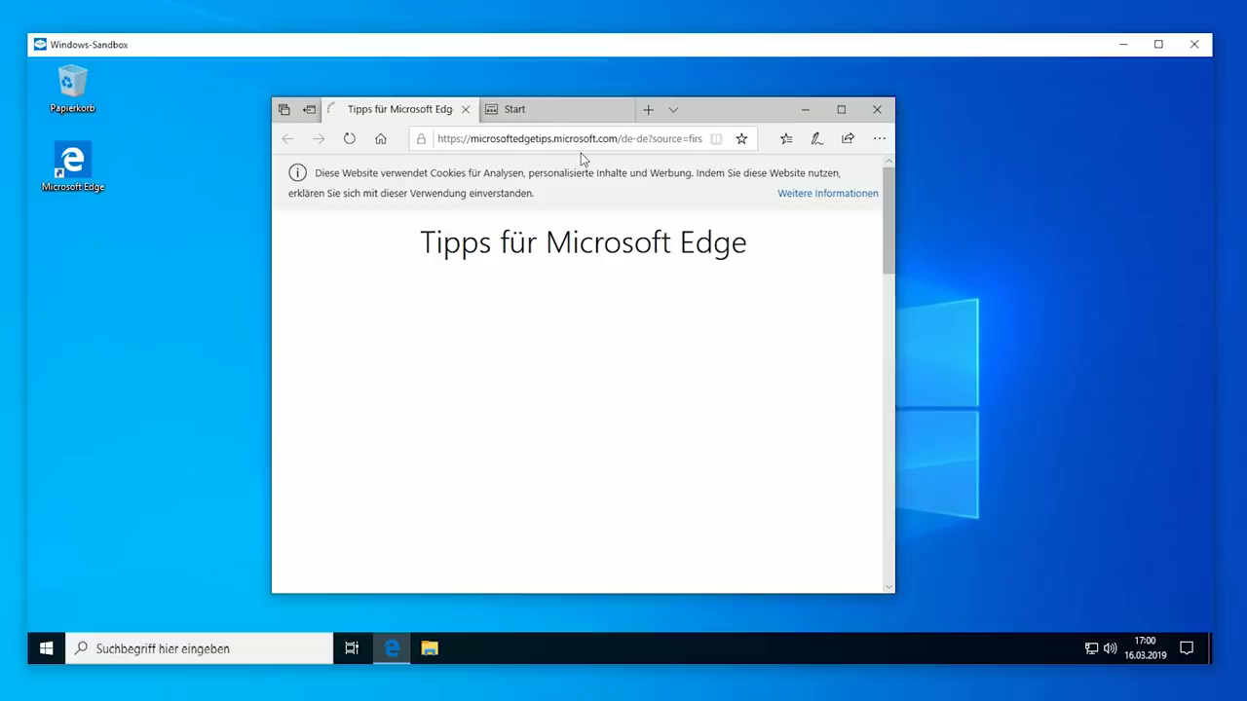
pyautogui.click(565, 138)
pyautogui.write('go')
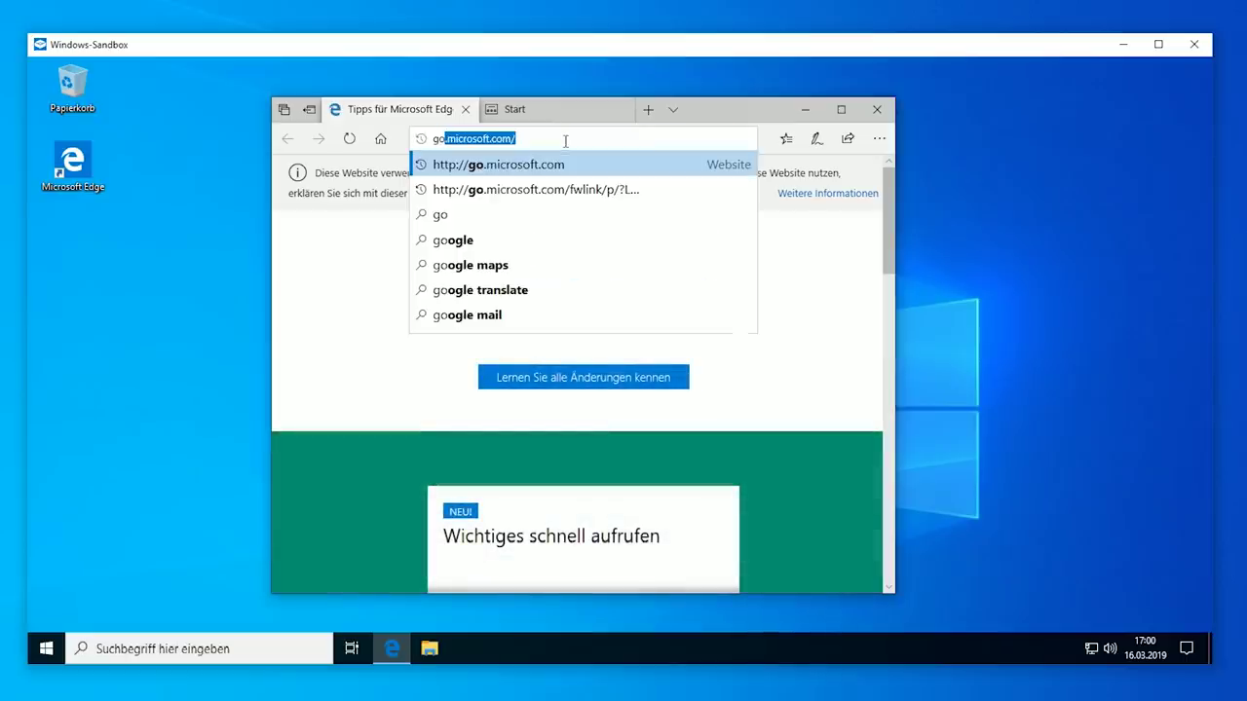
pyautogui.write('ogle chromi')
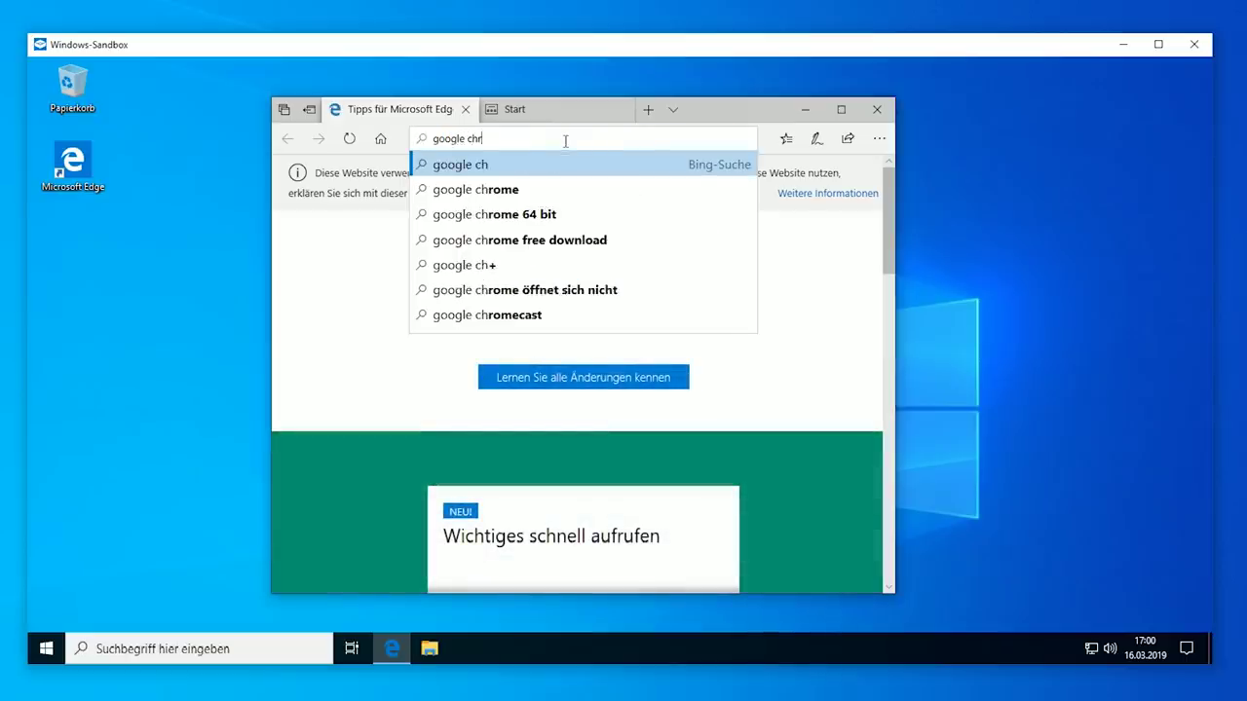
pyautogui.write('um')
pyautogui.press('Return')
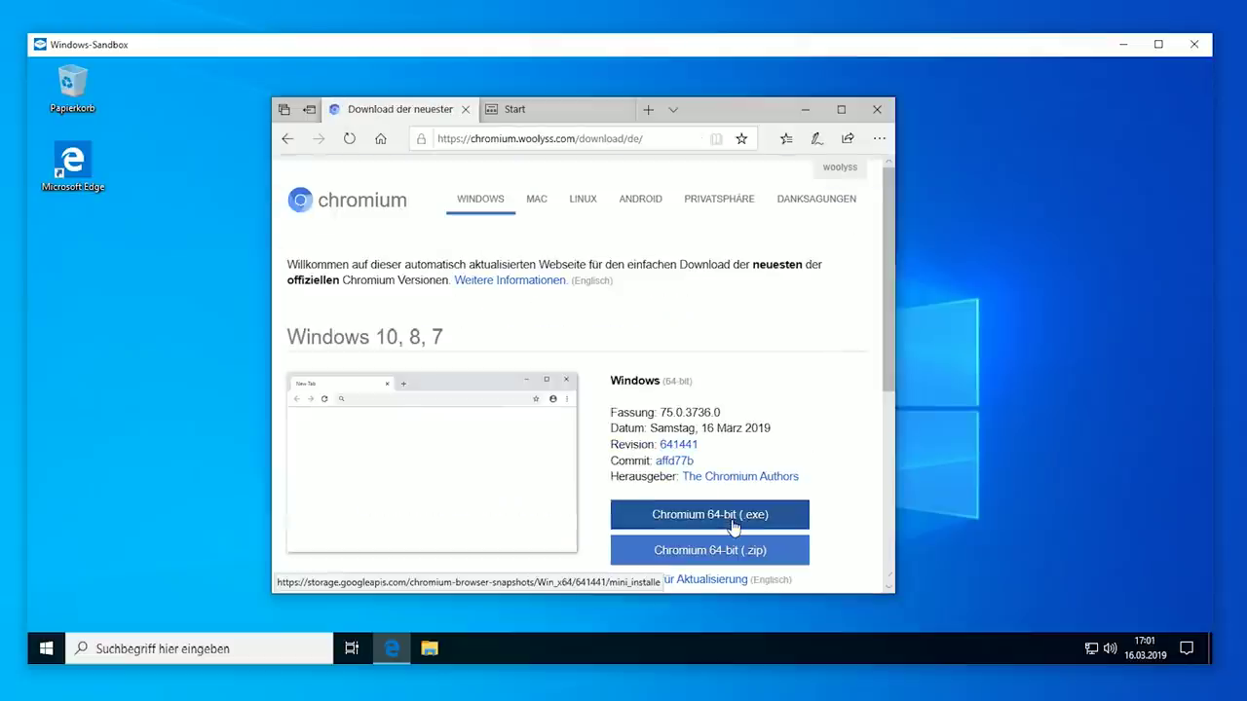
pyautogui.click(733, 527)
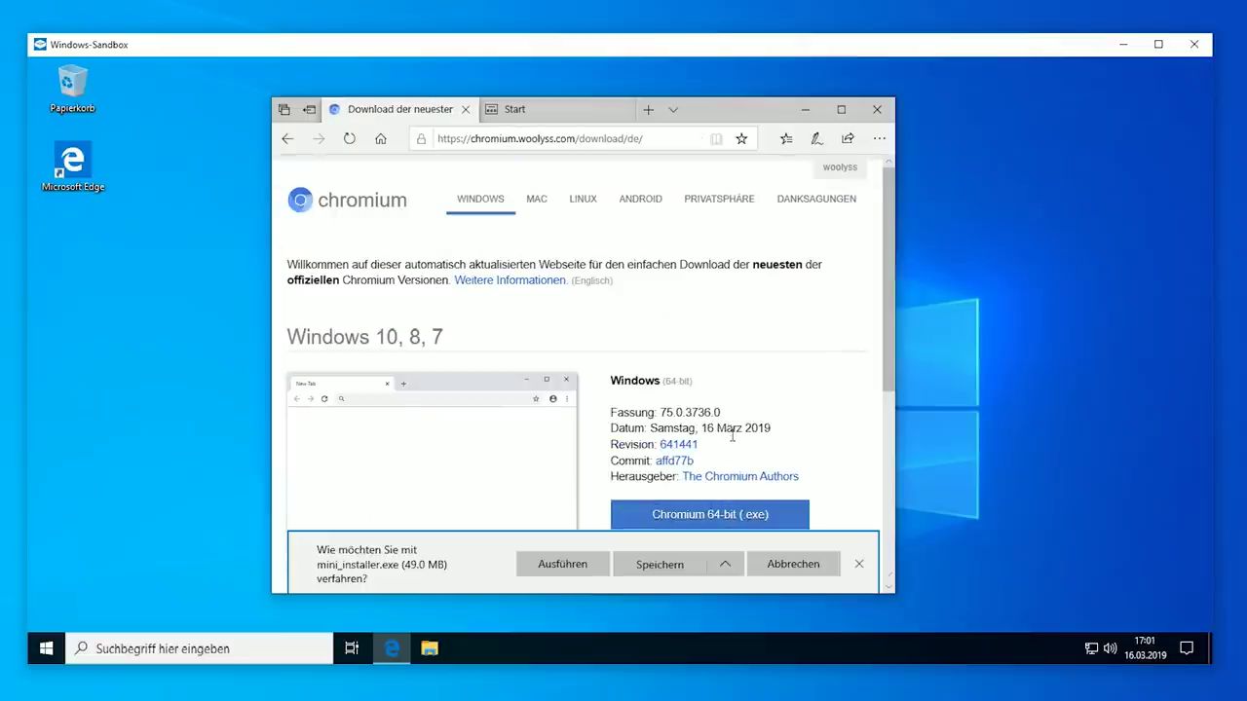
pyautogui.click(562, 564)
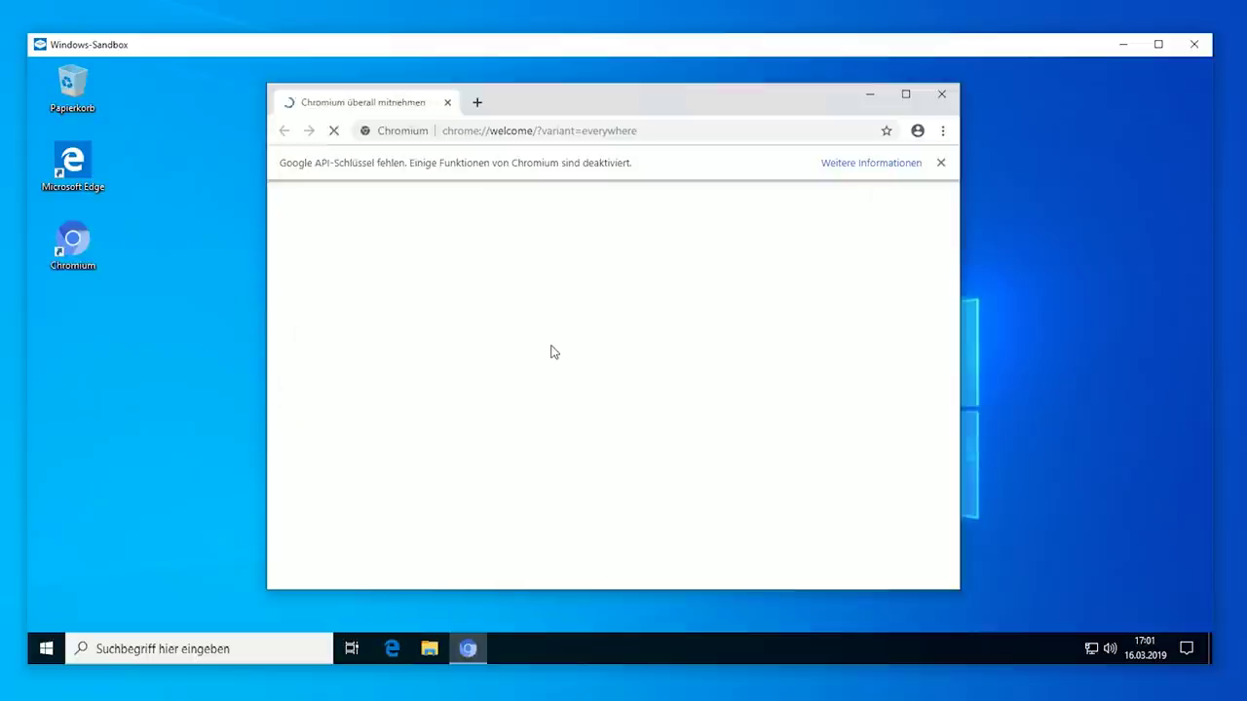
# Load google.de in Chromium, close it, and show it among recently added apps in Start
pyautogui.click(589, 130)
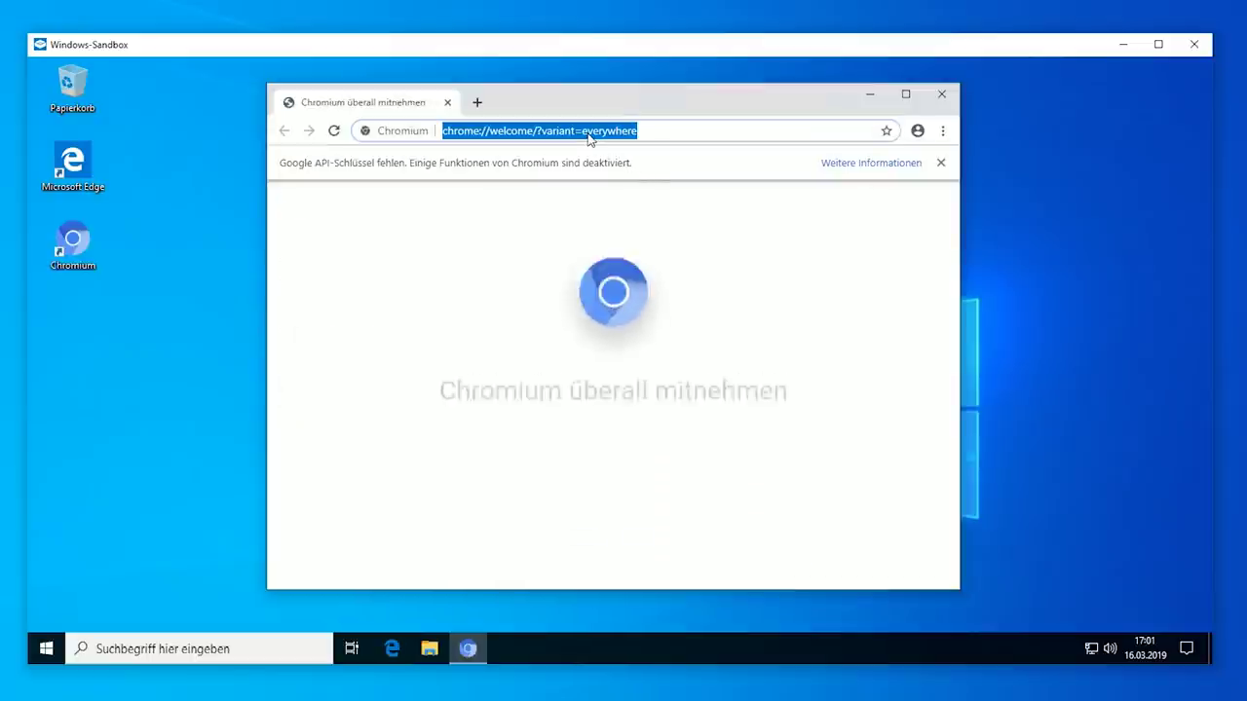
pyautogui.write('google.de')
pyautogui.press('Return')
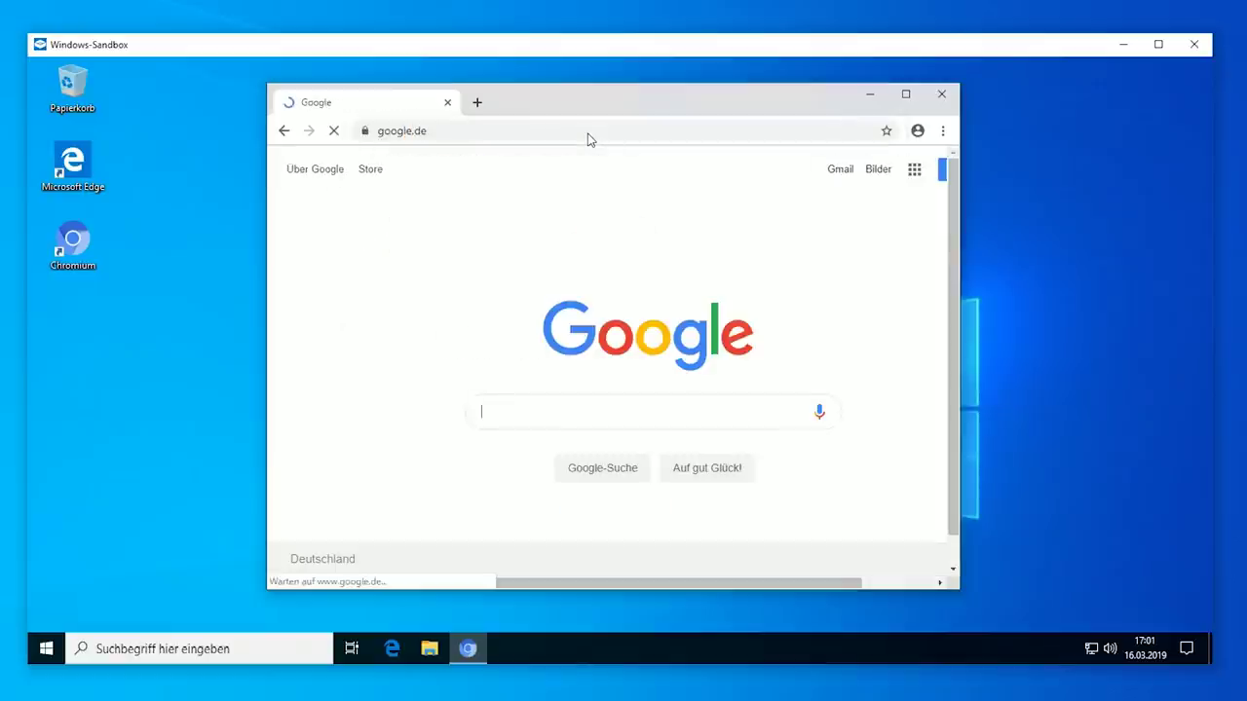
pyautogui.click(941, 94)
pyautogui.click(45, 649)
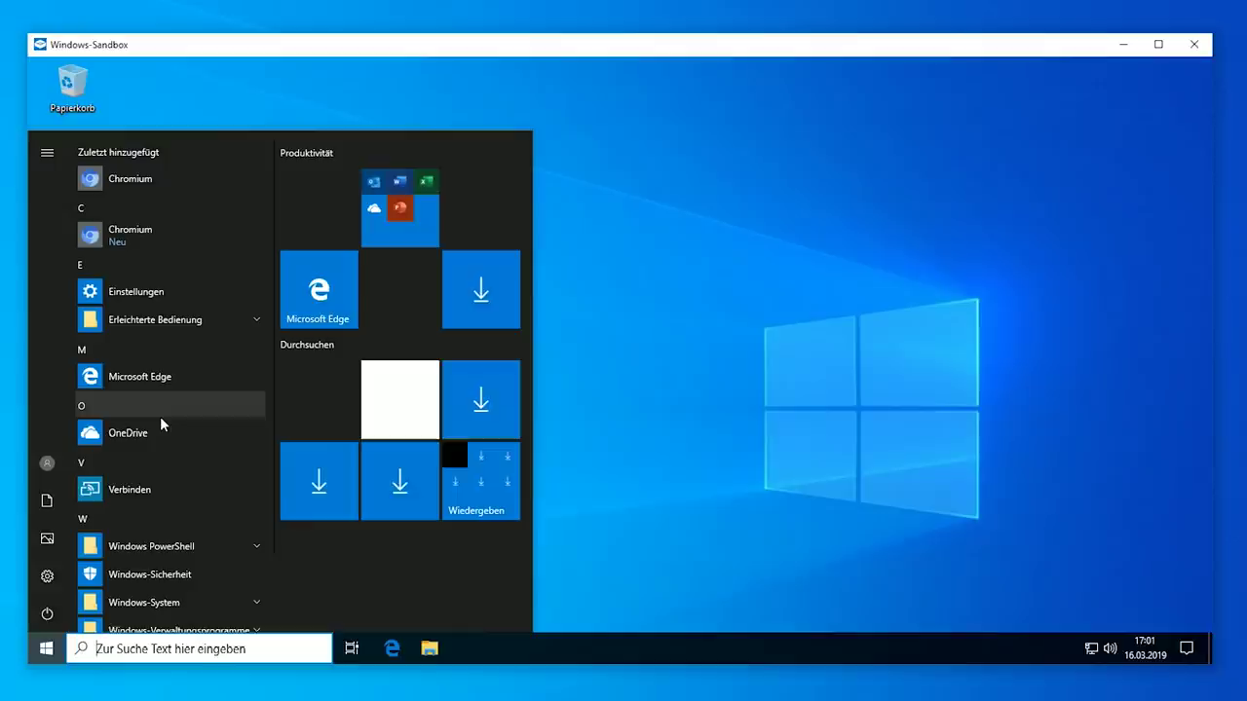
# Look at the Chromium entry's options and scroll through the Start menu app list
pyautogui.rightClick(156, 242)
pyautogui.click(154, 197)
pyautogui.scroll(-1, 160, 443)
pyautogui.scroll(1, 171, 473)
pyautogui.scroll(-1, 171, 472)
pyautogui.scroll(1, 172, 473)
pyautogui.scroll(-1, 200, 574)
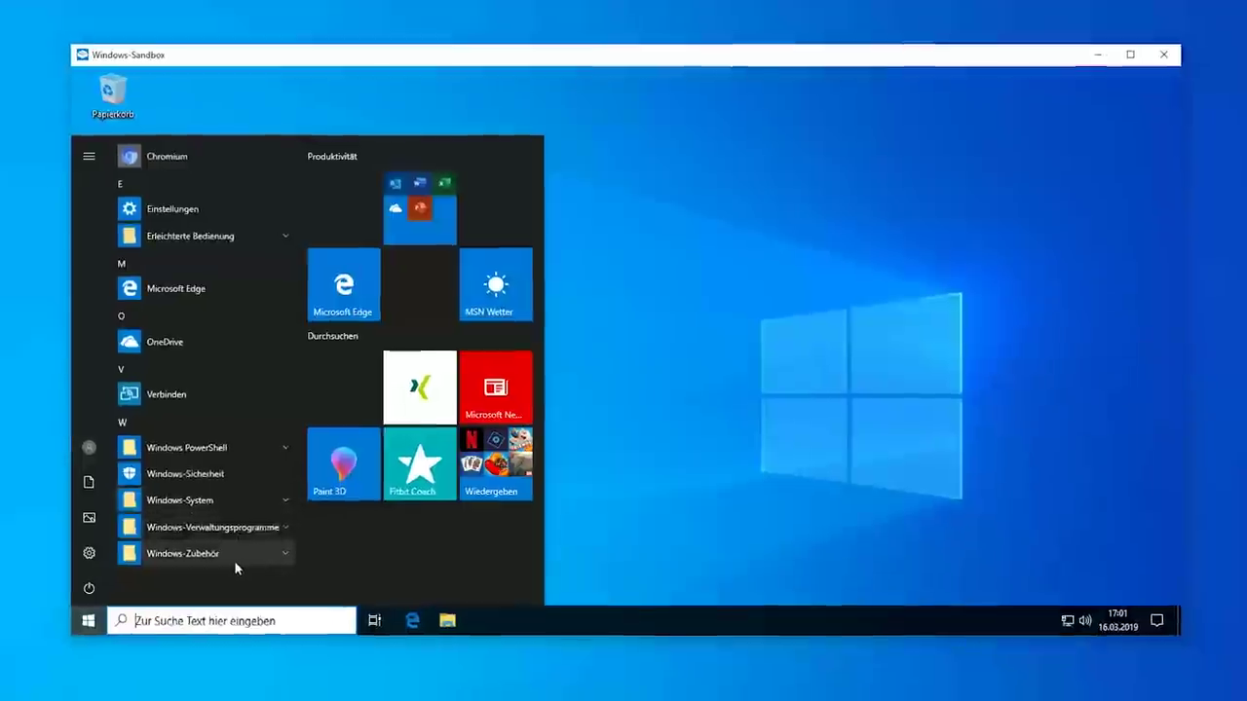
pyautogui.scroll(1, 234, 560)
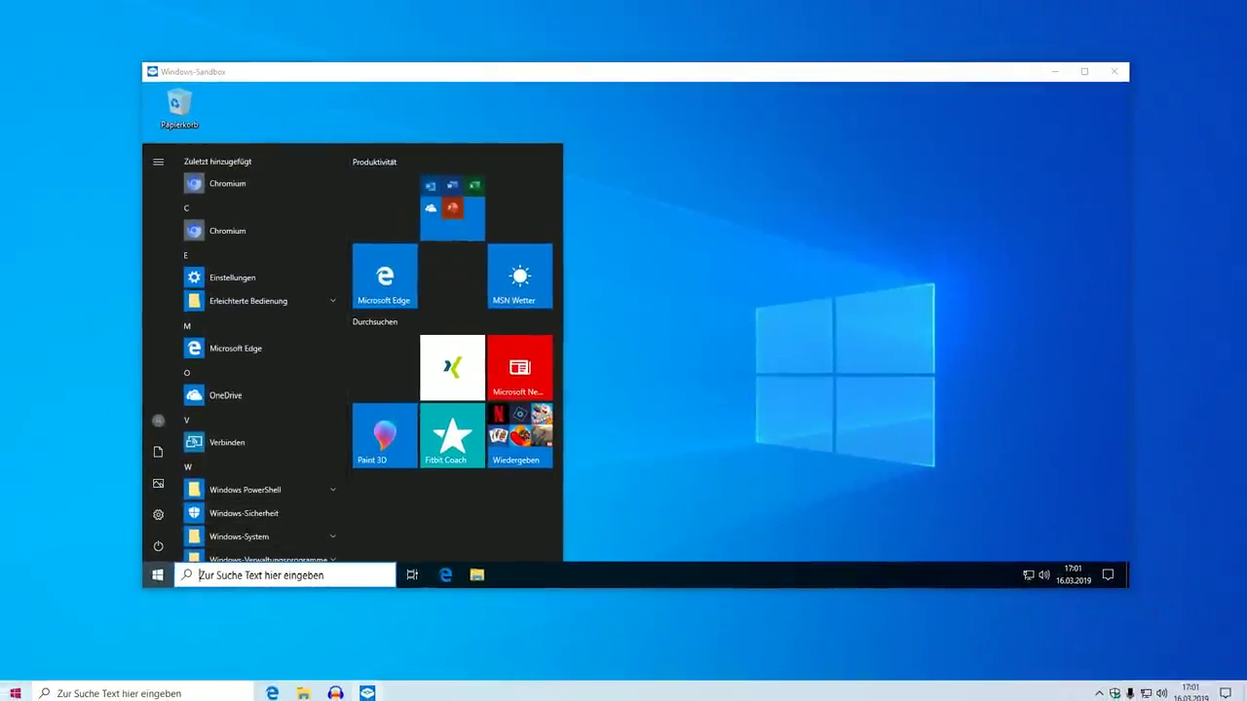
pyautogui.press('super')
pyautogui.scroll(-5, 127, 507)
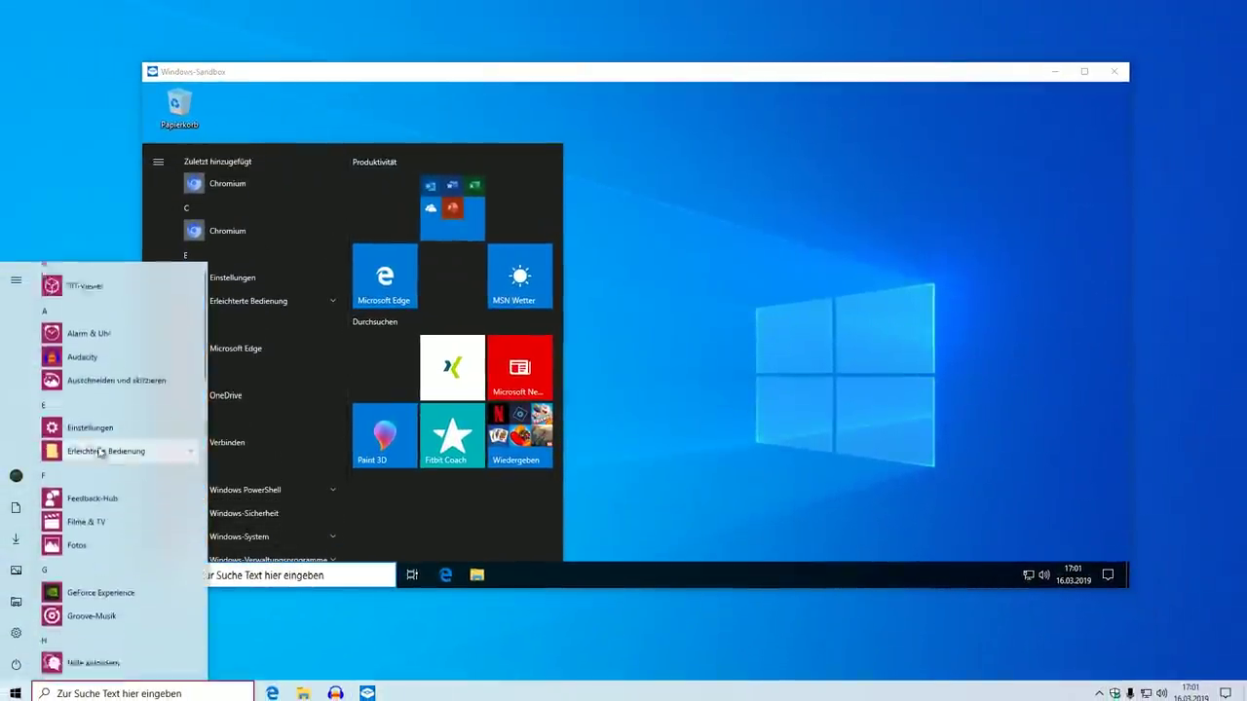
pyautogui.scroll(-10, 146, 534)
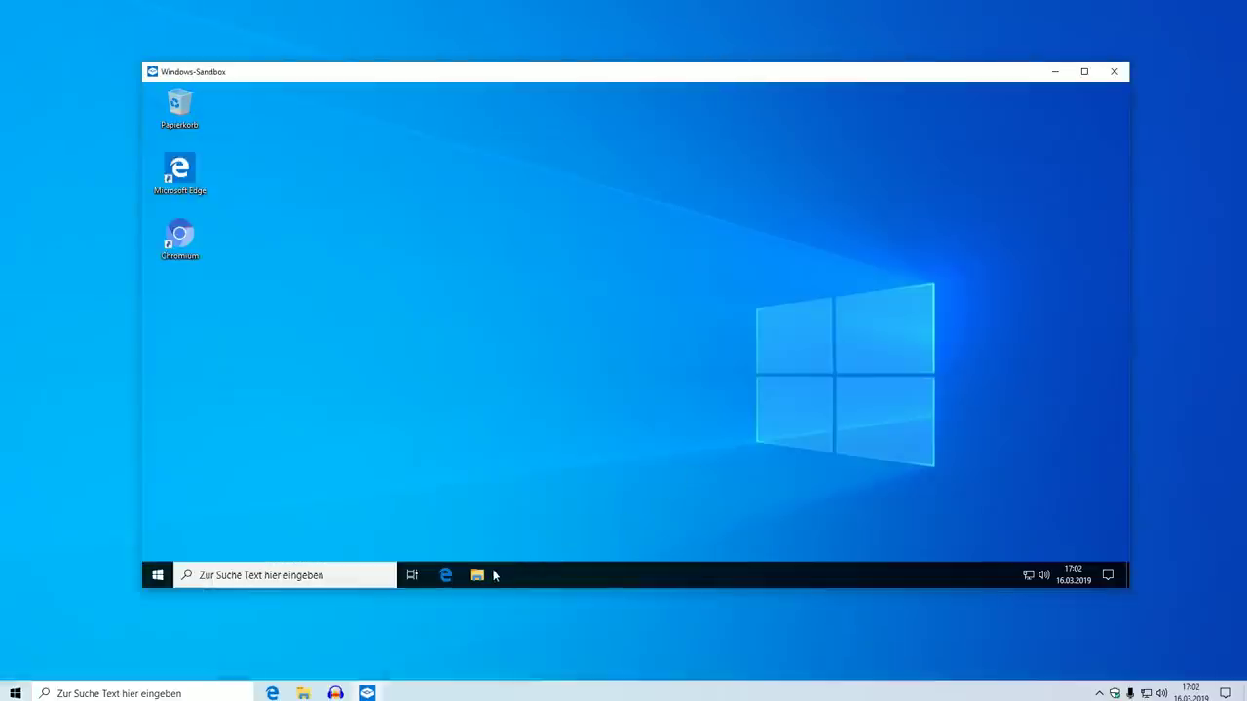
# Open and close File Explorer, then view memory use under Task Manager's Leistung > Arbeitsspeicher
pyautogui.click(490, 574)
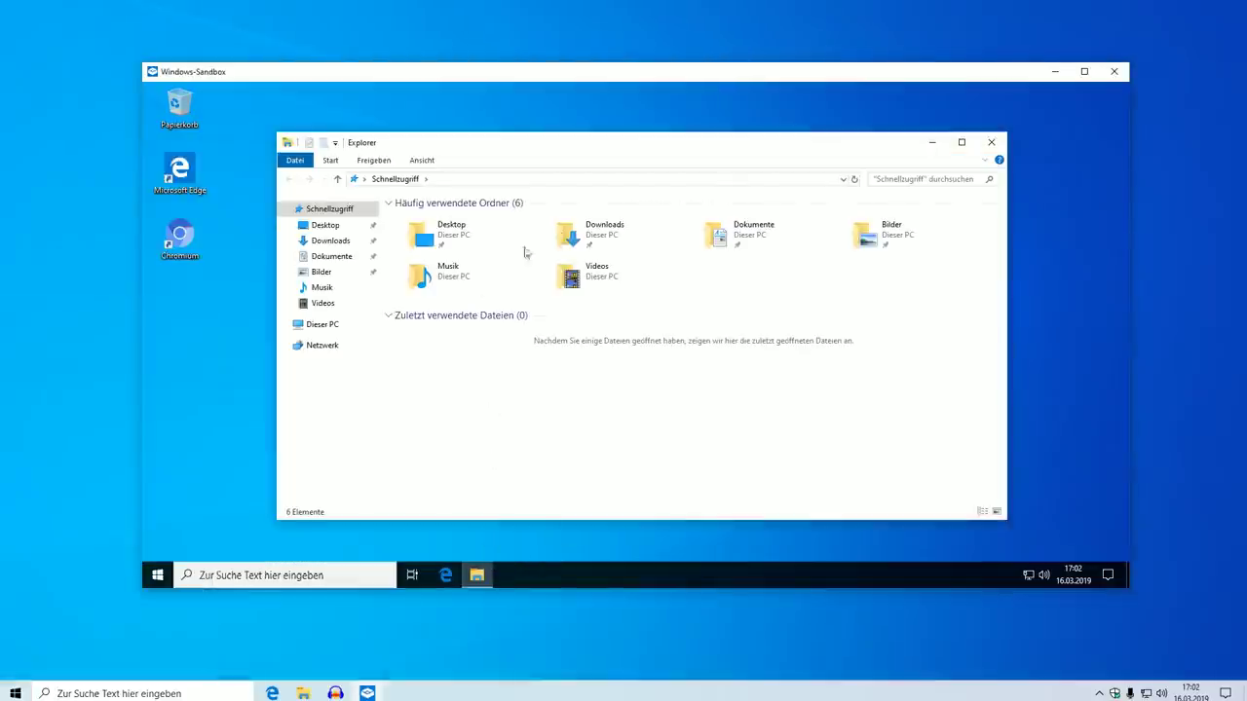
pyautogui.click(991, 143)
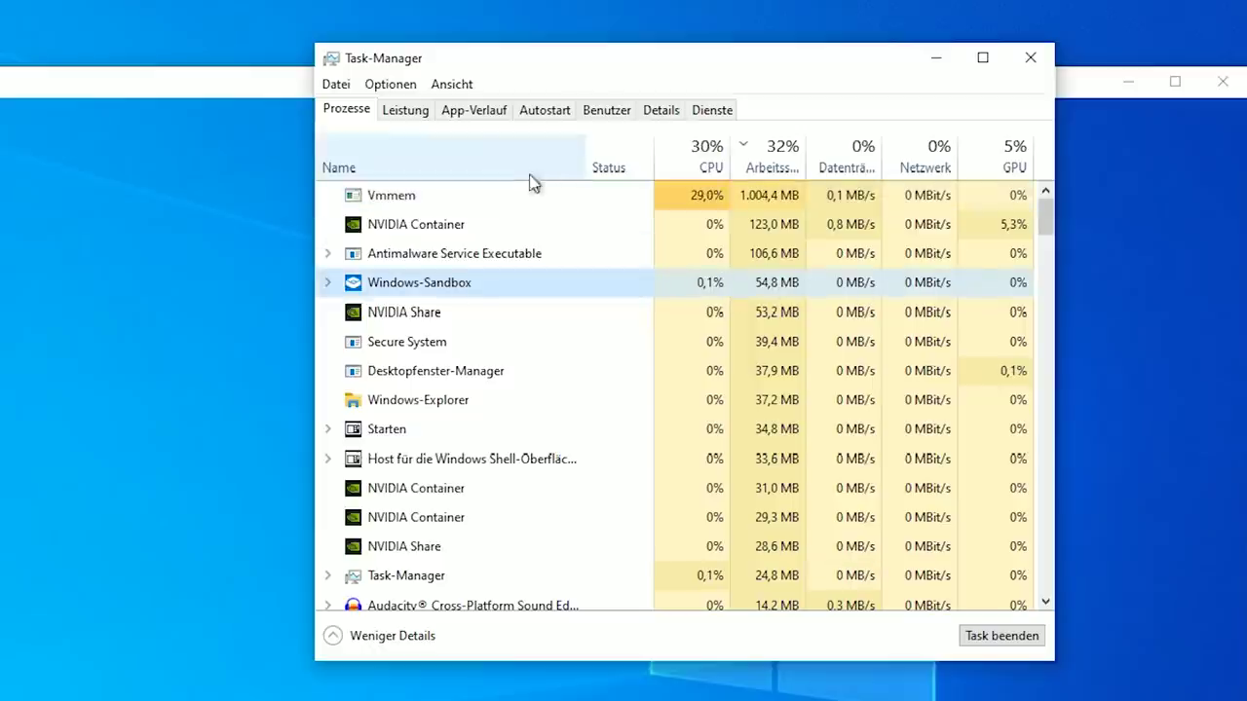
pyautogui.click(413, 112)
pyautogui.click(409, 215)
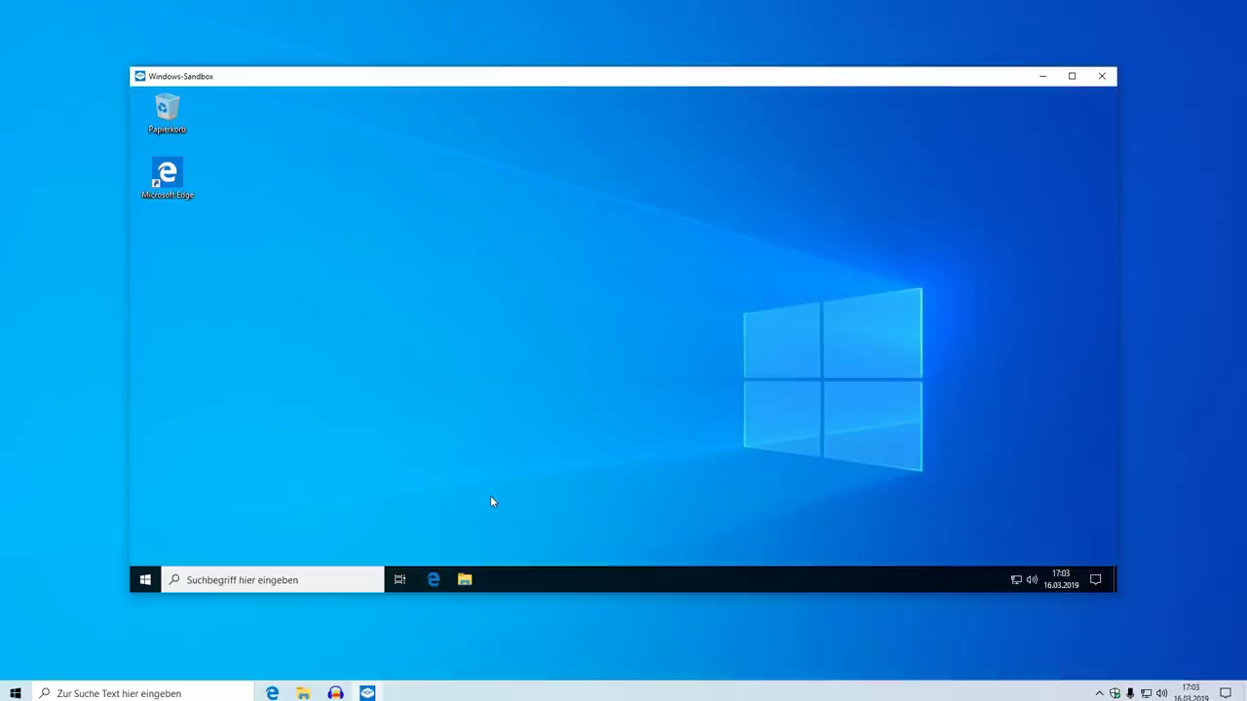
# Check the sandbox's Downloads folder and Wiedergeben tiles, then close the sandbox, discarding its contents
pyautogui.press('super+e')
pyautogui.click(318, 244)
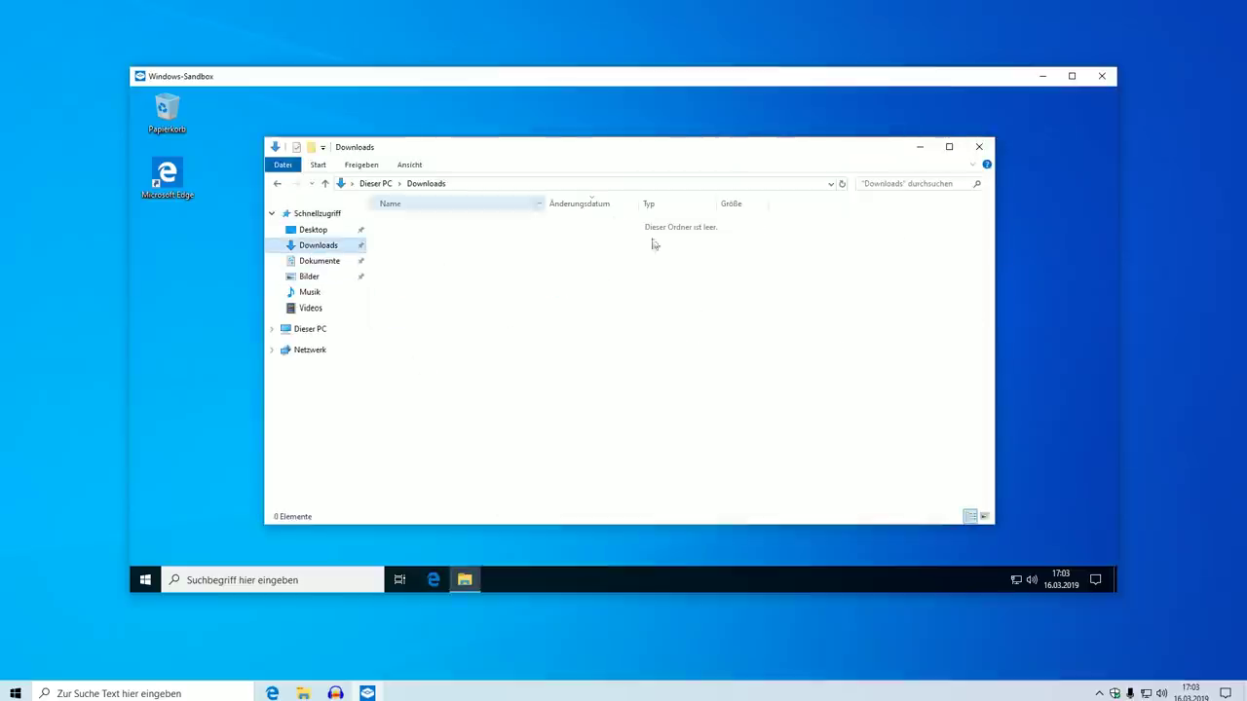
pyautogui.click(979, 148)
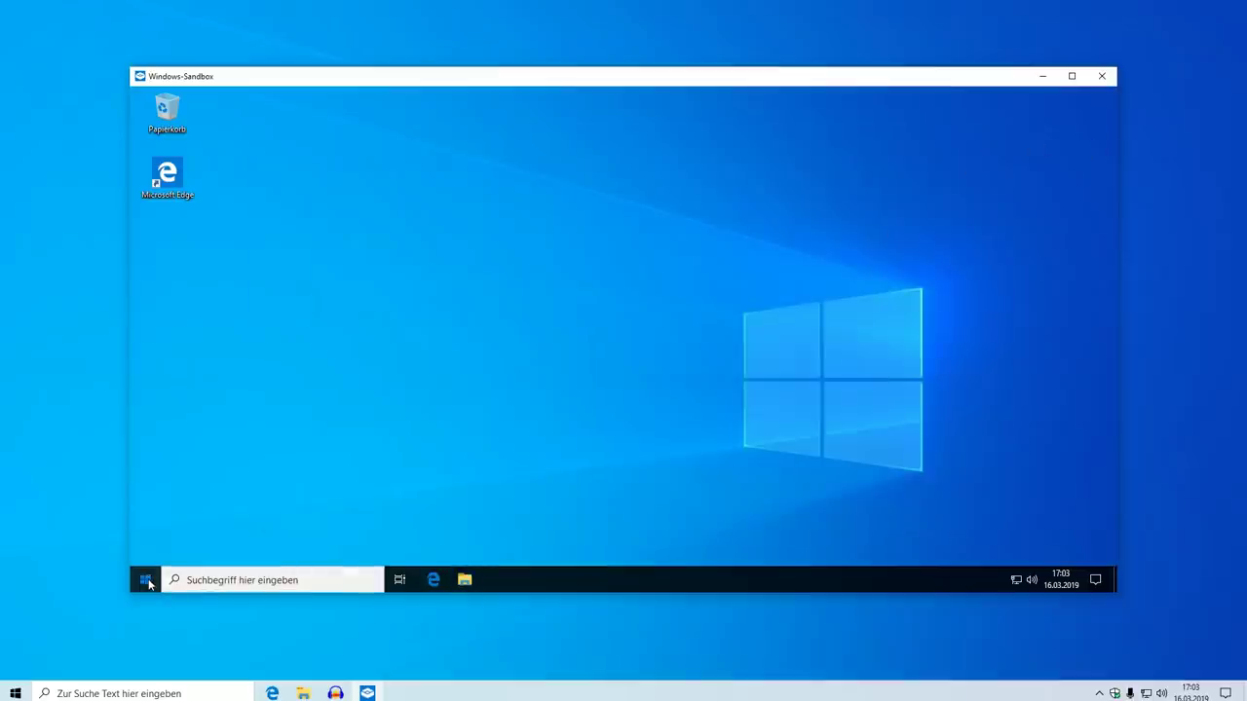
pyautogui.click(146, 579)
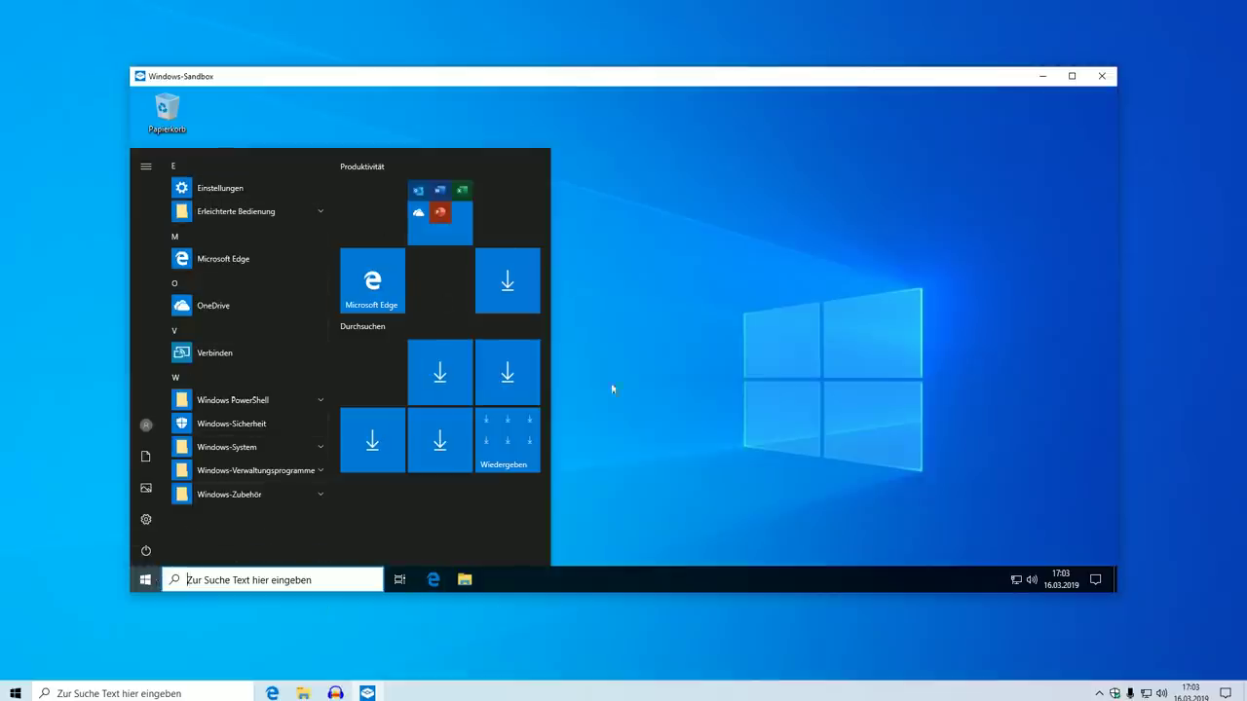
pyautogui.click(510, 453)
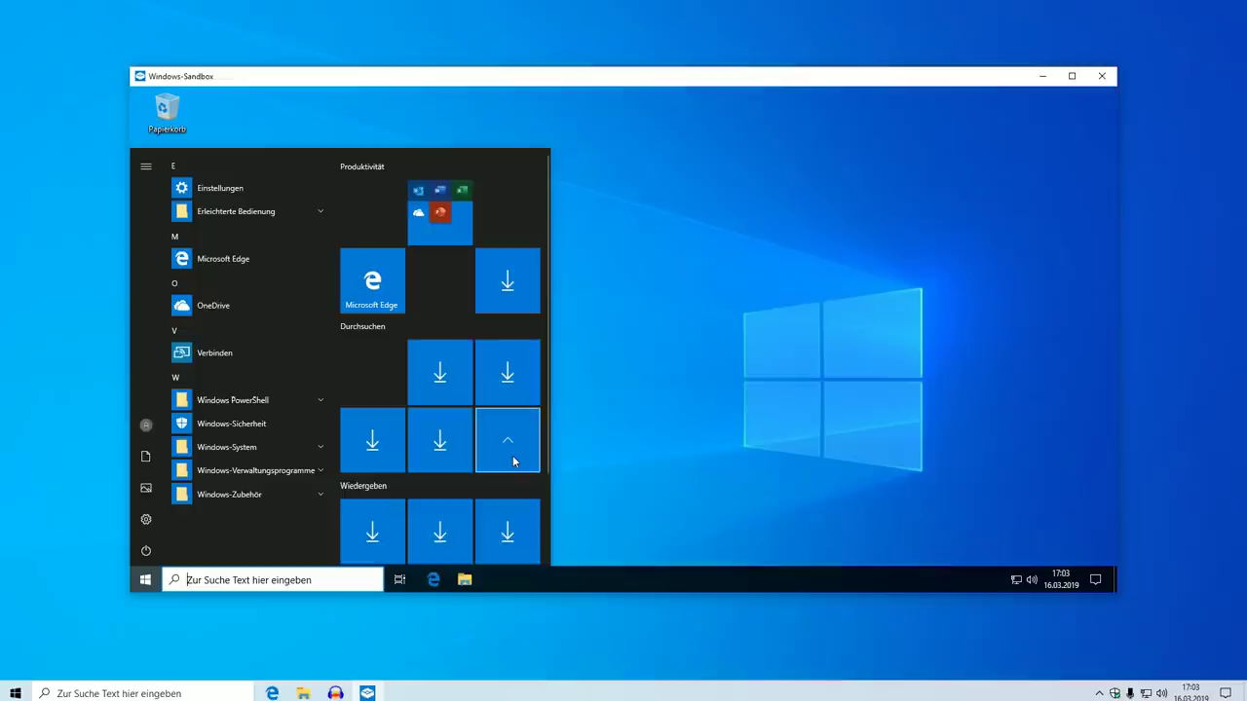
pyautogui.click(513, 455)
pyautogui.click(693, 410)
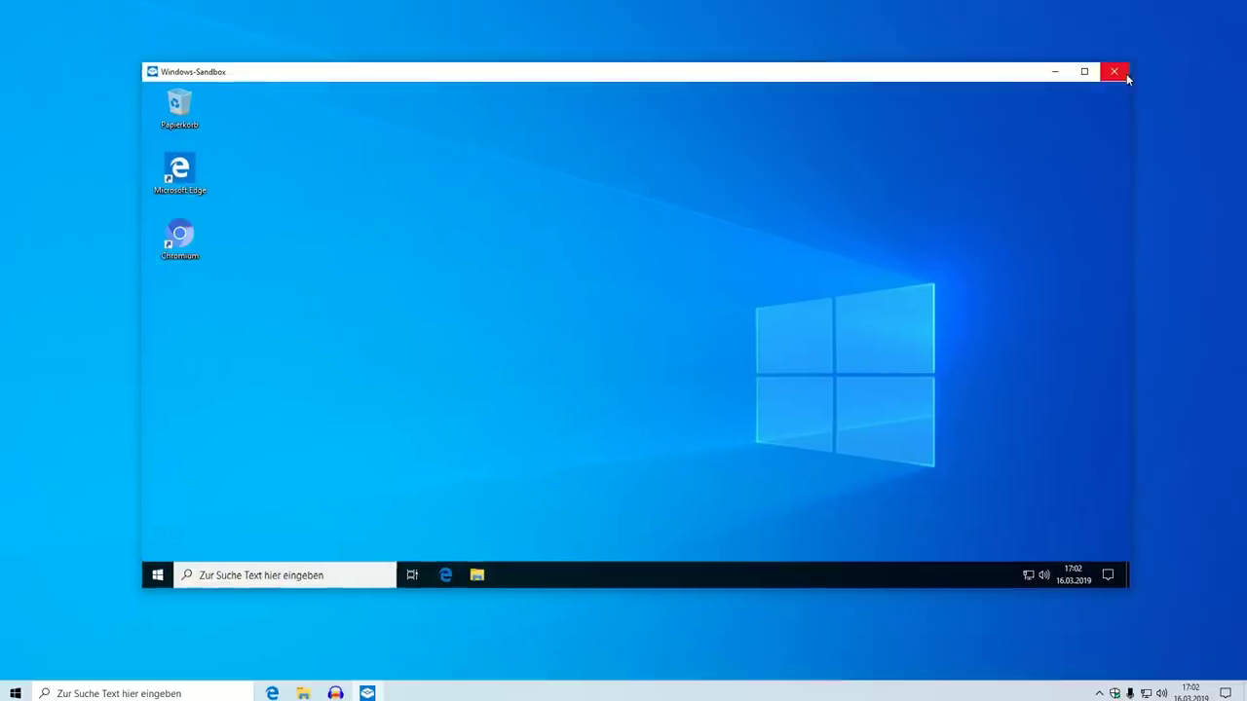
pyautogui.click(1121, 74)
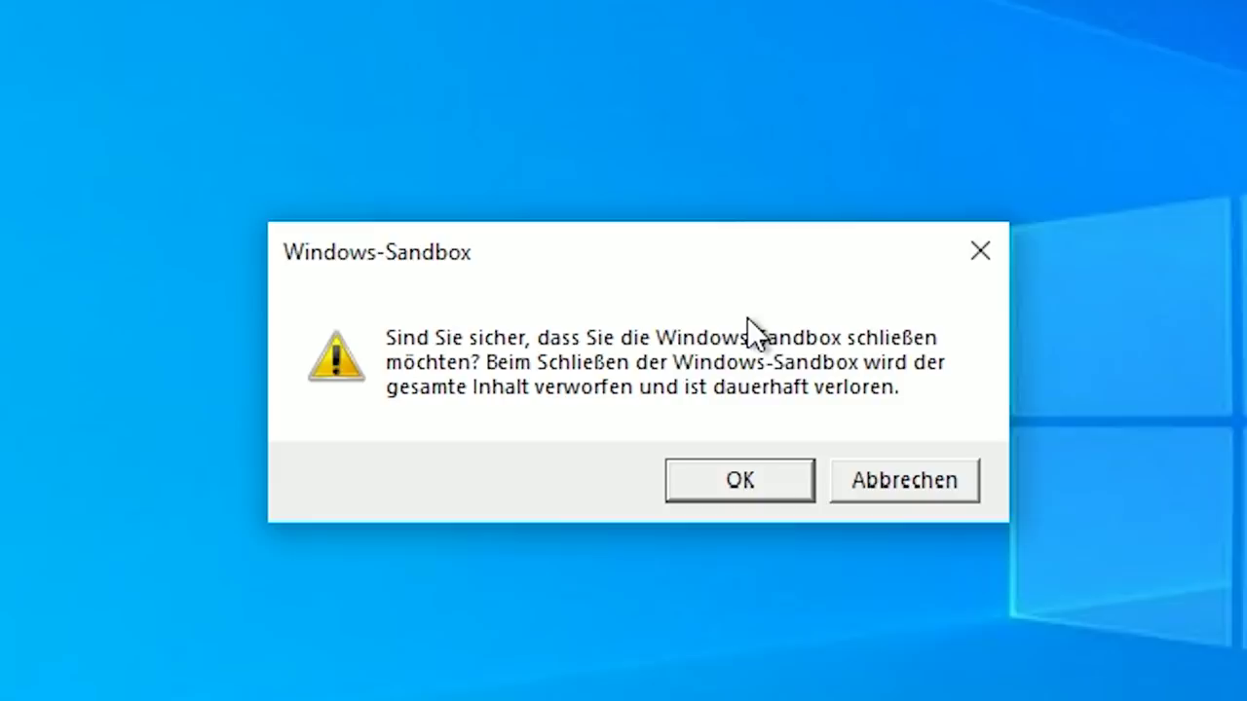
pyautogui.click(740, 481)
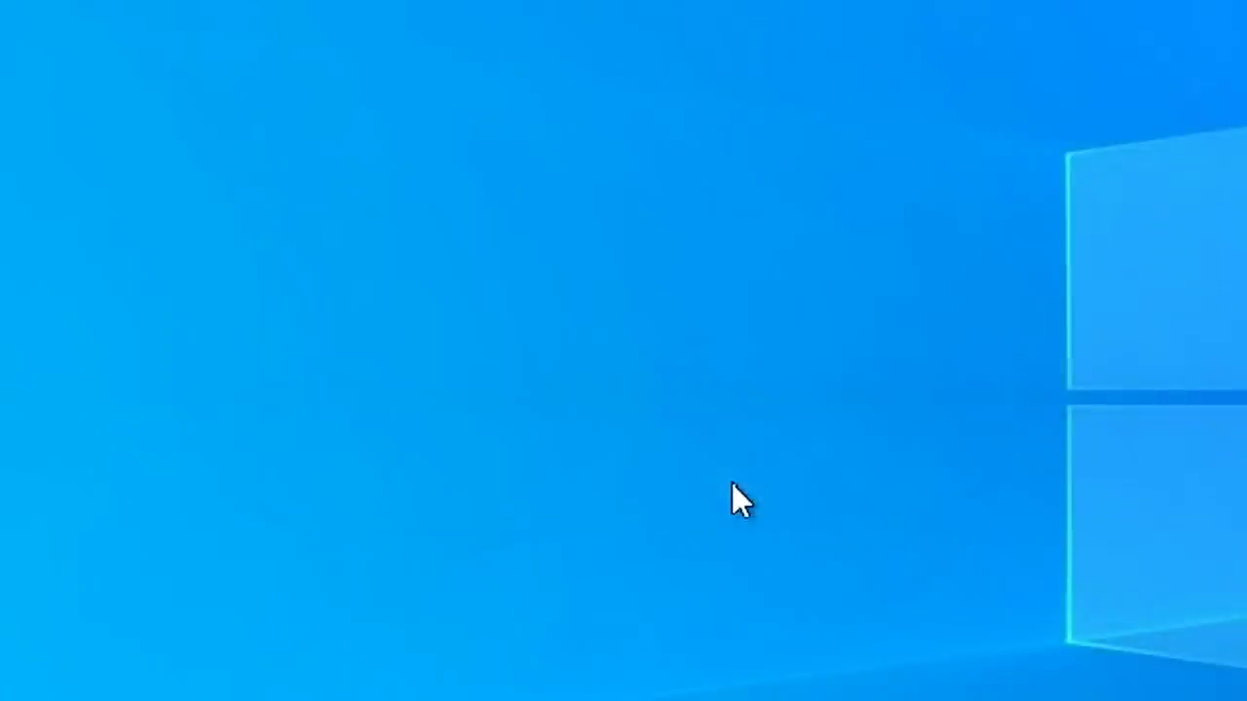
# Load google.de in Chromium again, close it, and scroll through the sandbox Start menu
pyautogui.click(588, 133)
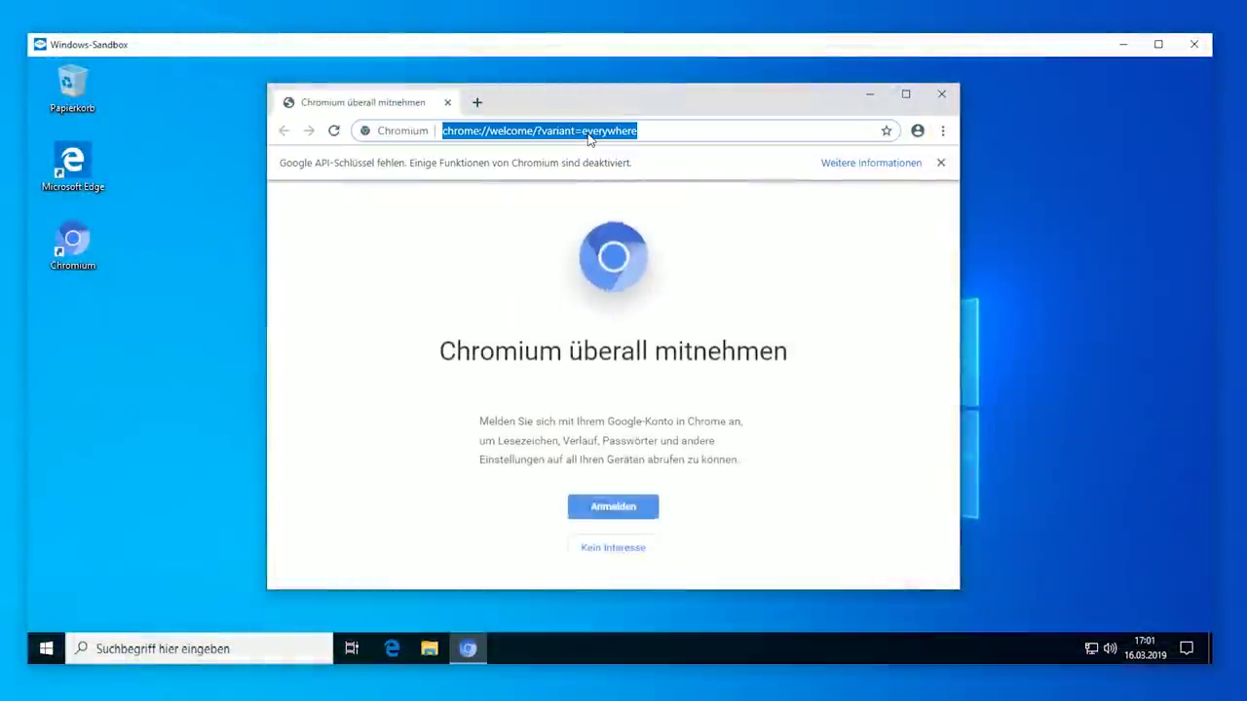
pyautogui.write('google.de')
pyautogui.press('Return')
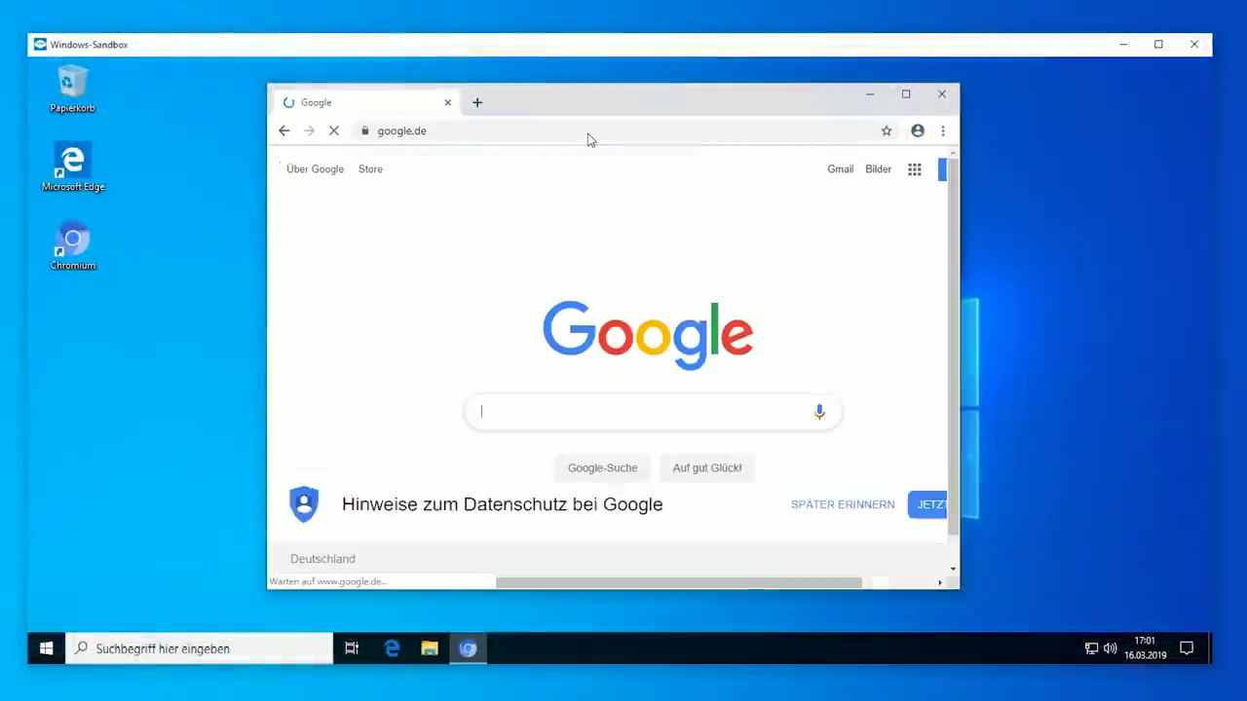
pyautogui.click(946, 101)
pyautogui.click(45, 650)
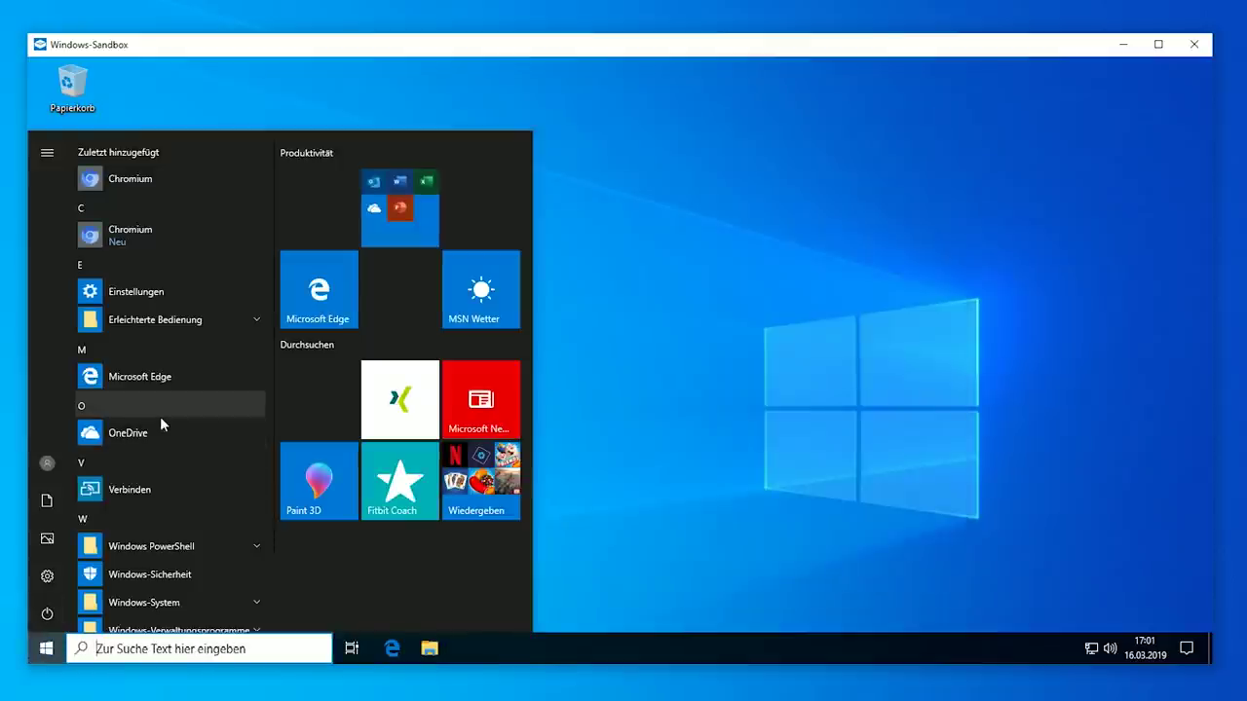
pyautogui.scroll(-2, 172, 472)
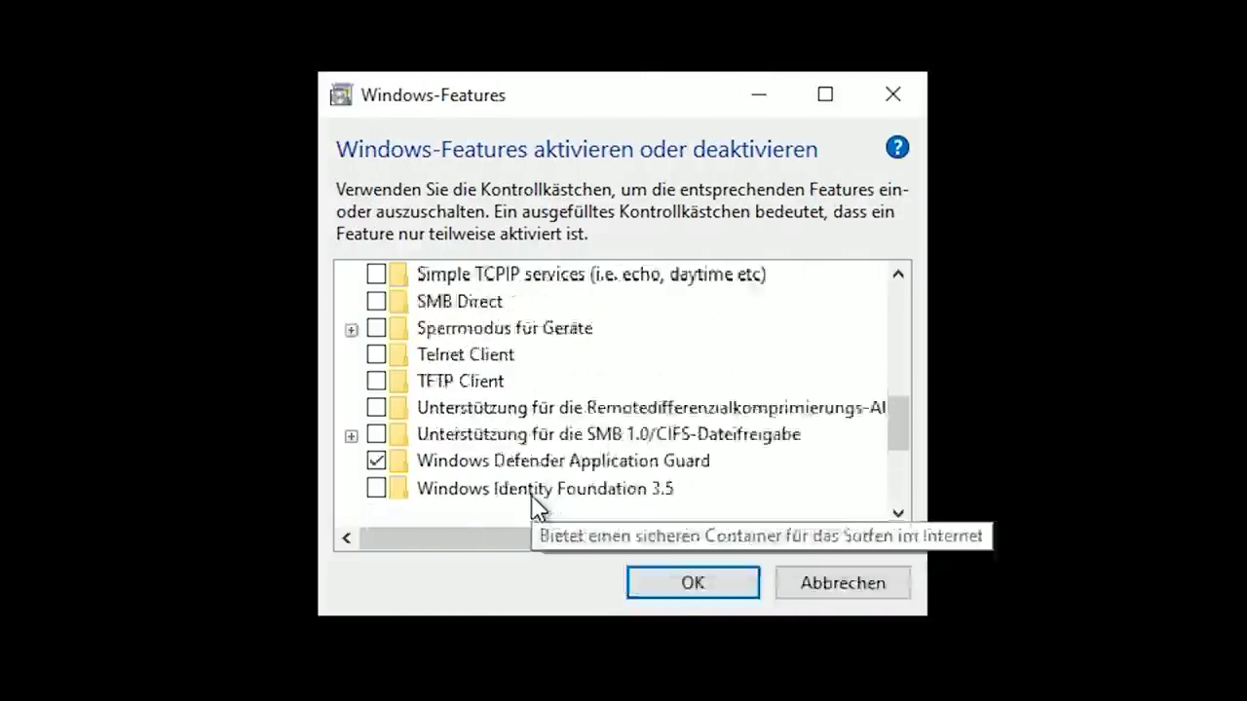
pyautogui.scroll(-3, 535, 506)
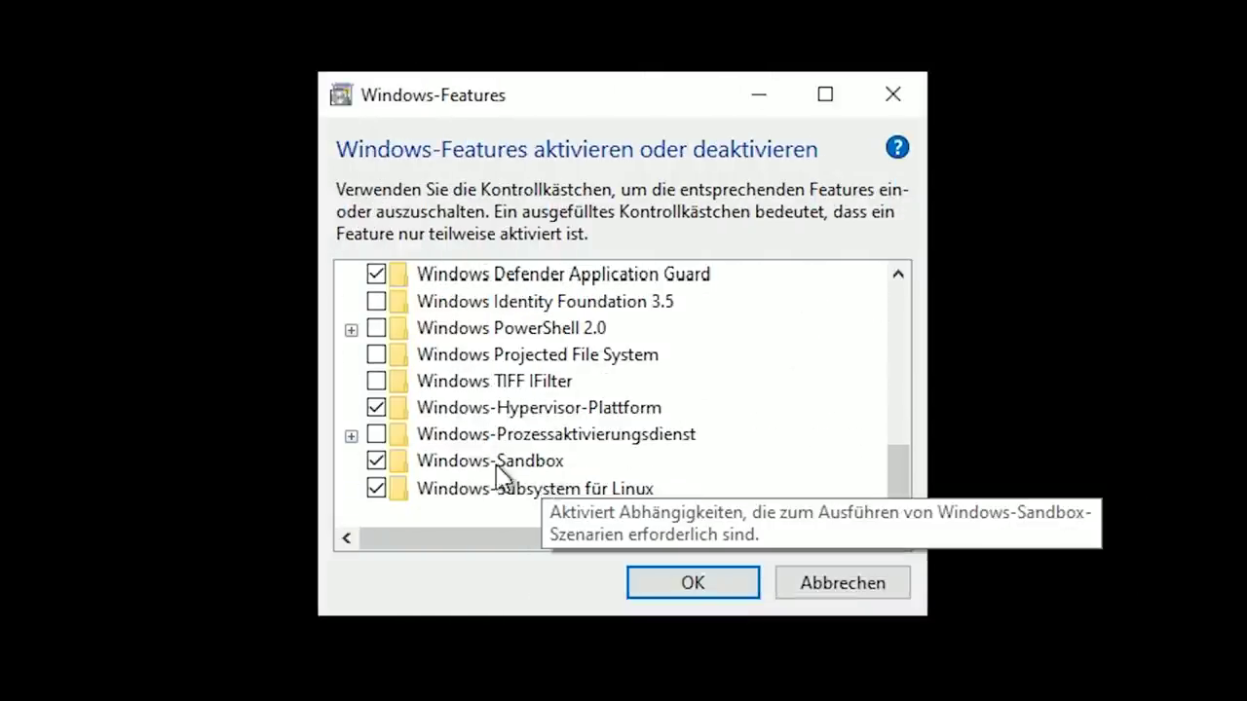
# Select the Windows-Sandbox entry in the Windows-Features list
pyautogui.click(531, 465)
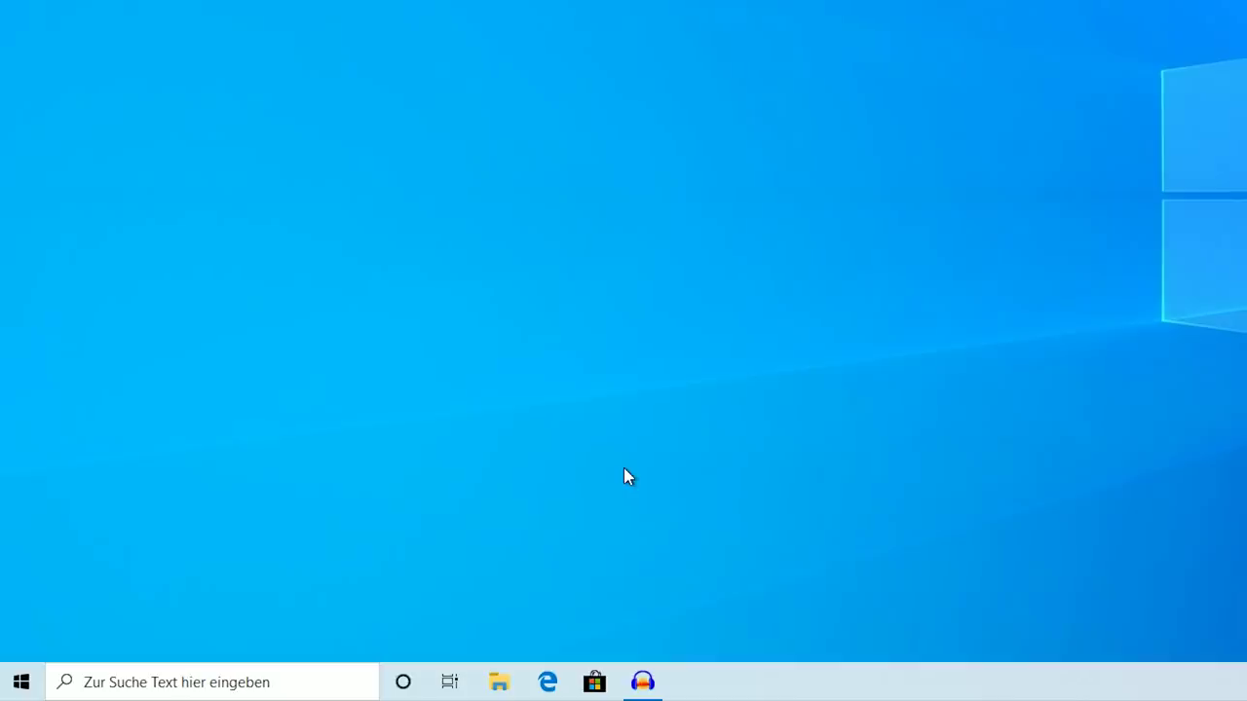
# Switch taskbar search to icon only (Suchsymbol anzeigen) and open Search from the icon
pyautogui.click(234, 687)
pyautogui.rightClick(877, 682)
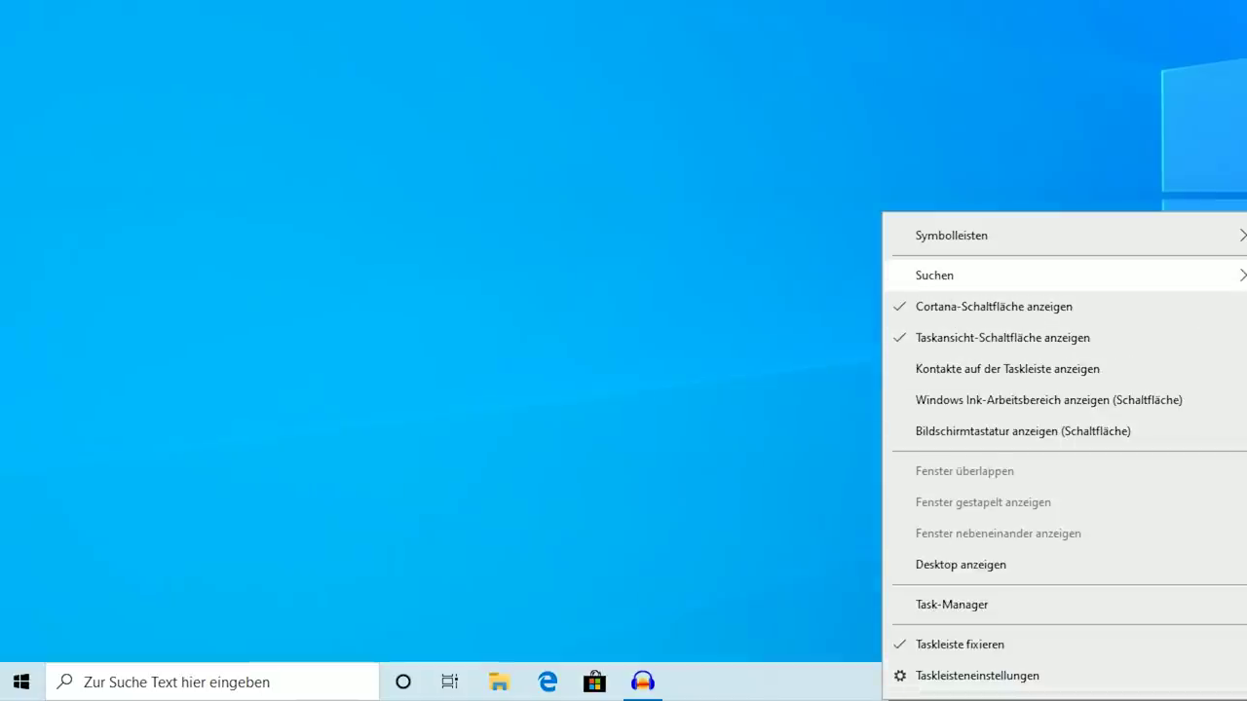
pyautogui.click(1246, 306)
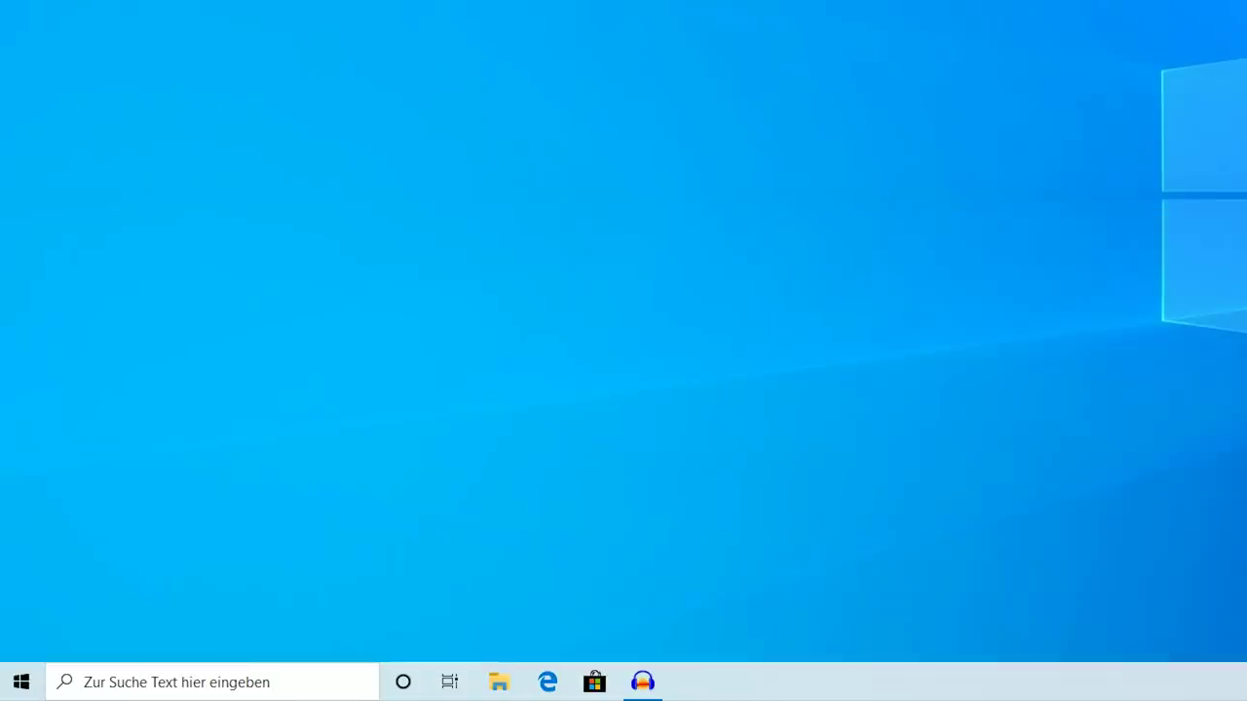
pyautogui.click(66, 685)
# Restore the full taskbar search field (Suchfeld anzeigen) and open the Search panel
pyautogui.rightClick(676, 685)
pyautogui.moveTo(743, 259)
pyautogui.click(1141, 335)
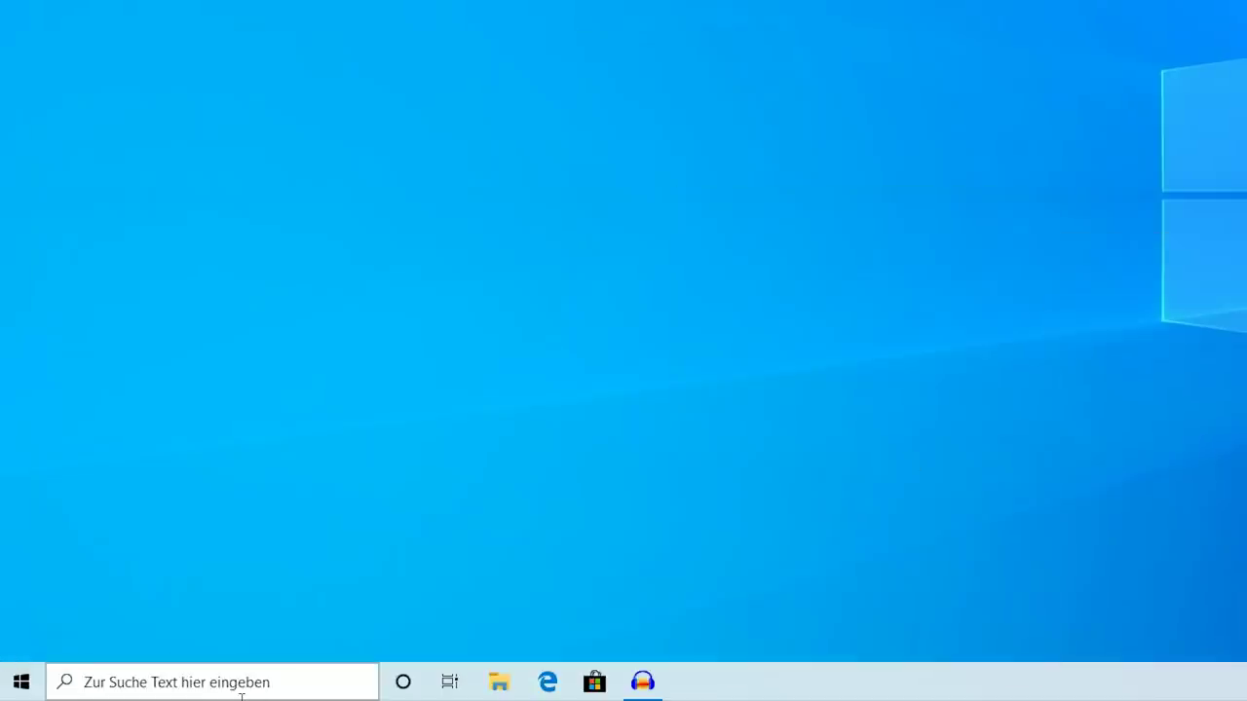
pyautogui.click(244, 672)
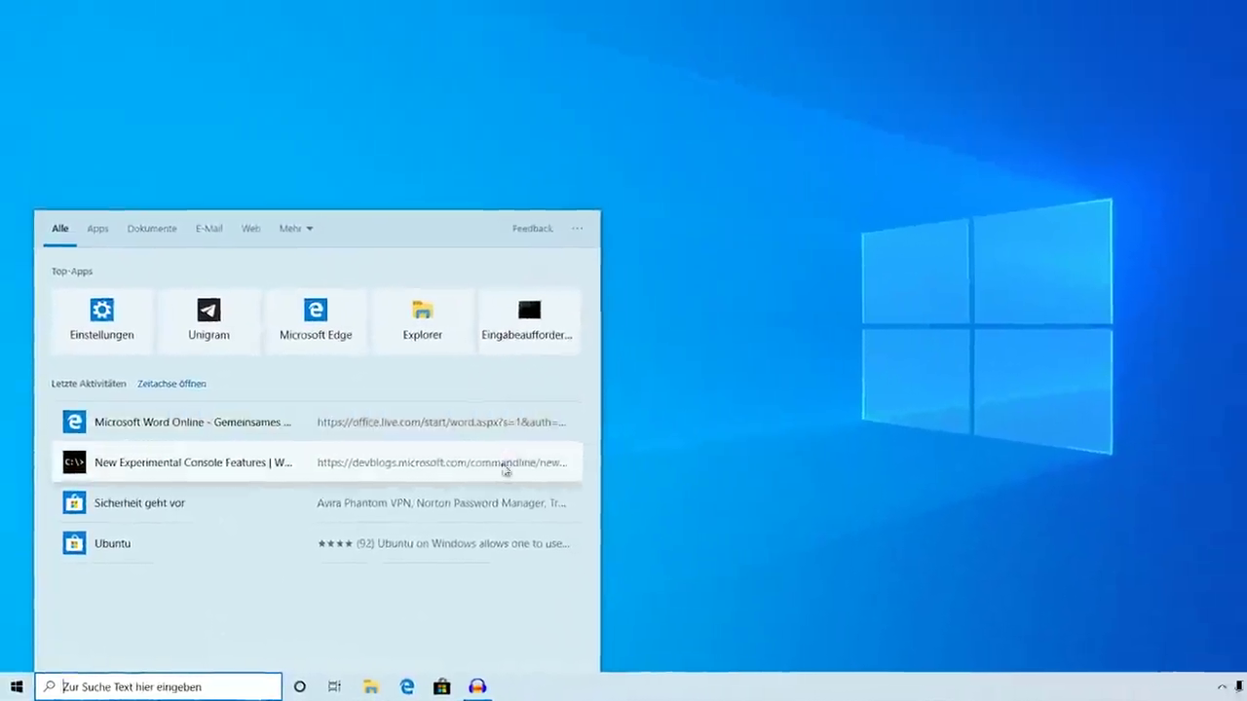
pyautogui.press('super+Tab')
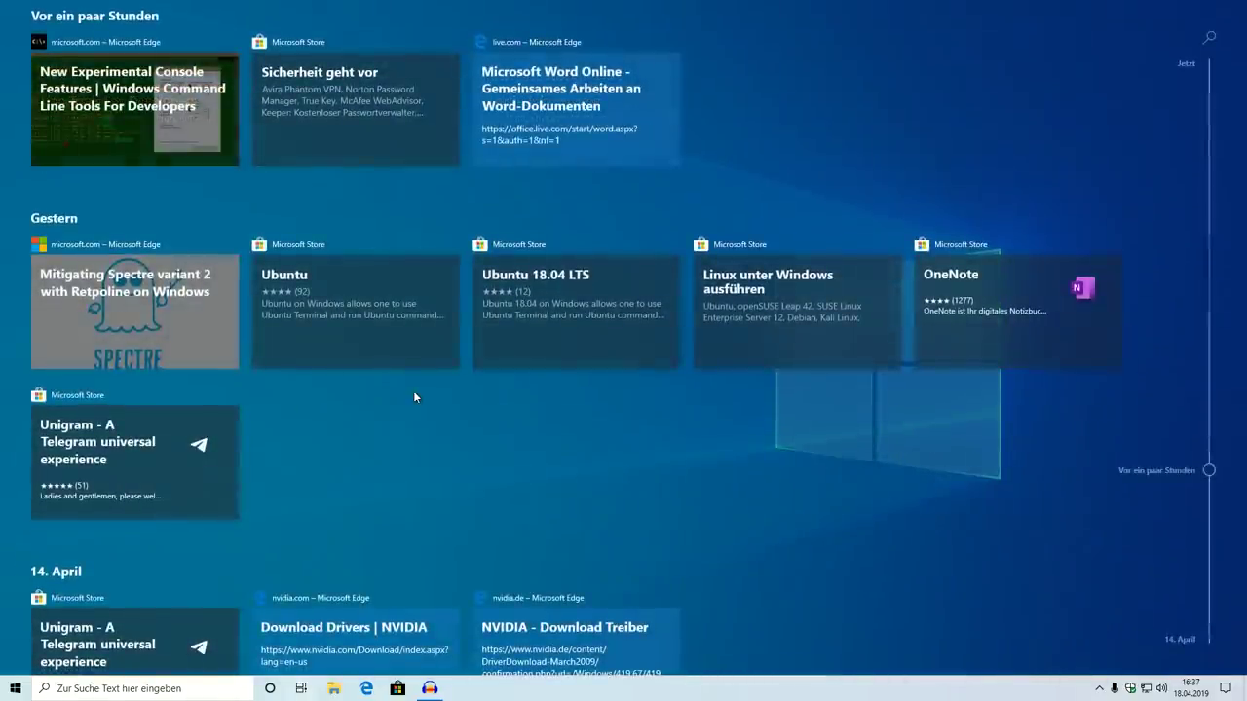
pyautogui.click(735, 183)
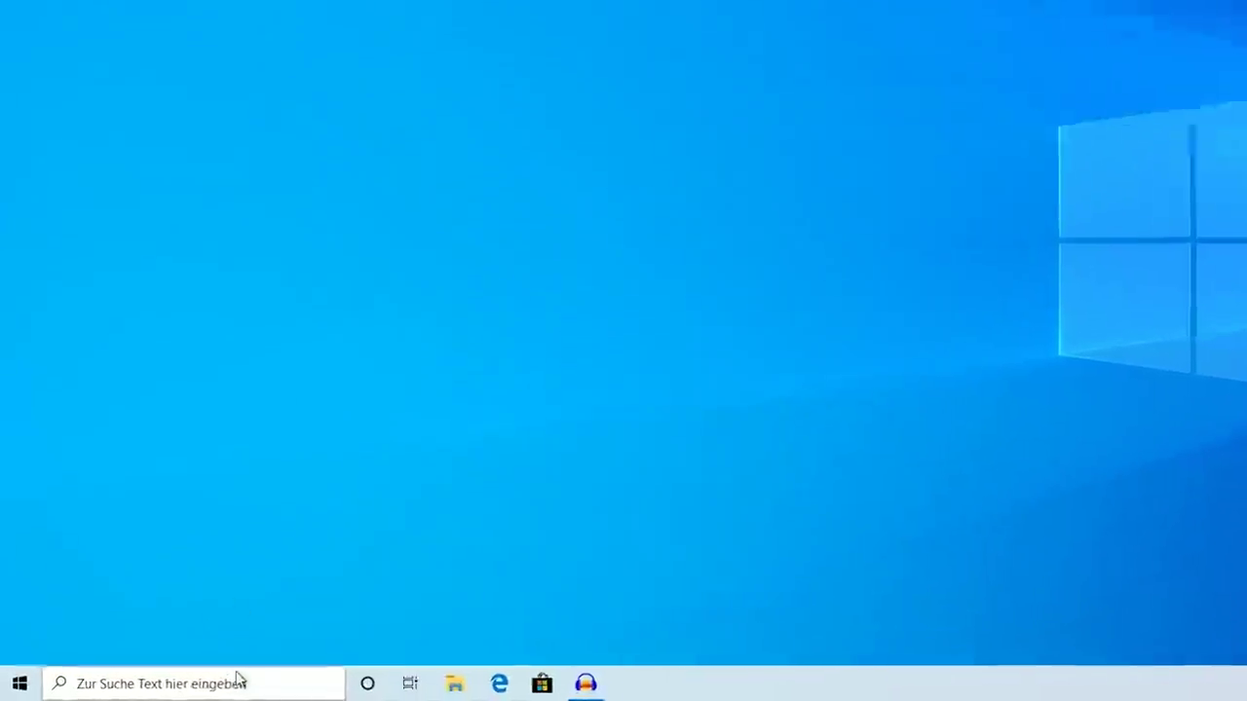
pyautogui.click(176, 688)
pyautogui.click(128, 72)
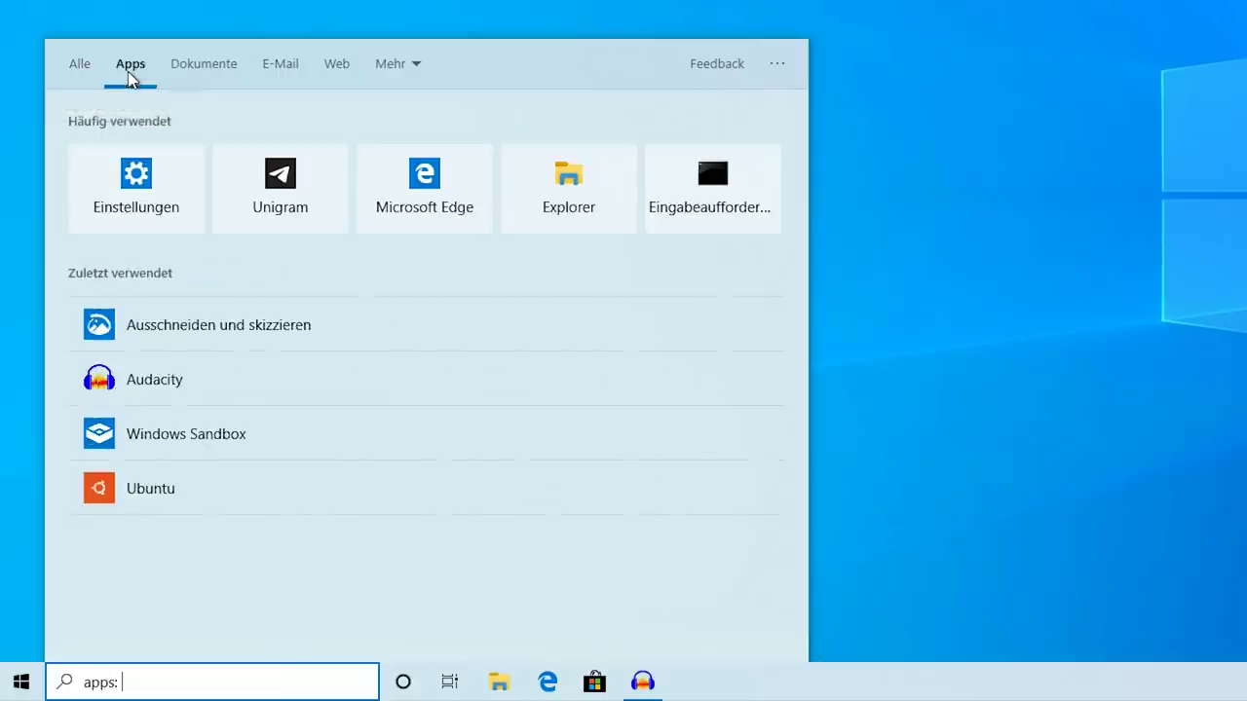
pyautogui.click(234, 74)
pyautogui.click(97, 68)
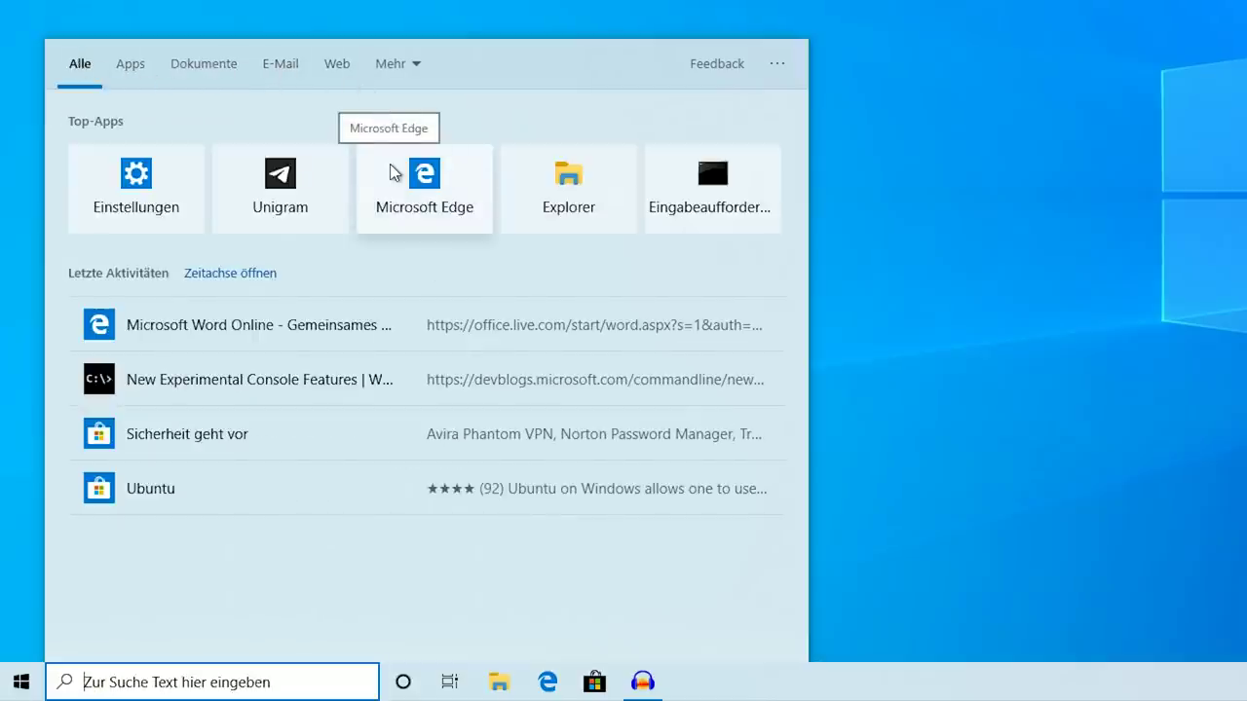
pyautogui.write('unigram')
pyautogui.press('Tab')
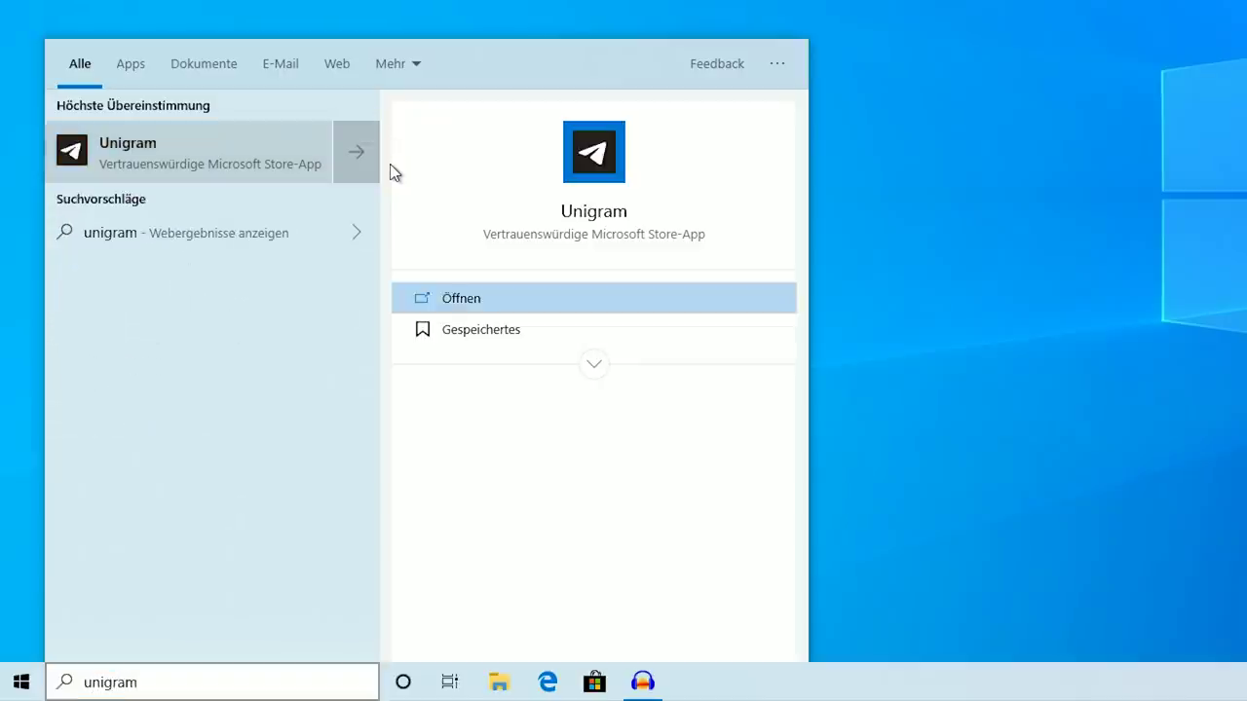
pyautogui.press('Tab')
pyautogui.press('Return')
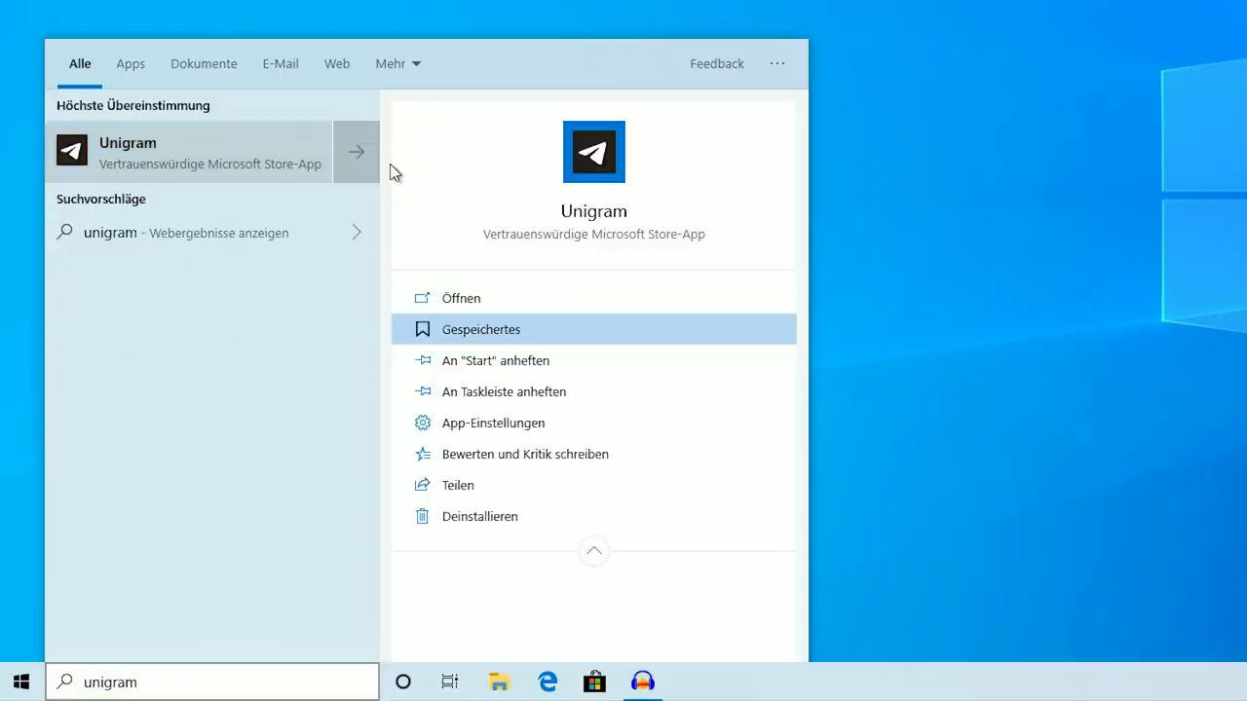
pyautogui.press('Down')
pyautogui.press('Down')
pyautogui.press('Down')
pyautogui.press('Down')
pyautogui.press('Down')
pyautogui.press('Down')
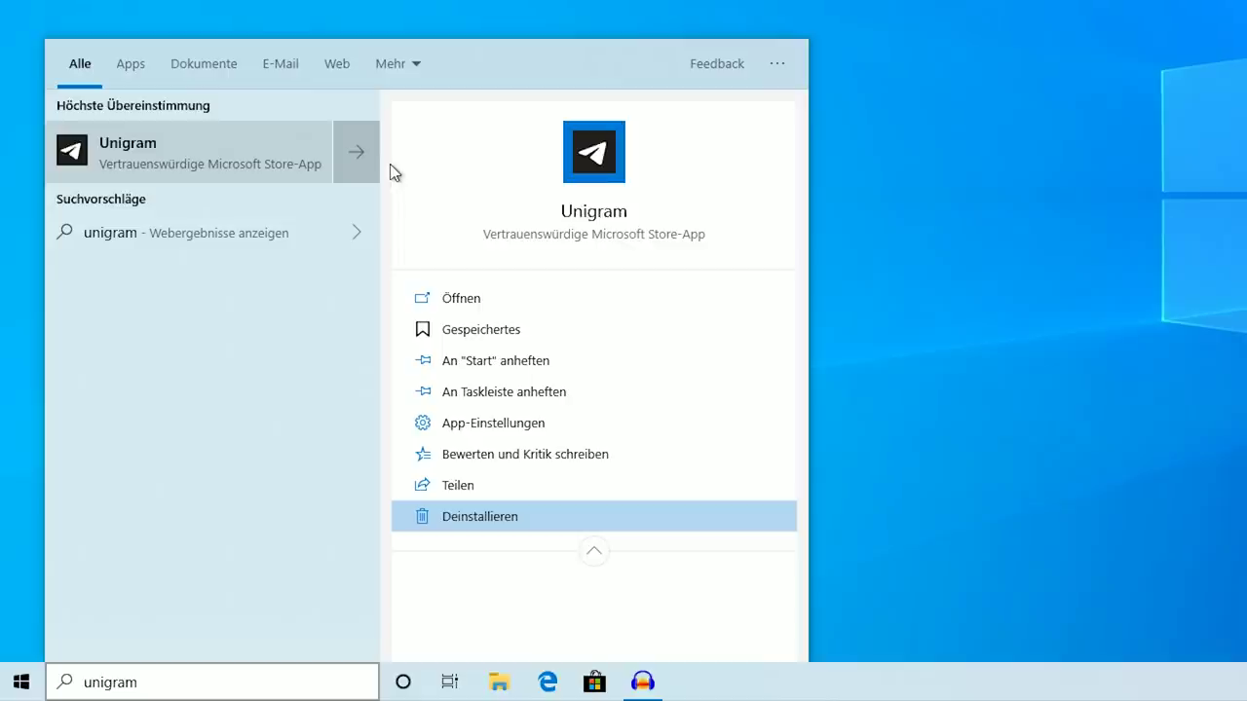
pyautogui.press('Down')
pyautogui.press('Return')
pyautogui.press('Tab')
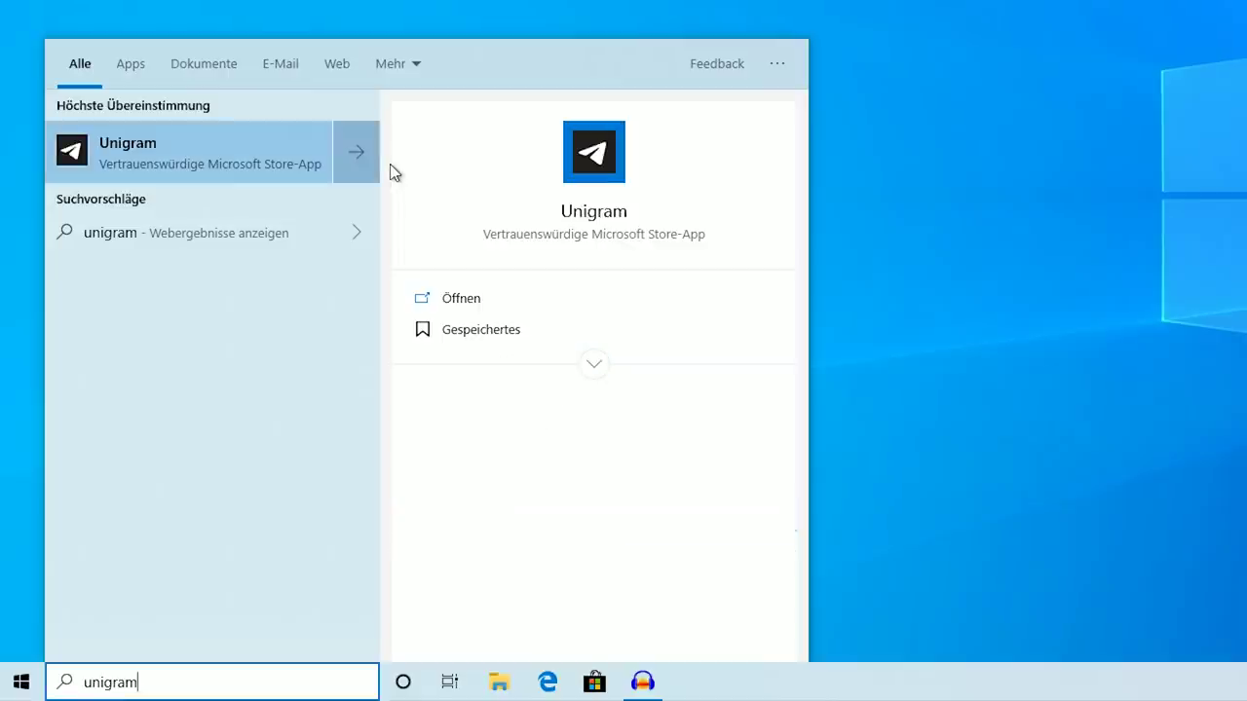
pyautogui.click(1027, 234)
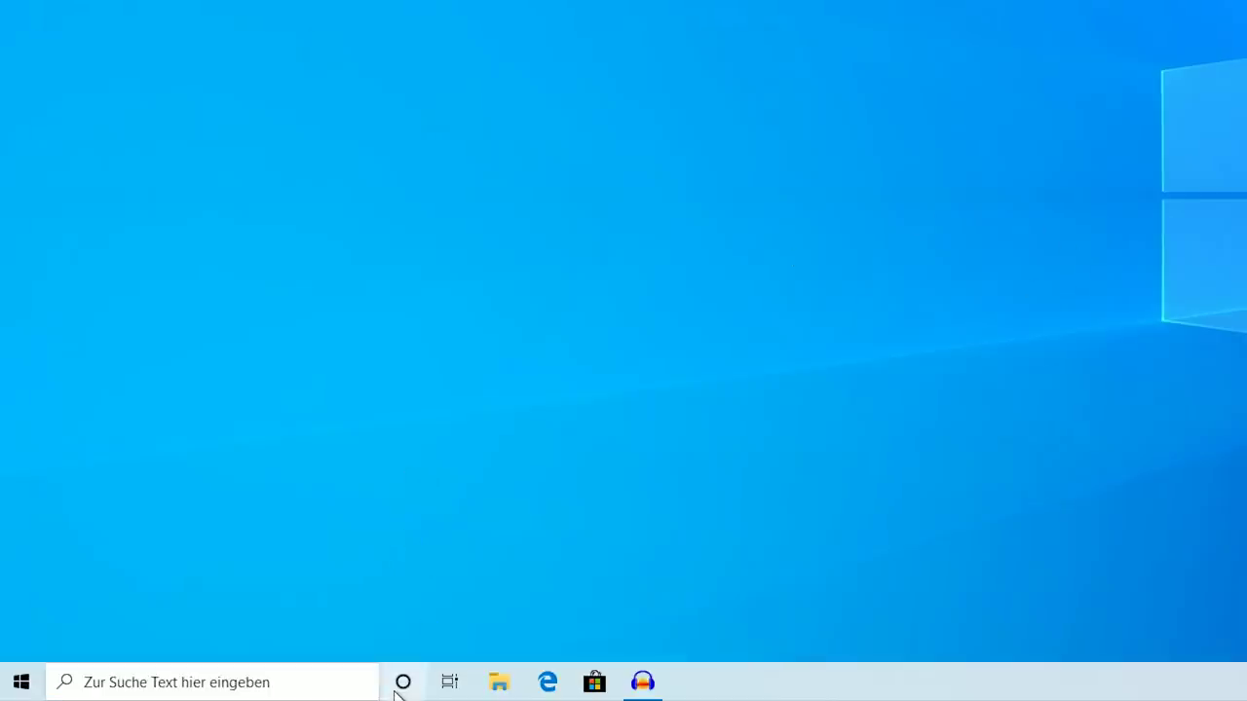
pyautogui.click(400, 687)
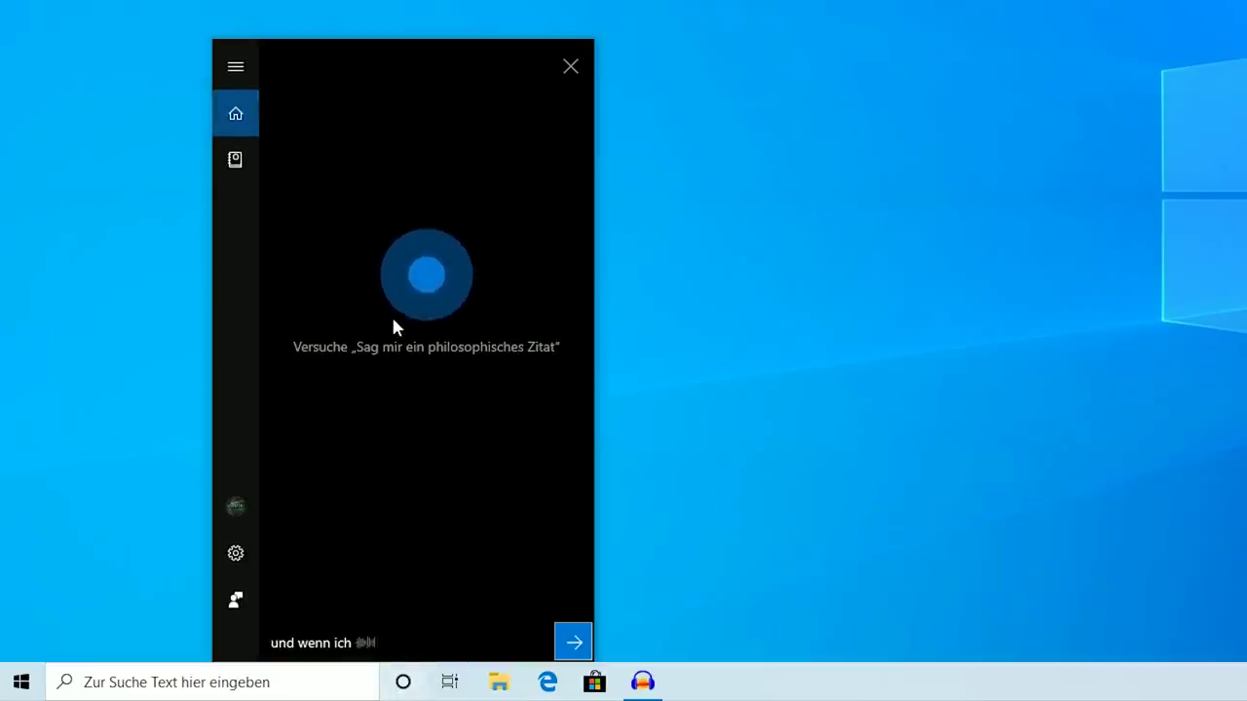
pyautogui.click(234, 166)
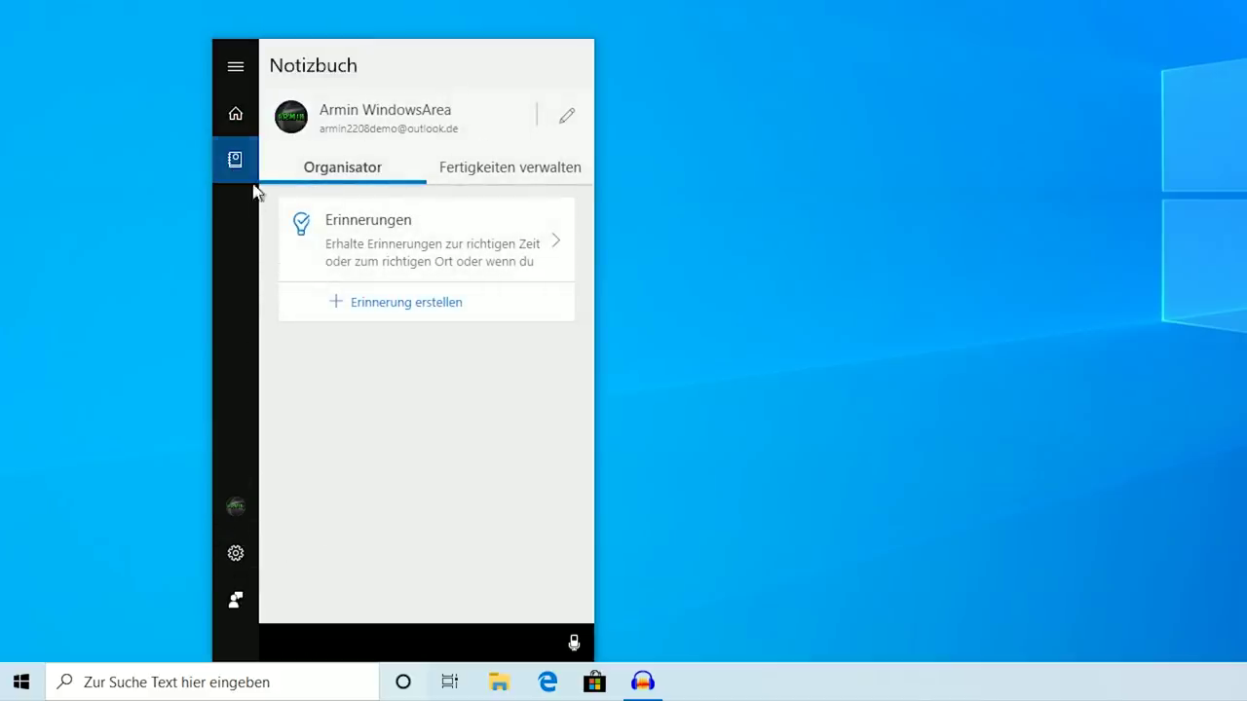
pyautogui.click(239, 116)
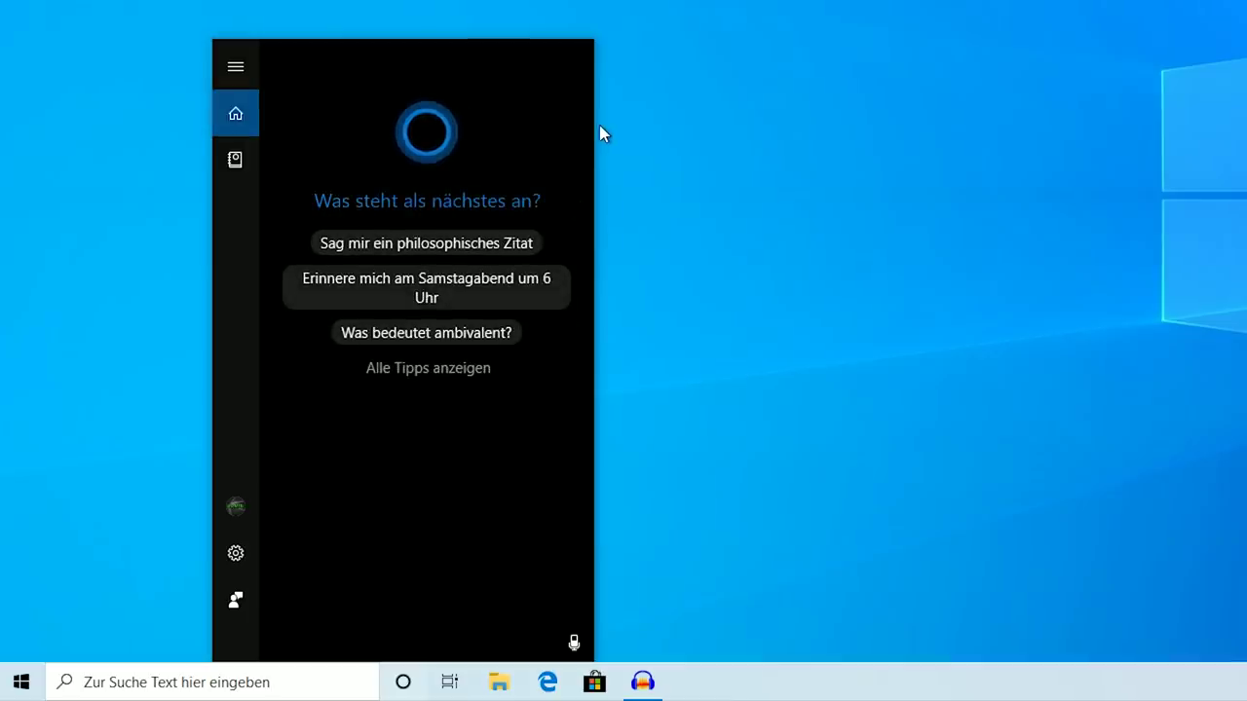
pyautogui.click(750, 342)
pyautogui.press('super+c')
pyautogui.click(570, 72)
pyautogui.click(257, 682)
pyautogui.click(983, 299)
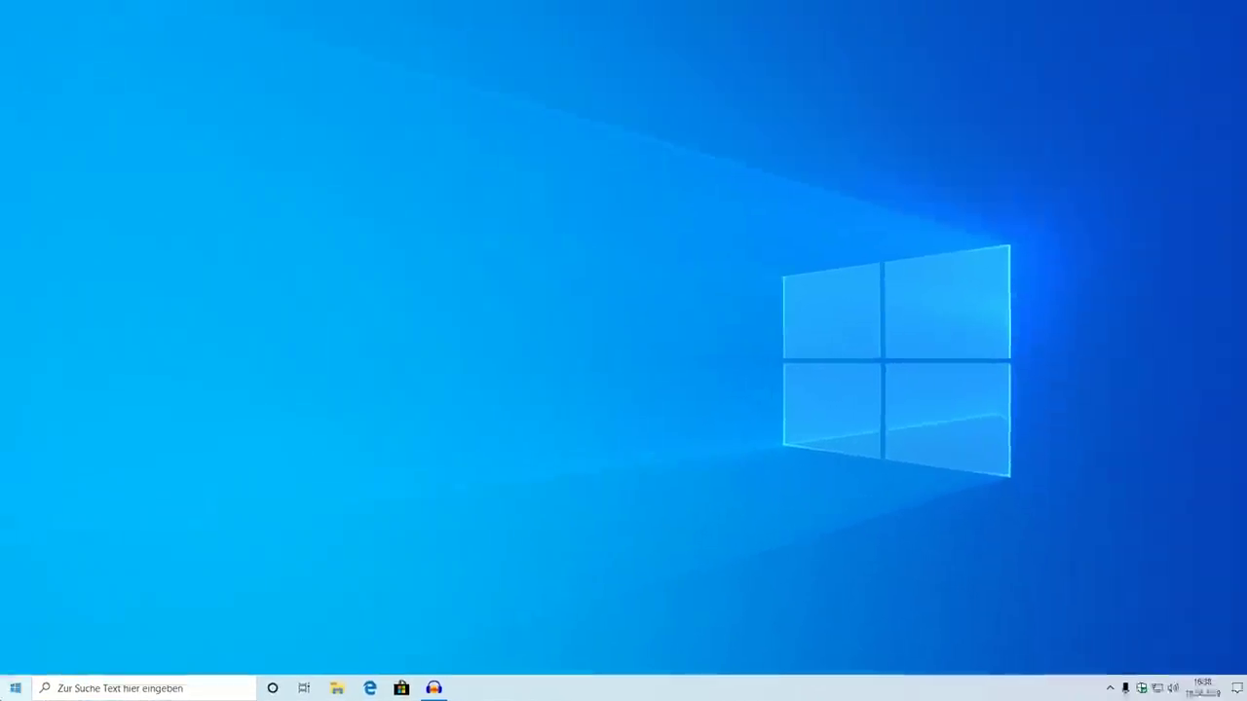
pyautogui.click(21, 682)
pyautogui.click(13, 630)
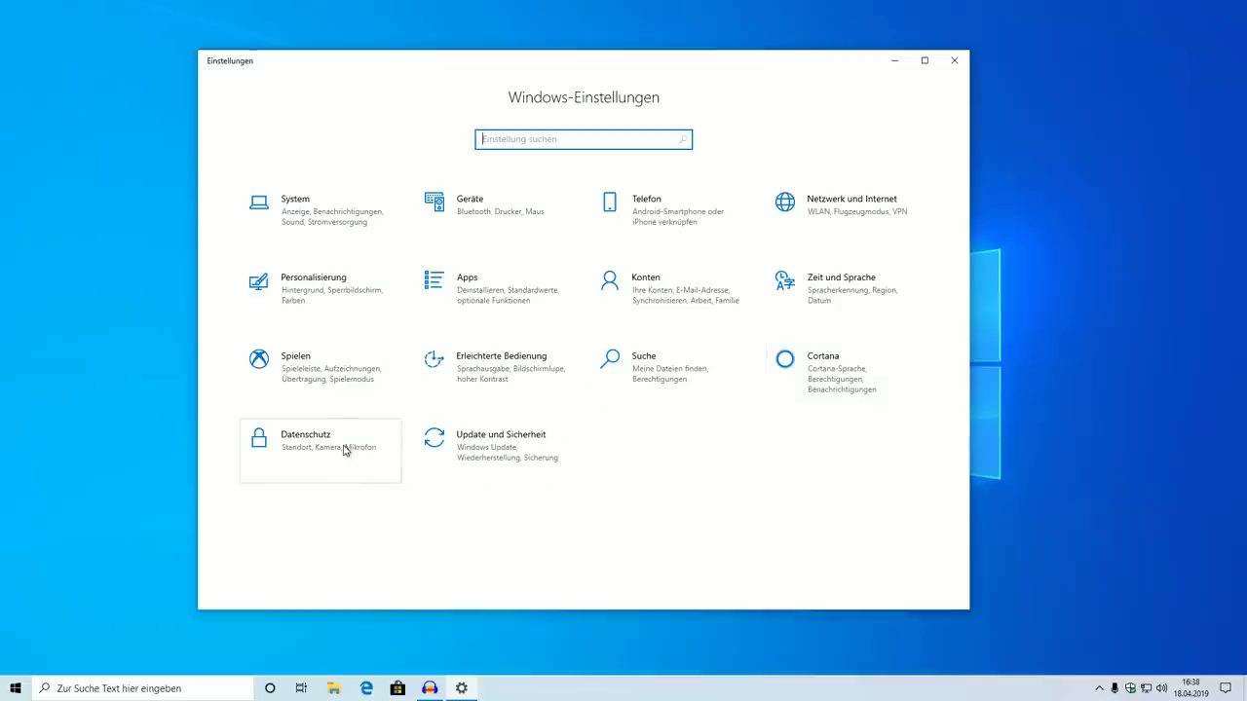
pyautogui.click(343, 450)
pyautogui.scroll(-1, 343, 450)
pyautogui.click(277, 409)
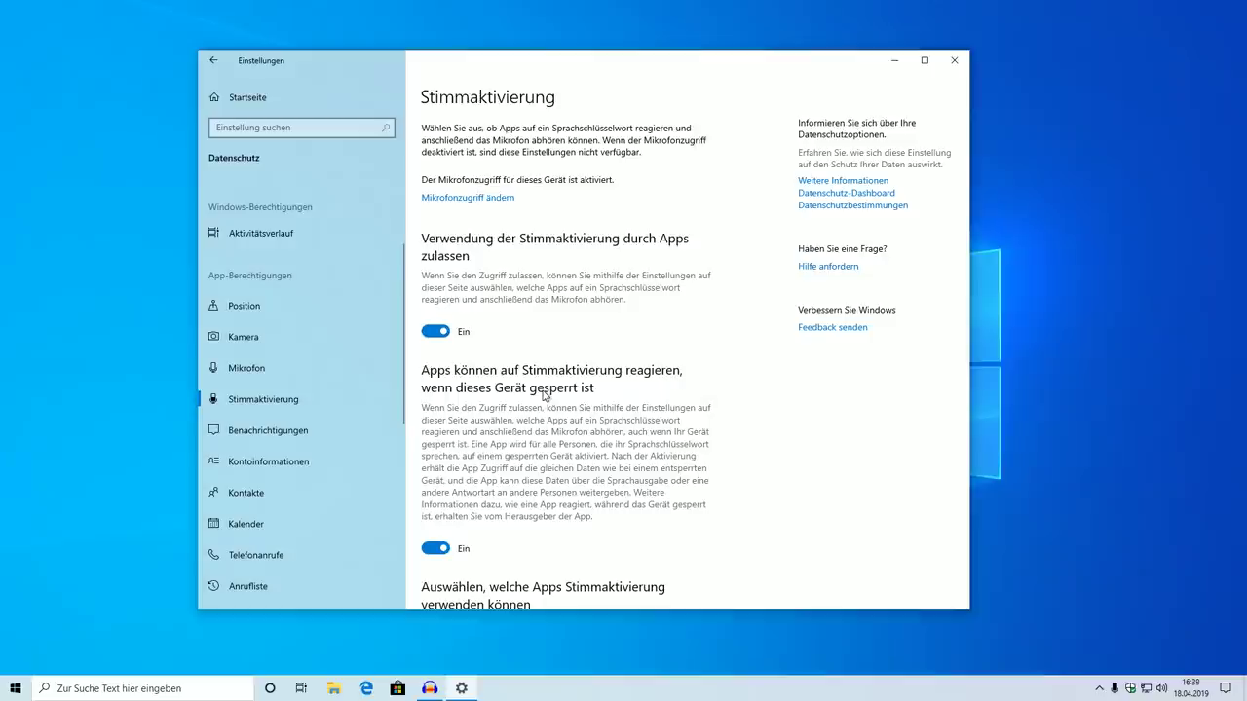
pyautogui.scroll(-5, 540, 400)
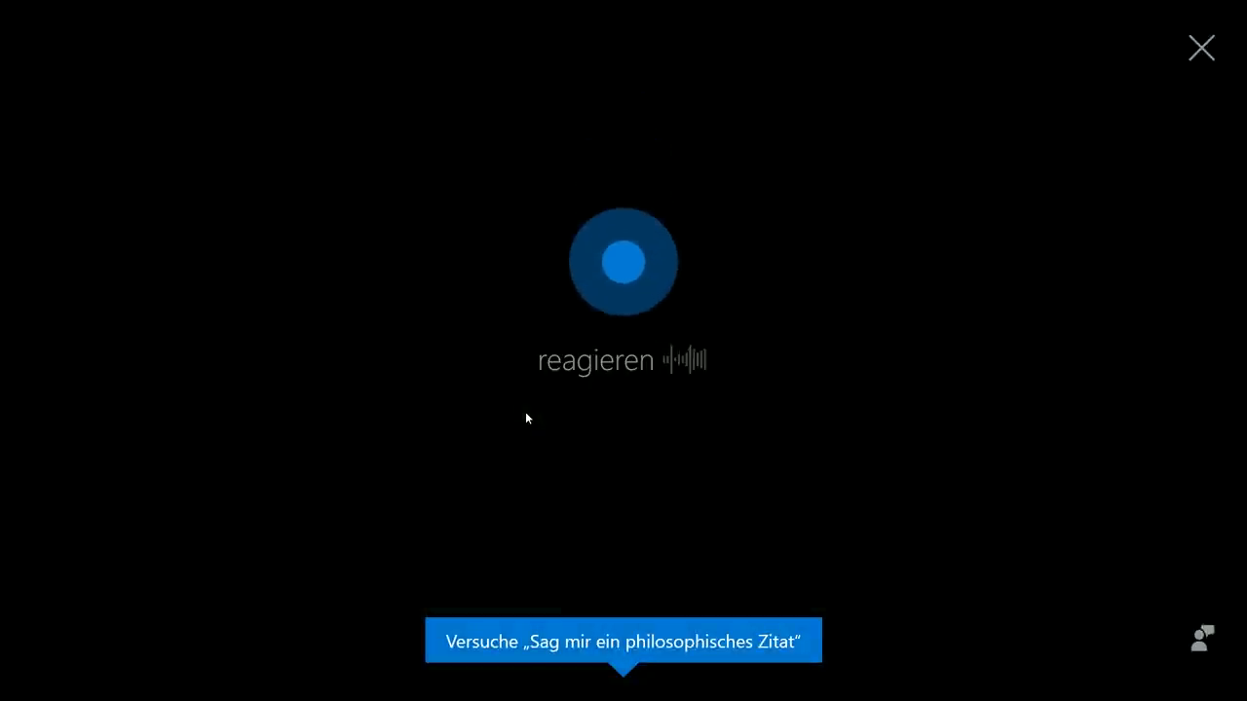
pyautogui.click(1201, 48)
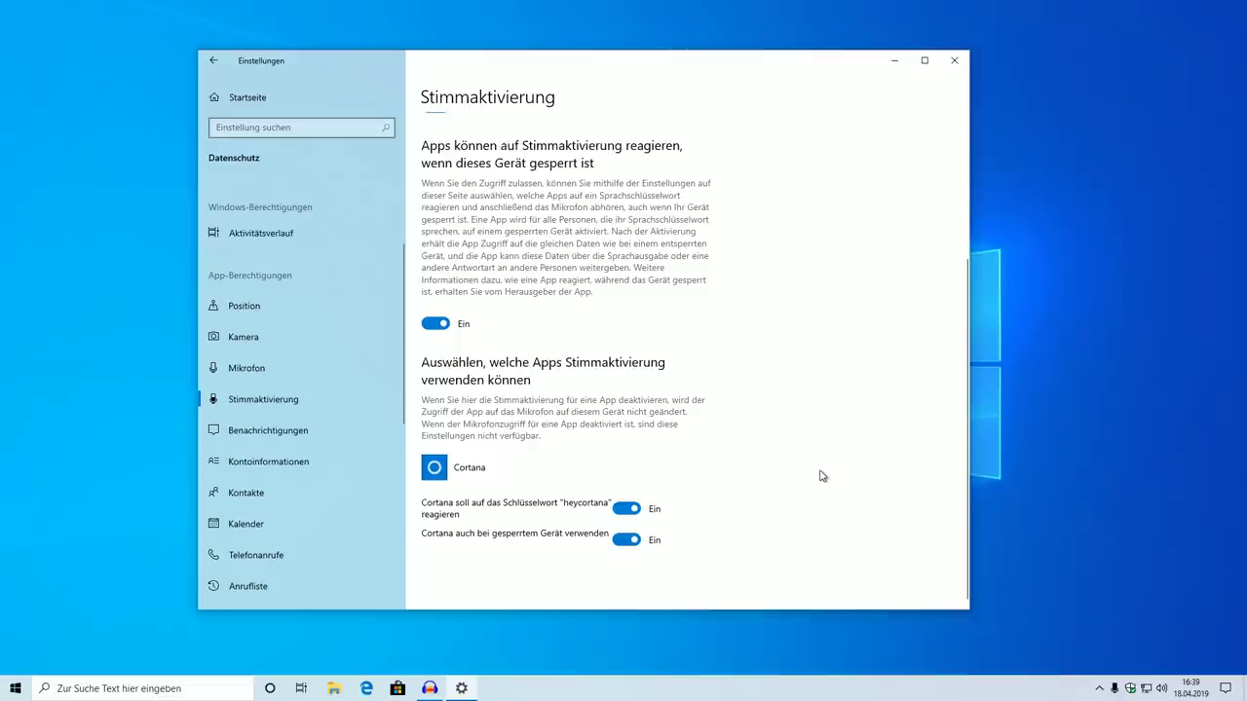
pyautogui.scroll(5, 821, 476)
pyautogui.click(955, 60)
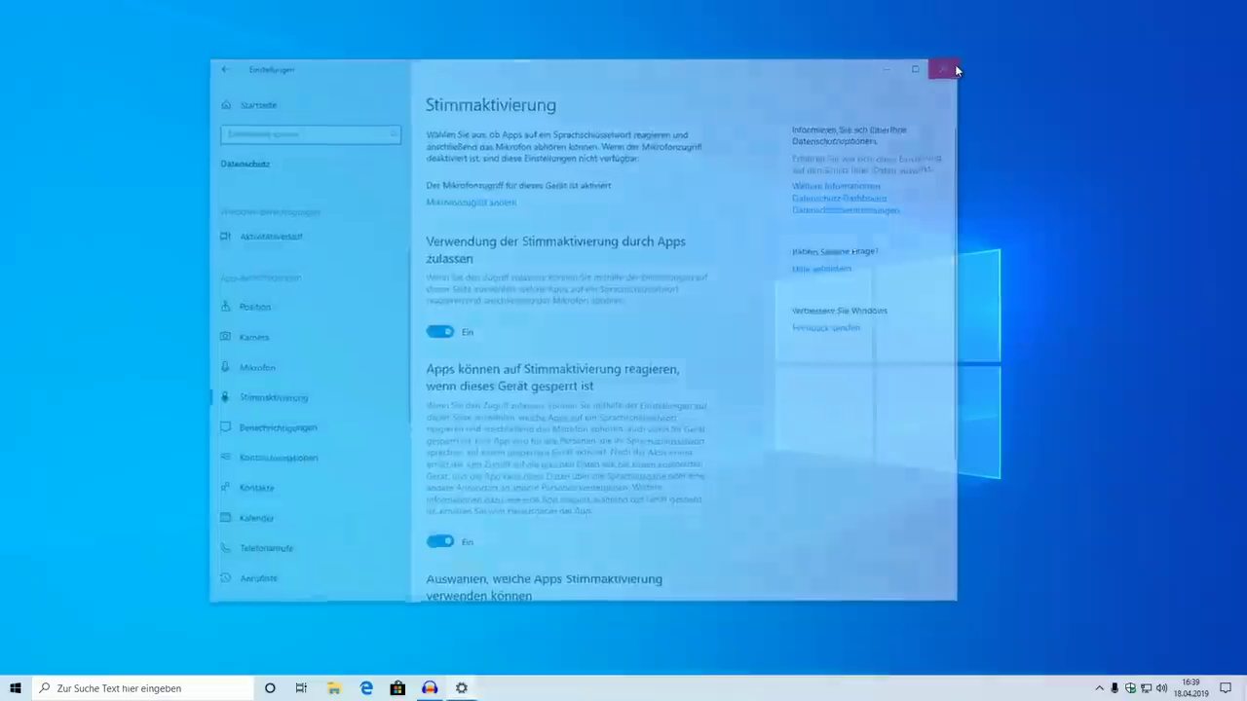
# Hide the Cortana and Task View buttons from the taskbar
pyautogui.rightClick(465, 689)
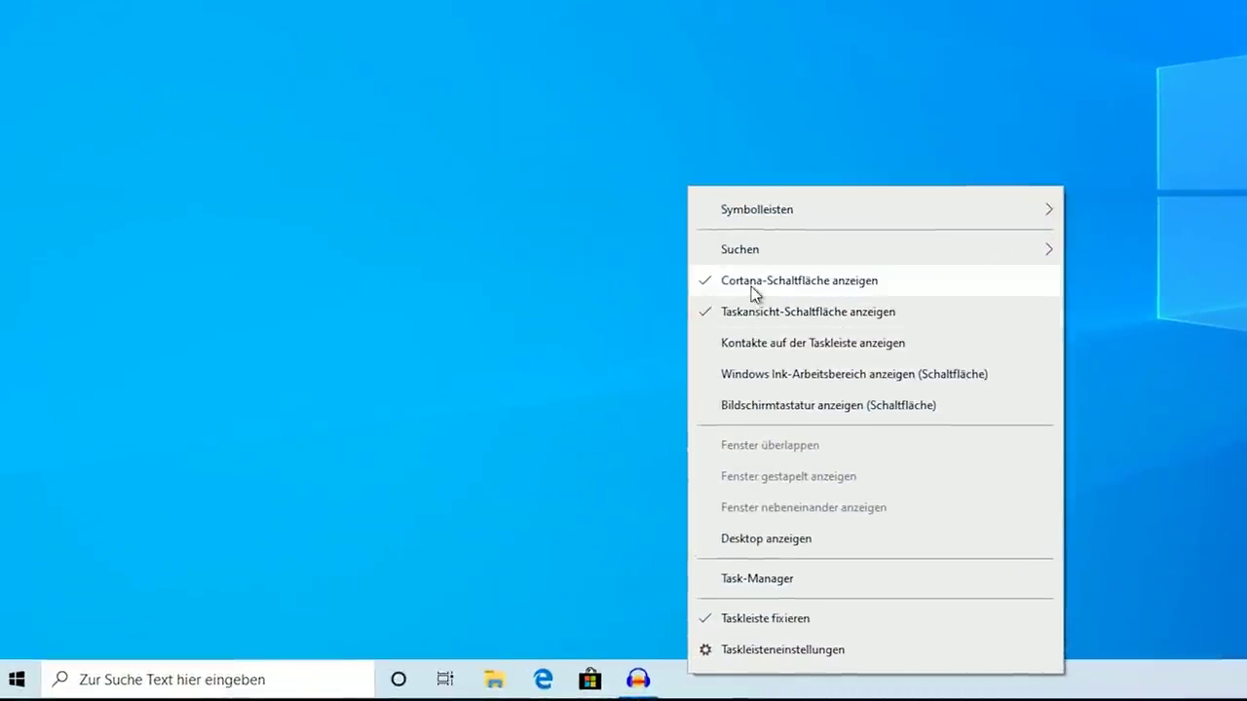
pyautogui.click(751, 287)
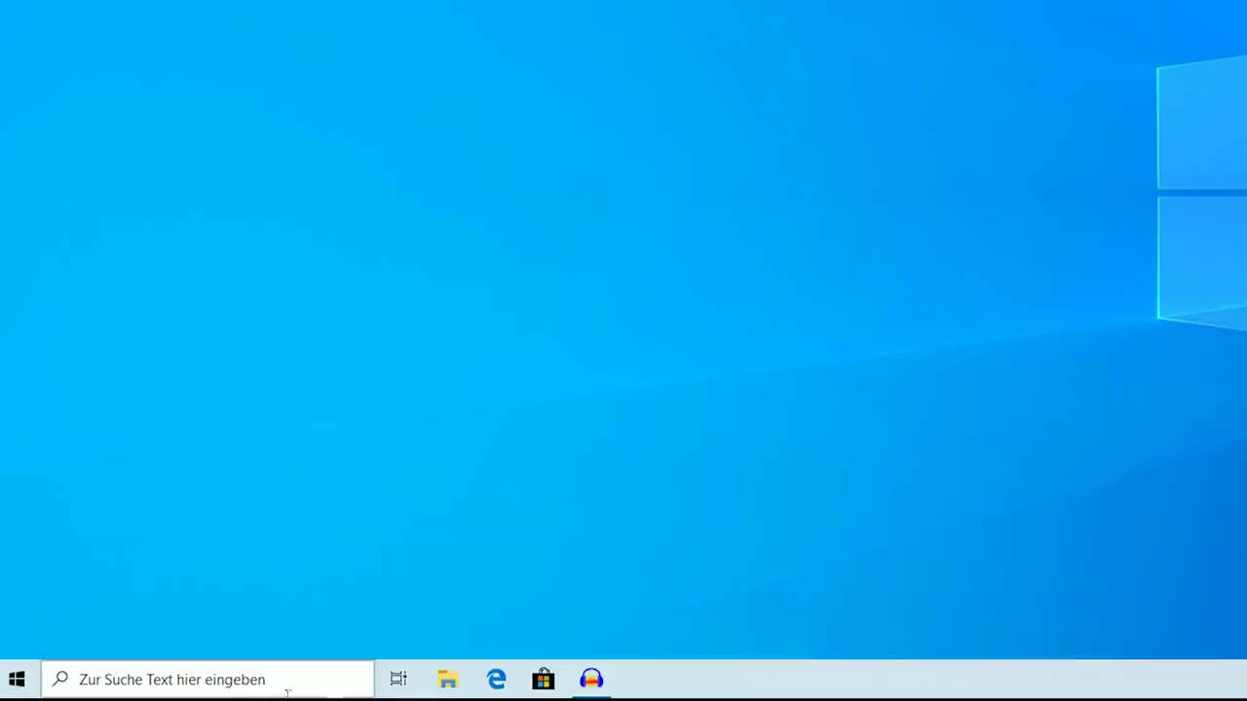
pyautogui.rightClick(707, 672)
pyautogui.click(767, 306)
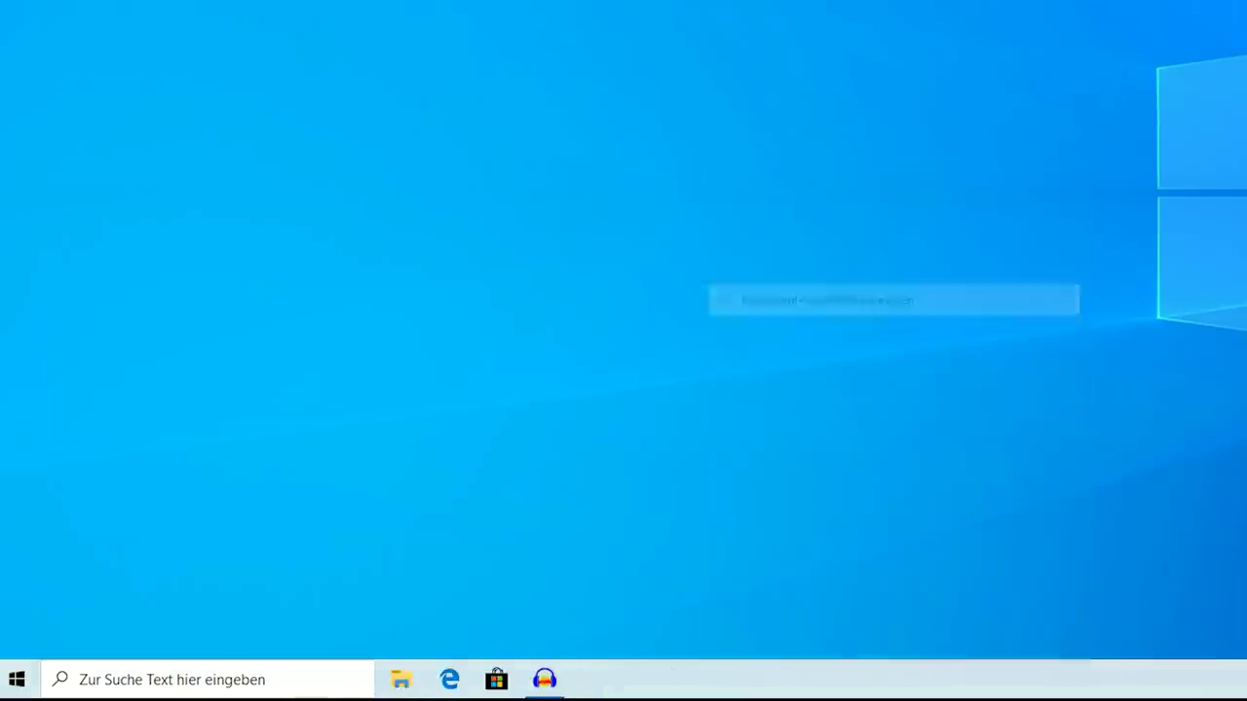
# Cycle taskbar search through Ausgeblendet and Suchsymbol, ending on Suchfeld anzeigen
pyautogui.rightClick(709, 685)
pyautogui.moveTo(974, 274)
pyautogui.click(1138, 277)
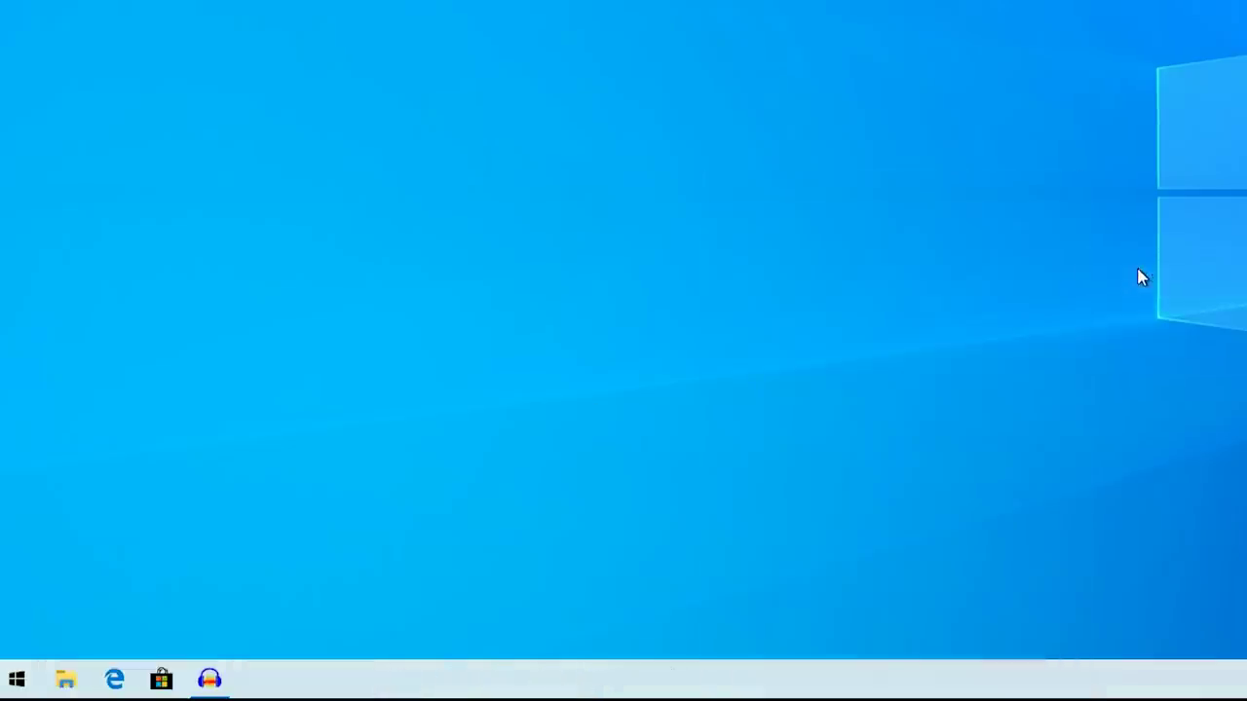
pyautogui.rightClick(589, 682)
pyautogui.moveTo(760, 272)
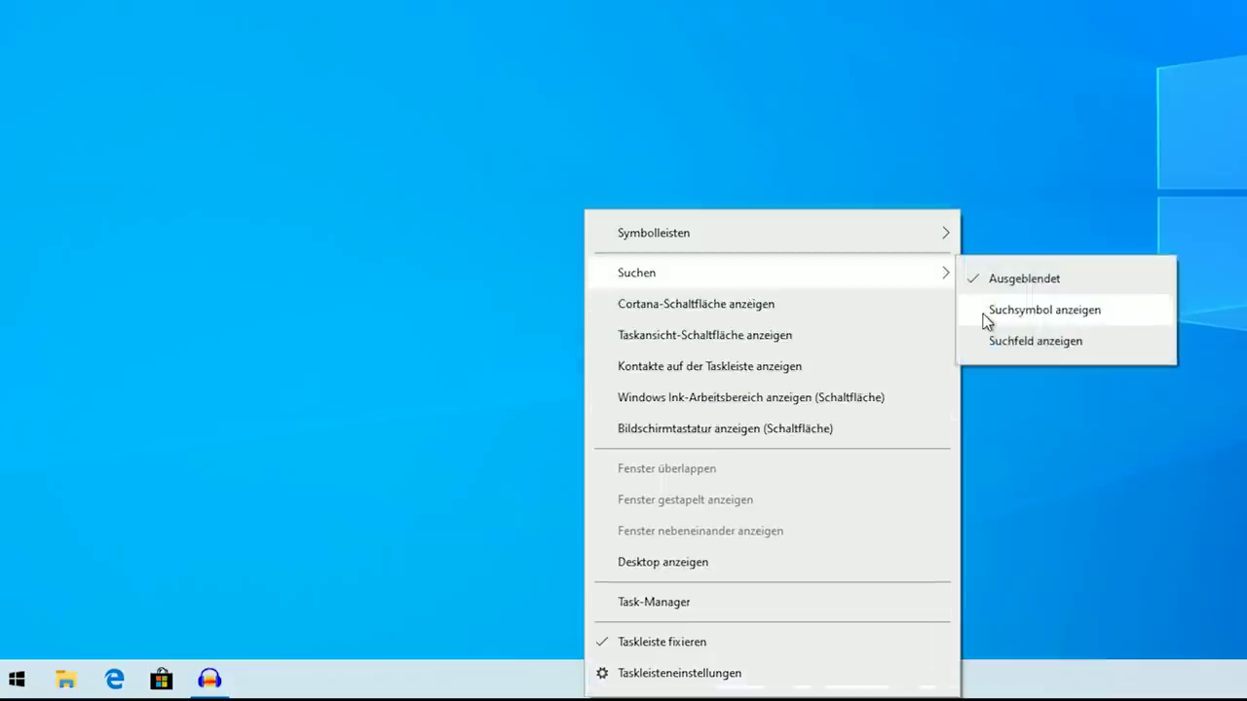
pyautogui.click(985, 310)
pyautogui.rightClick(645, 682)
pyautogui.moveTo(835, 273)
pyautogui.click(1094, 340)
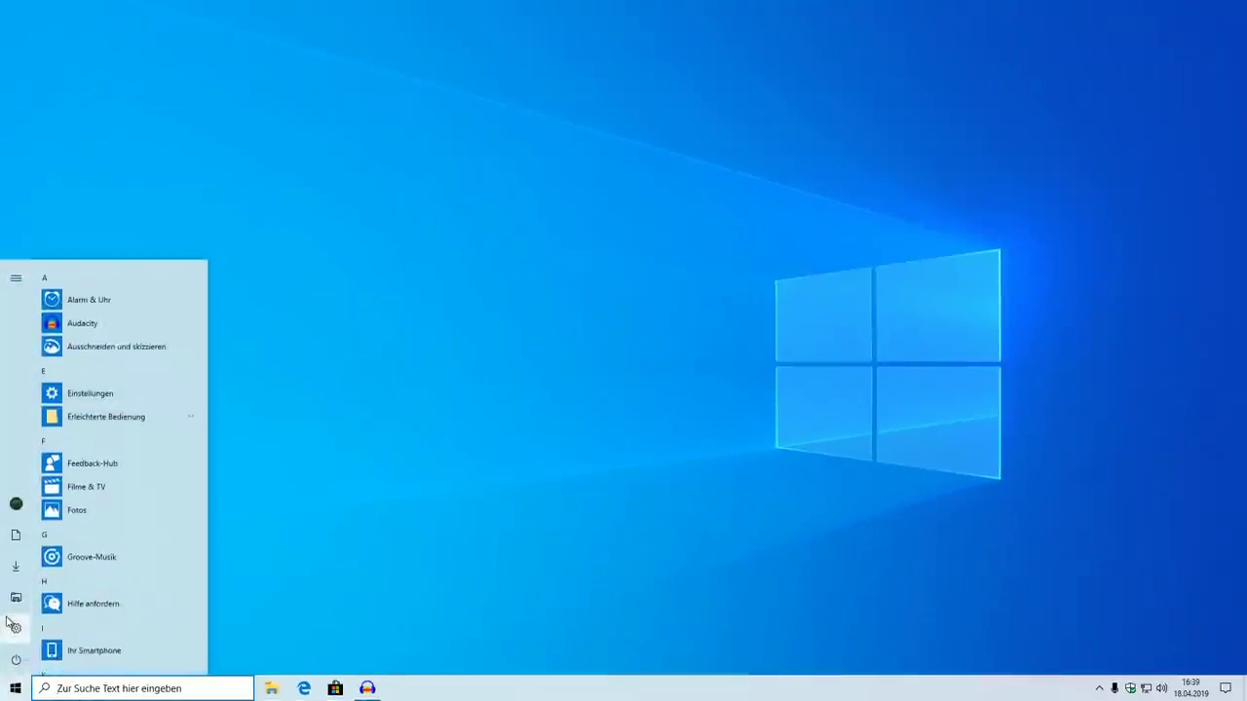
# Open Windows Settings and go to the Suche category
pyautogui.click(13, 626)
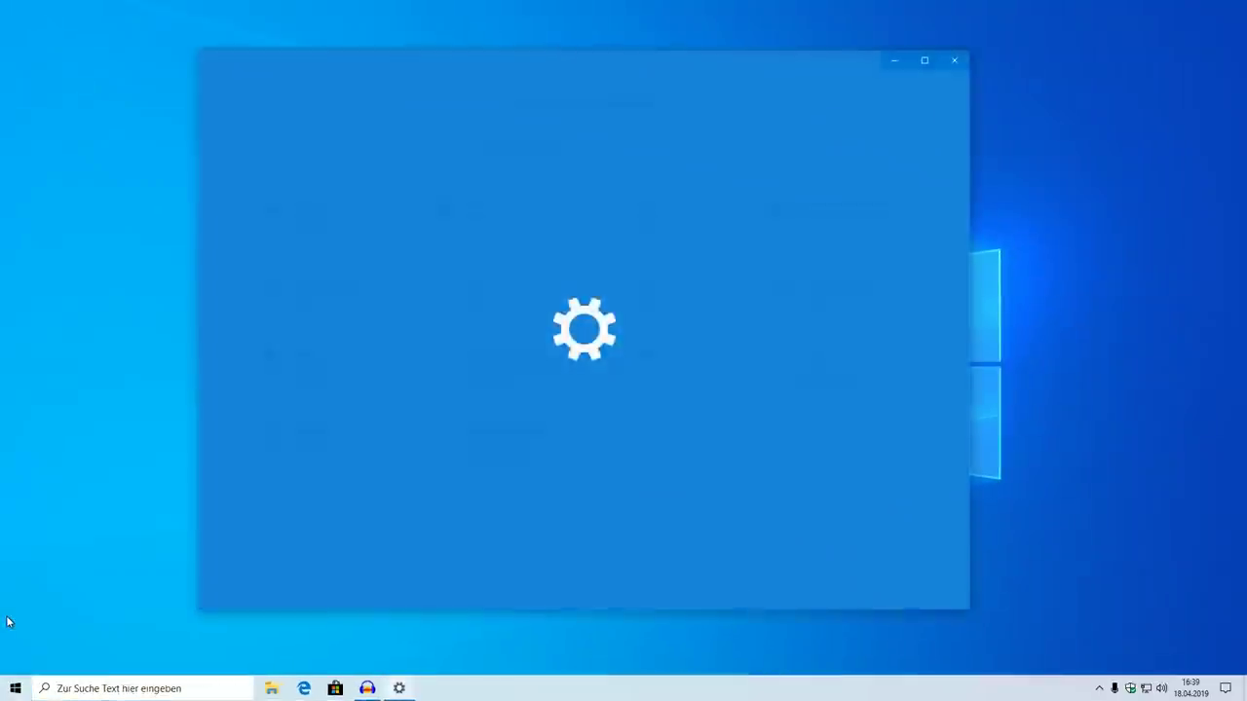
pyautogui.moveTo(680, 64); pyautogui.dragTo(704, 70)
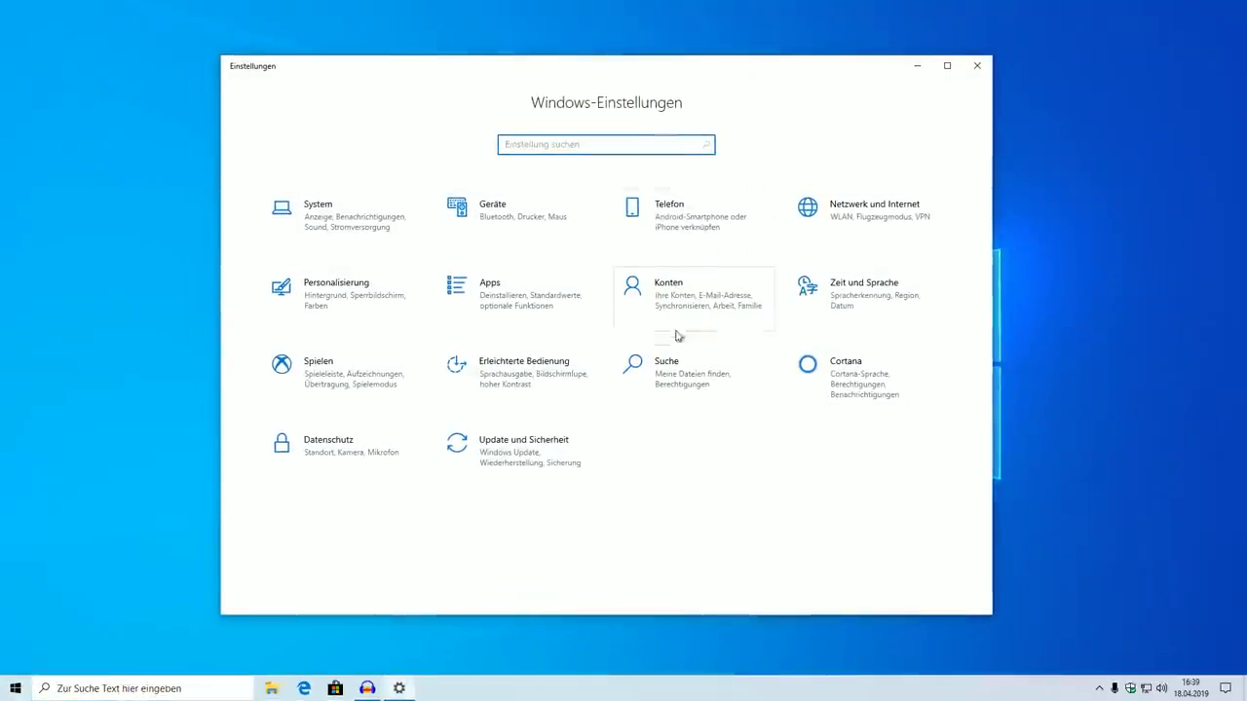
pyautogui.click(676, 362)
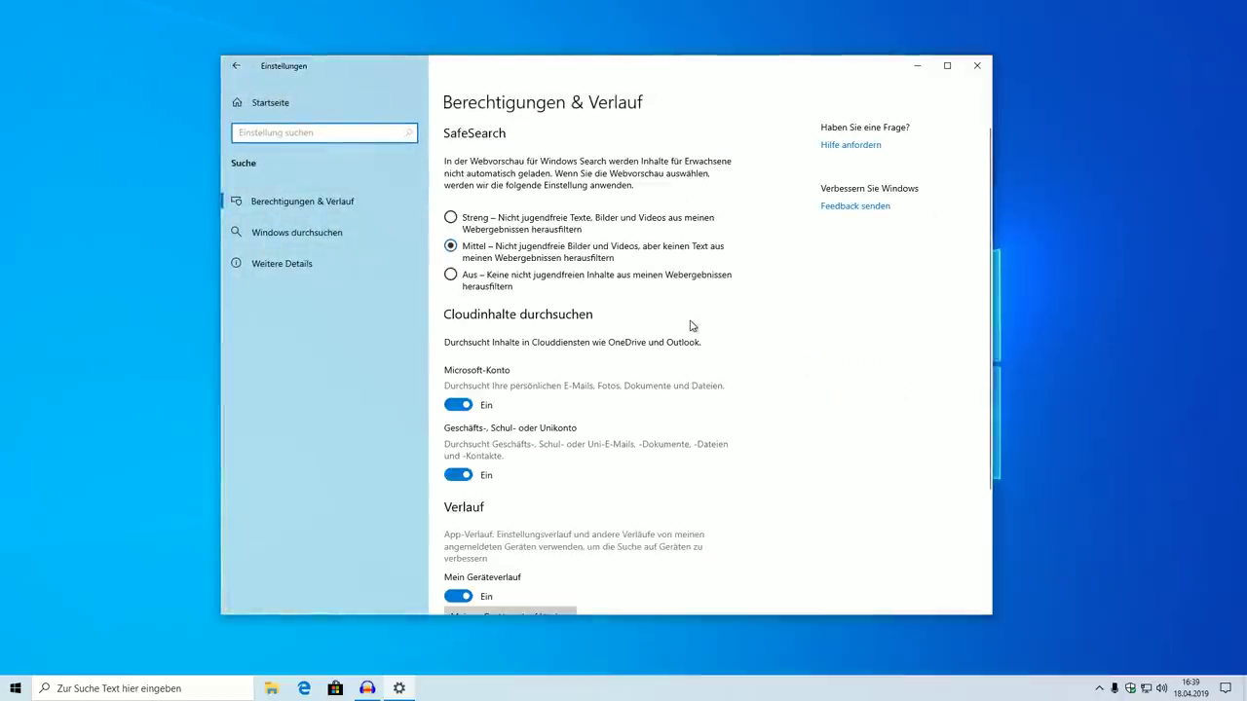
pyautogui.click(238, 67)
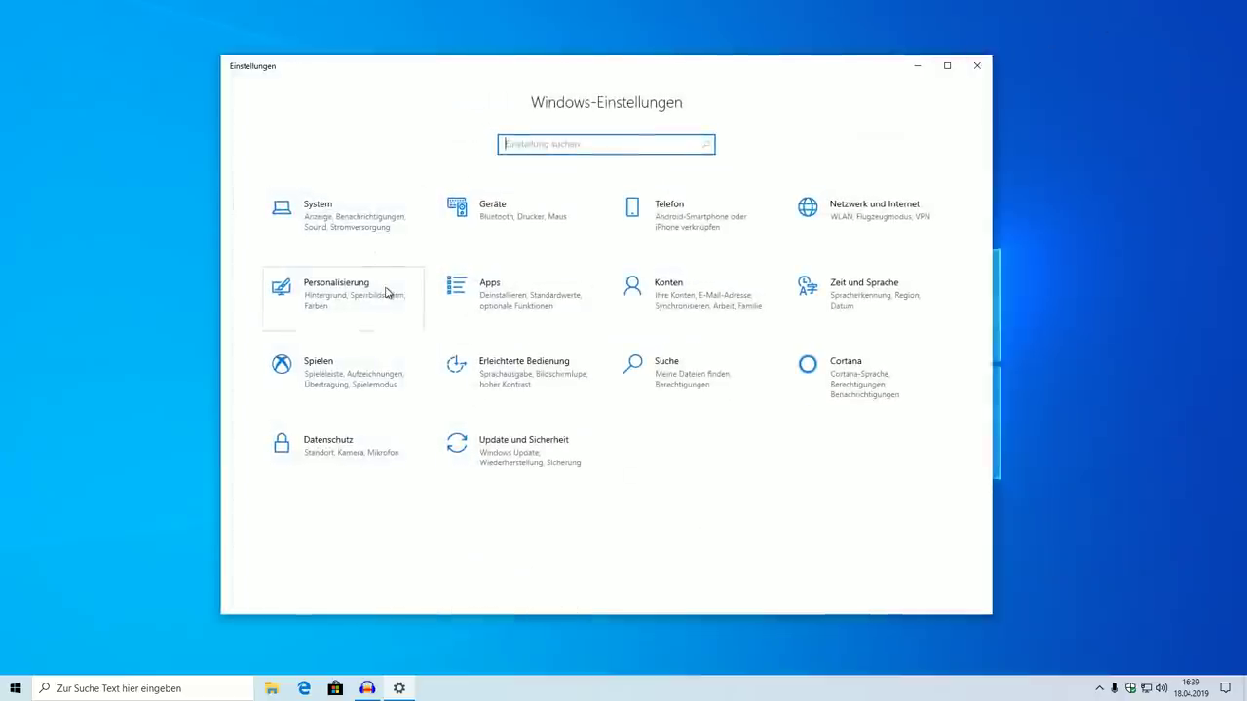
pyautogui.click(638, 381)
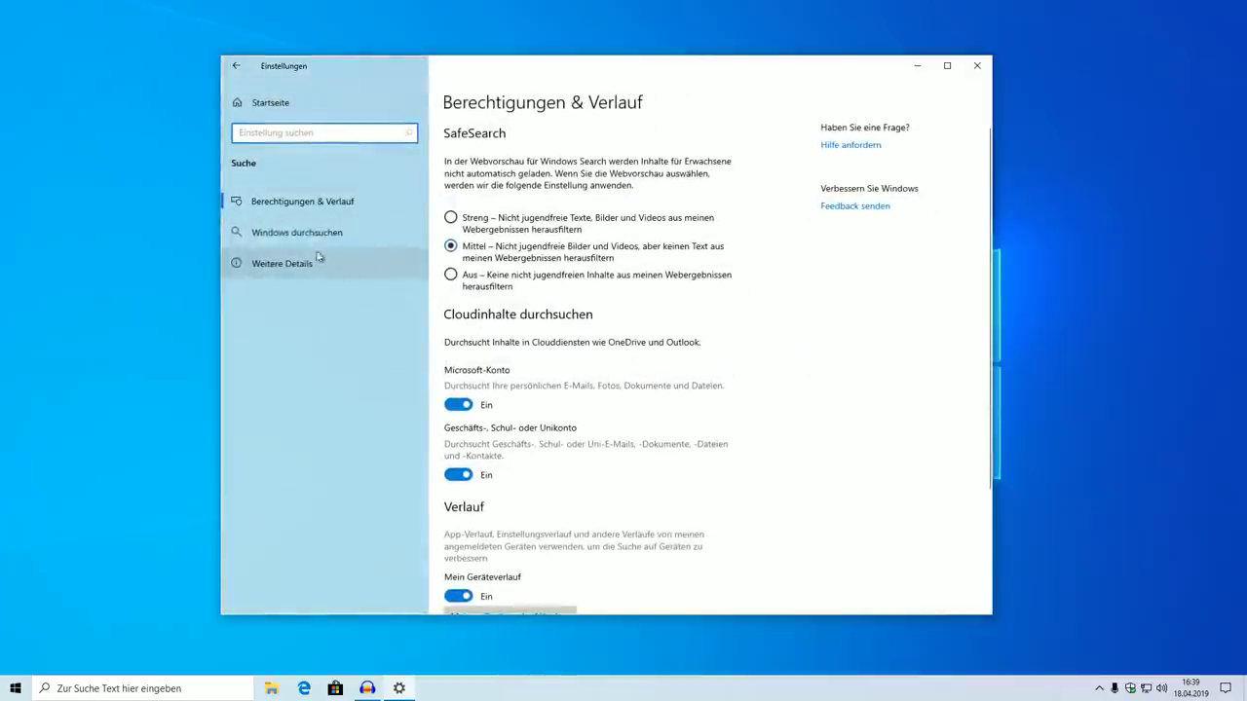
# On Windows durchsuchen, set Meine Dateien finden to Erweitert, then close Settings
pyautogui.click(292, 238)
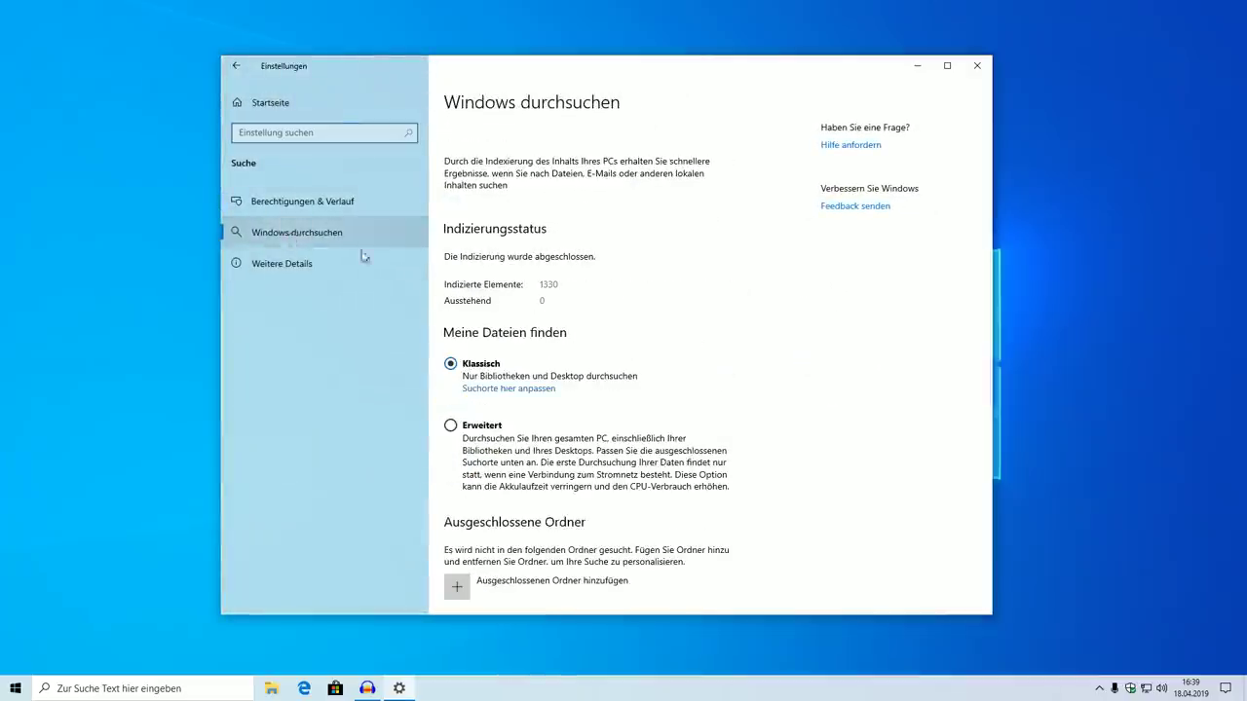
pyautogui.scroll(-2, 702, 371)
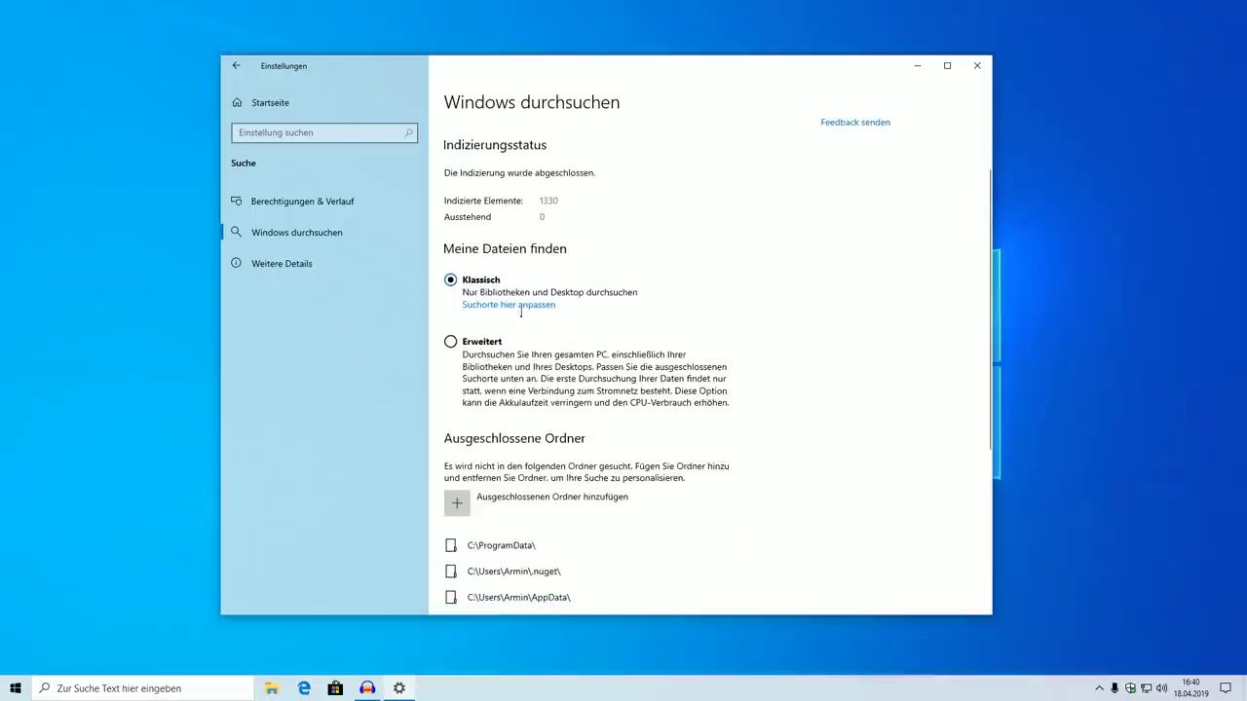
pyautogui.scroll(-1, 576, 296)
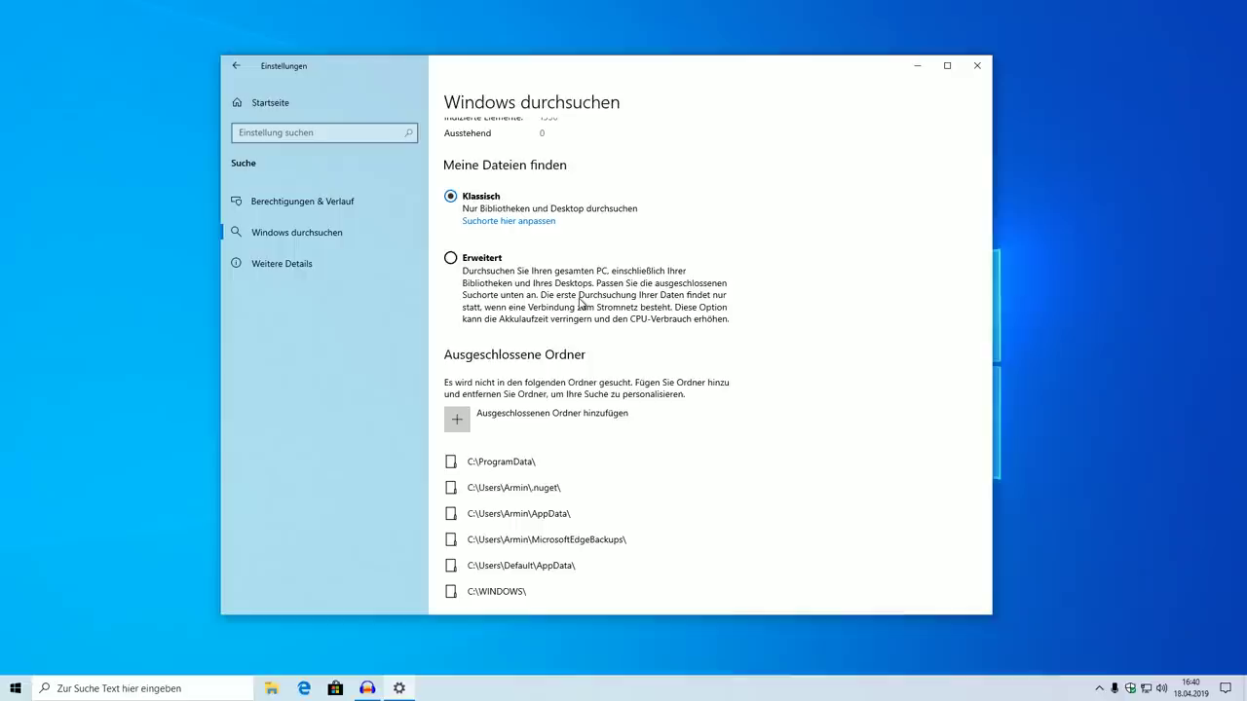
pyautogui.scroll(2, 585, 307)
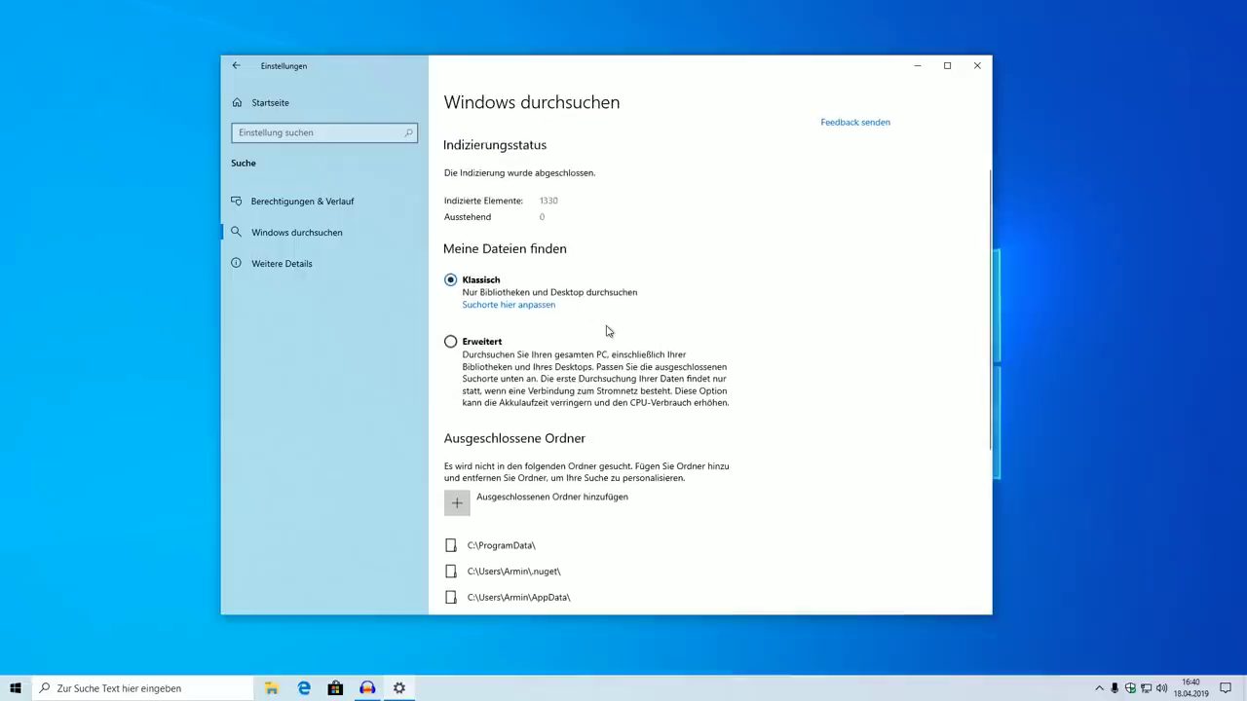
pyautogui.click(473, 345)
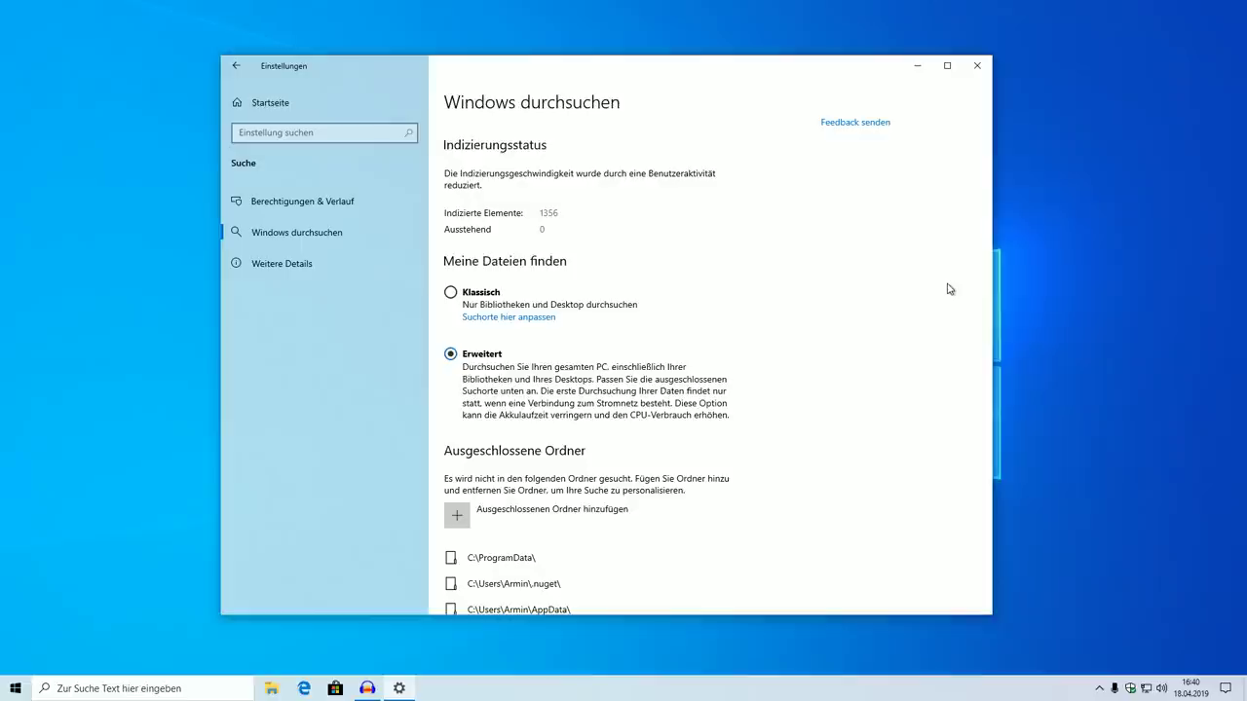
pyautogui.click(975, 67)
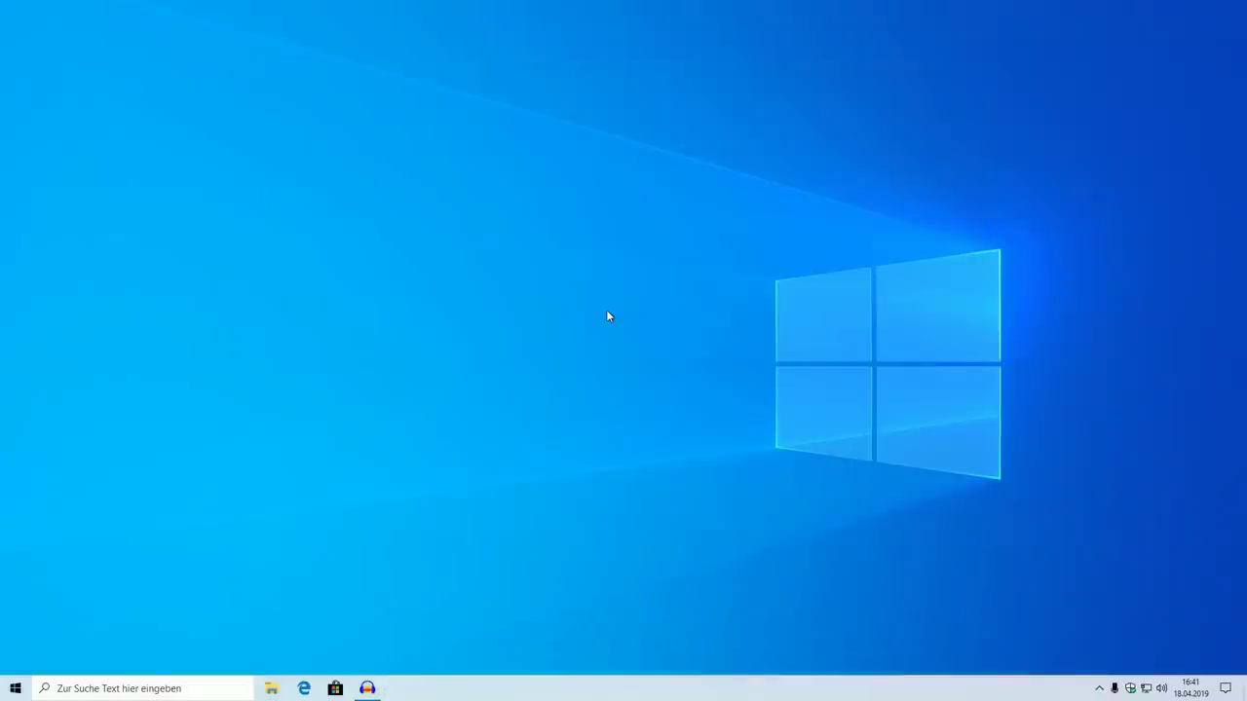
# Launch Settings from Start and go to Update und Sicherheit > Problembehandlung
pyautogui.click(15, 689)
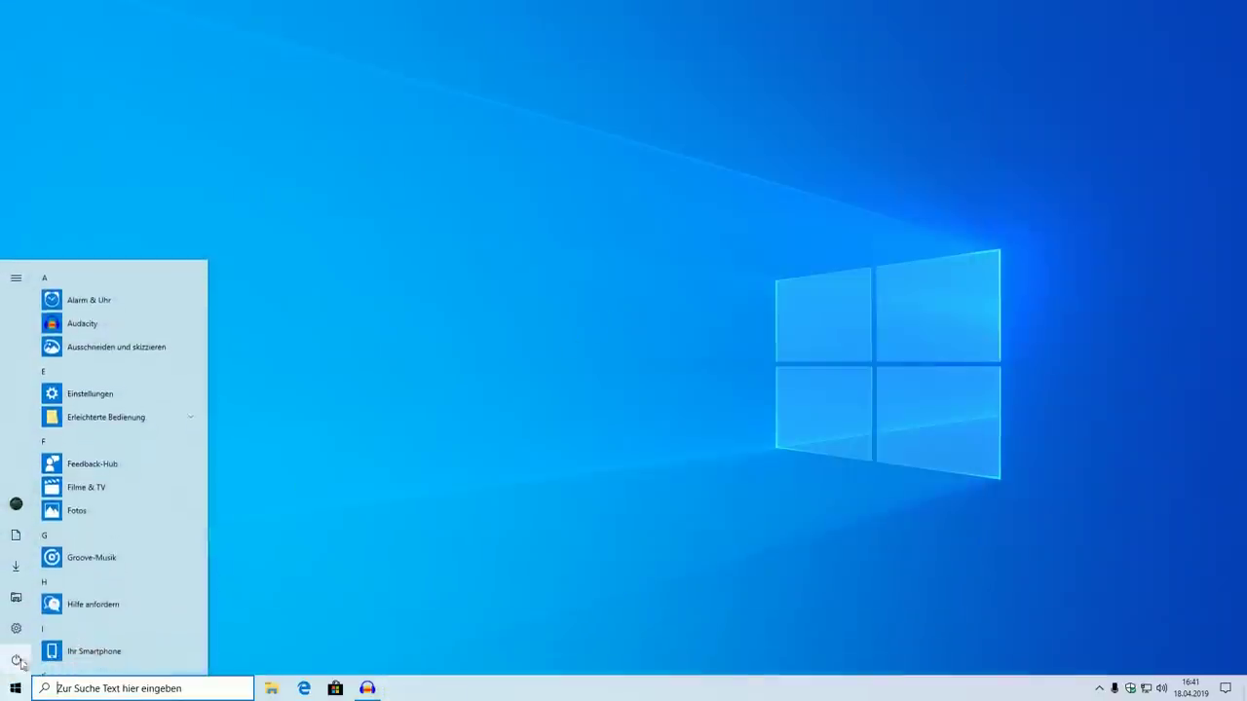
pyautogui.click(17, 638)
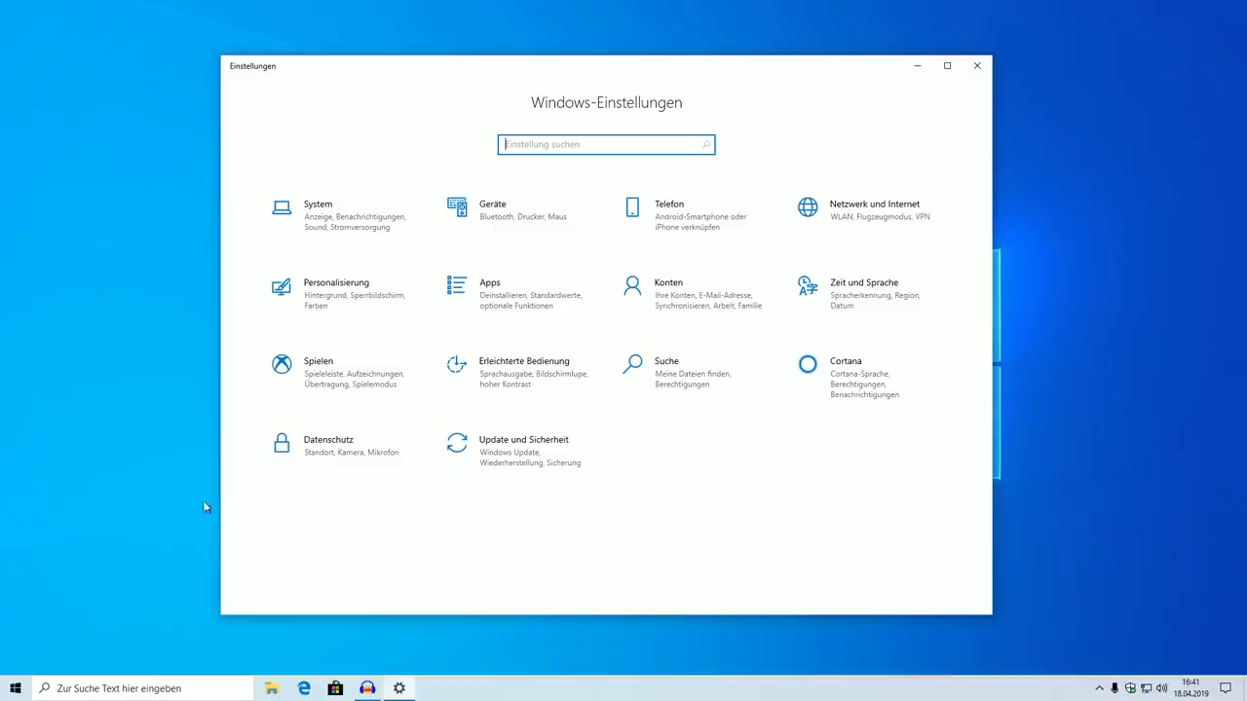
pyautogui.click(487, 470)
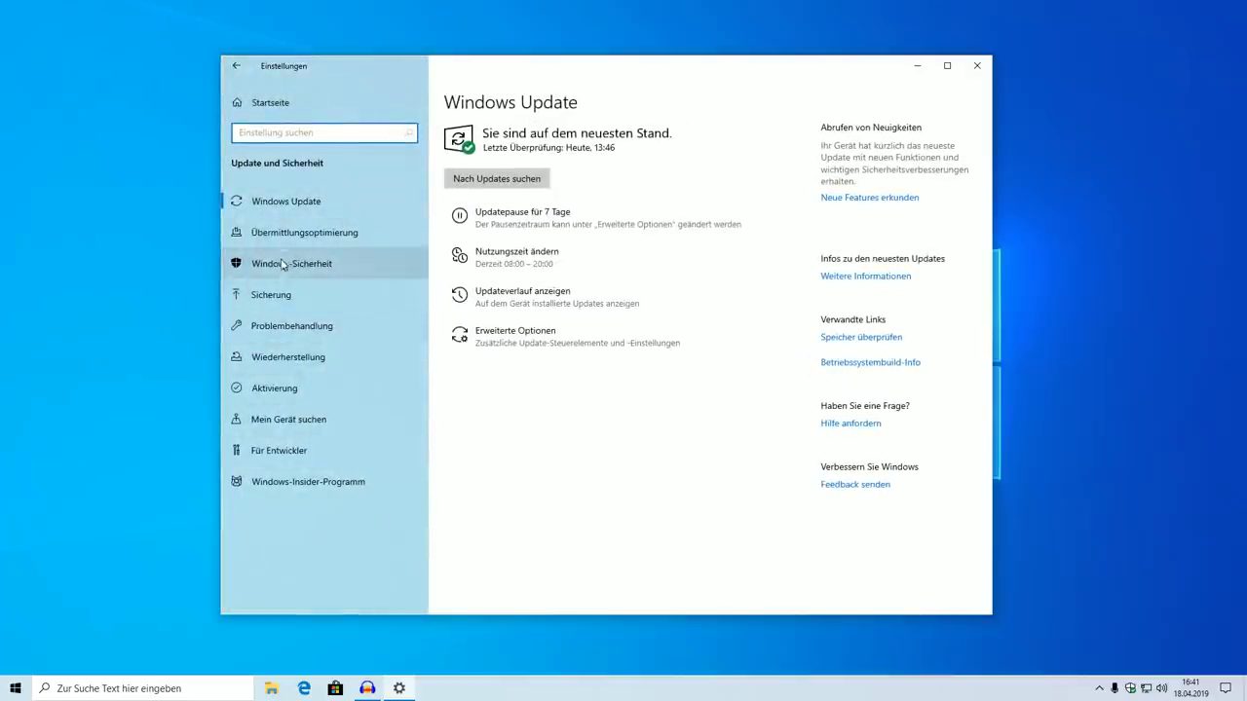
pyautogui.click(307, 328)
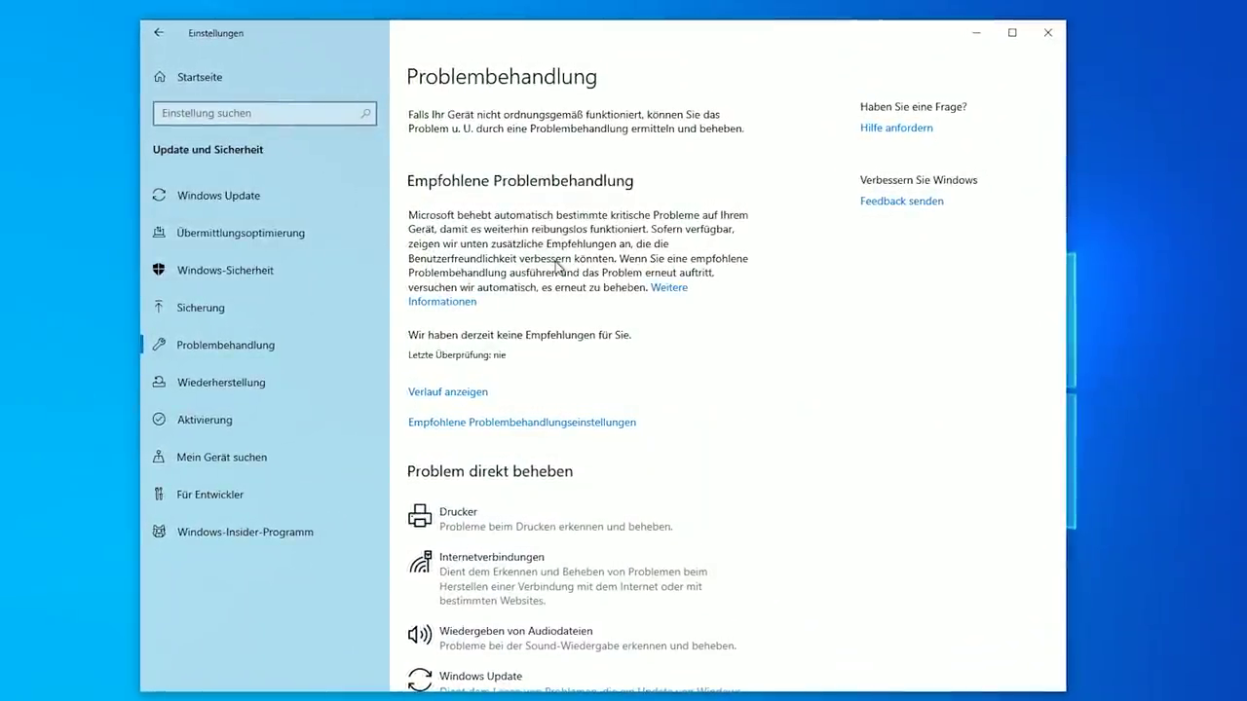
# Run the Drucker troubleshooter, then open the Verlauf anzeigen troubleshooting history
pyautogui.click(702, 518)
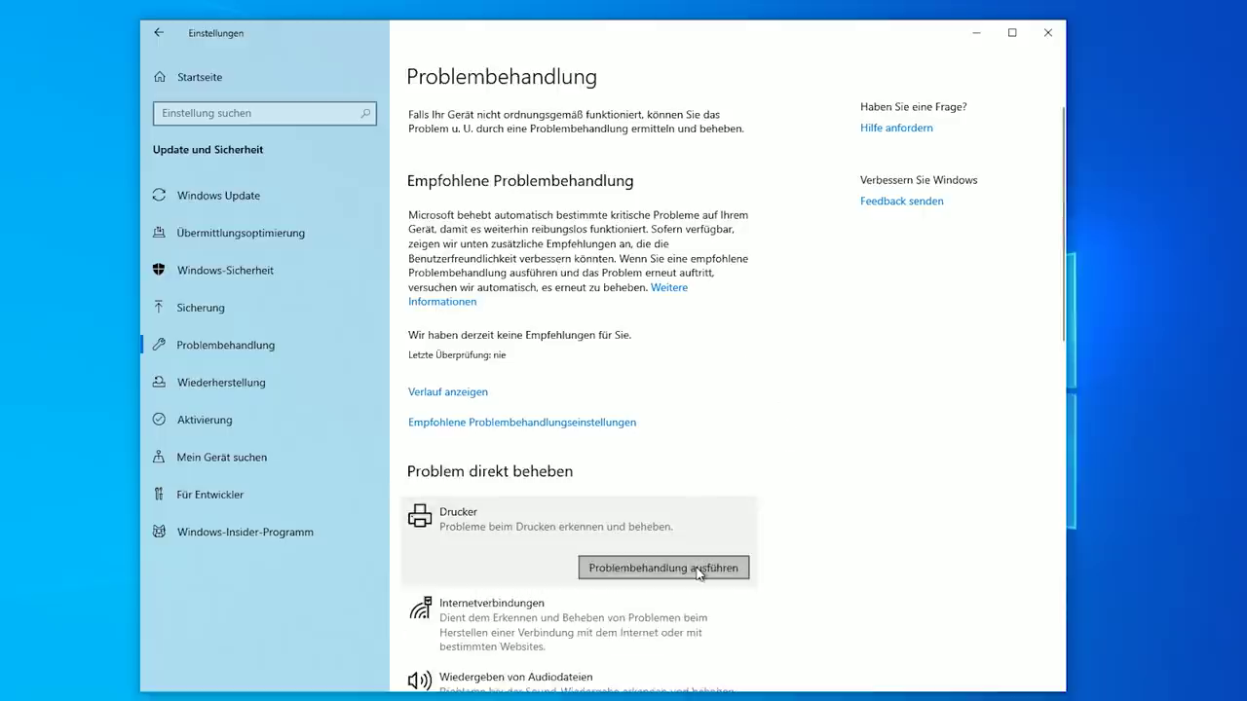
pyautogui.click(697, 571)
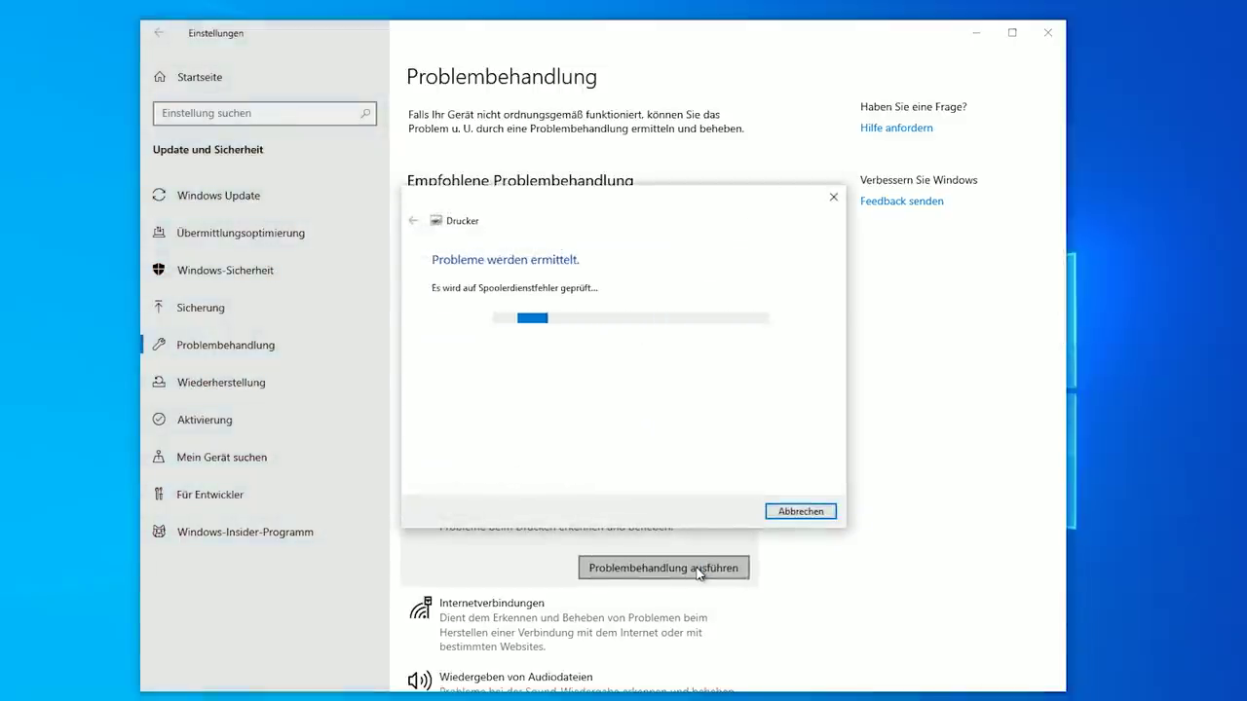
pyautogui.click(545, 589)
pyautogui.scroll(-1, 546, 589)
pyautogui.scroll(1, 545, 588)
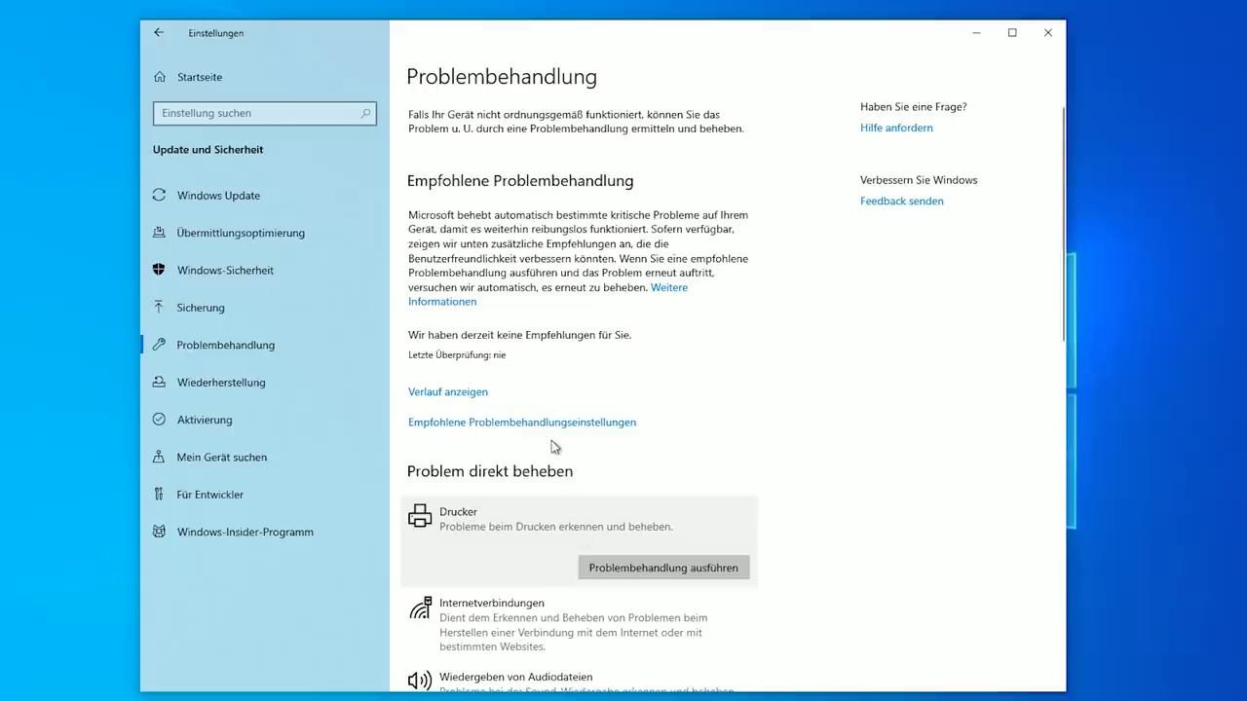
pyautogui.click(428, 392)
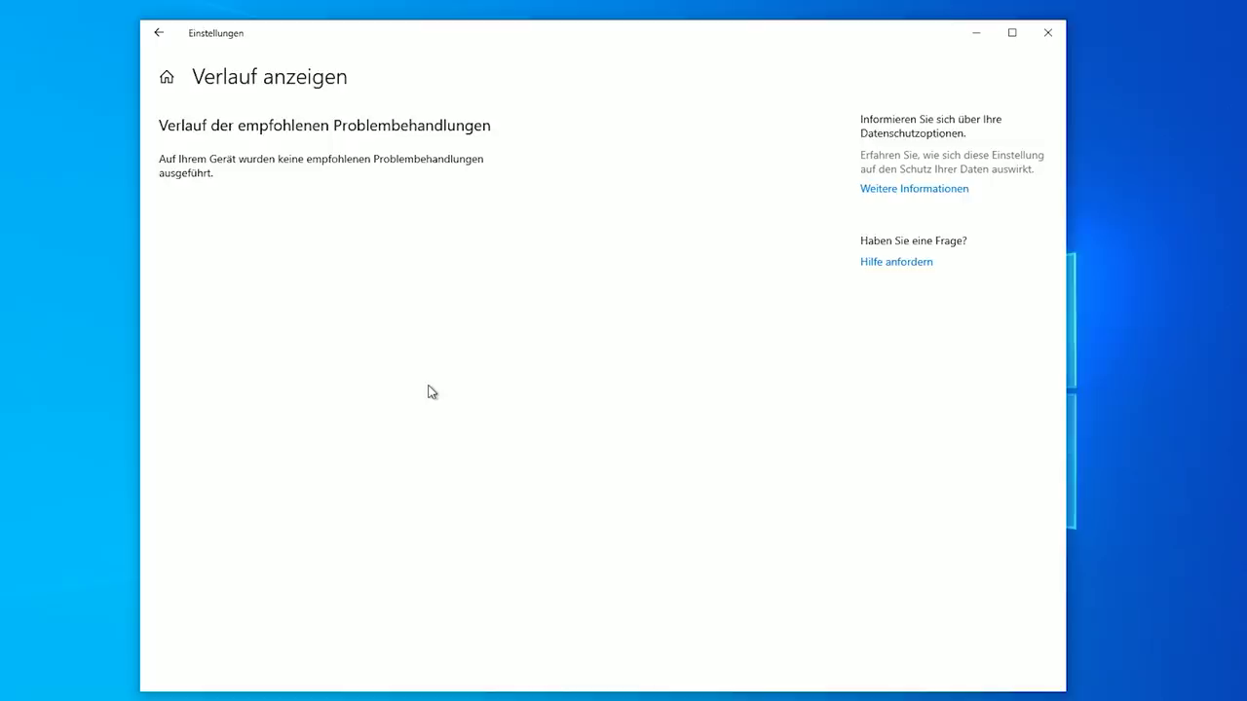
# Set recommended troubleshooting to 'Nur kritische Probleme beheben' and return to Problembehandlung
pyautogui.click(158, 32)
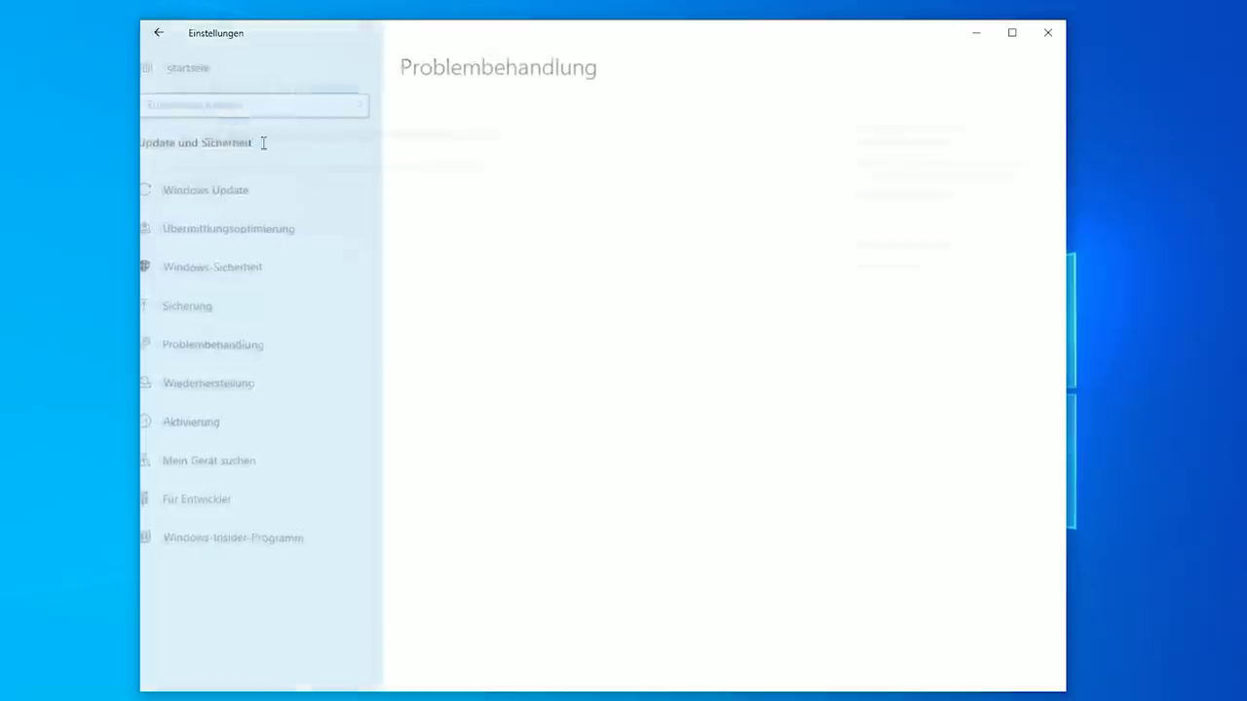
pyautogui.click(545, 425)
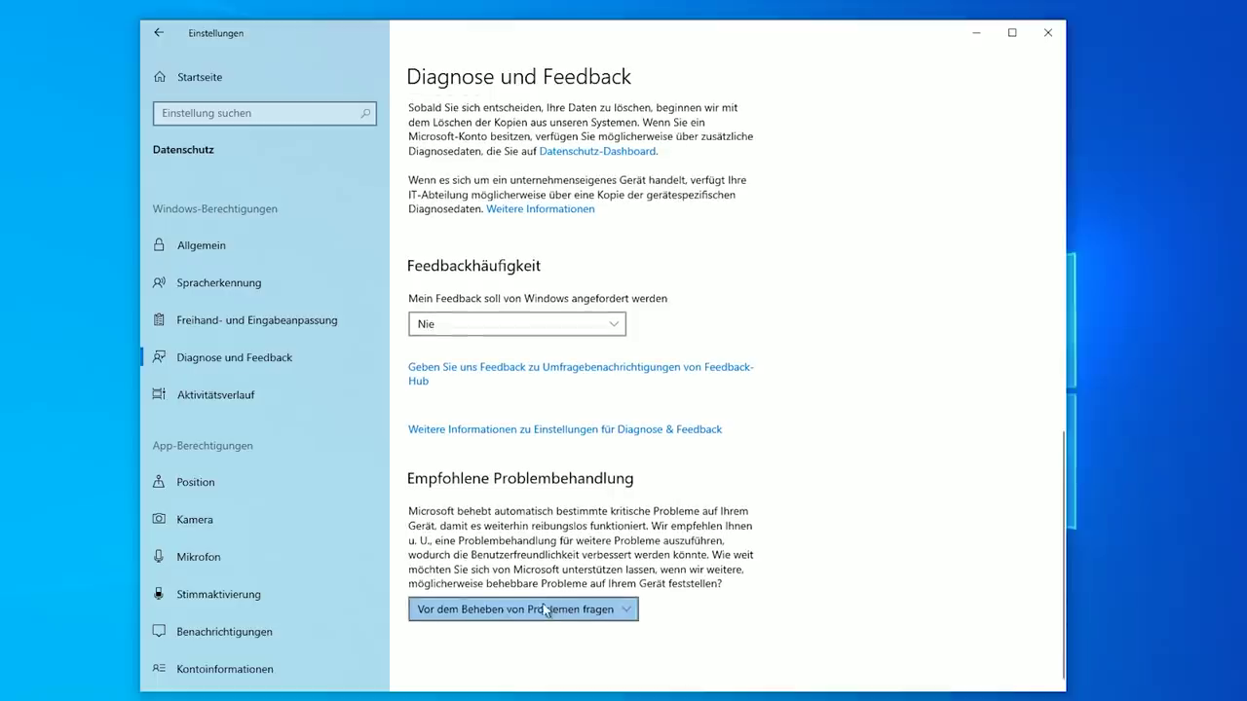
pyautogui.click(542, 610)
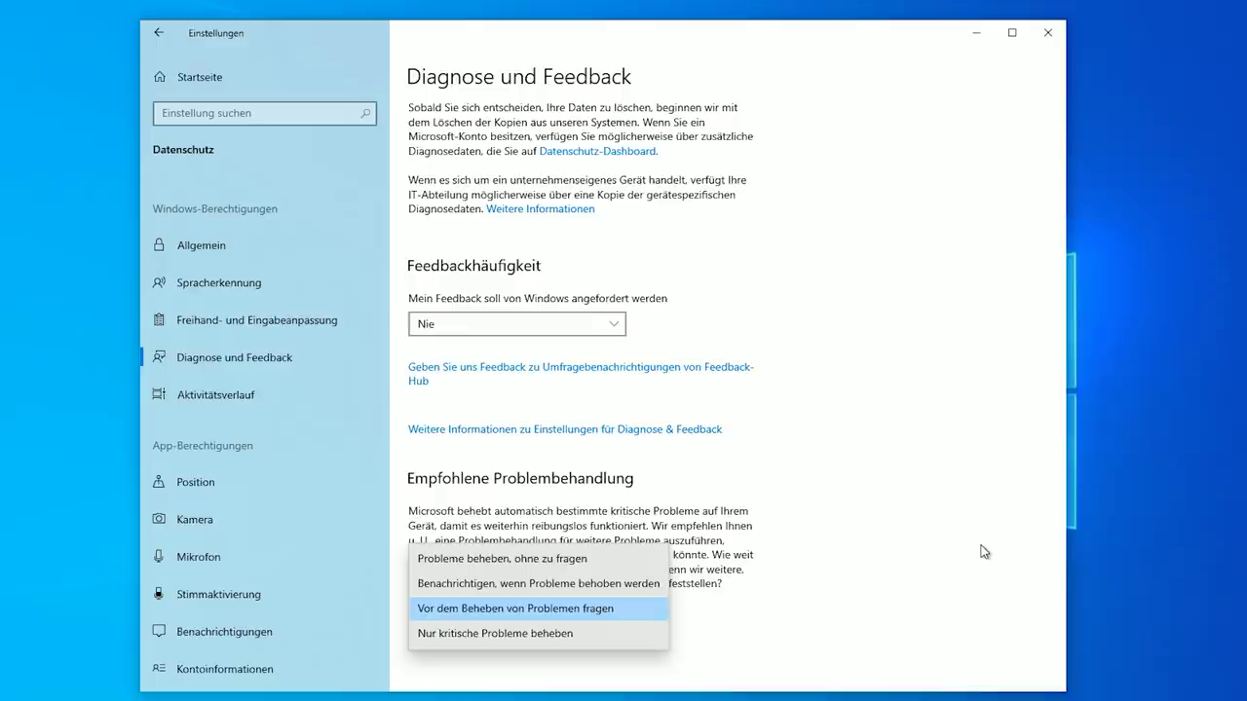
pyautogui.click(557, 634)
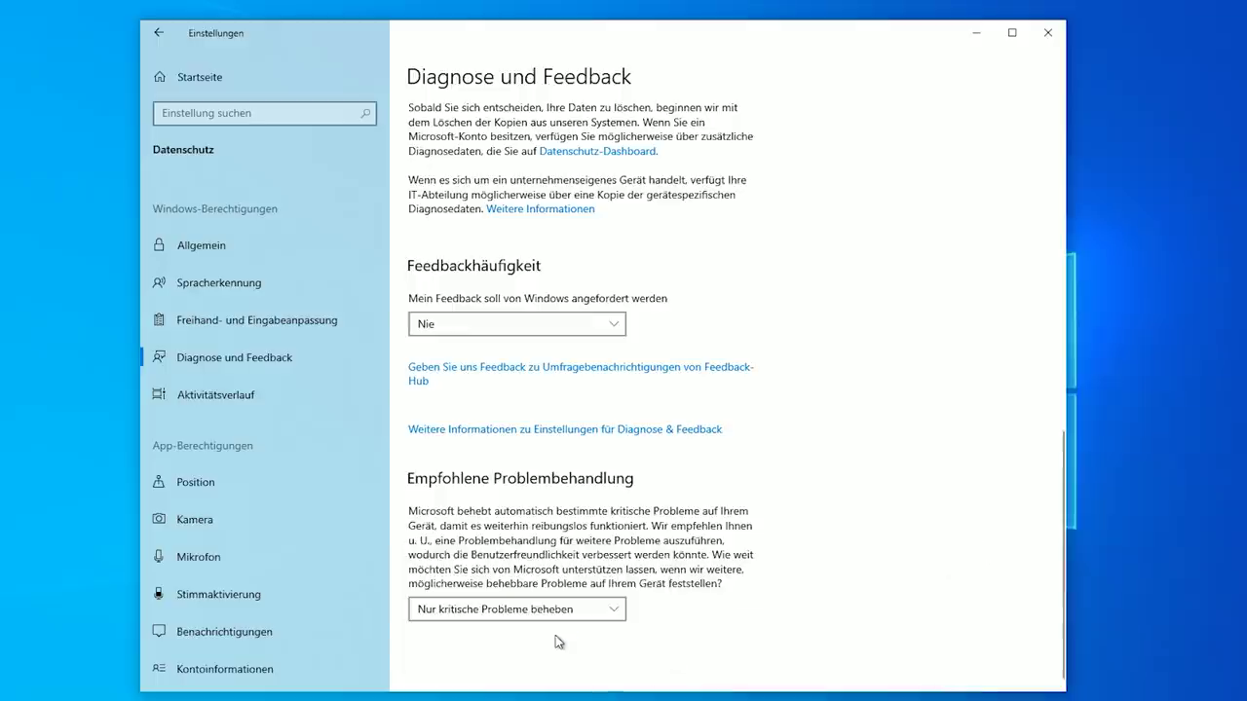
pyautogui.click(158, 35)
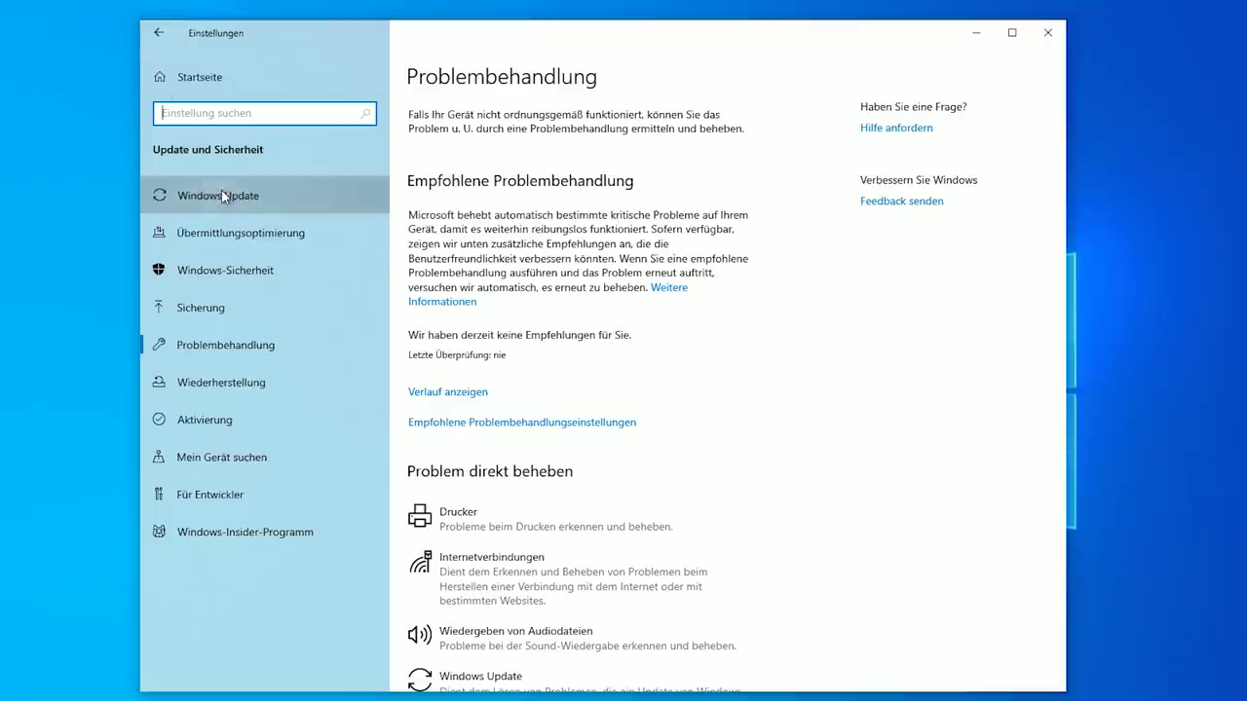
# Pause Windows updates for 7 days and extend the pause repeatedly until 23.05.2019
pyautogui.click(223, 196)
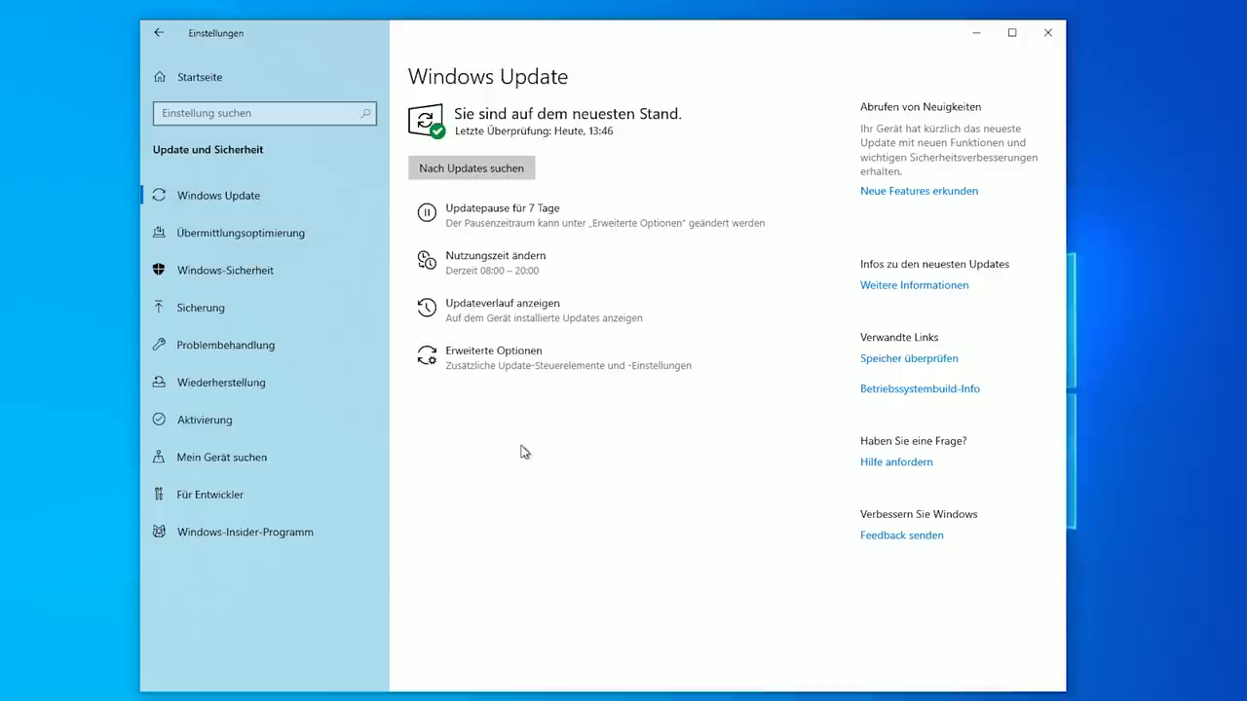
pyautogui.click(585, 220)
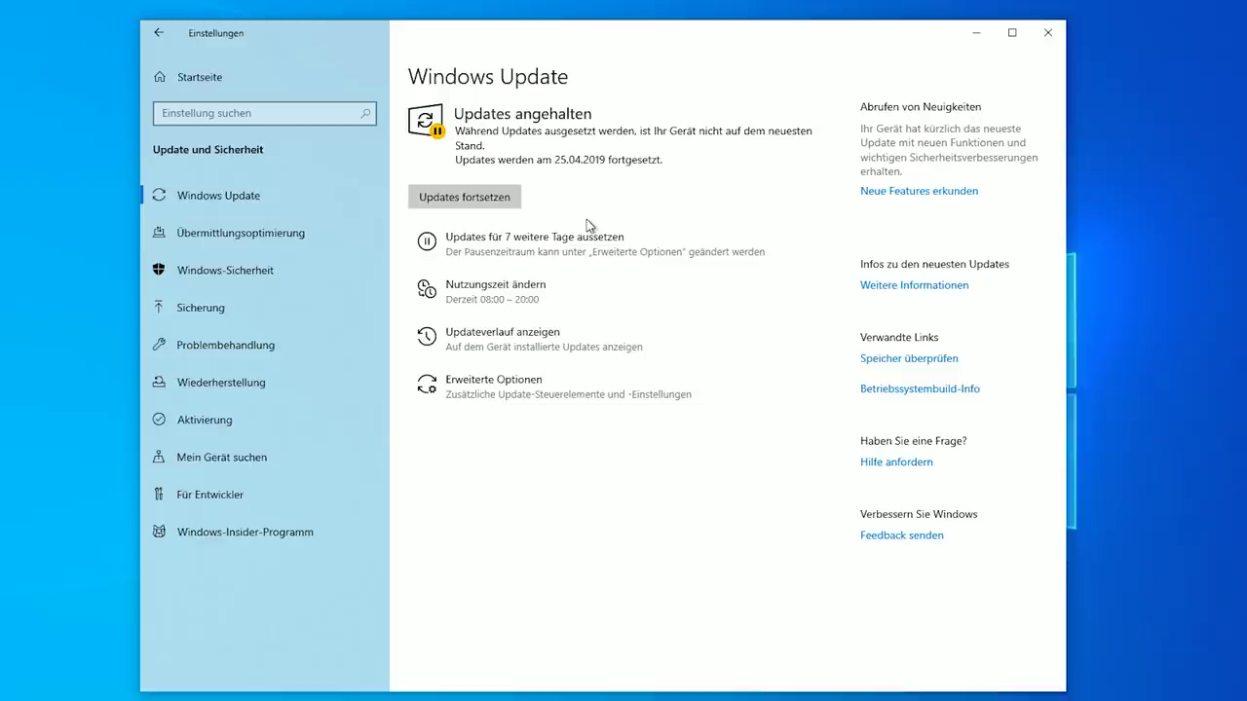
pyautogui.click(531, 252)
pyautogui.click(532, 252)
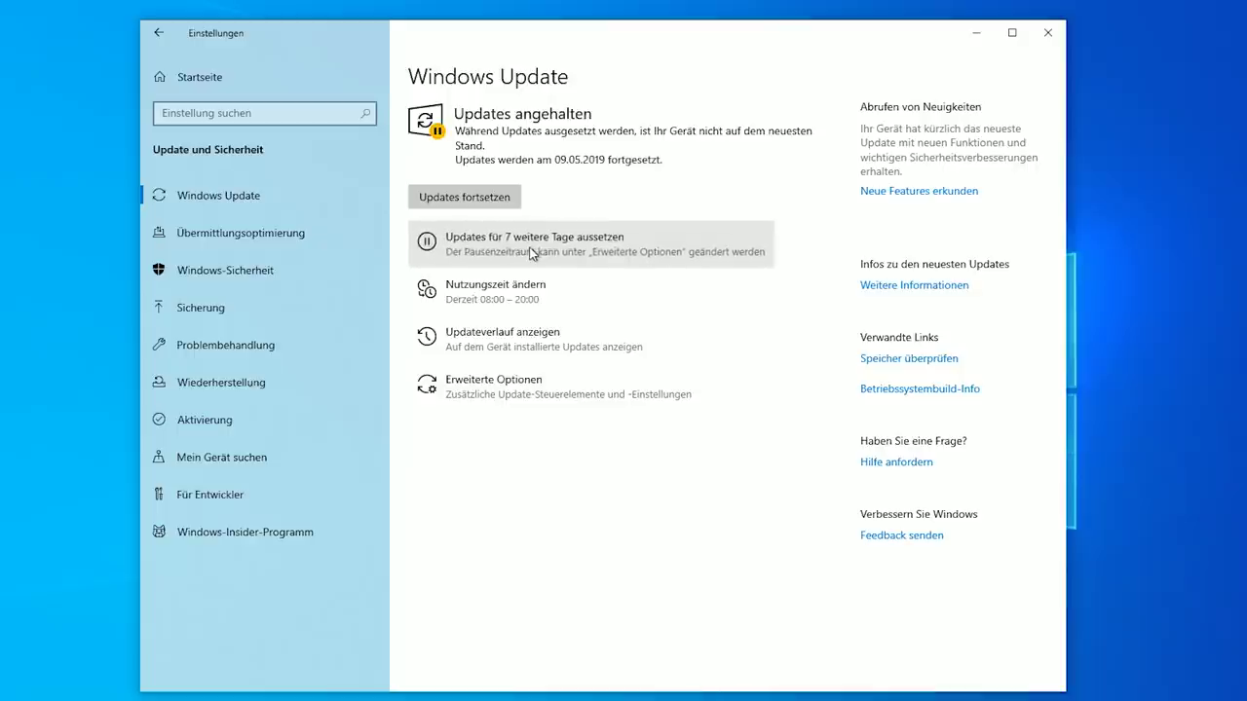
pyautogui.click(532, 253)
pyautogui.click(532, 252)
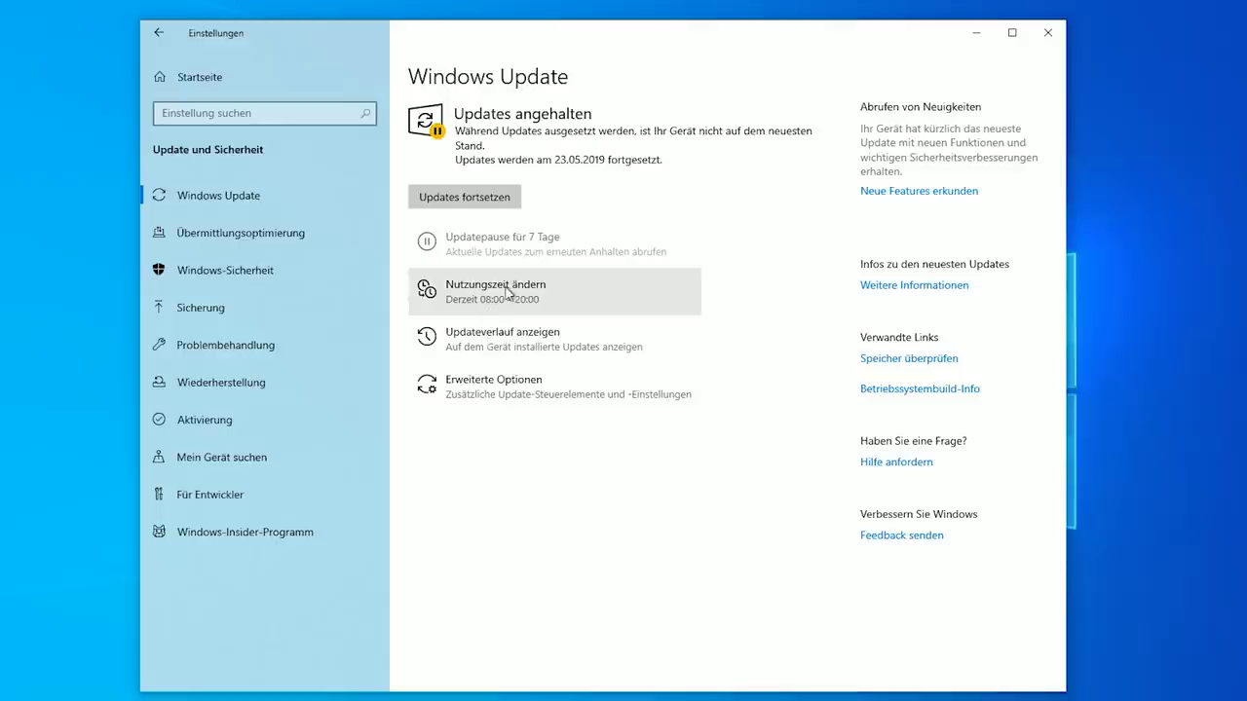
pyautogui.click(507, 292)
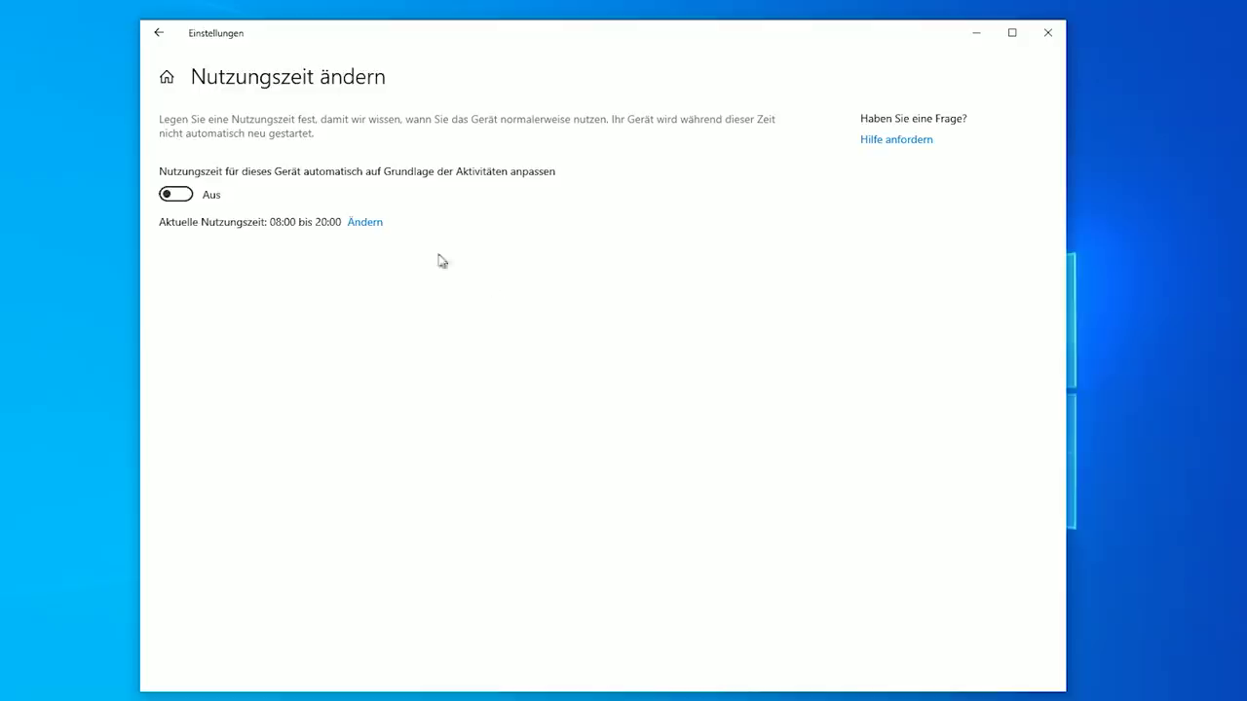
# Set active hours to 08:00–22:00, enable automatic adjustment, and return to Windows Update
pyautogui.click(364, 226)
pyautogui.click(473, 429)
pyautogui.click(466, 480)
pyautogui.click(463, 572)
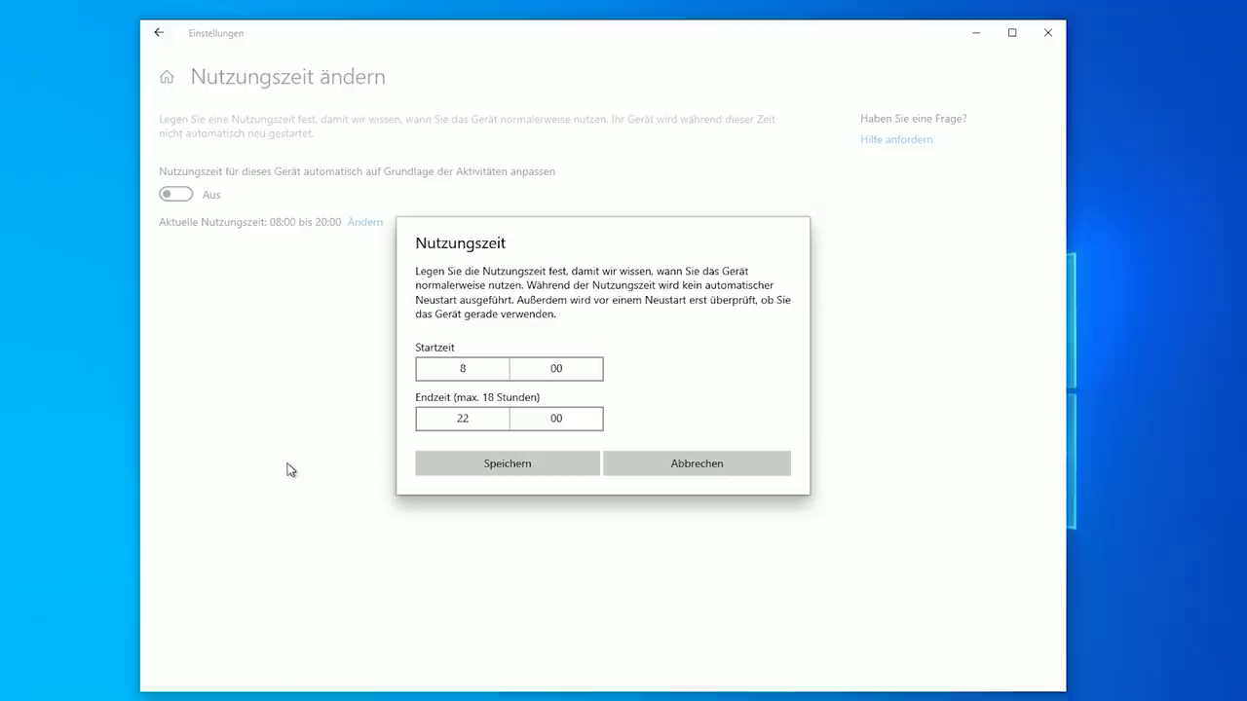
pyautogui.click(439, 463)
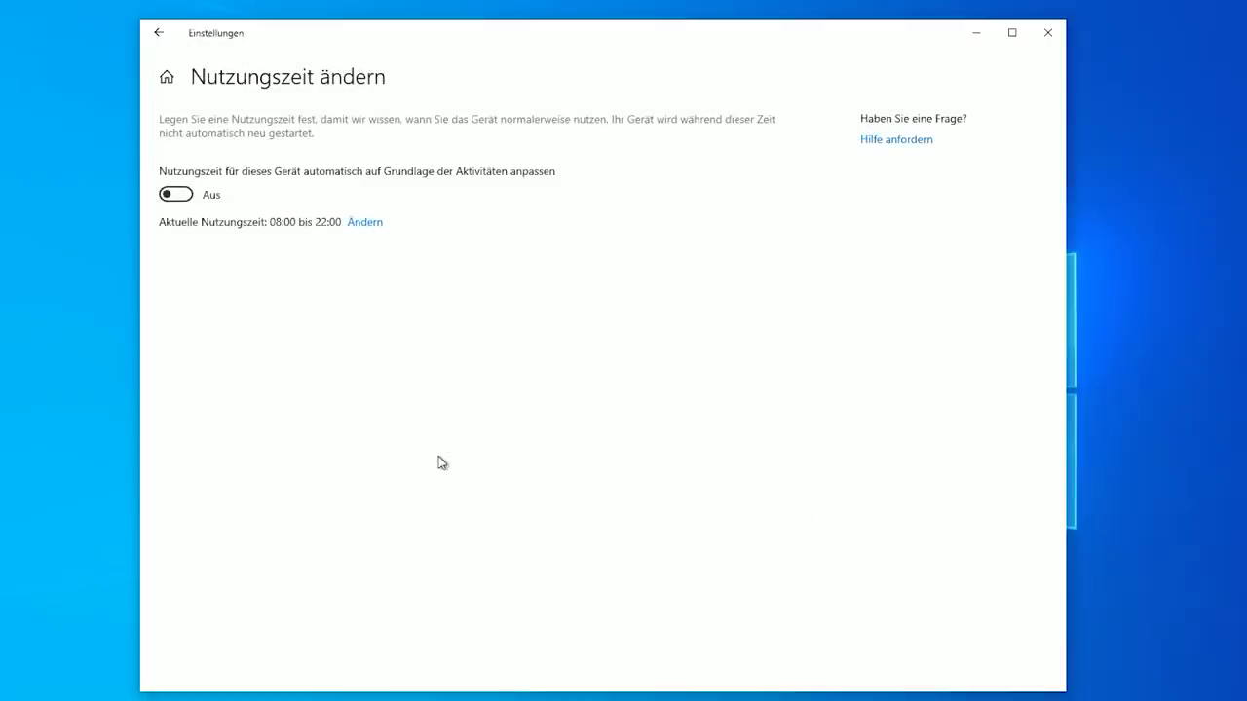
pyautogui.click(178, 201)
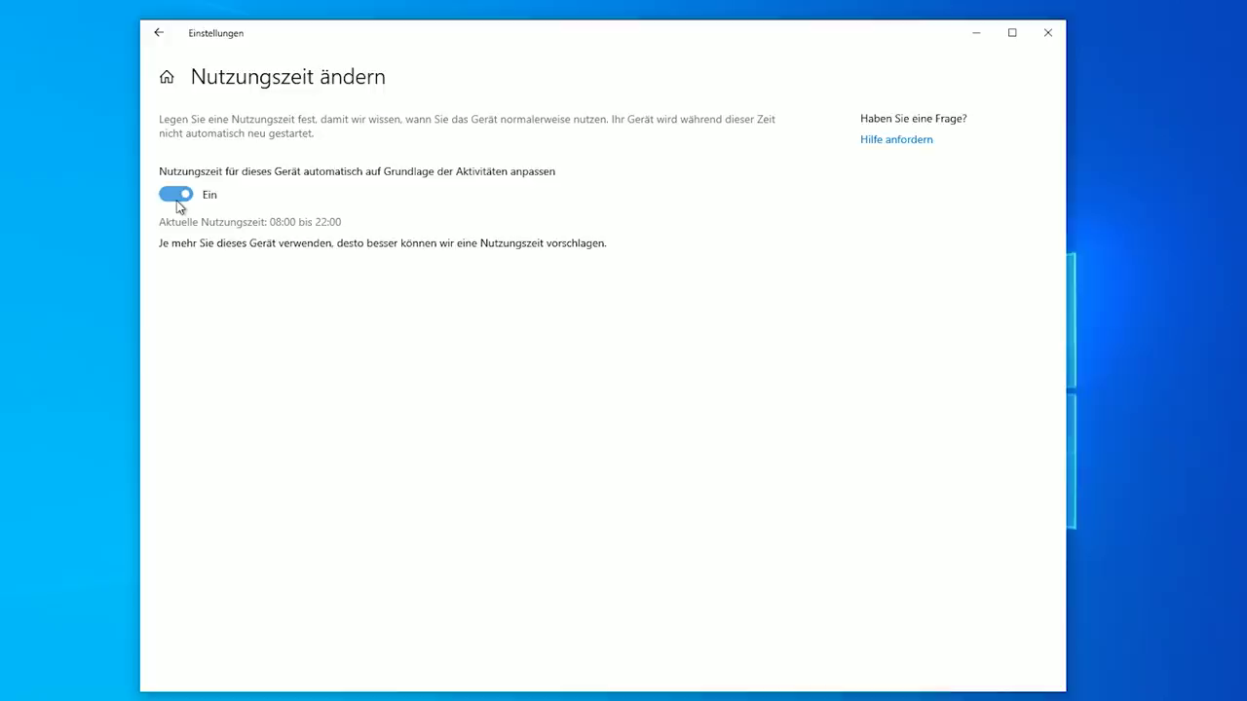
pyautogui.click(158, 33)
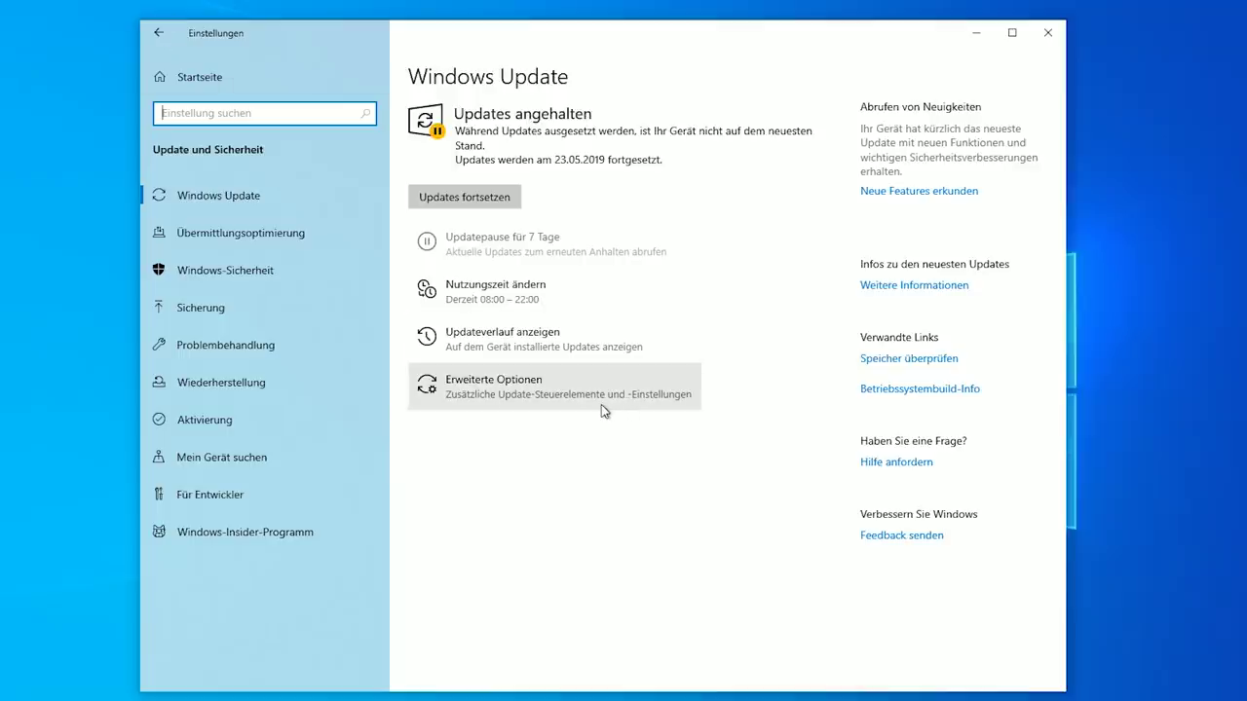
# Go to Datenschutz > Mikrofon and scroll down to the app access list
pyautogui.click(265, 86)
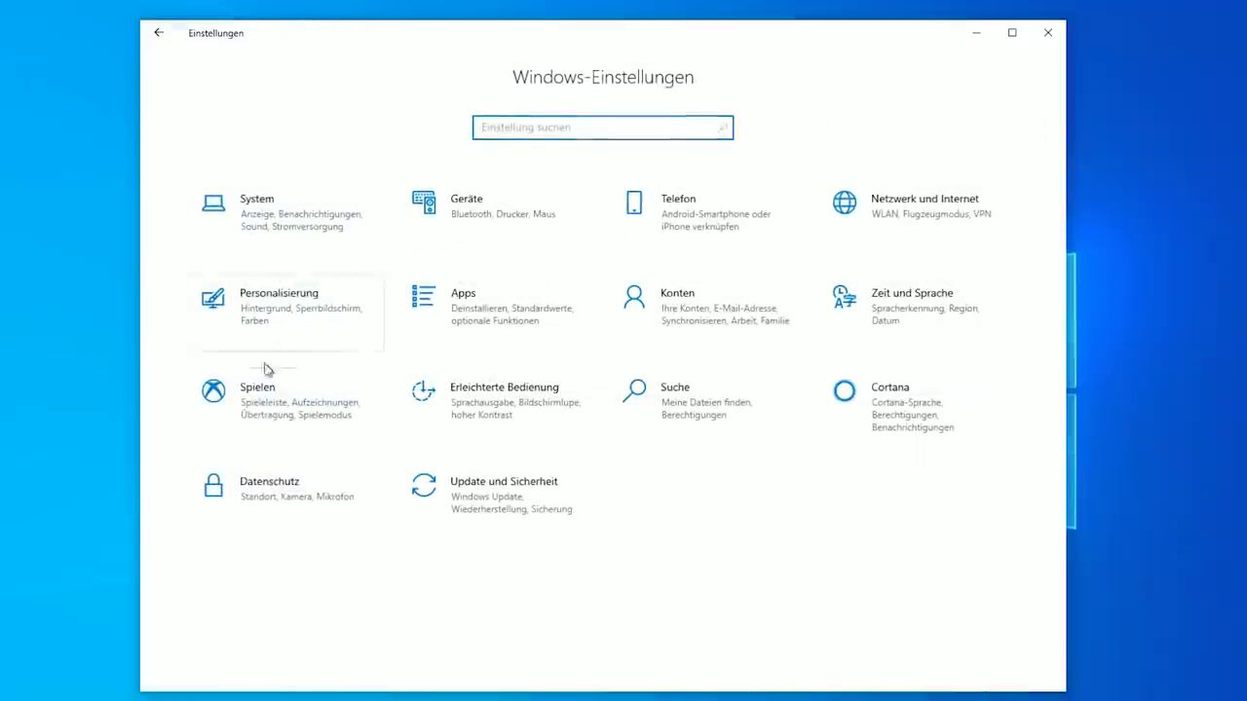
pyautogui.click(269, 490)
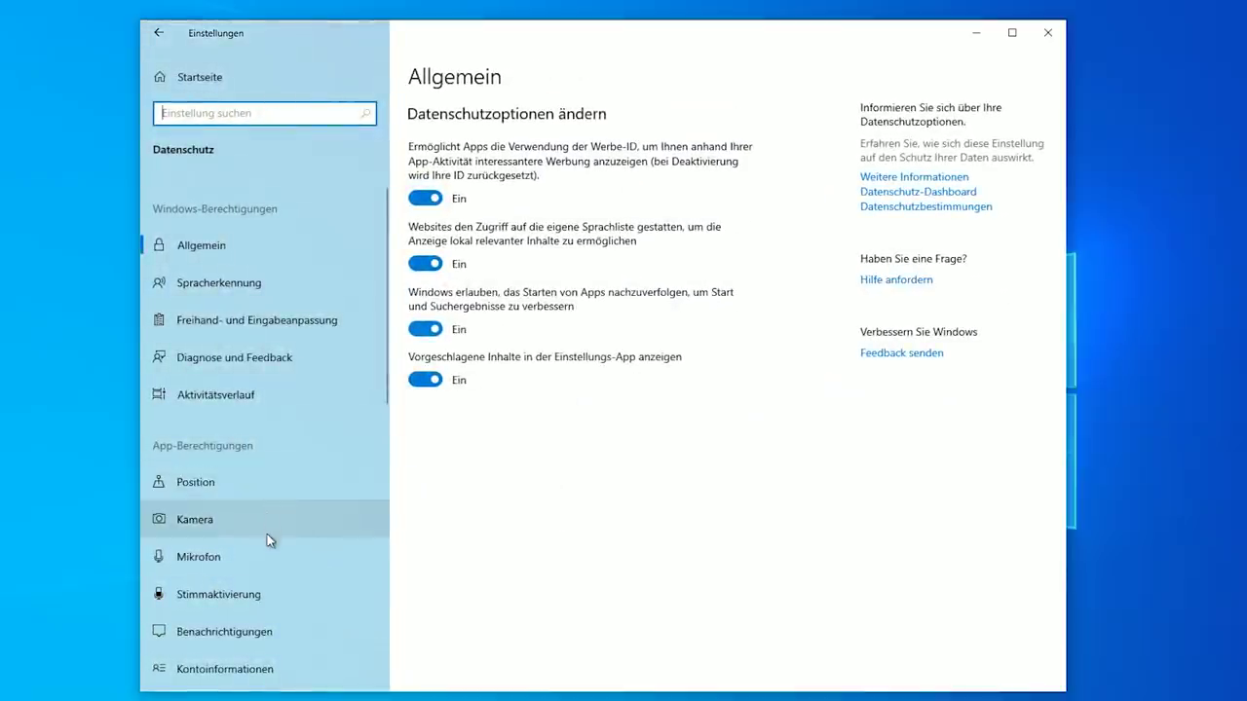
pyautogui.click(265, 563)
pyautogui.scroll(-5, 691, 440)
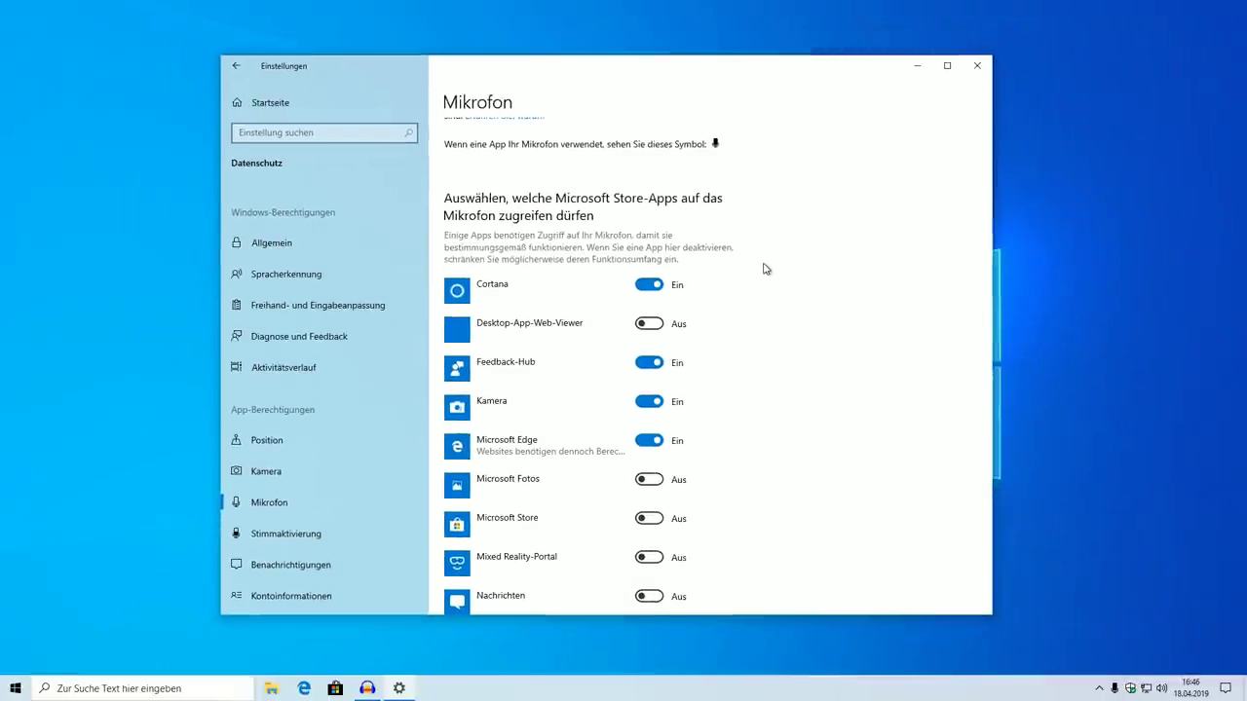
# Launch Sprachrekorder from Windows search and allow it microphone access
pyautogui.press('super')
pyautogui.write('soujd')
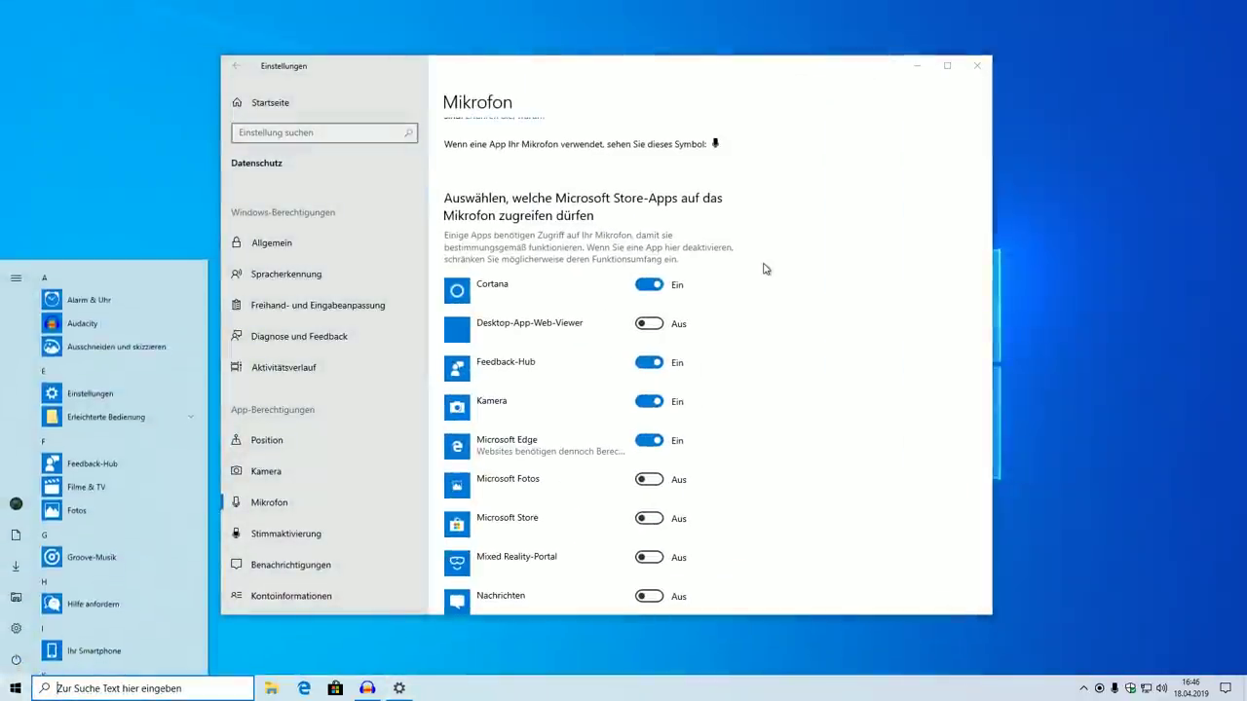
pyautogui.write('sound')
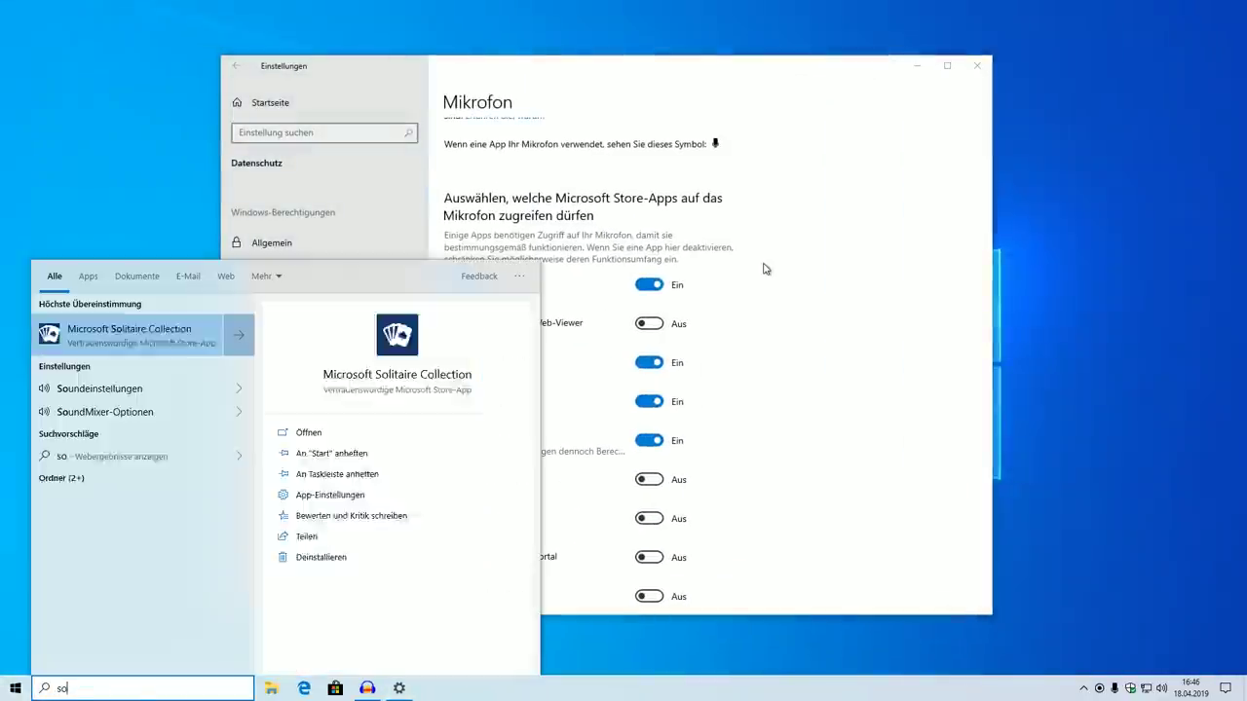
pyautogui.press('BackSpace')
pyautogui.press('BackSpace')
pyautogui.press('BackSpace')
pyautogui.press('BackSpace')
pyautogui.press('BackSpace')
pyautogui.write('spra')
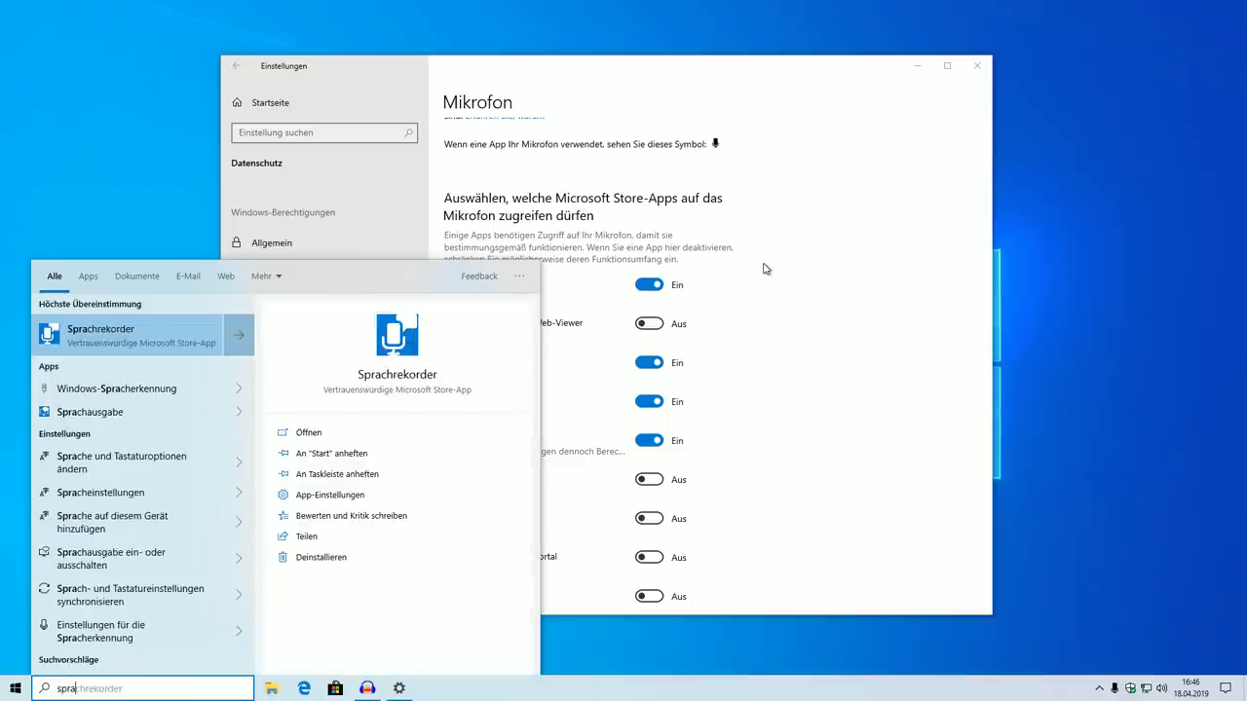
pyautogui.press('Return')
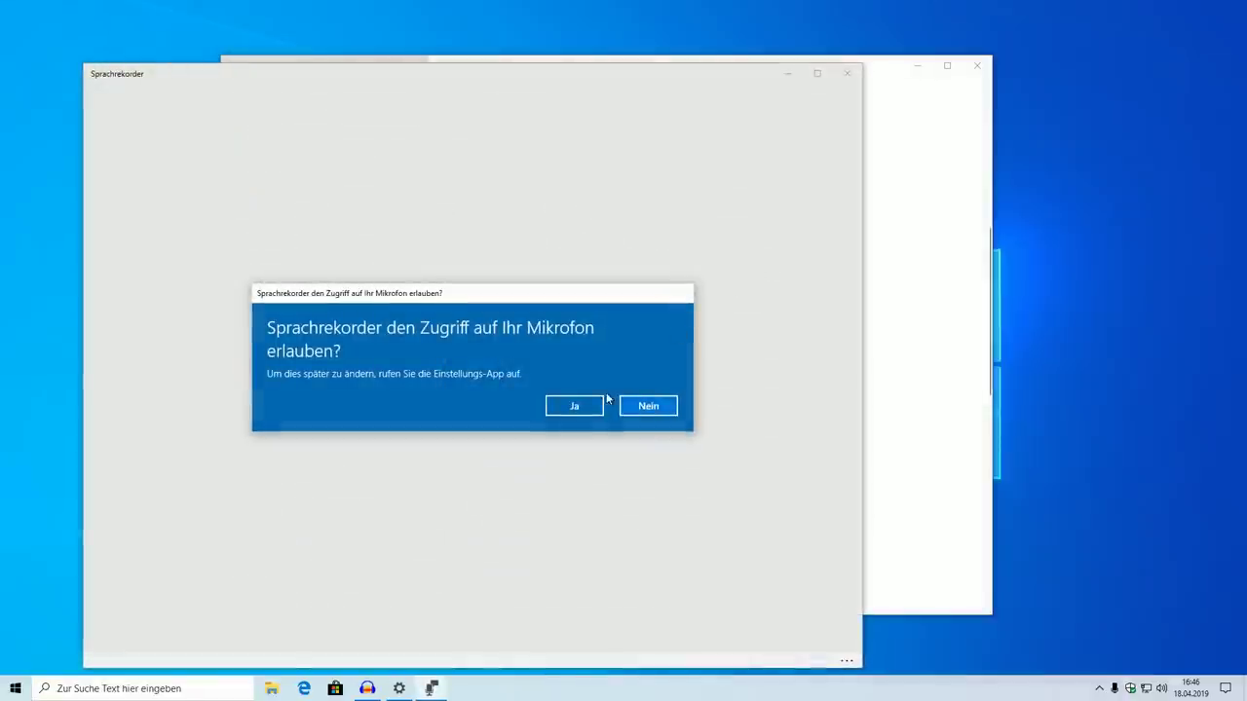
pyautogui.click(561, 410)
# Record a short test clip, close Sprachrekorder, and open Mikrofon settings from the tray icon
pyautogui.moveTo(862, 667); pyautogui.dragTo(325, 402)
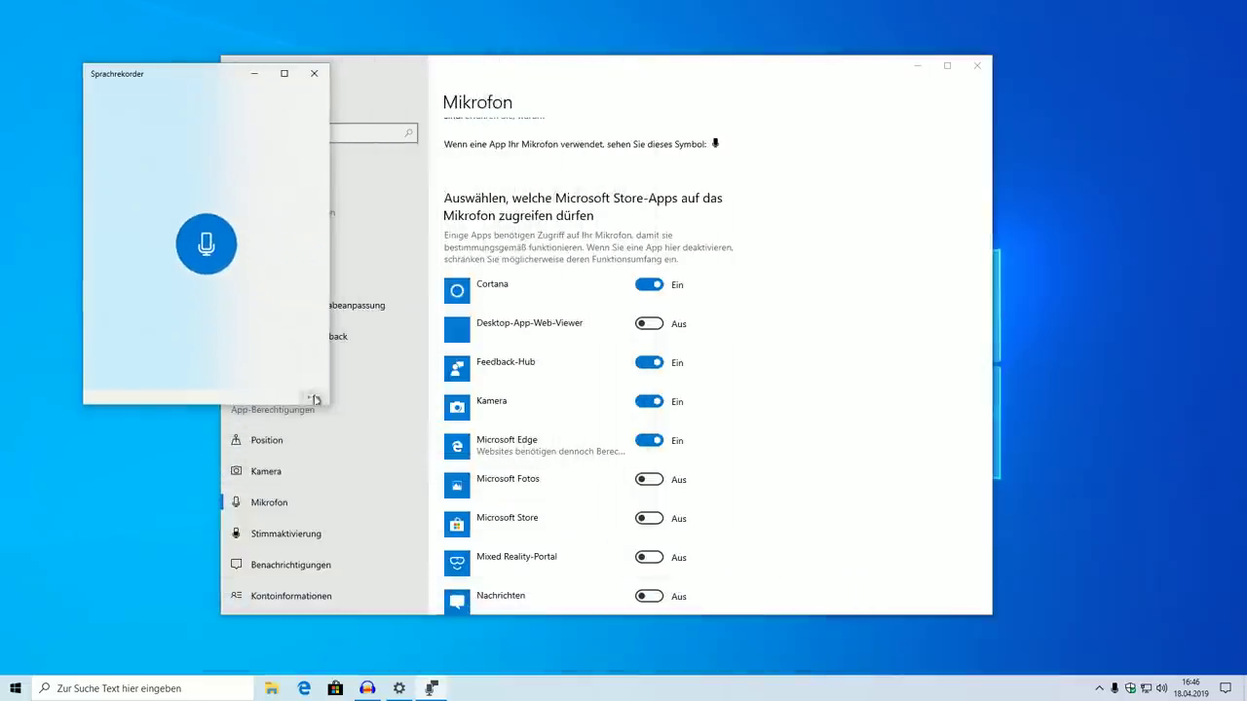
pyautogui.click(200, 249)
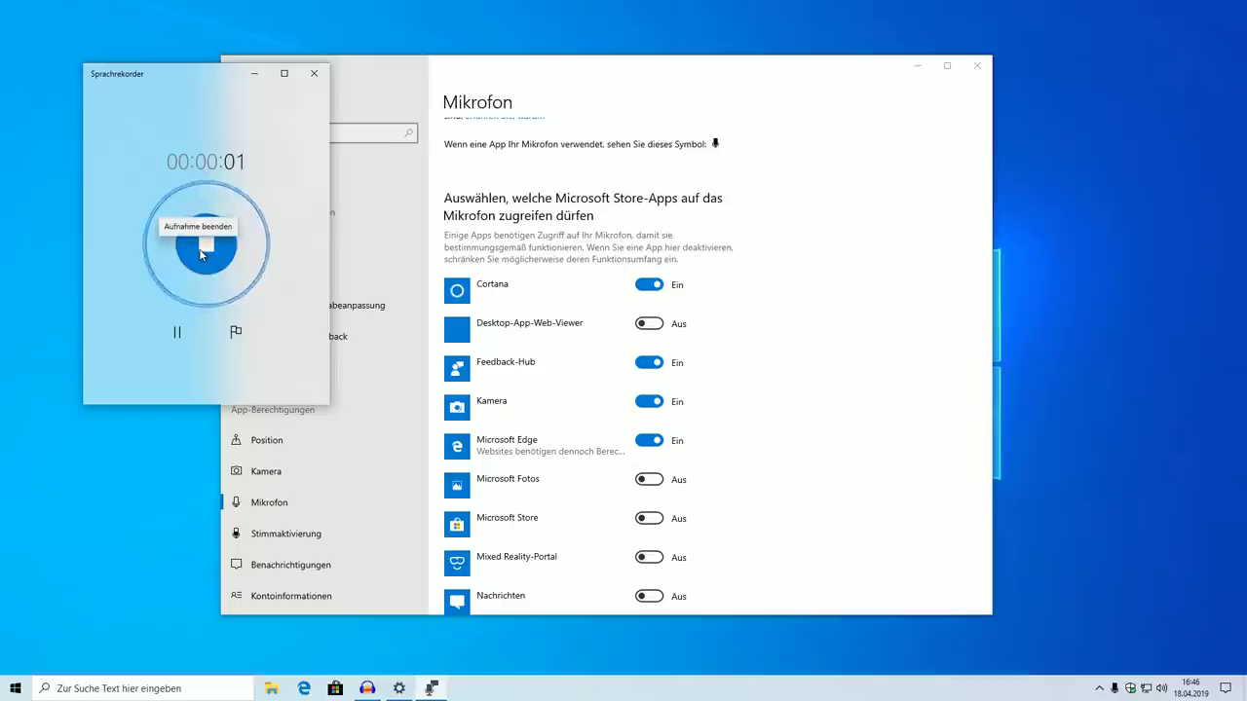
pyautogui.click(202, 251)
pyautogui.scroll(-3, 763, 394)
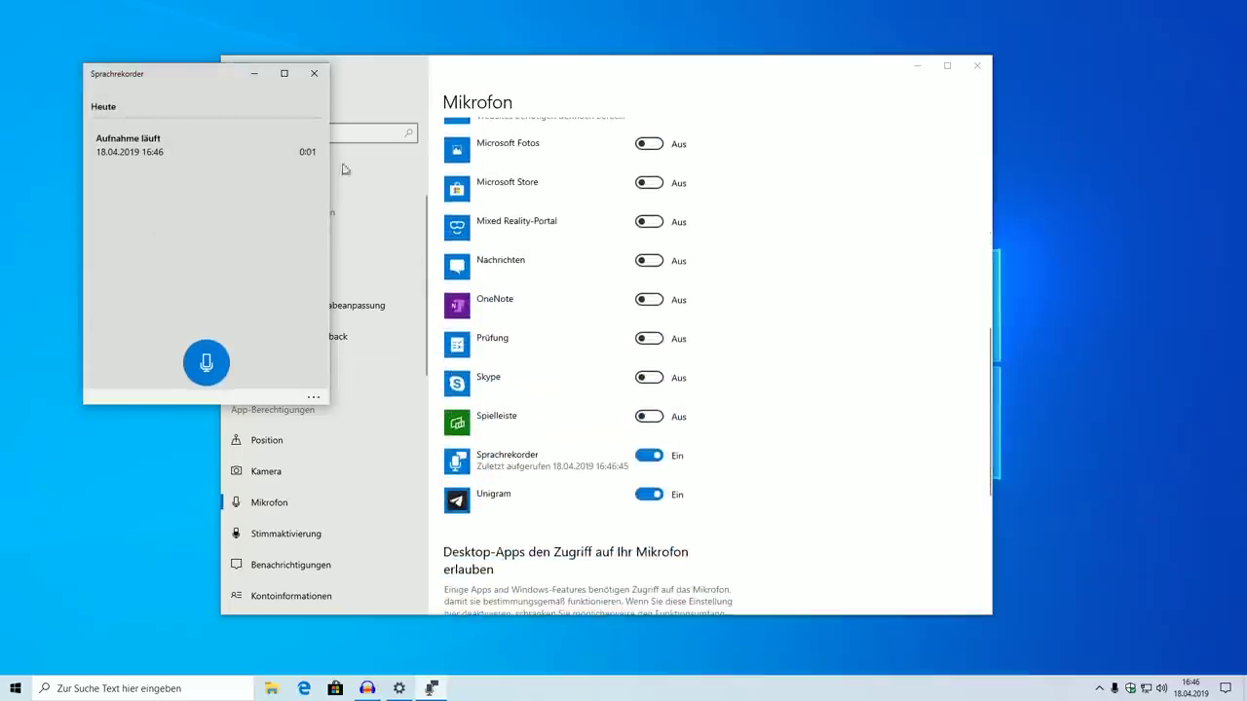
pyautogui.click(321, 80)
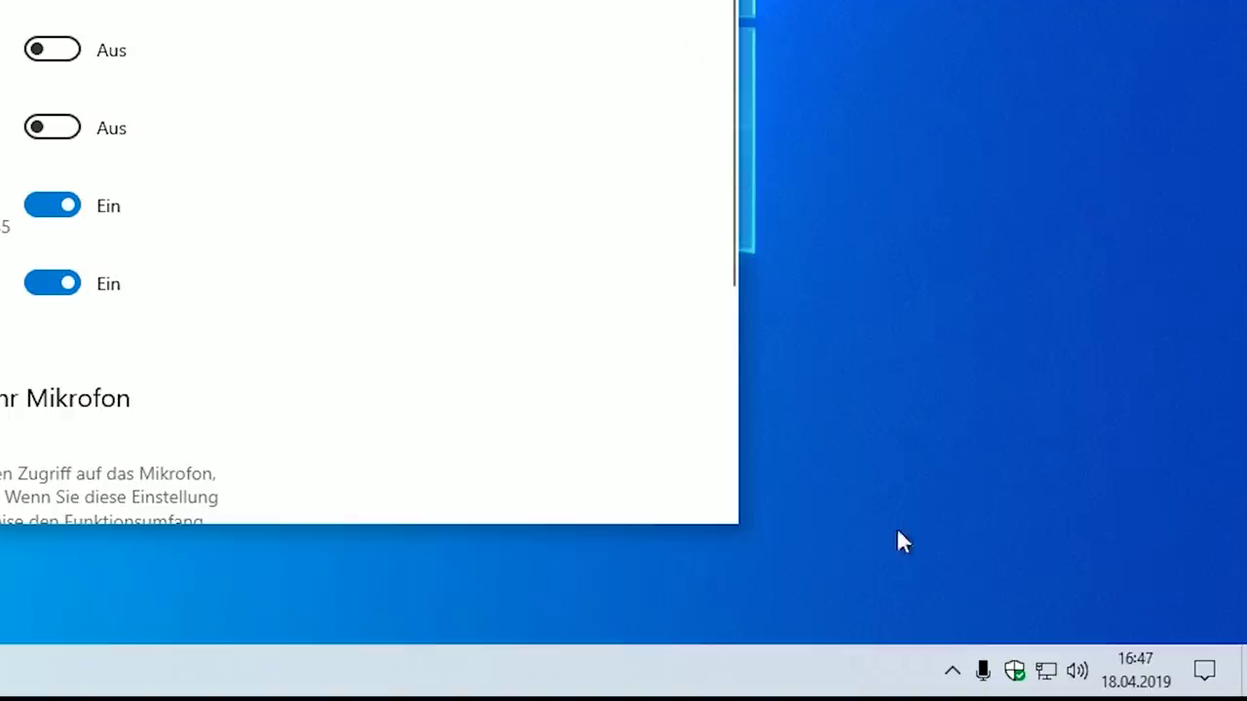
pyautogui.moveTo(984, 680)
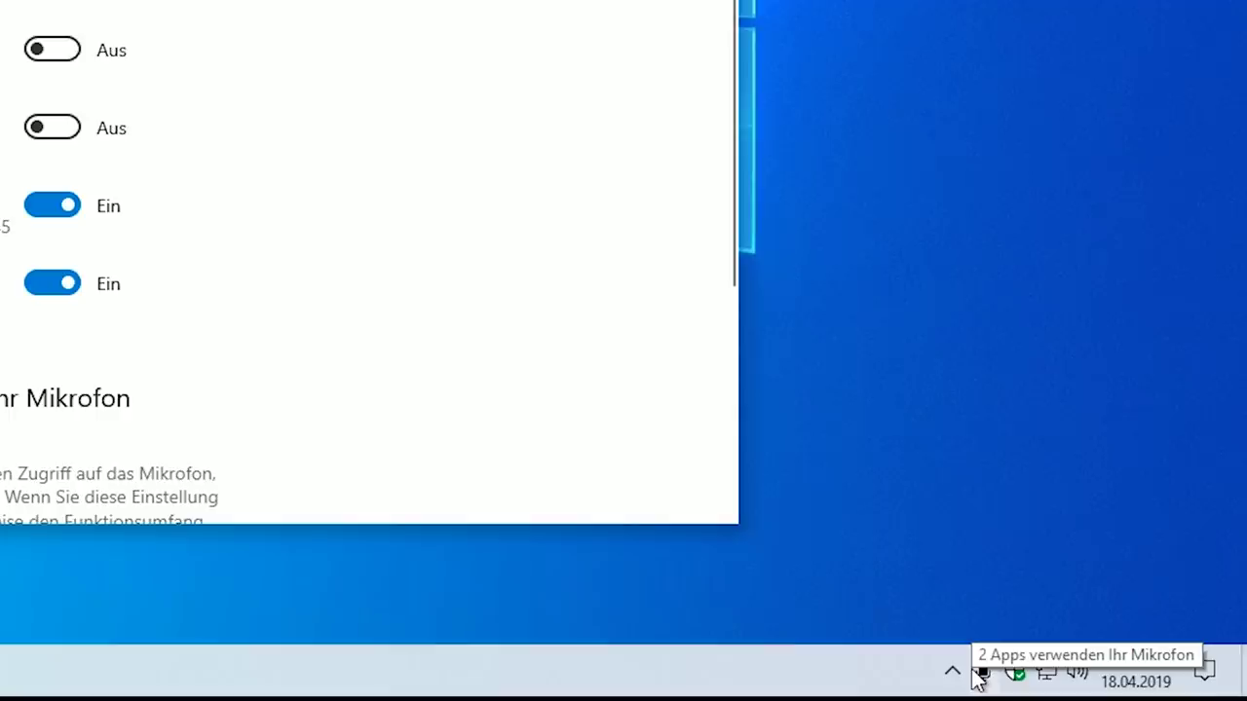
pyautogui.click(980, 673)
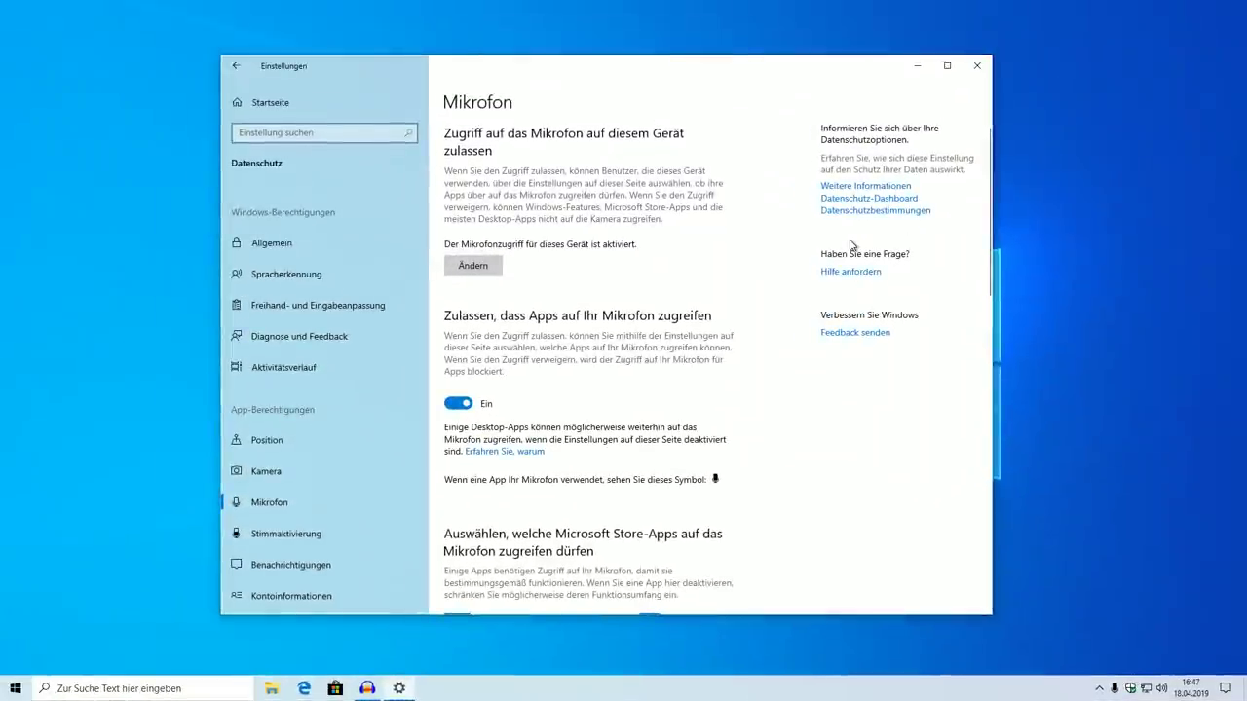
# On the Mikrofon privacy page, switch desktop-app microphone access off and back on
pyautogui.scroll(-3, 747, 312)
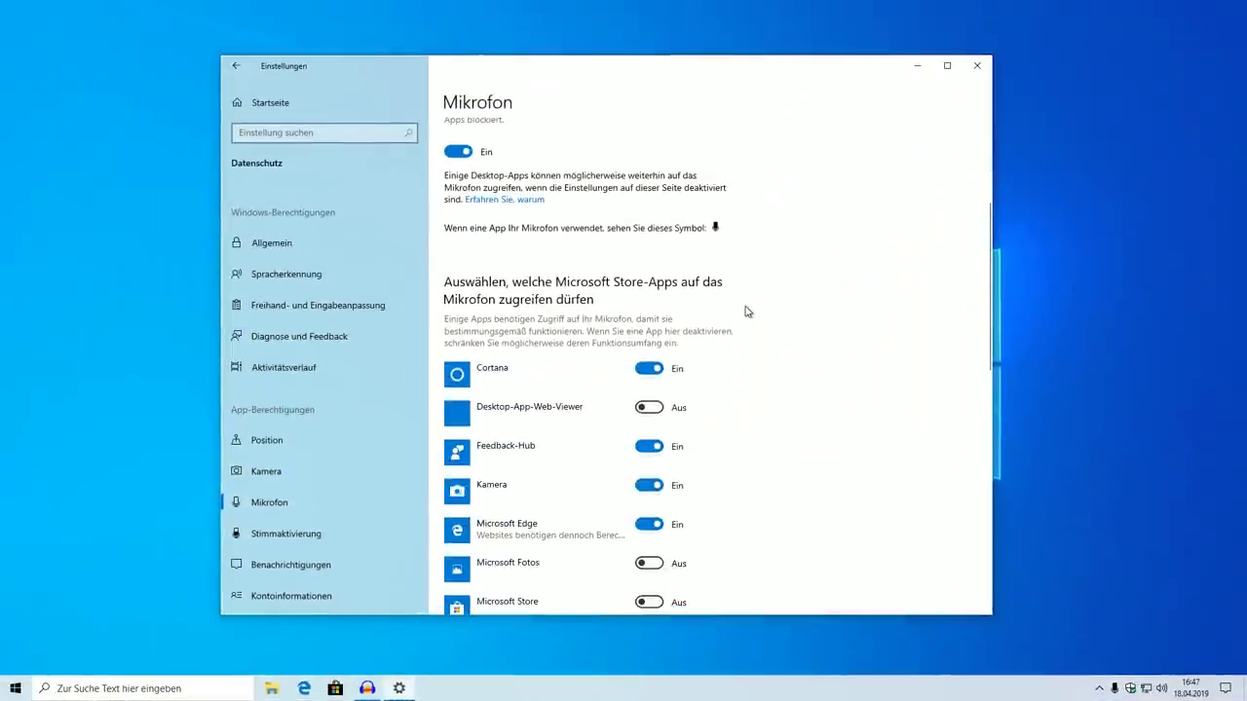
pyautogui.scroll(-5, 747, 311)
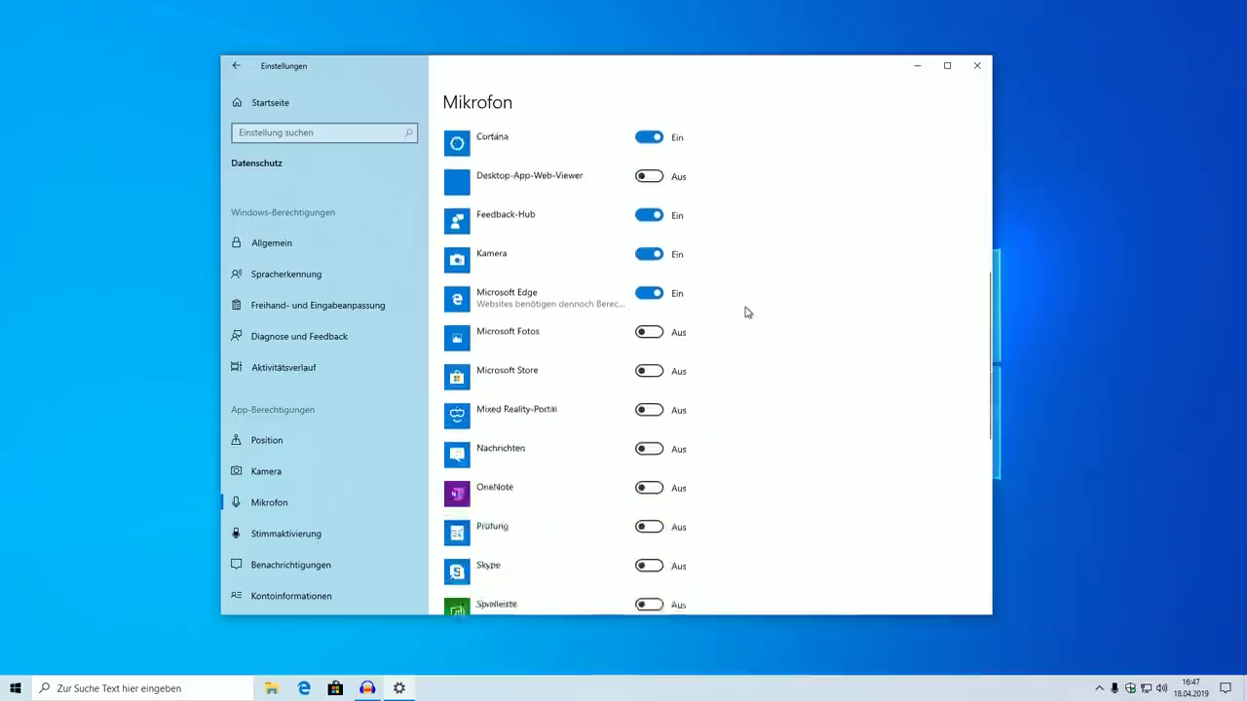
pyautogui.scroll(-4, 764, 285)
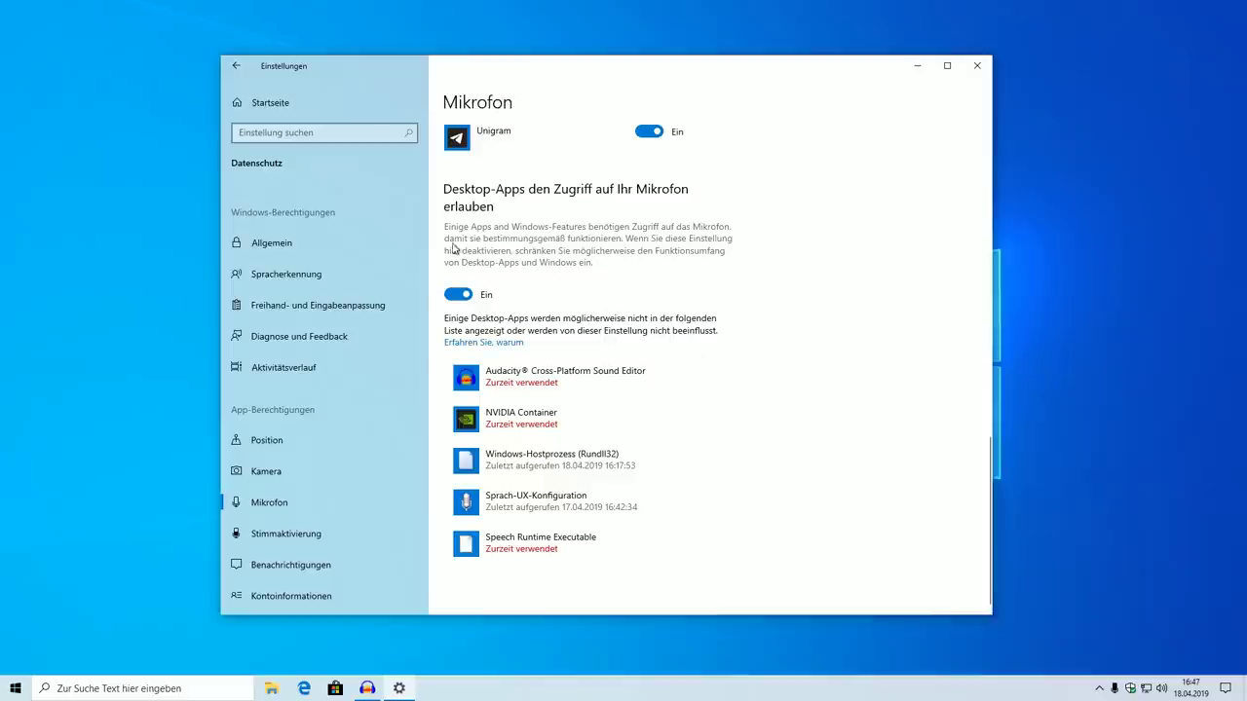
pyautogui.click(458, 294)
pyautogui.click(458, 294)
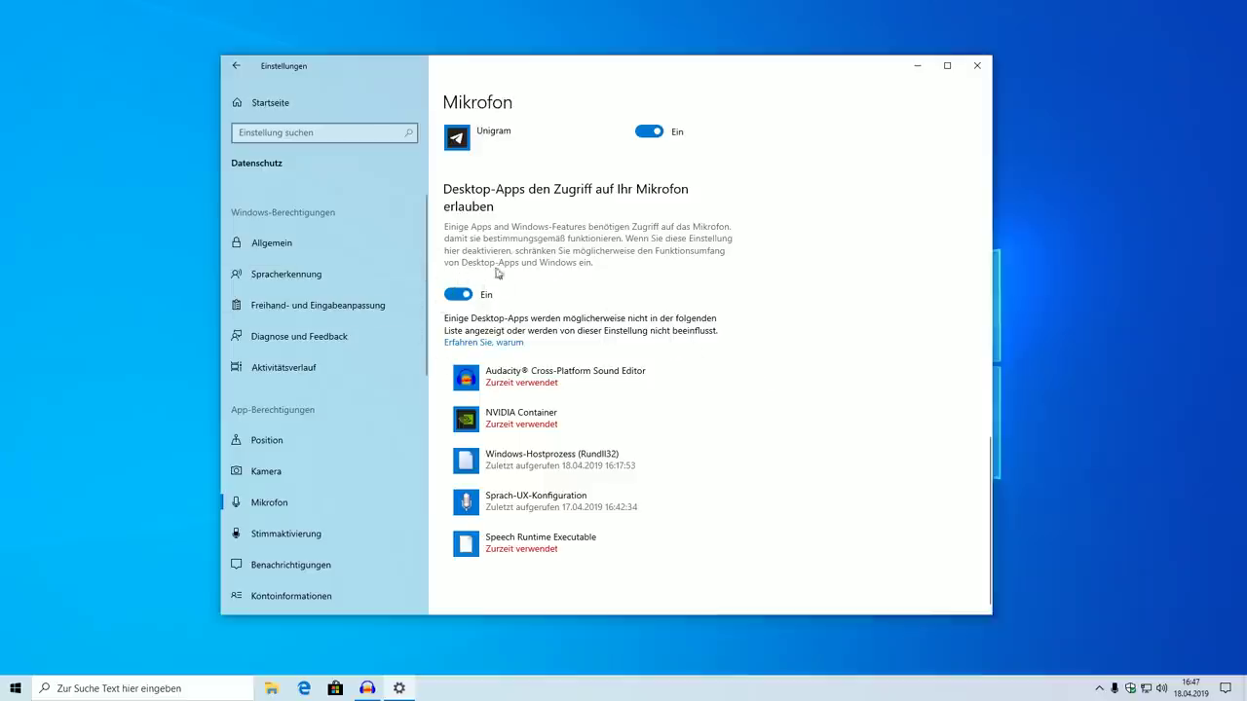
# Check that camera access is allowed on the Kamera privacy page, then return to Startseite
pyautogui.click(292, 470)
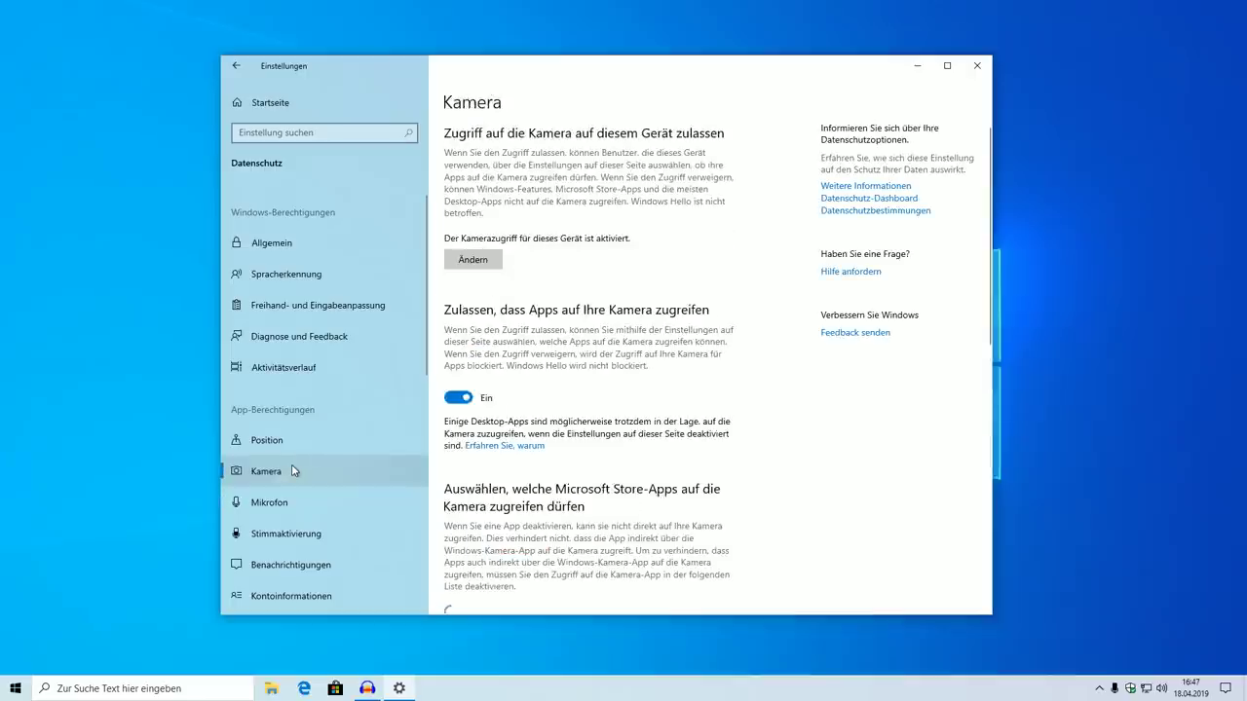
pyautogui.scroll(-2, 813, 381)
pyautogui.scroll(-5, 814, 381)
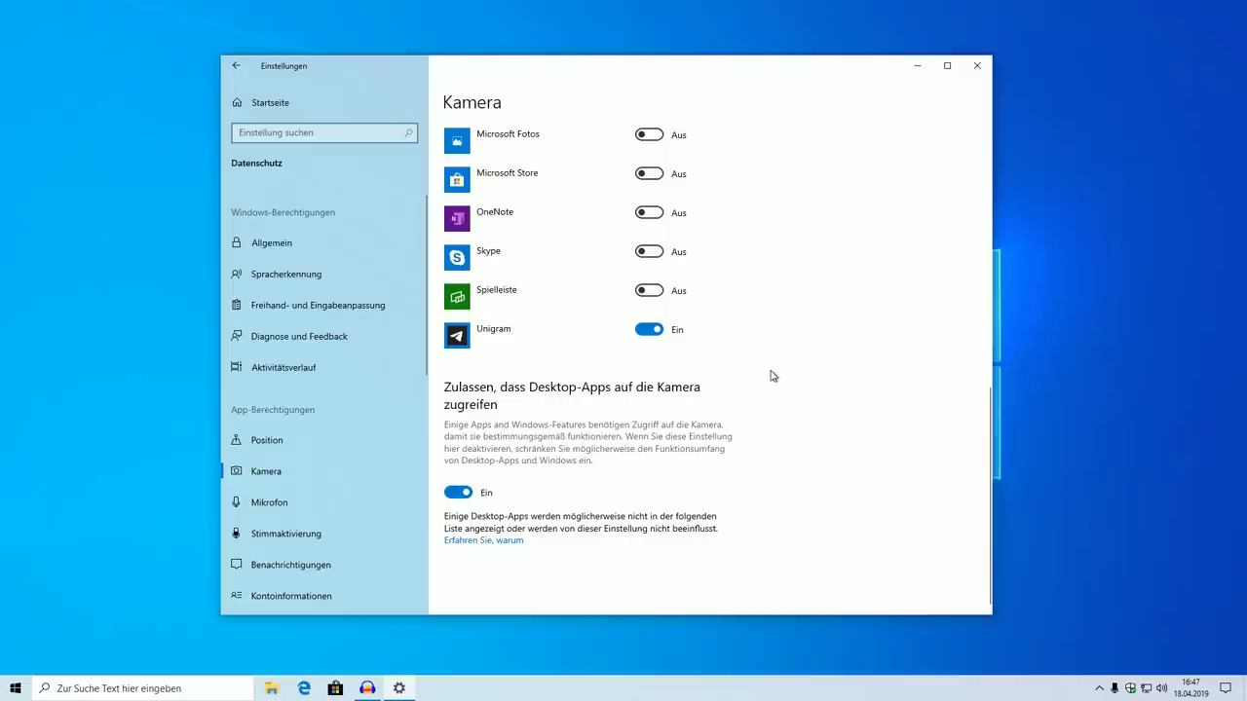
pyautogui.click(259, 107)
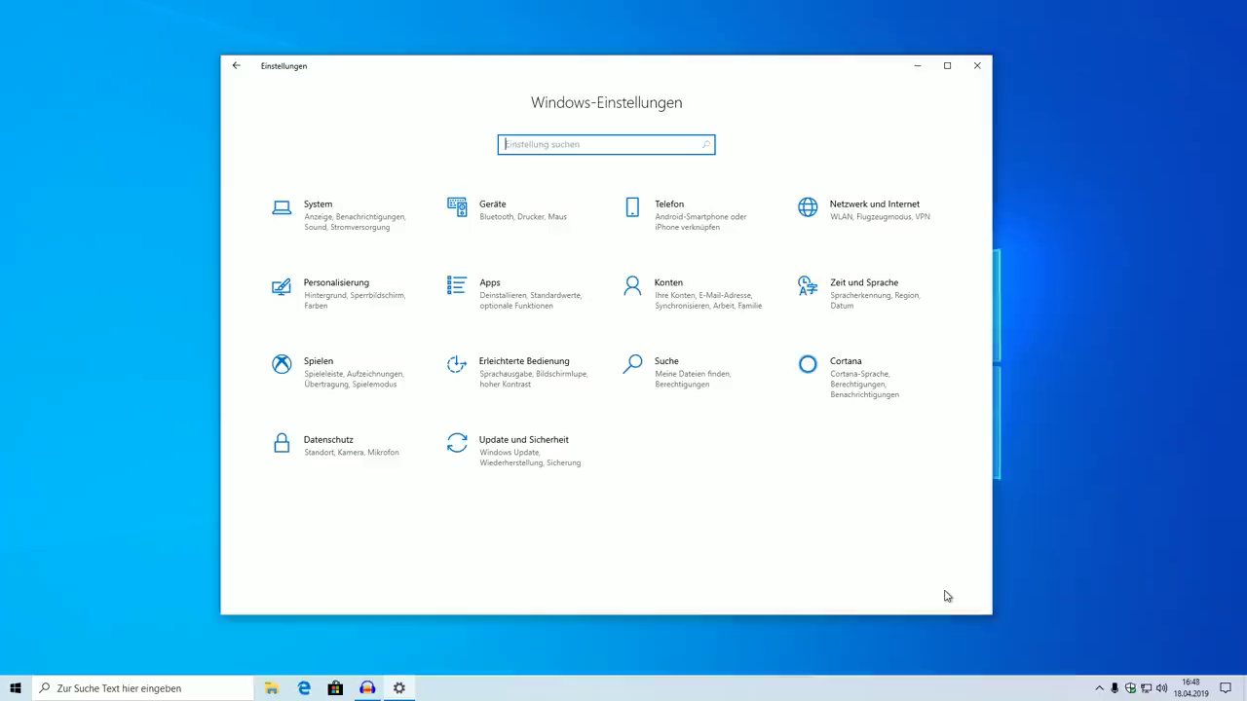
pyautogui.click(852, 242)
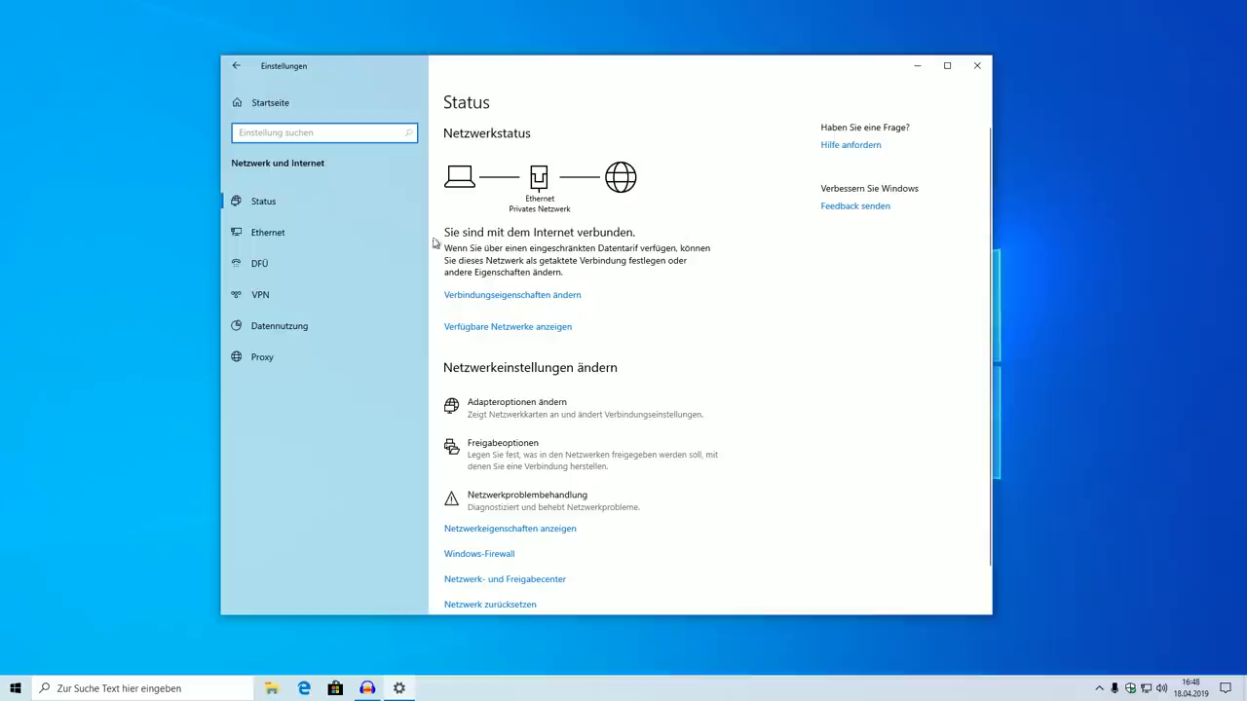
pyautogui.click(365, 234)
pyautogui.click(490, 158)
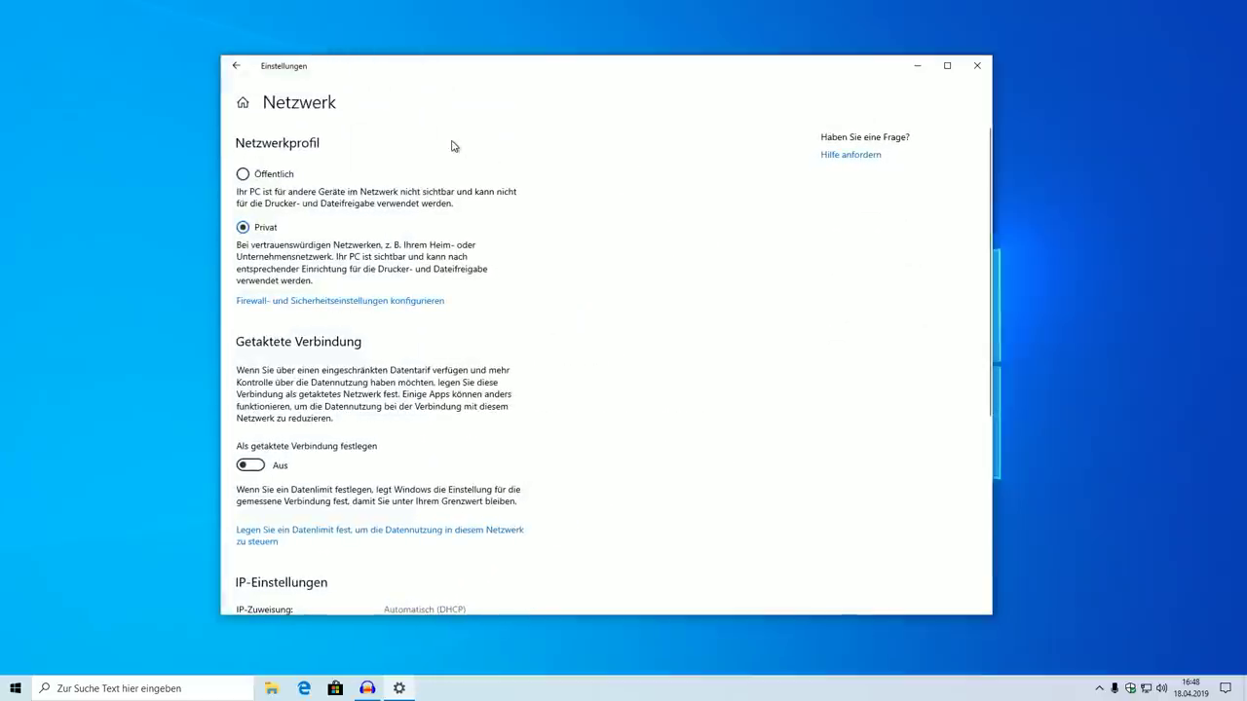
pyautogui.scroll(-5, 660, 289)
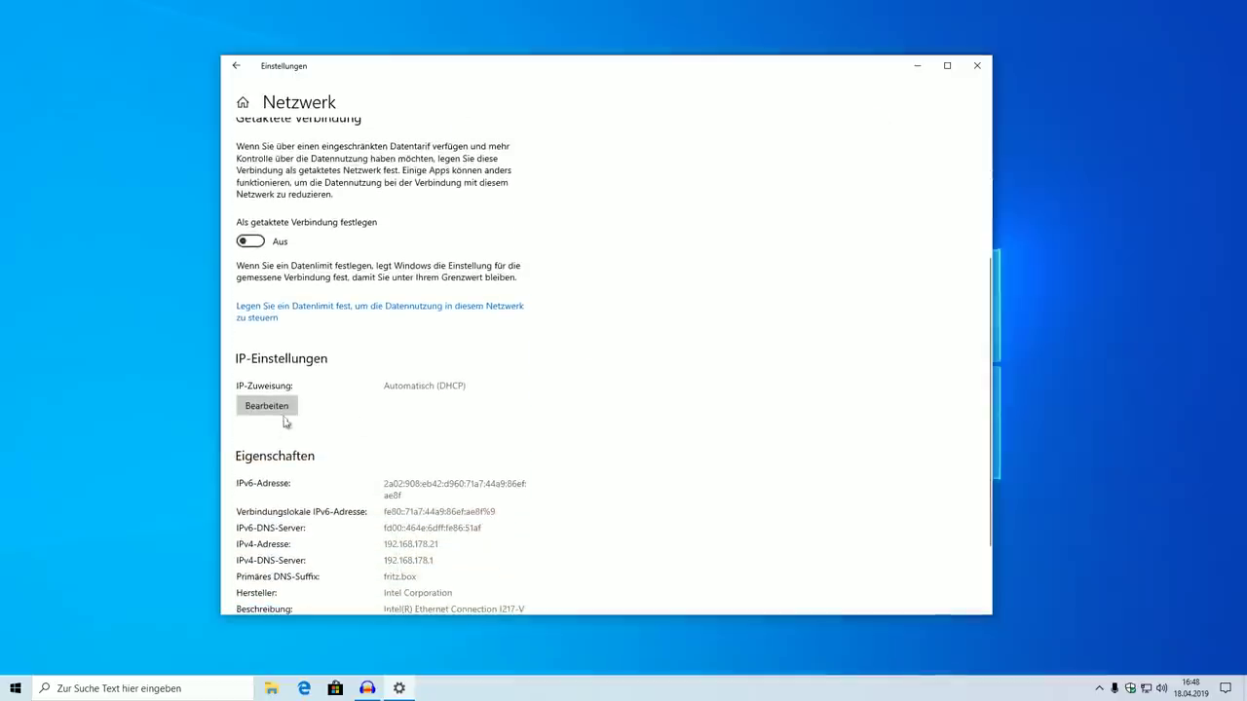
pyautogui.click(280, 414)
pyautogui.click(553, 331)
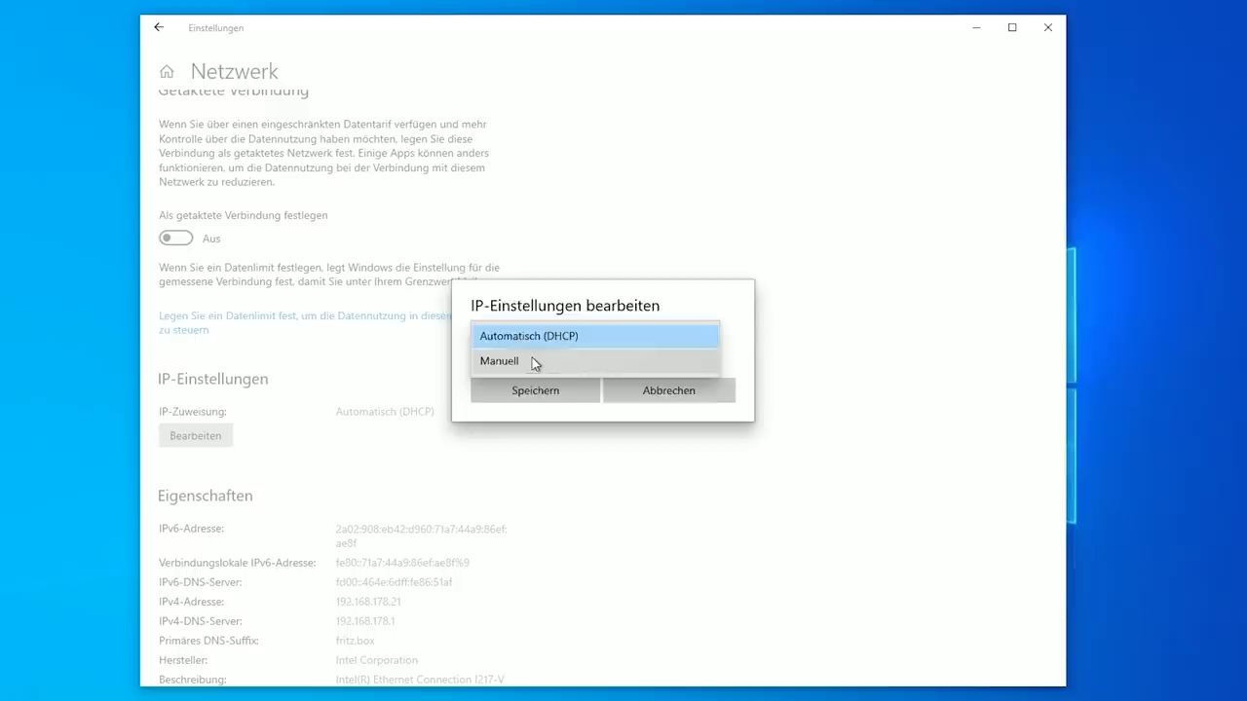
pyautogui.click(535, 361)
pyautogui.click(490, 338)
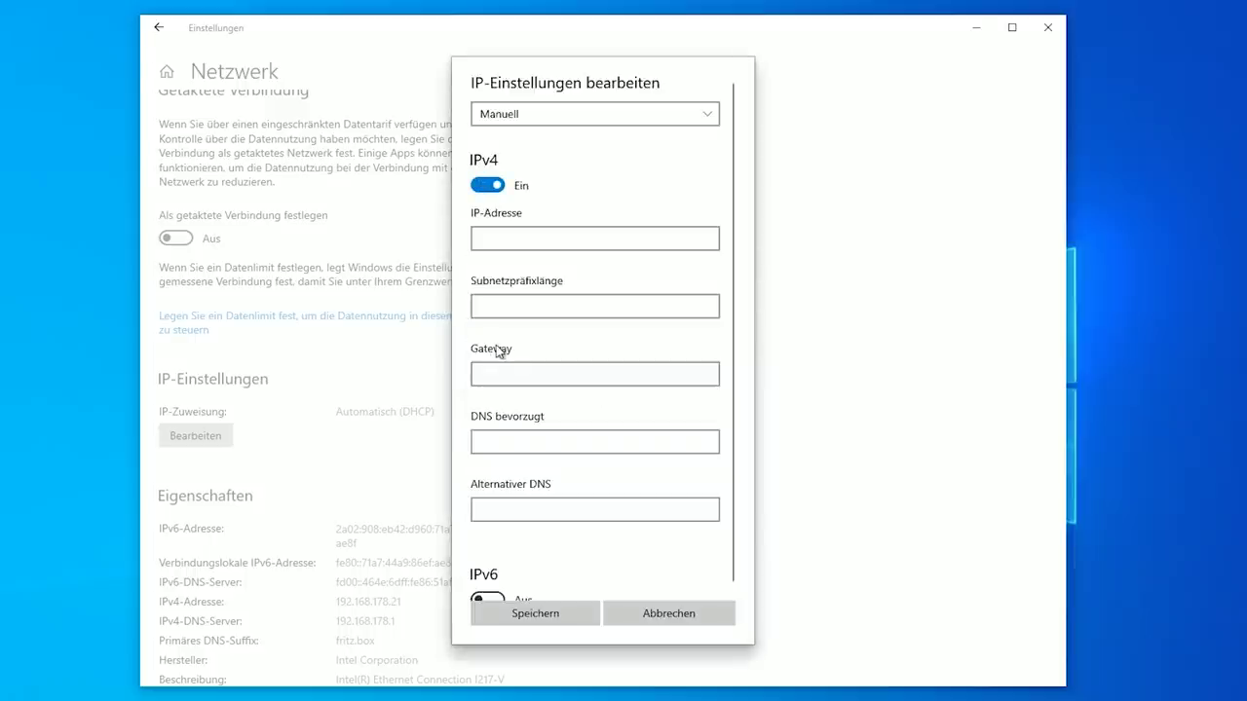
pyautogui.scroll(-1, 553, 411)
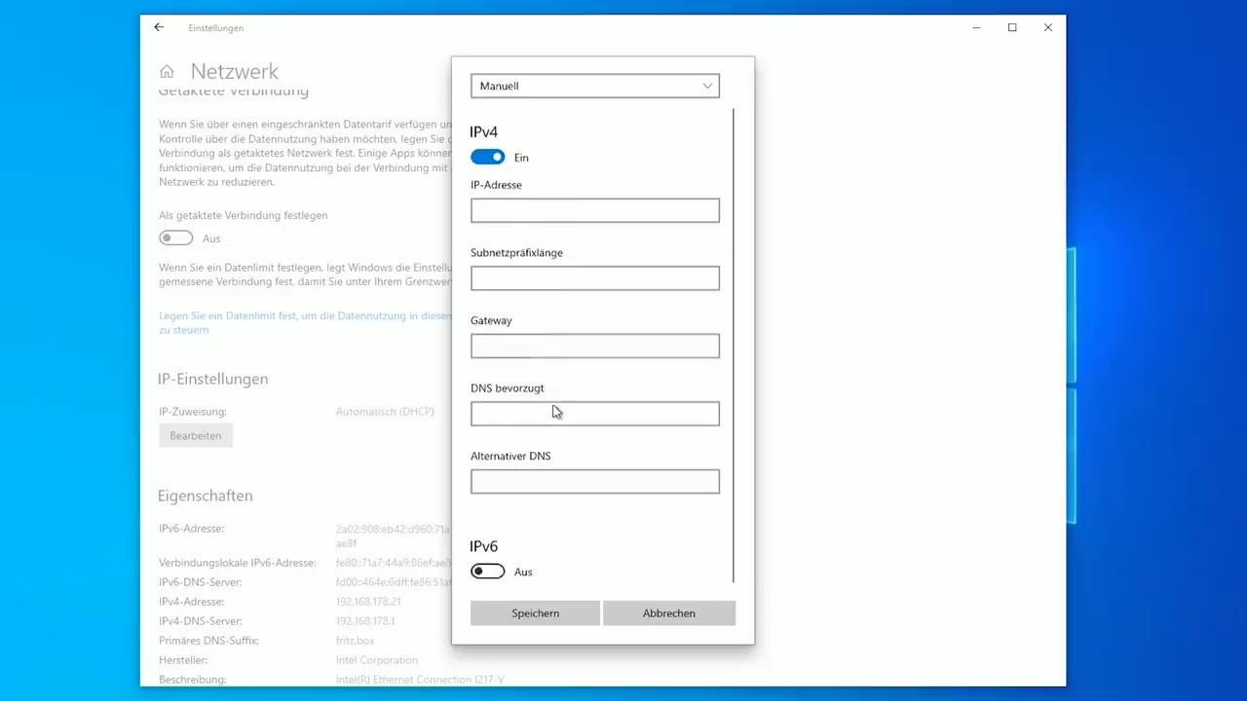
pyautogui.click(525, 414)
pyautogui.click(487, 565)
pyautogui.scroll(-3, 575, 537)
pyautogui.scroll(5, 604, 526)
pyautogui.click(660, 615)
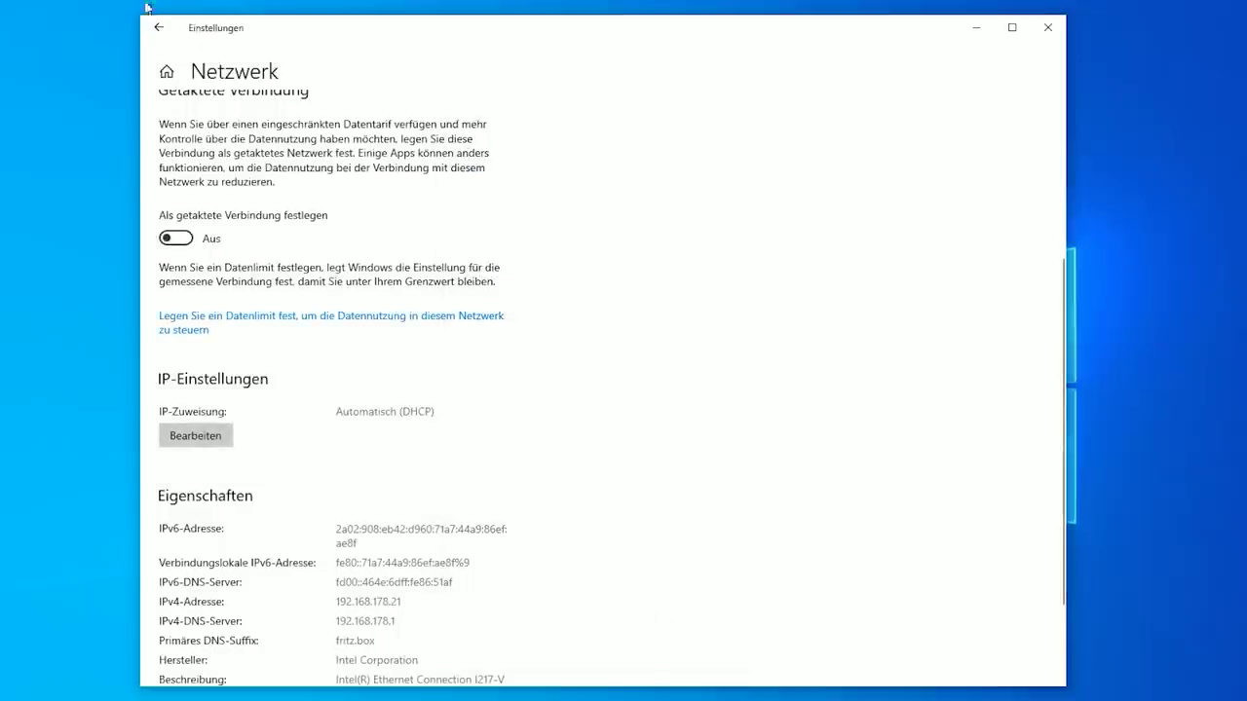
pyautogui.click(158, 29)
pyautogui.click(158, 29)
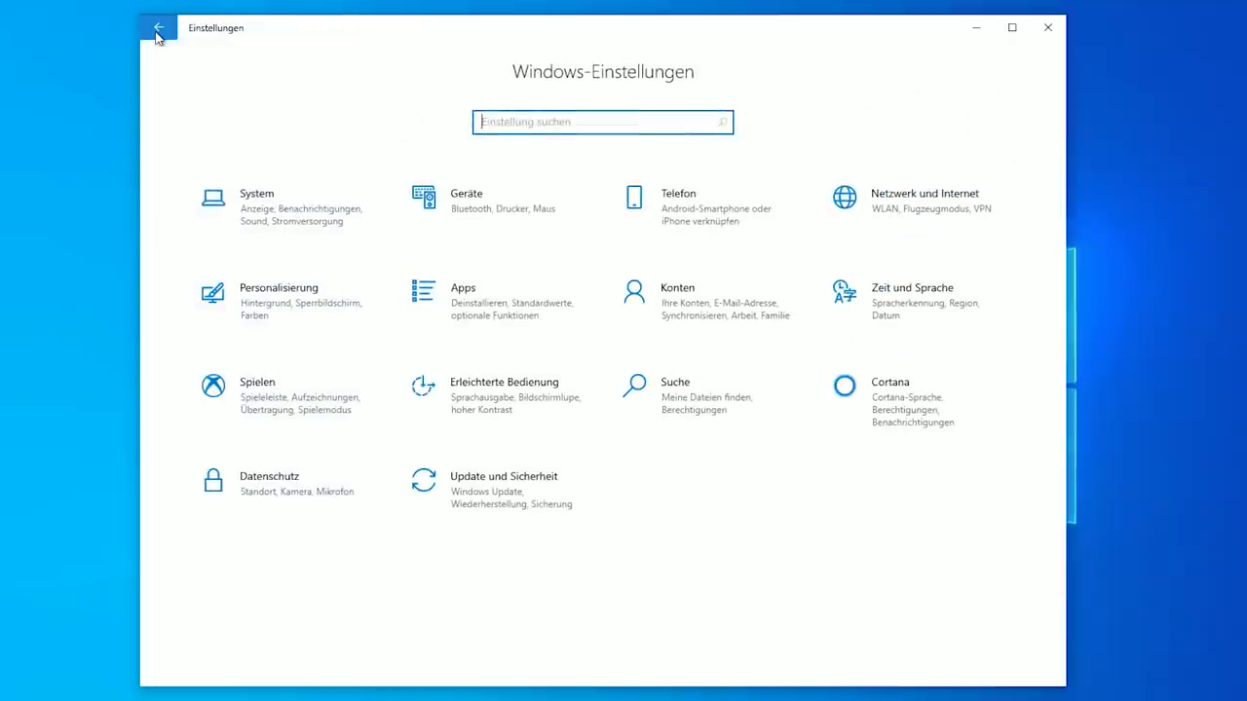
# Open System > Speicher and check storage use on the other drives
pyautogui.click(298, 207)
pyautogui.click(240, 379)
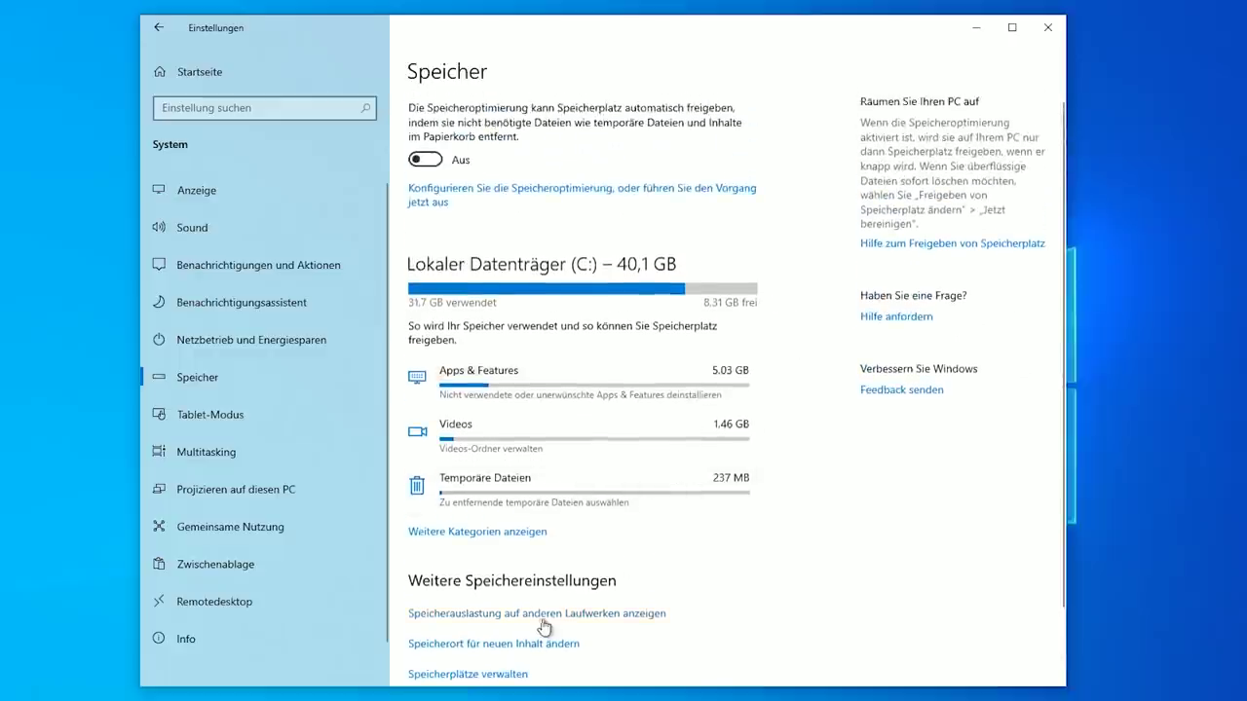
pyautogui.click(541, 616)
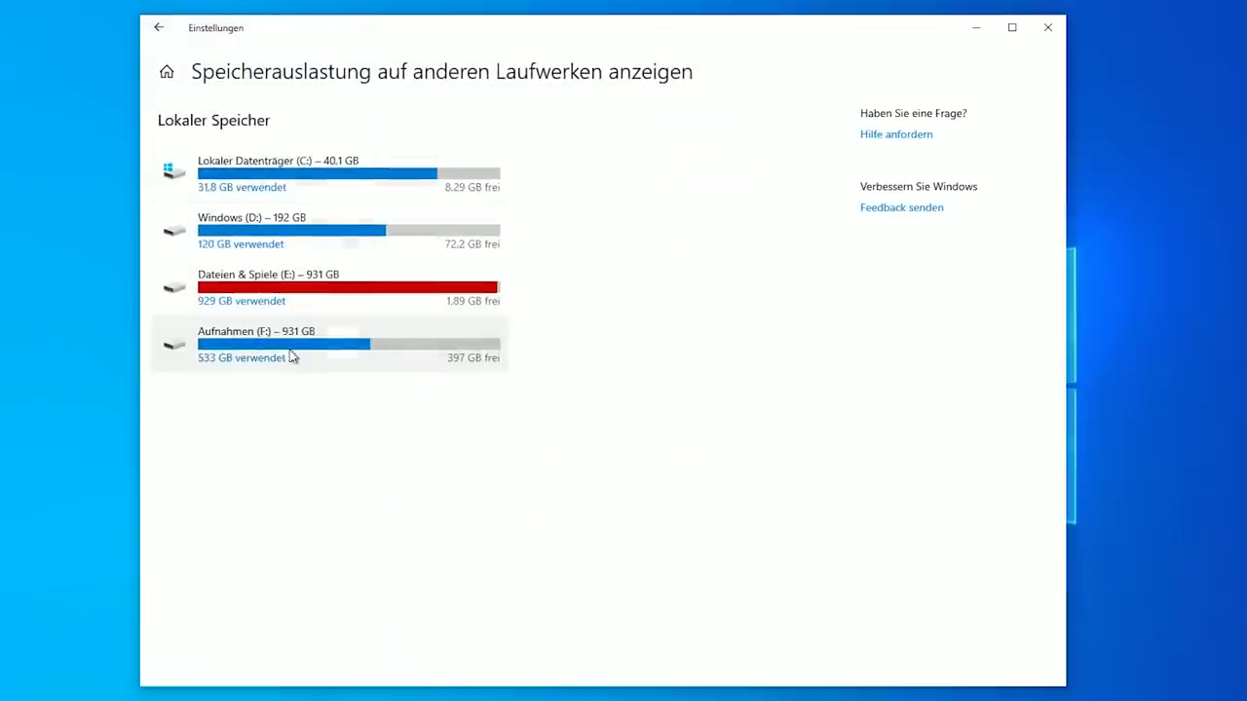
pyautogui.click(159, 28)
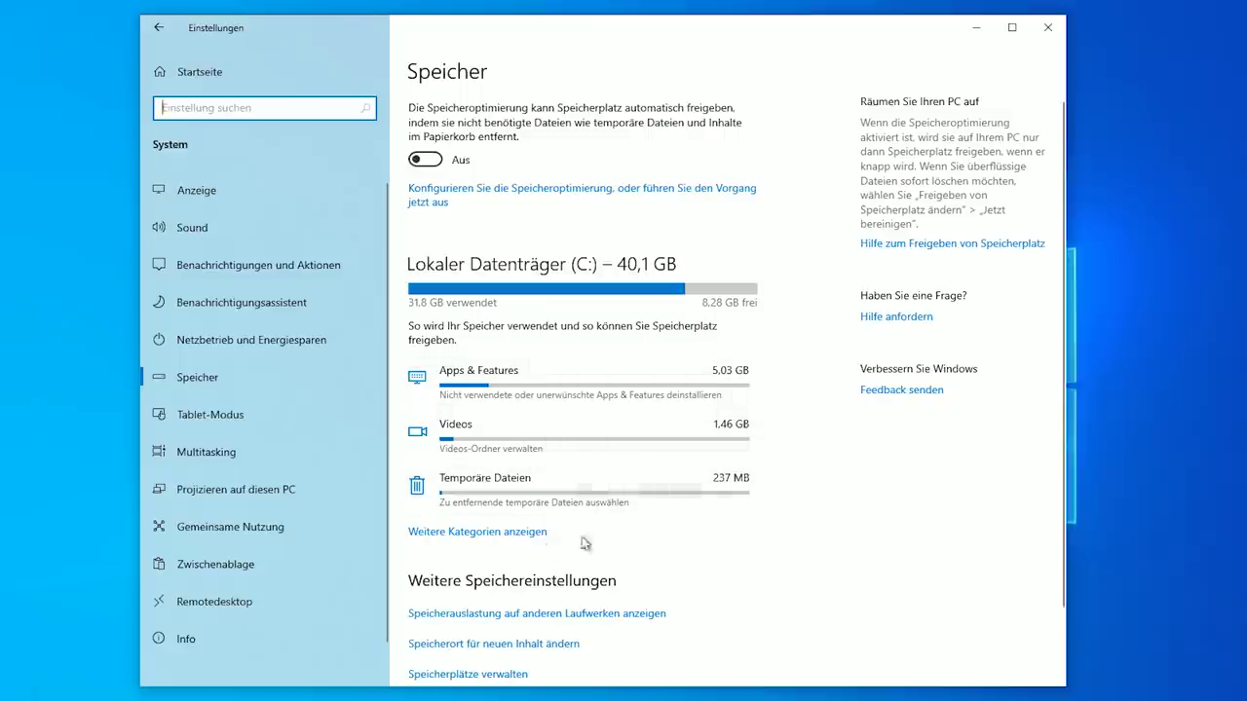
# Show more storage categories for C: and open the System-reserviert breakdown
pyautogui.click(477, 534)
pyautogui.scroll(-5, 584, 542)
pyautogui.scroll(10, 605, 543)
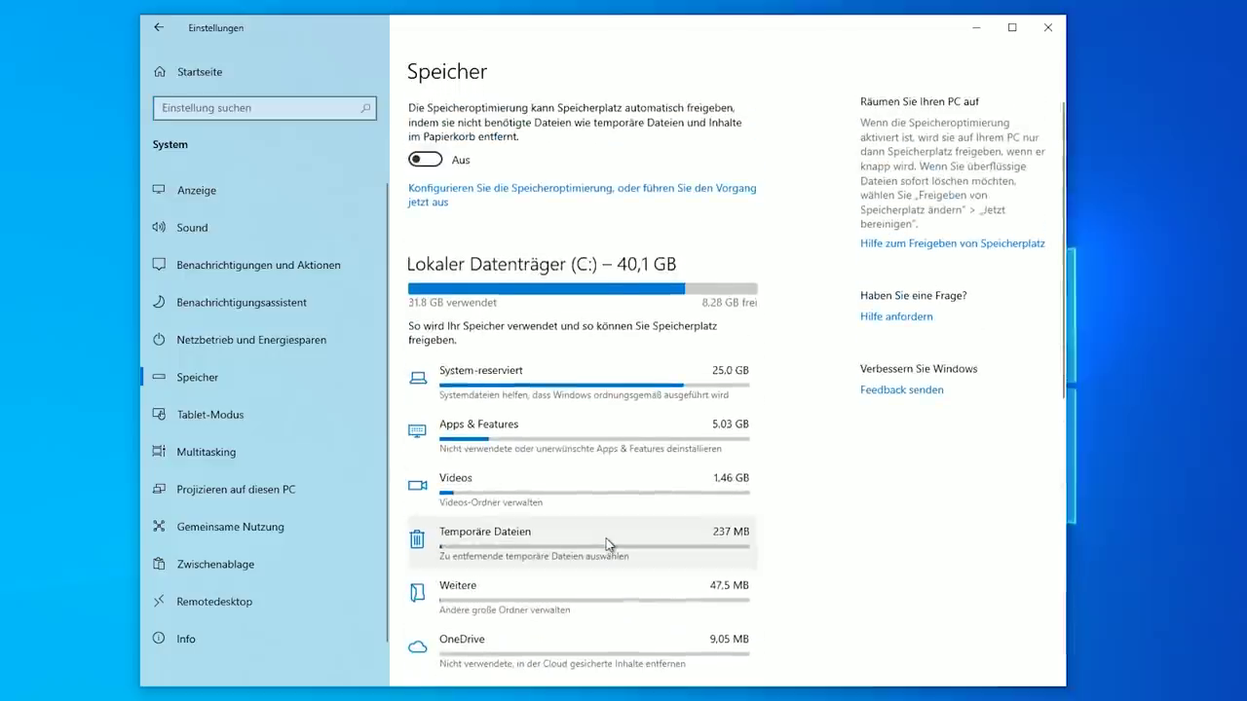
pyautogui.click(525, 380)
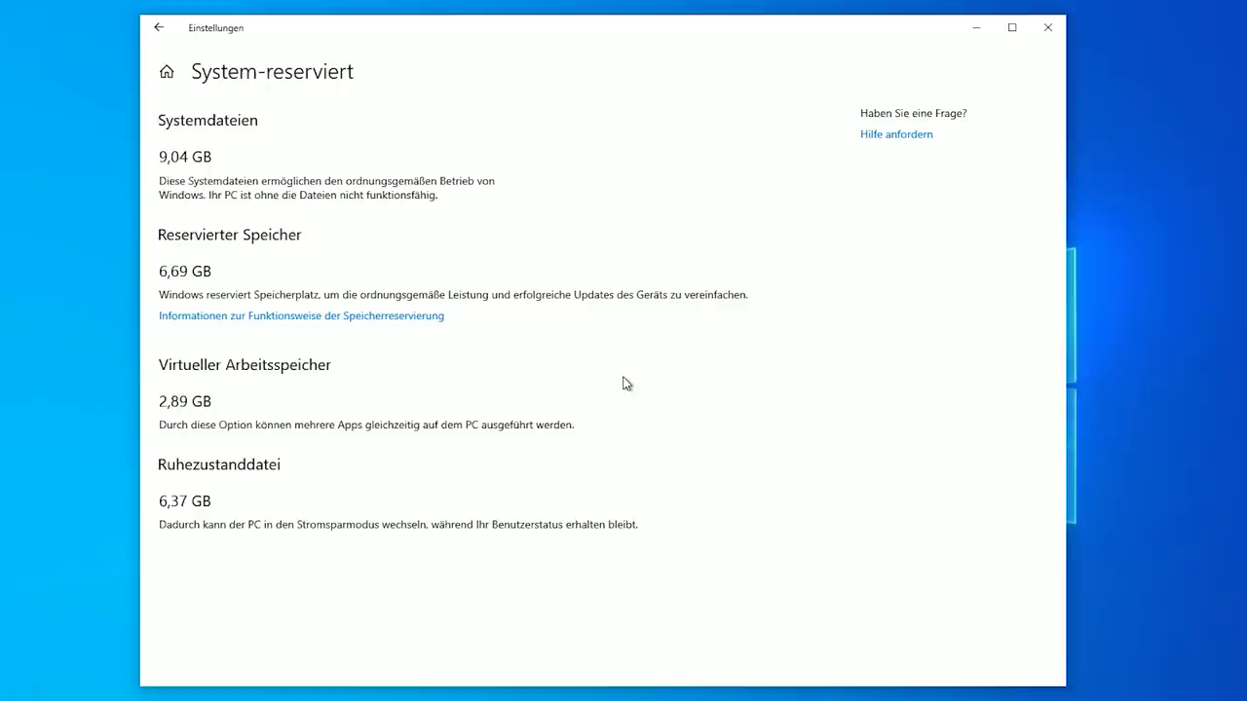
# Go back from the System-reserviert storage details via Speicher to the Settings home page
pyautogui.click(152, 35)
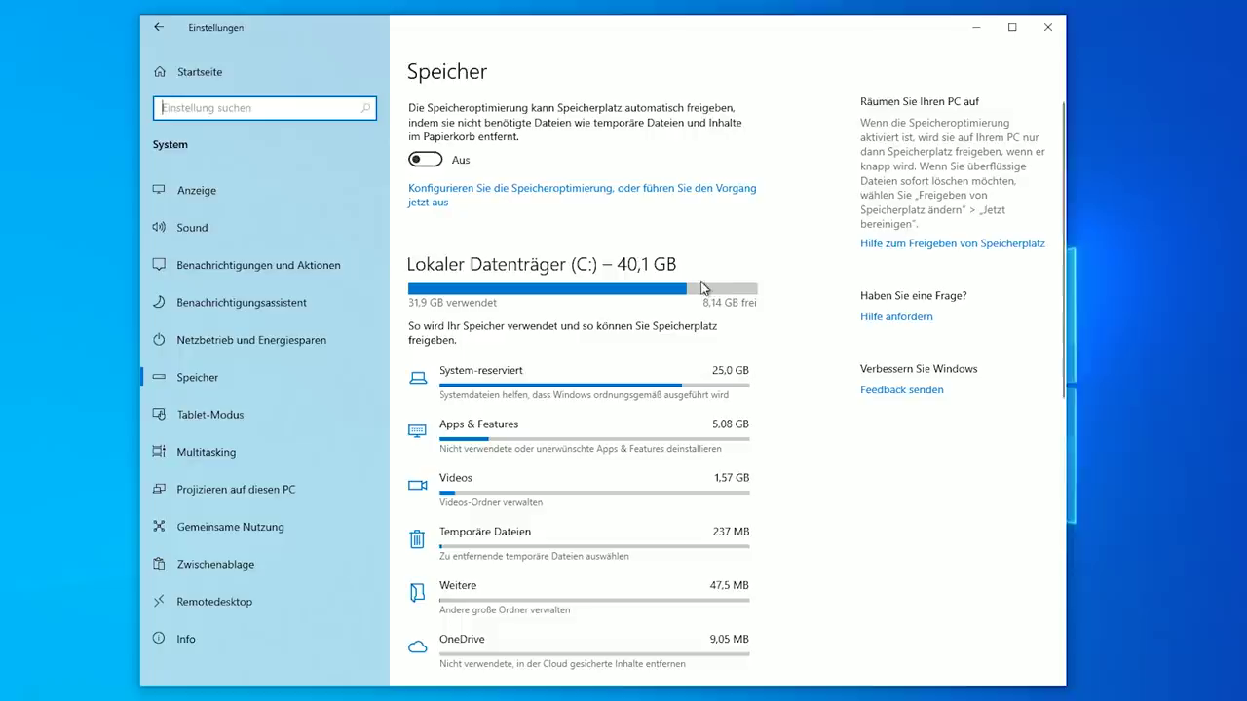
pyautogui.scroll(-2, 703, 288)
pyautogui.scroll(2, 703, 288)
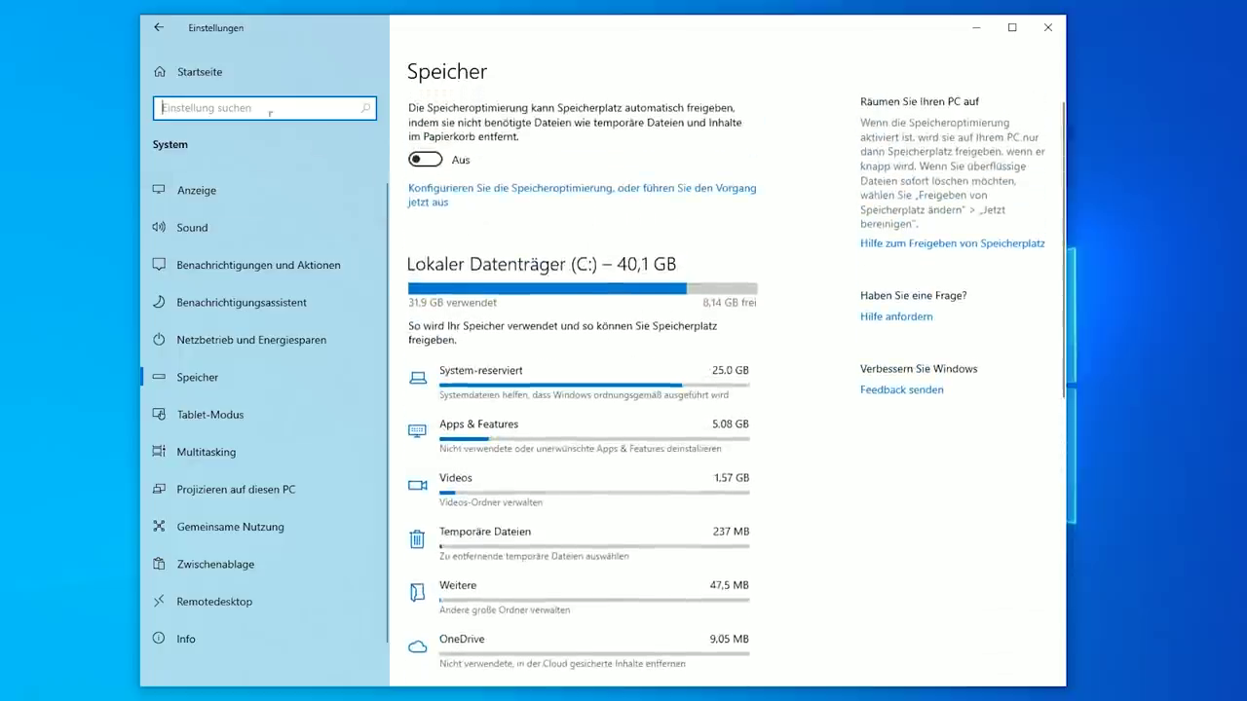
pyautogui.click(160, 32)
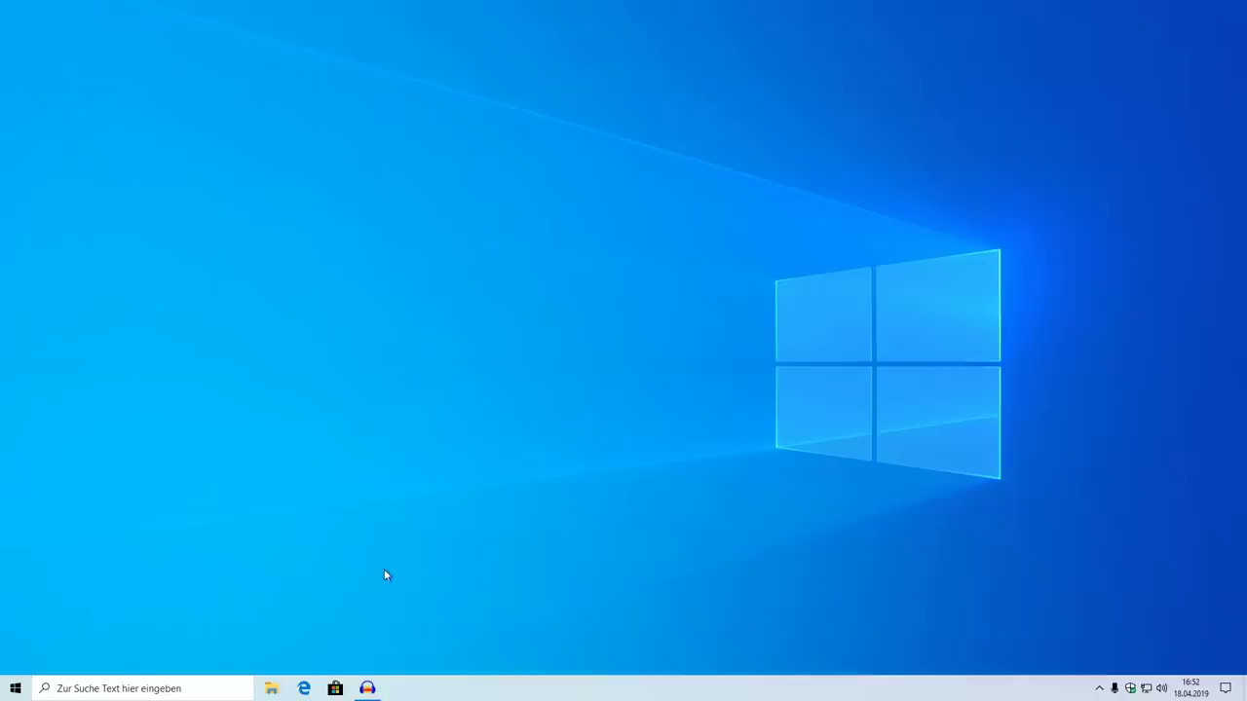
pyautogui.rightClick(271, 688)
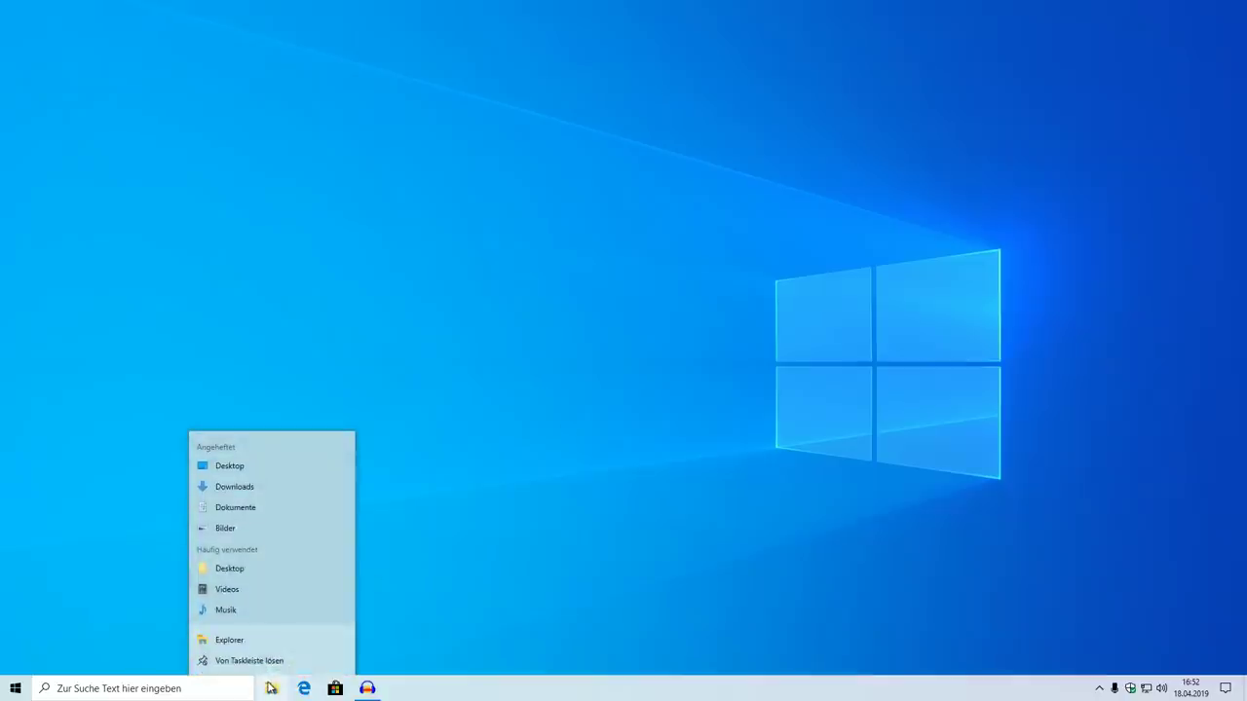
pyautogui.press('super+e')
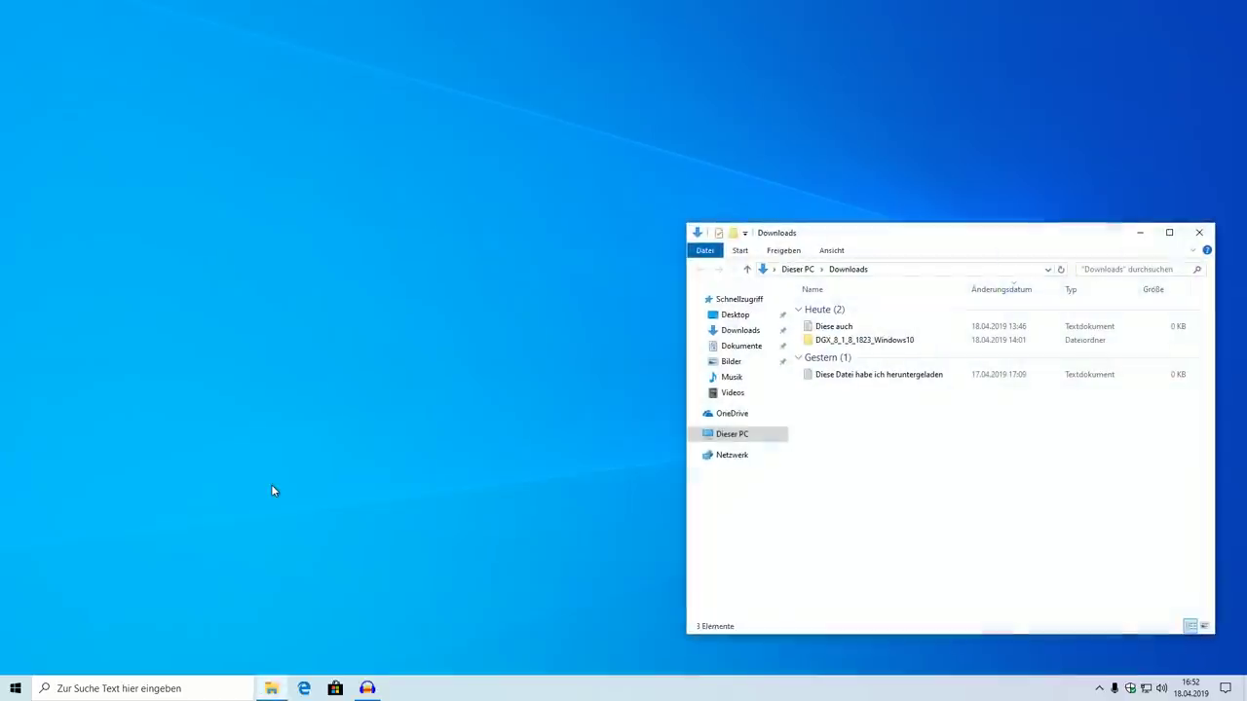
pyautogui.moveTo(846, 223); pyautogui.dragTo(431, 206)
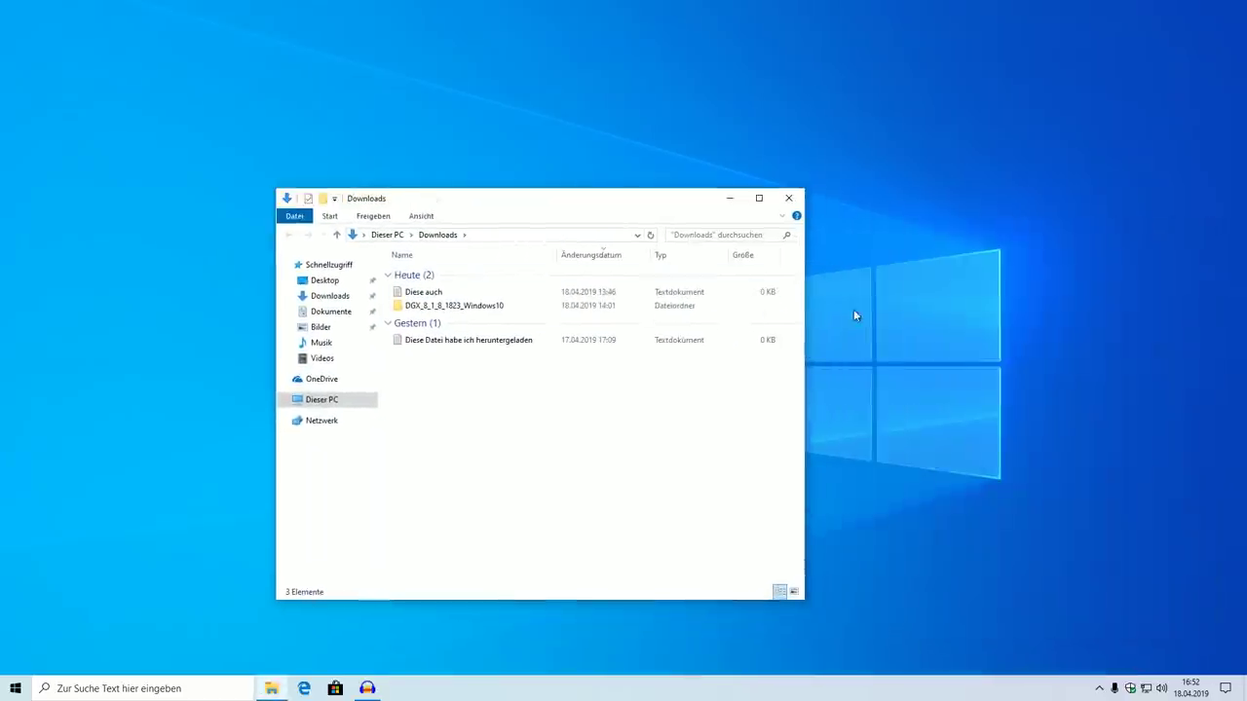
pyautogui.moveTo(804, 310); pyautogui.dragTo(906, 311)
pyautogui.moveTo(602, 206); pyautogui.dragTo(636, 197)
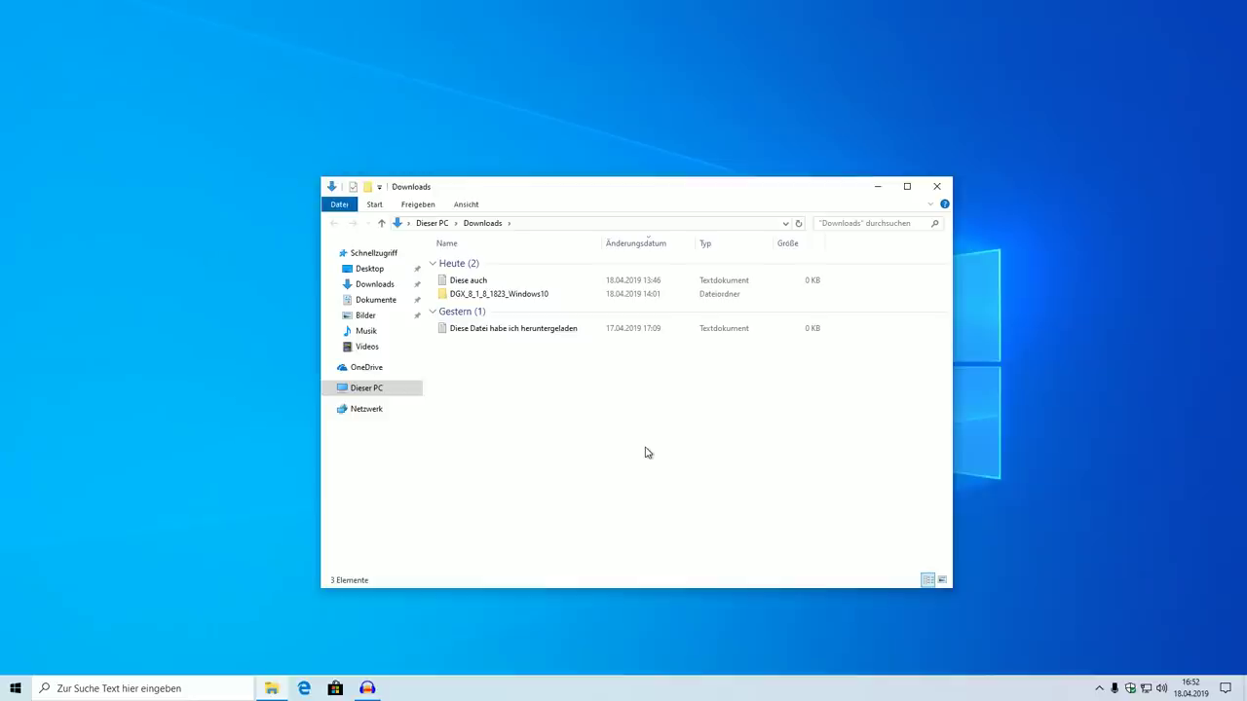
pyautogui.click(466, 282)
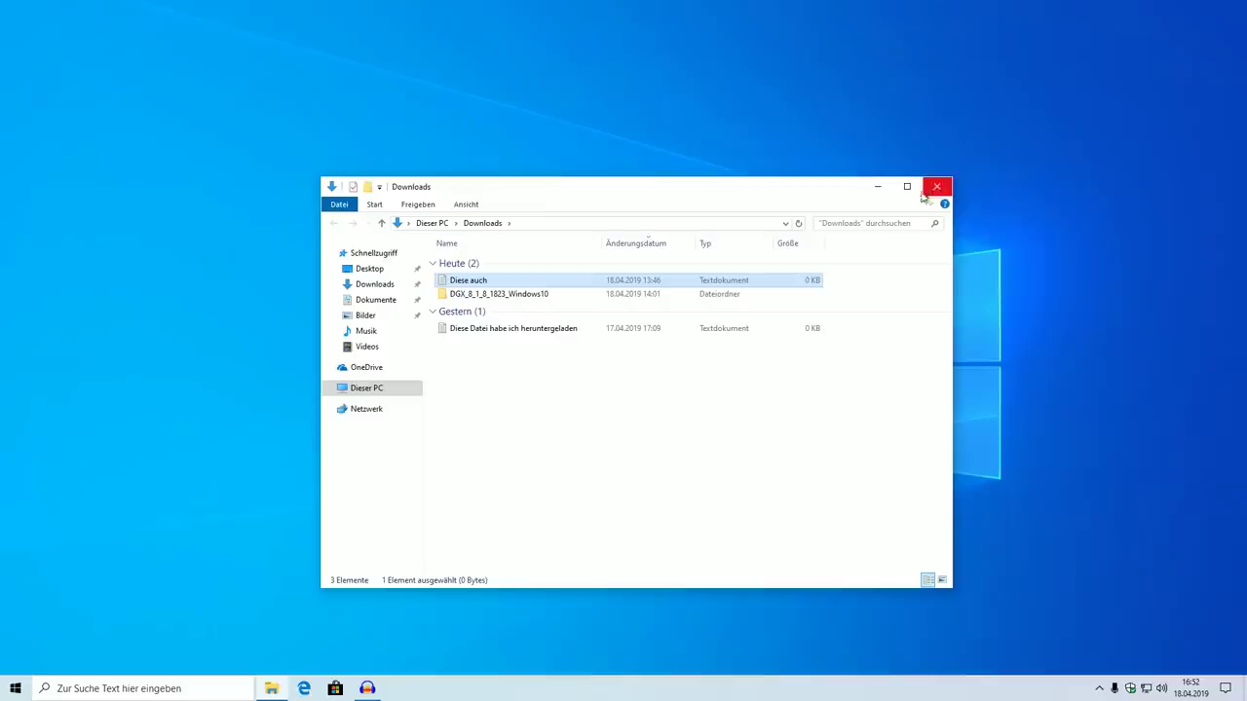
pyautogui.rightClick(591, 407)
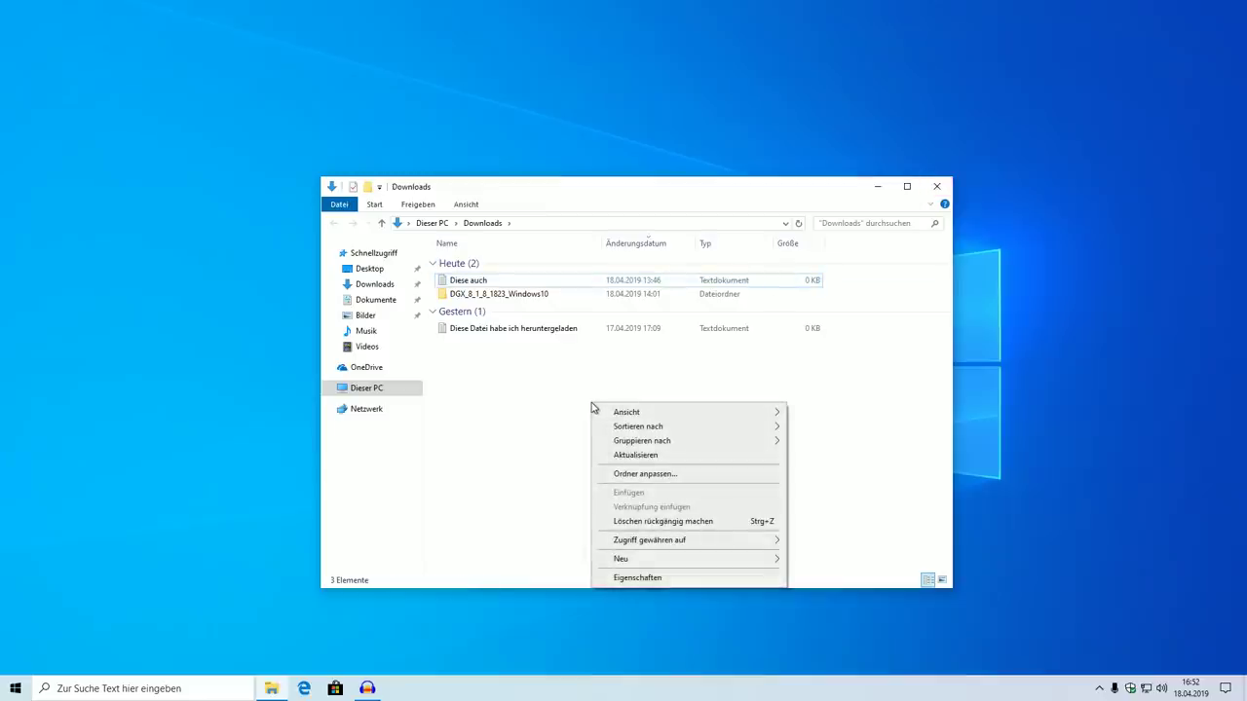
pyautogui.moveTo(624, 419)
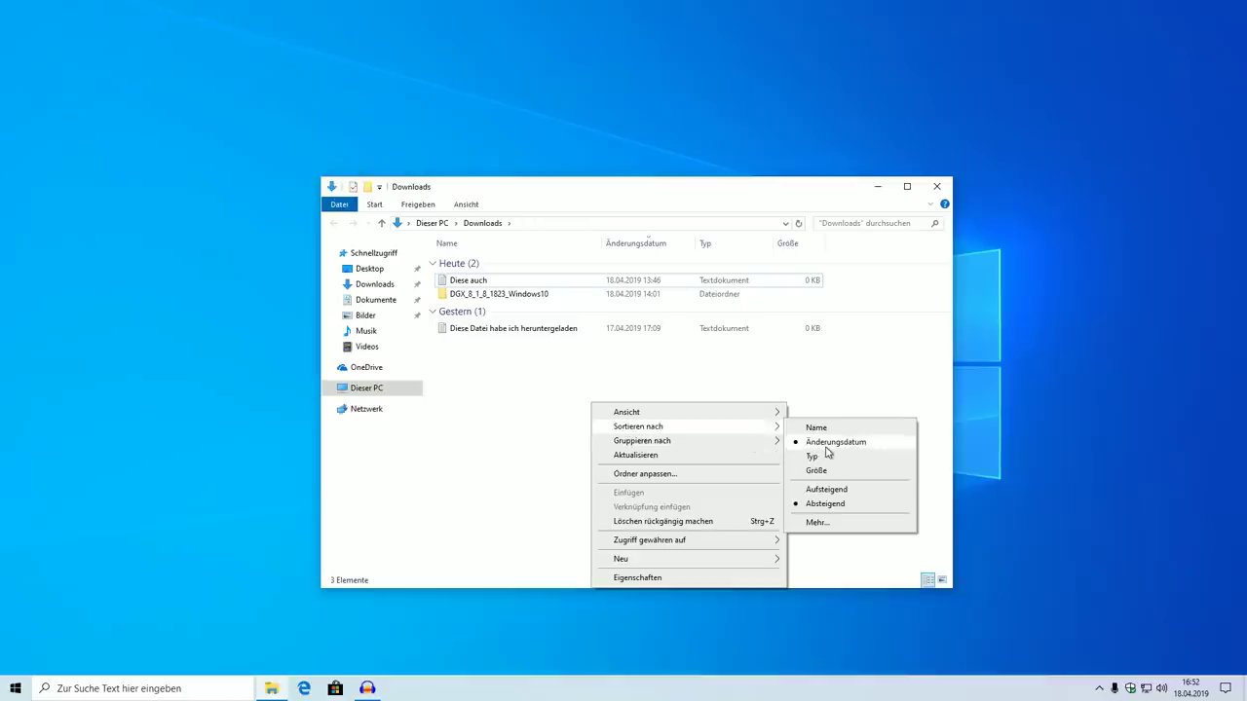
pyautogui.click(939, 188)
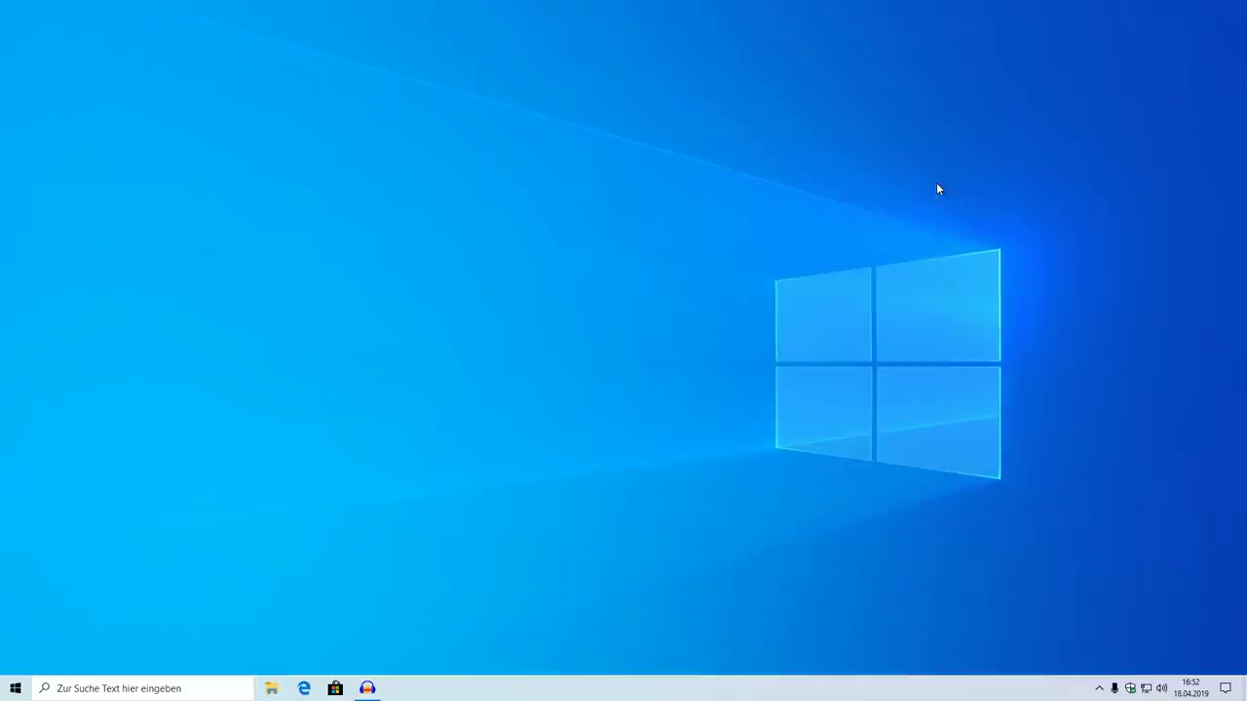
# Launch Notepad by searching the Start menu for 'editor'
pyautogui.press('super')
pyautogui.write('editor')
pyautogui.press('Return')
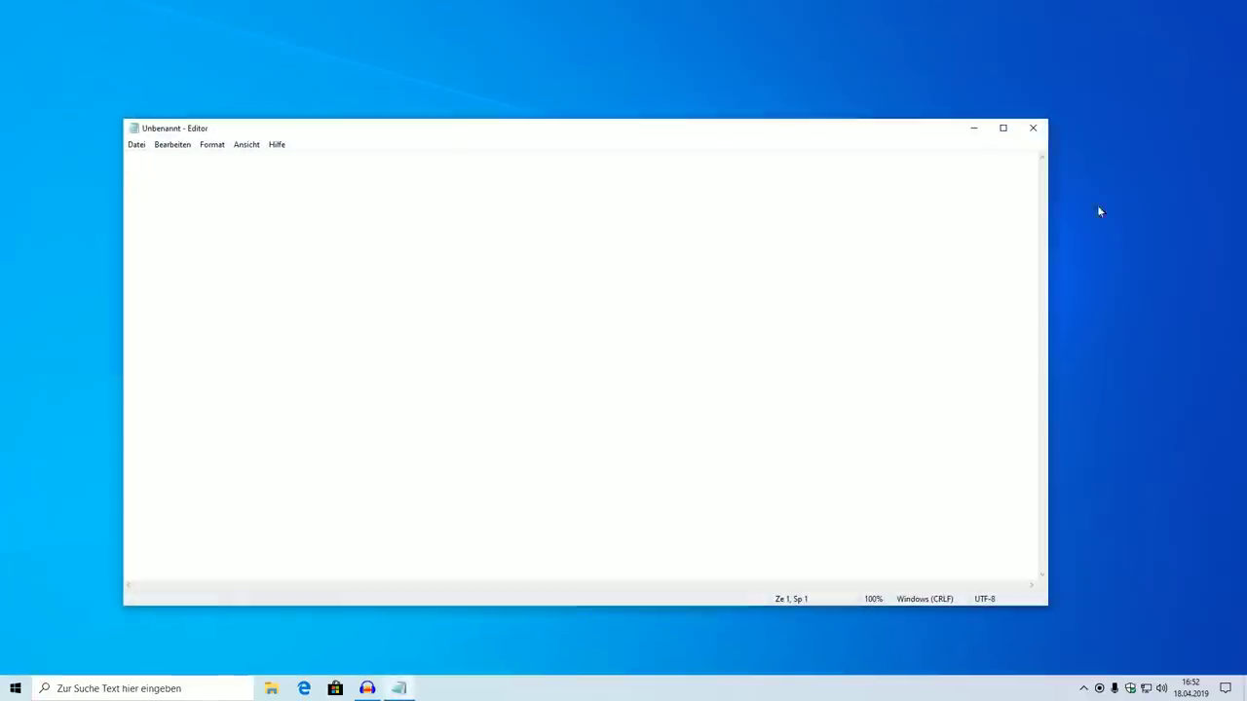
# Narrow the Notepad window, move it right, and bring up the emoji panel with Win+
pyautogui.moveTo(1046, 215); pyautogui.dragTo(600, 214)
pyautogui.moveTo(389, 133); pyautogui.dragTo(690, 124)
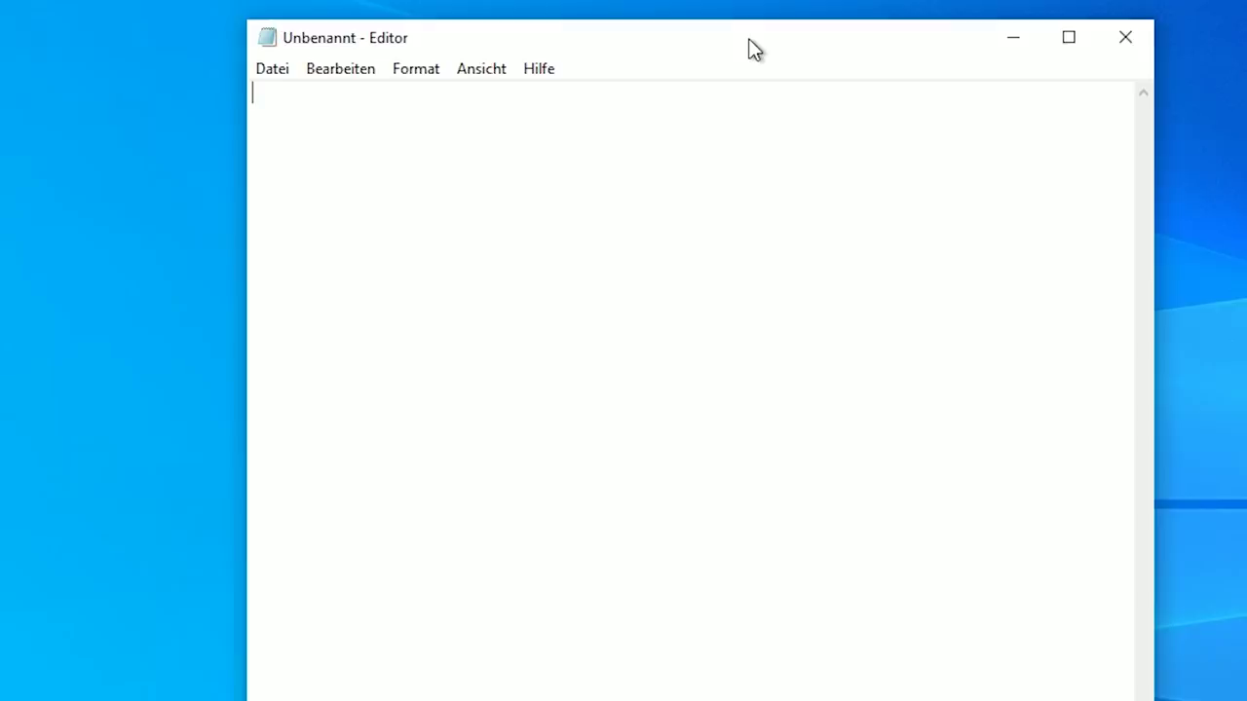
pyautogui.press('super+period')
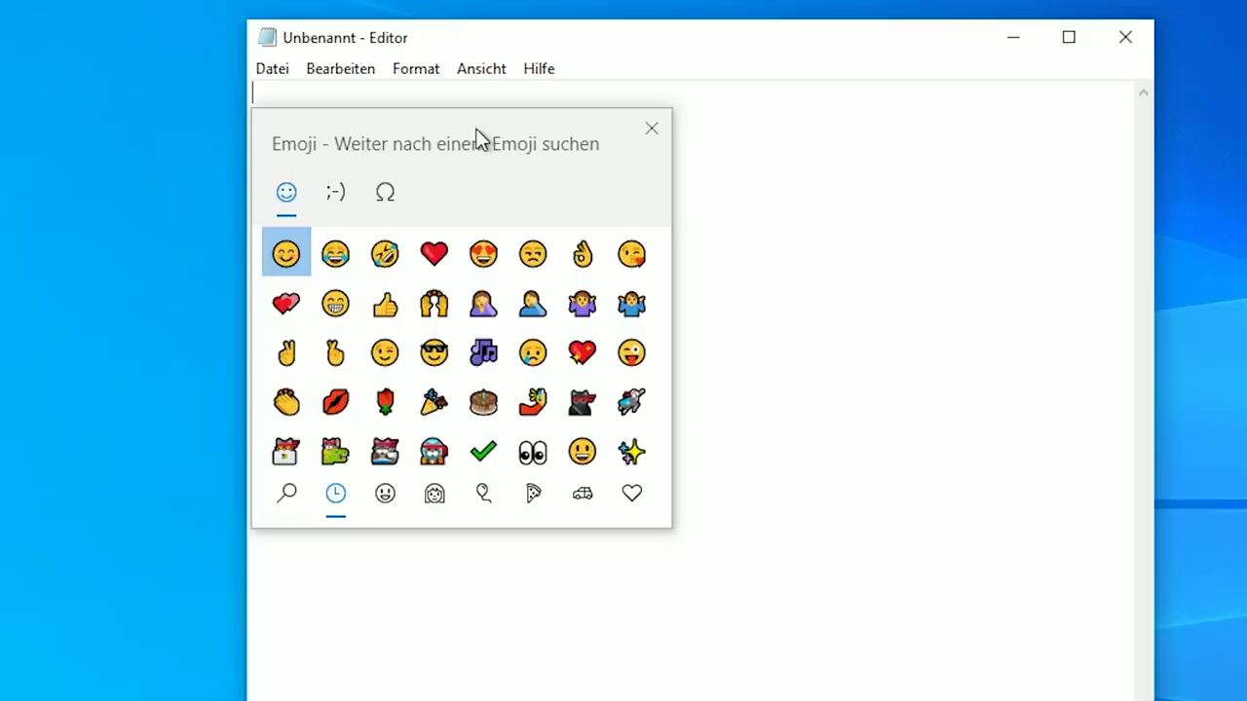
# Show the smiley emoji category, then switch to the kaomoji collection and move the panel lower
pyautogui.scroll(-1, 484, 311)
pyautogui.scroll(1, 524, 370)
pyautogui.click(385, 493)
pyautogui.scroll(-20, 434, 404)
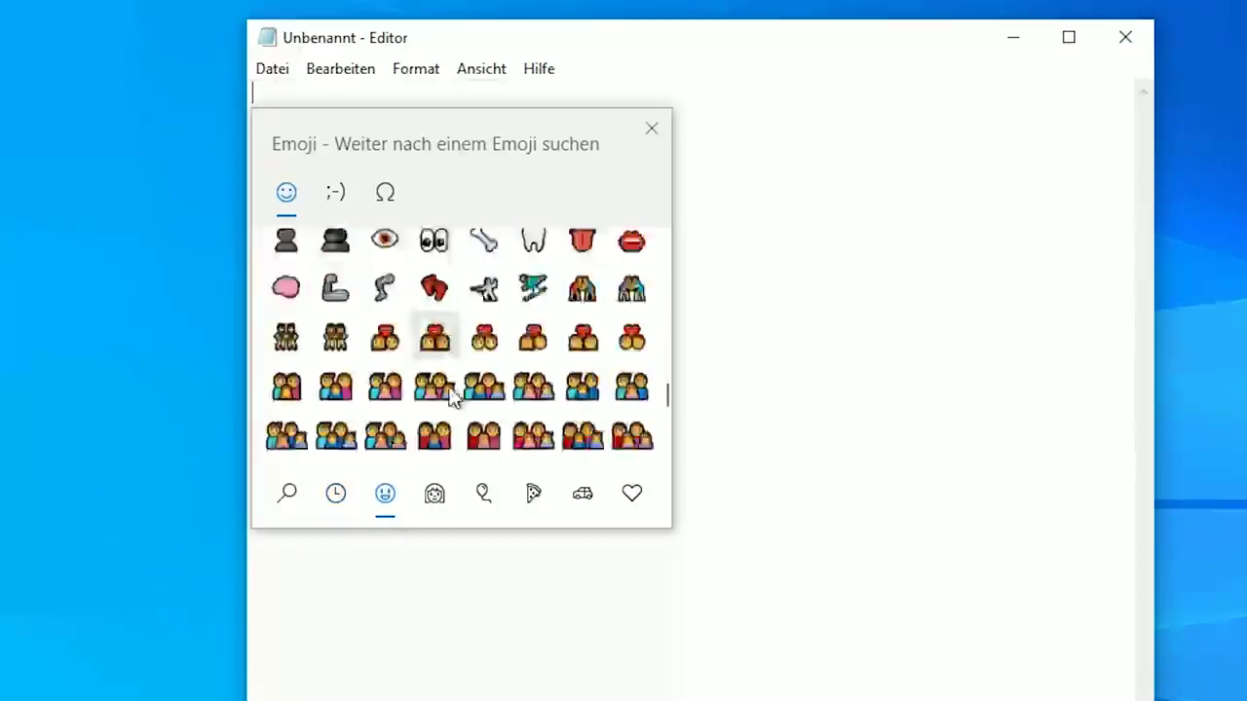
pyautogui.scroll(20, 456, 389)
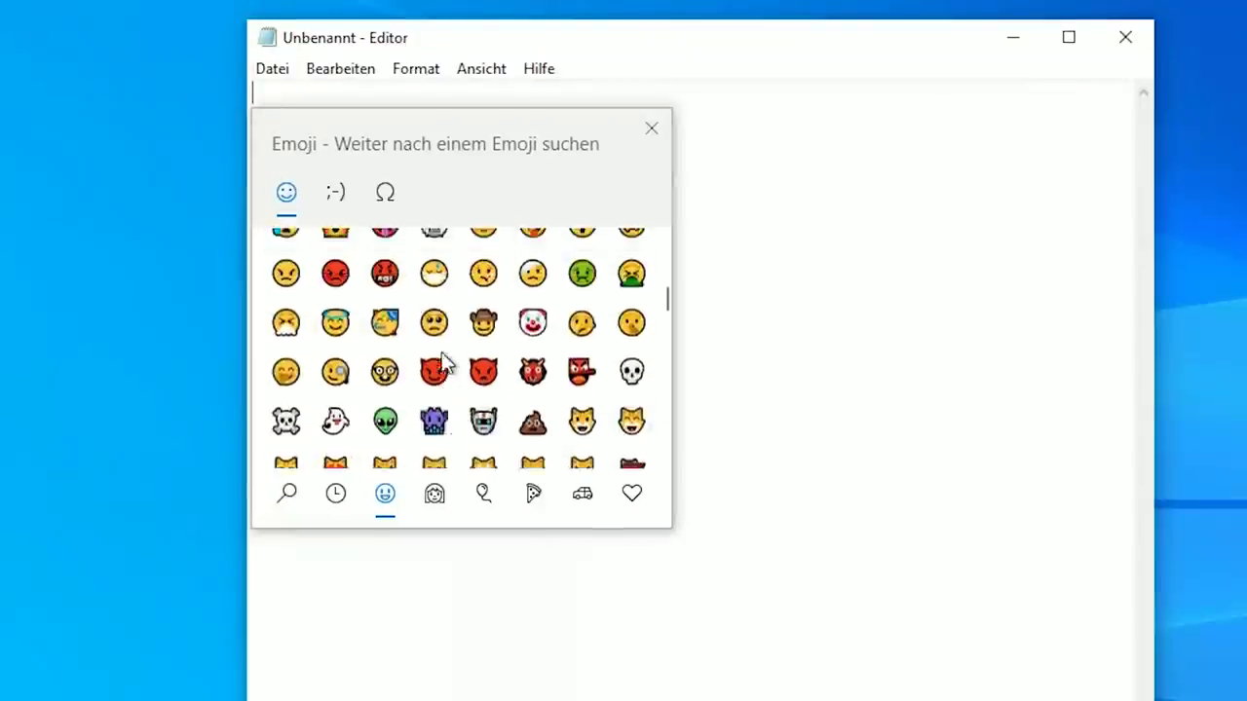
pyautogui.click(329, 189)
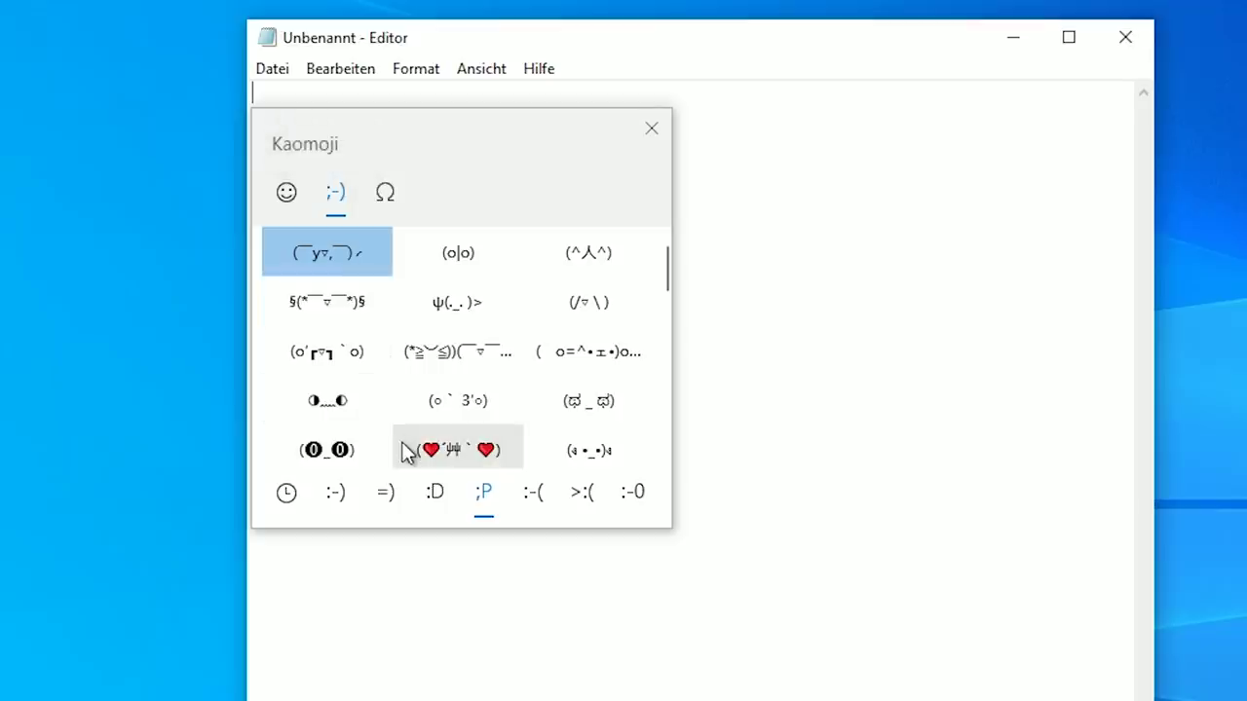
pyautogui.moveTo(399, 121); pyautogui.dragTo(490, 303)
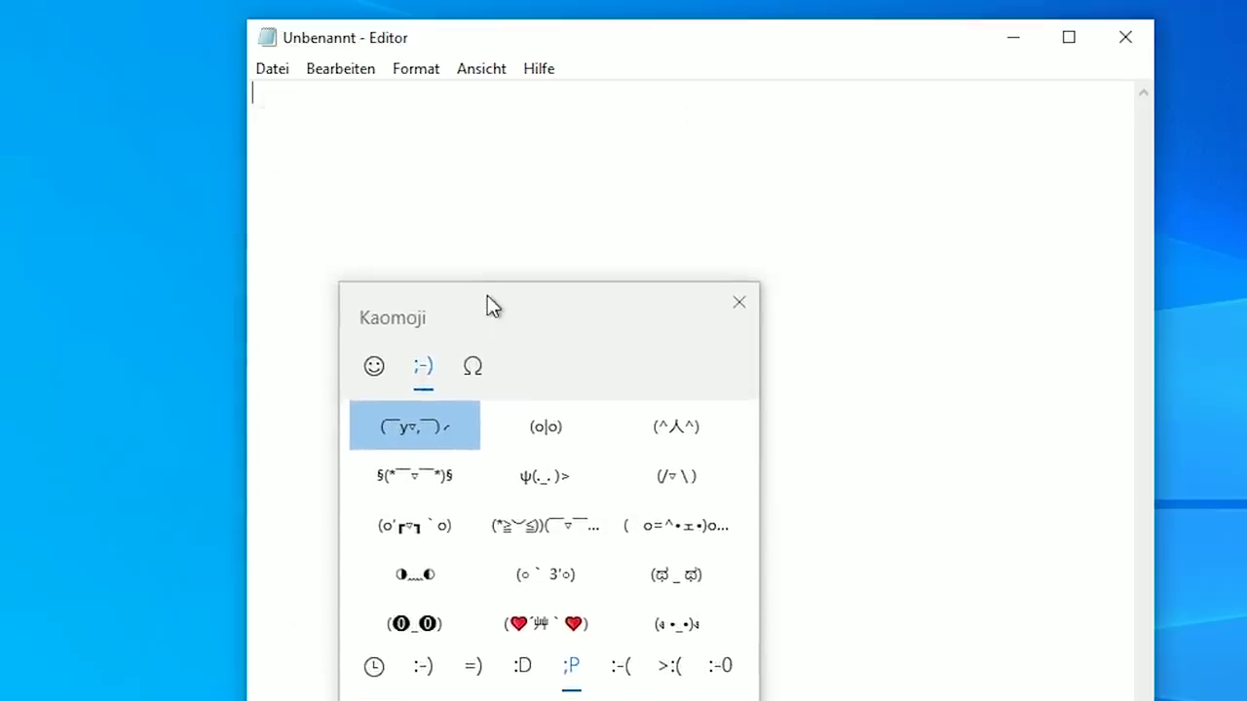
# Browse the happy-face and cheerful kaomoji categories
pyautogui.click(428, 668)
pyautogui.click(472, 665)
pyautogui.click(422, 670)
pyautogui.scroll(-5, 537, 575)
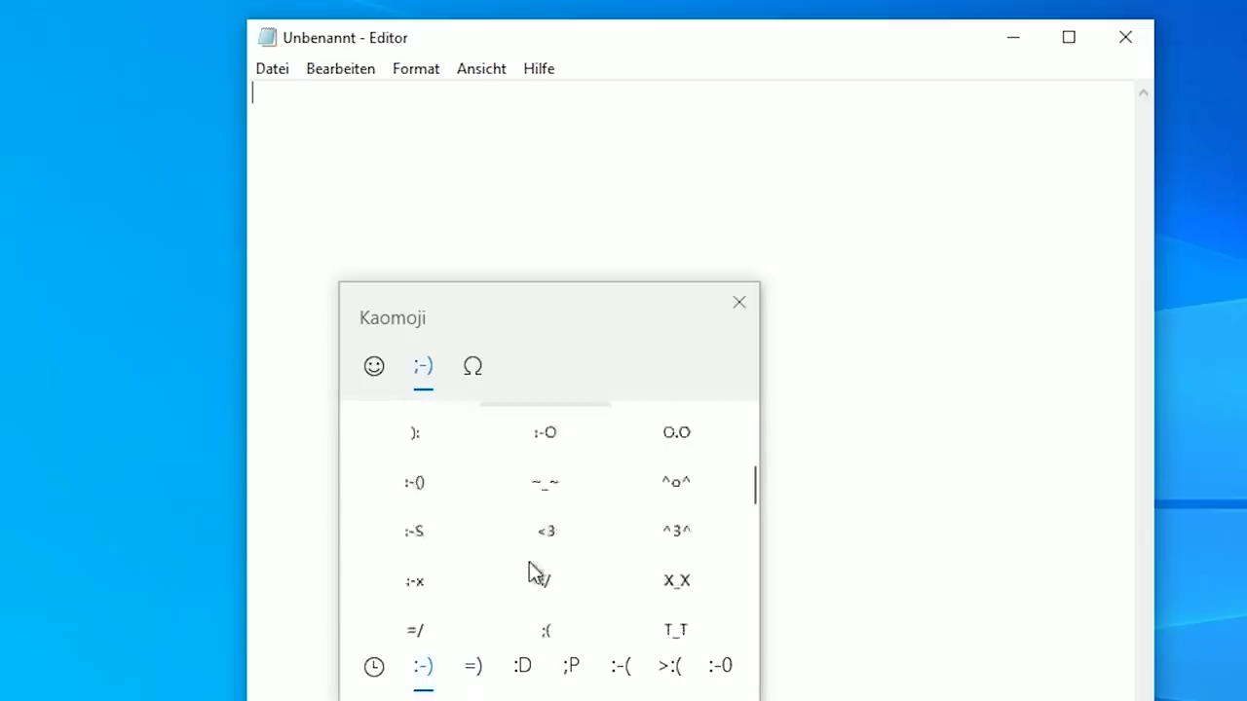
pyautogui.scroll(-3, 623, 584)
pyautogui.scroll(3, 546, 575)
pyautogui.click(409, 666)
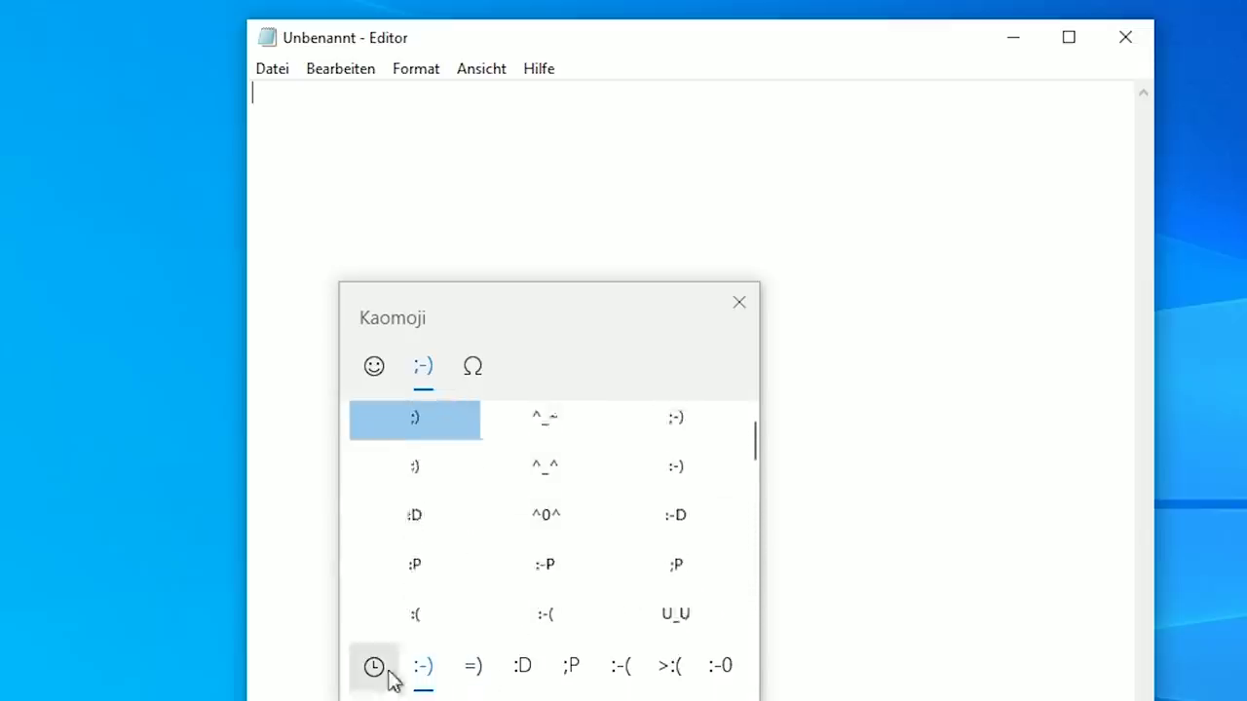
pyautogui.click(473, 666)
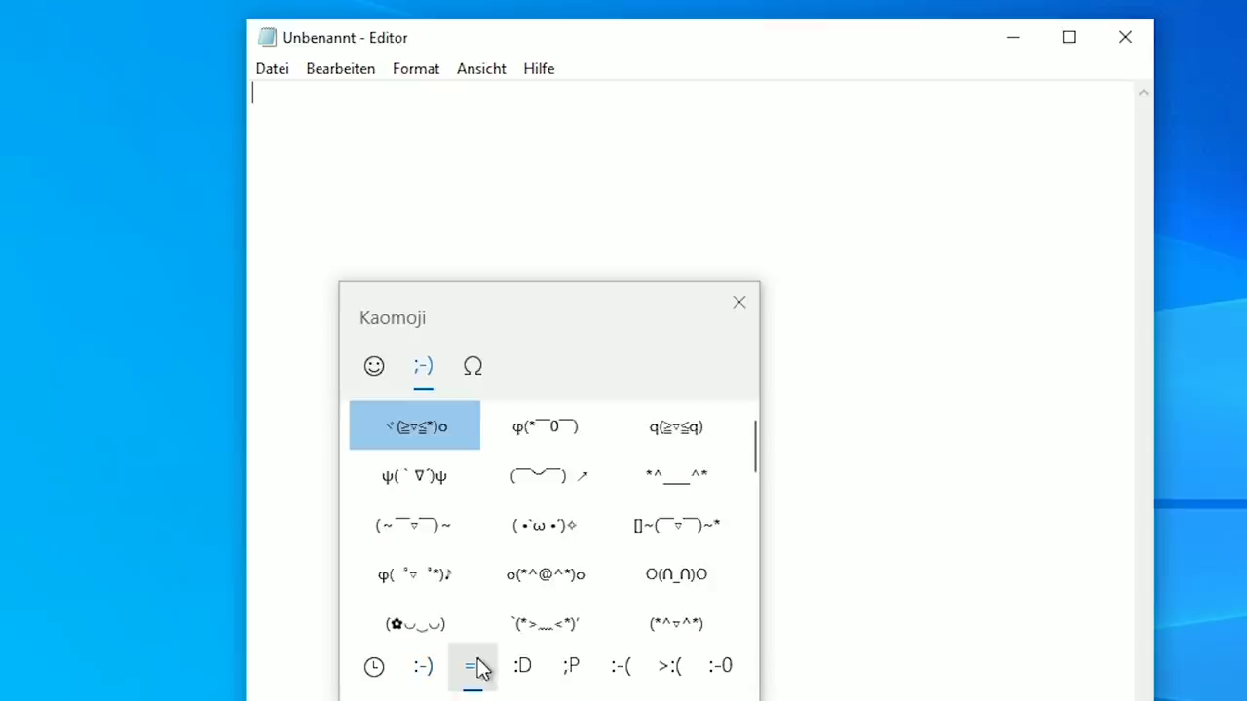
# Insert the kaomoji φ(*￣0￣), O(∩_∩)O, (╬￣皿￣)ﾉ and another angry face
pyautogui.click(543, 430)
pyautogui.click(676, 574)
pyautogui.click(670, 666)
pyautogui.click(541, 476)
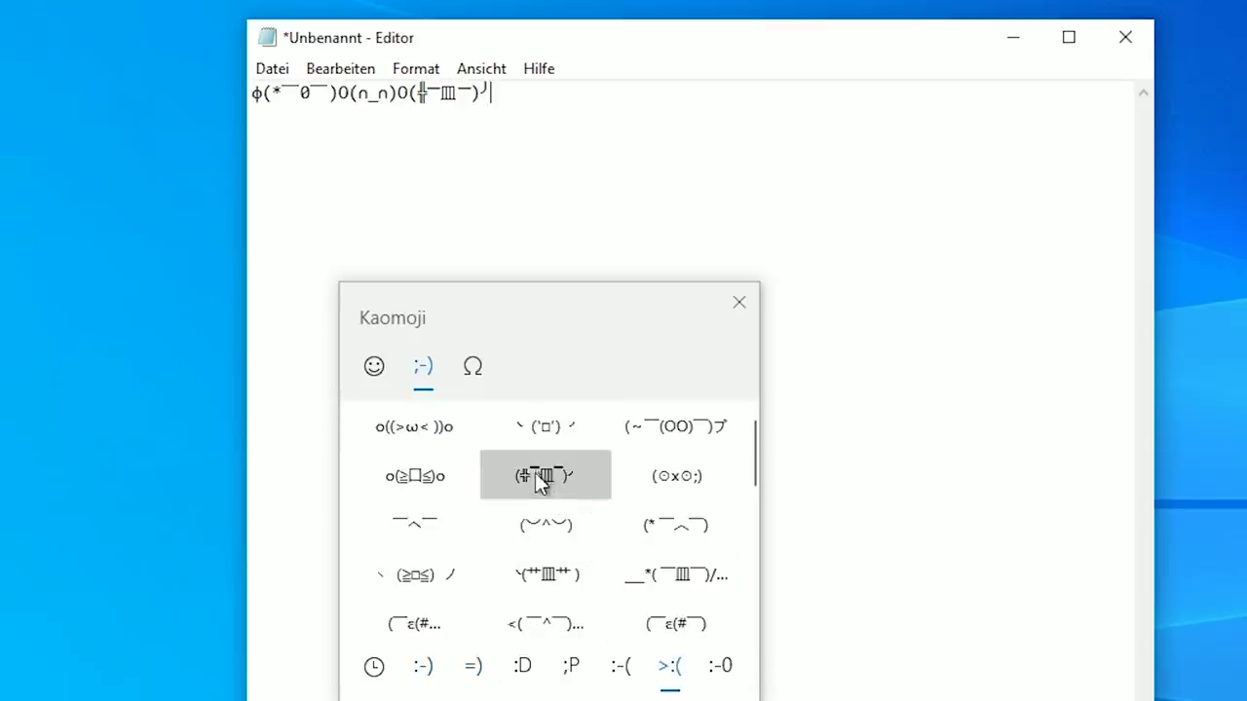
pyautogui.click(516, 624)
# Add the surprised kaomoji o((⊙﹏⊙))o, close the panel and select all the text
pyautogui.click(719, 666)
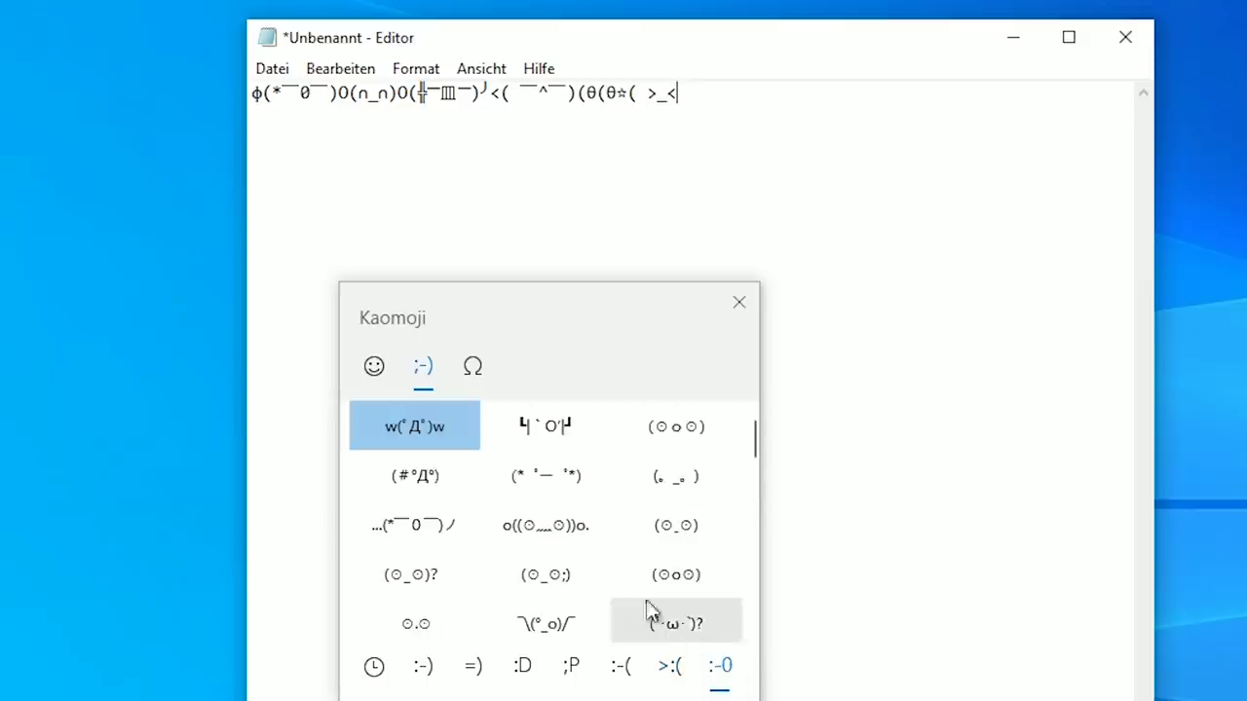
pyautogui.click(552, 541)
pyautogui.click(844, 111)
pyautogui.hotkey('ctrl', 'a')
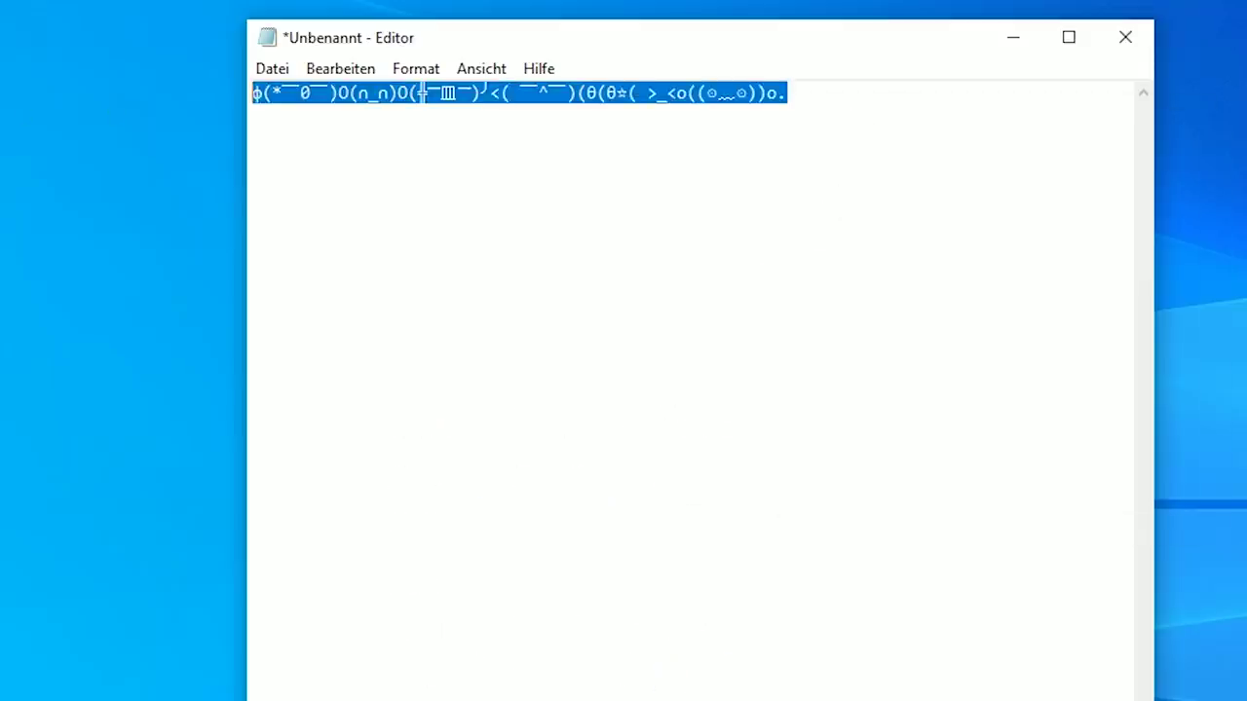
# Delete the kaomoji line, reopen the emoji panel and show its arrow symbols
pyautogui.press('BackSpace')
pyautogui.press('super+period')
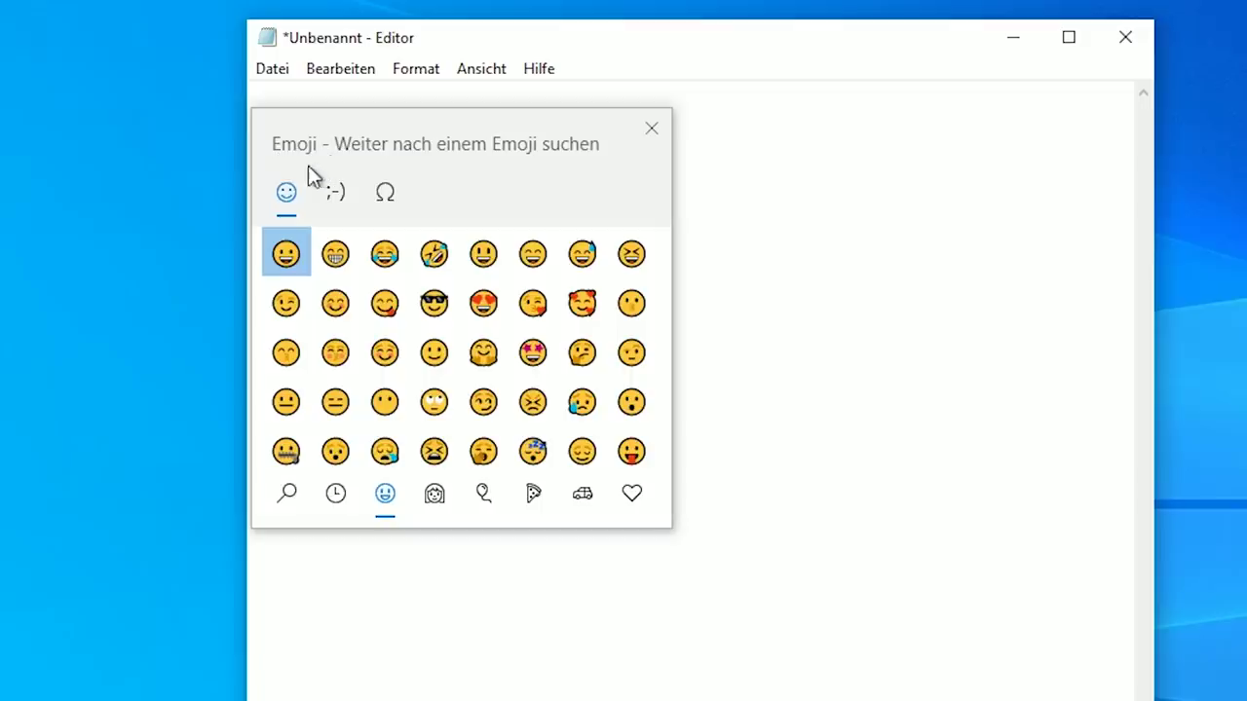
pyautogui.click(398, 198)
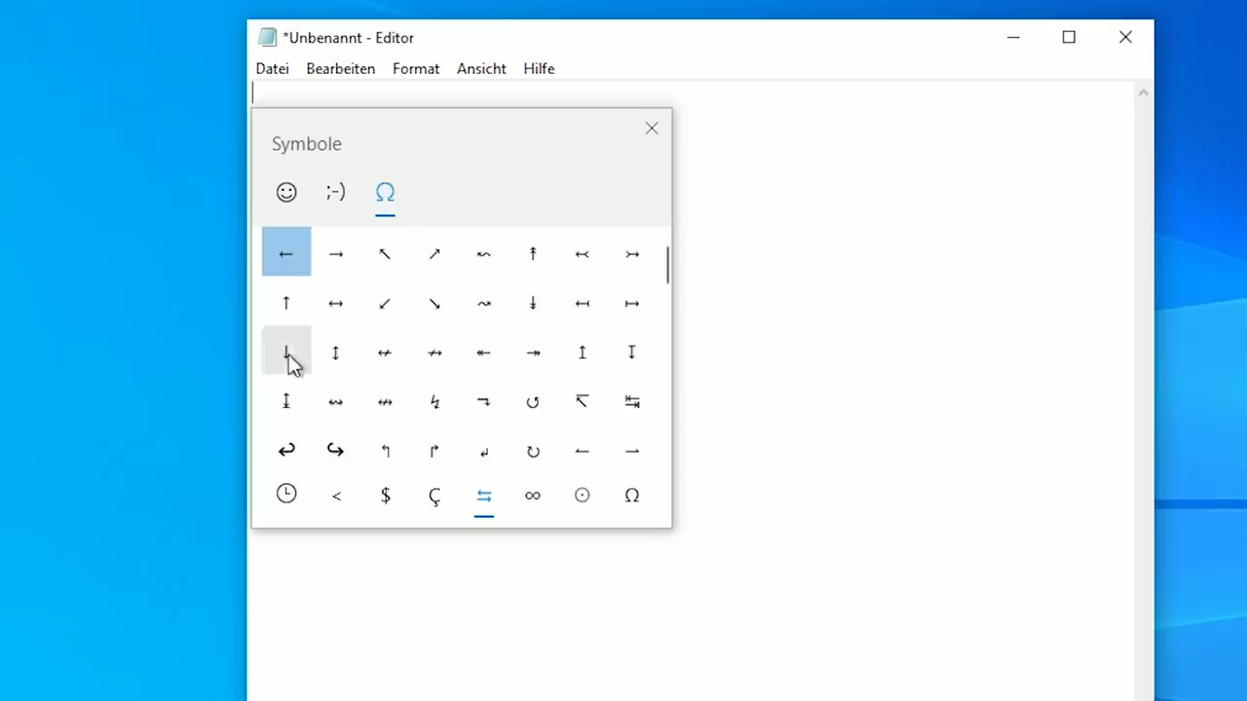
pyautogui.click(336, 495)
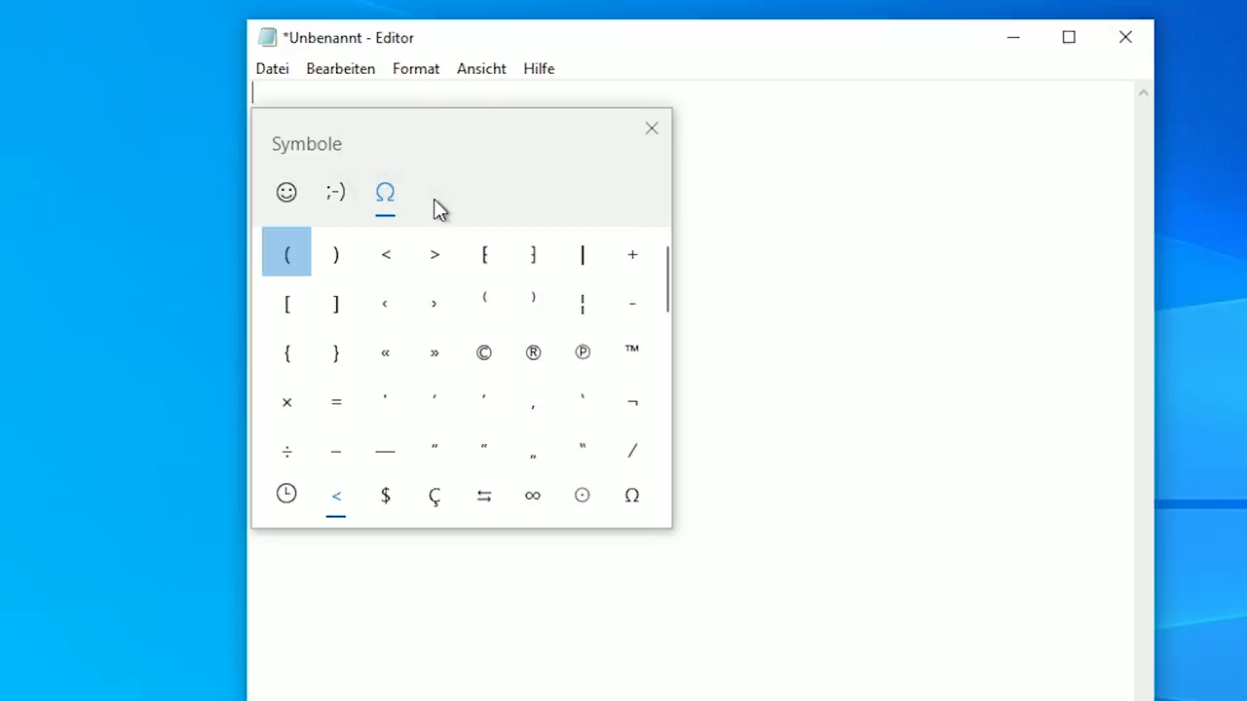
pyautogui.click(485, 495)
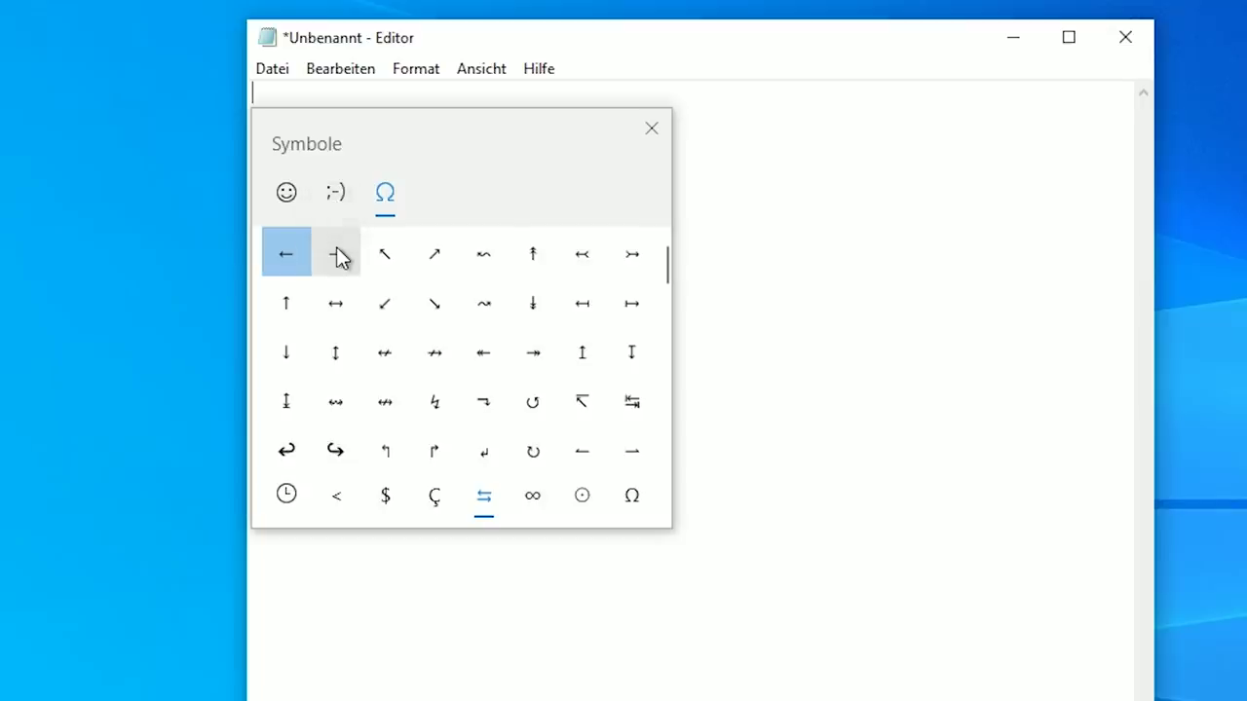
# Insert nine → arrows, then ←, ↙, ↘, ↗, ↖, ↜ and ↓
pyautogui.click(336, 255)
pyautogui.click(336, 255)
pyautogui.click(336, 255)
pyautogui.click(336, 255)
pyautogui.click(336, 255)
pyautogui.click(336, 255)
pyautogui.click(337, 255)
pyautogui.click(336, 256)
pyautogui.click(336, 256)
pyautogui.click(336, 256)
pyautogui.click(336, 255)
pyautogui.click(336, 256)
pyautogui.click(336, 255)
pyautogui.click(336, 255)
pyautogui.click(336, 255)
pyautogui.click(292, 255)
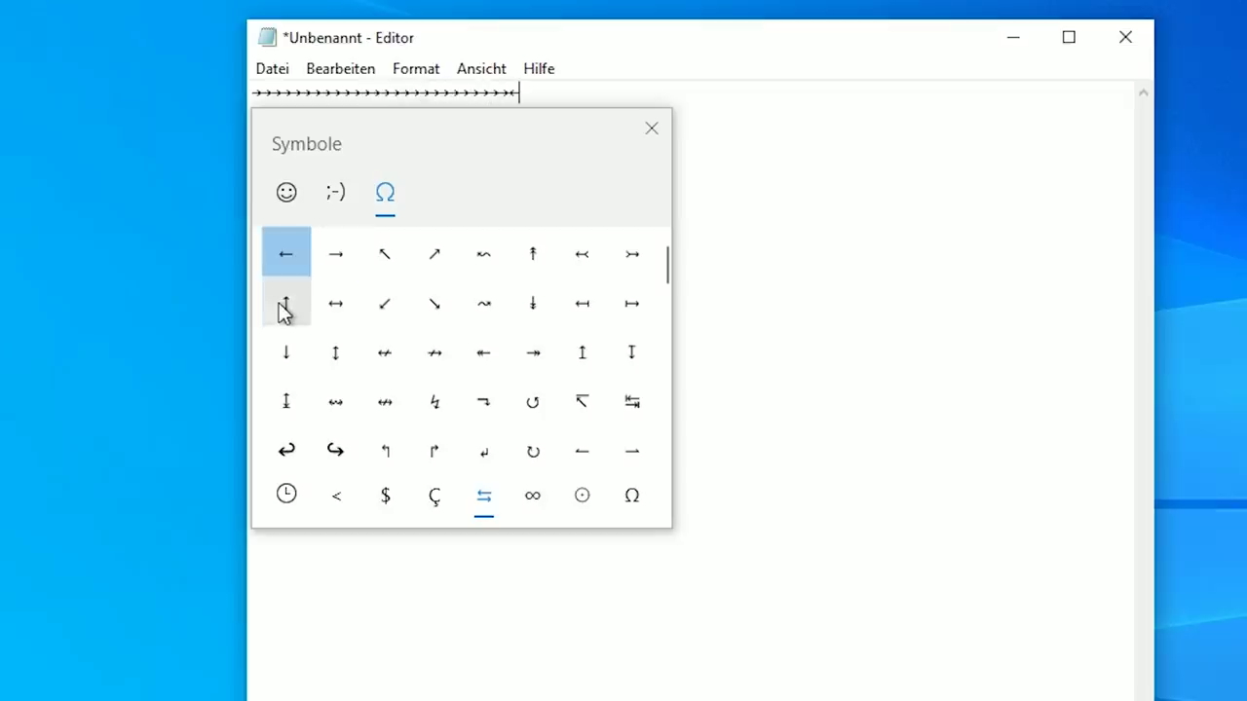
pyautogui.click(384, 305)
pyautogui.click(434, 306)
pyautogui.click(434, 255)
pyautogui.click(385, 255)
pyautogui.click(484, 255)
pyautogui.click(511, 318)
# Close the symbol panel, delete the arrow line, and reopen the emoji panel
pyautogui.scroll(-1, 558, 440)
pyautogui.scroll(1, 558, 439)
pyautogui.click(773, 185)
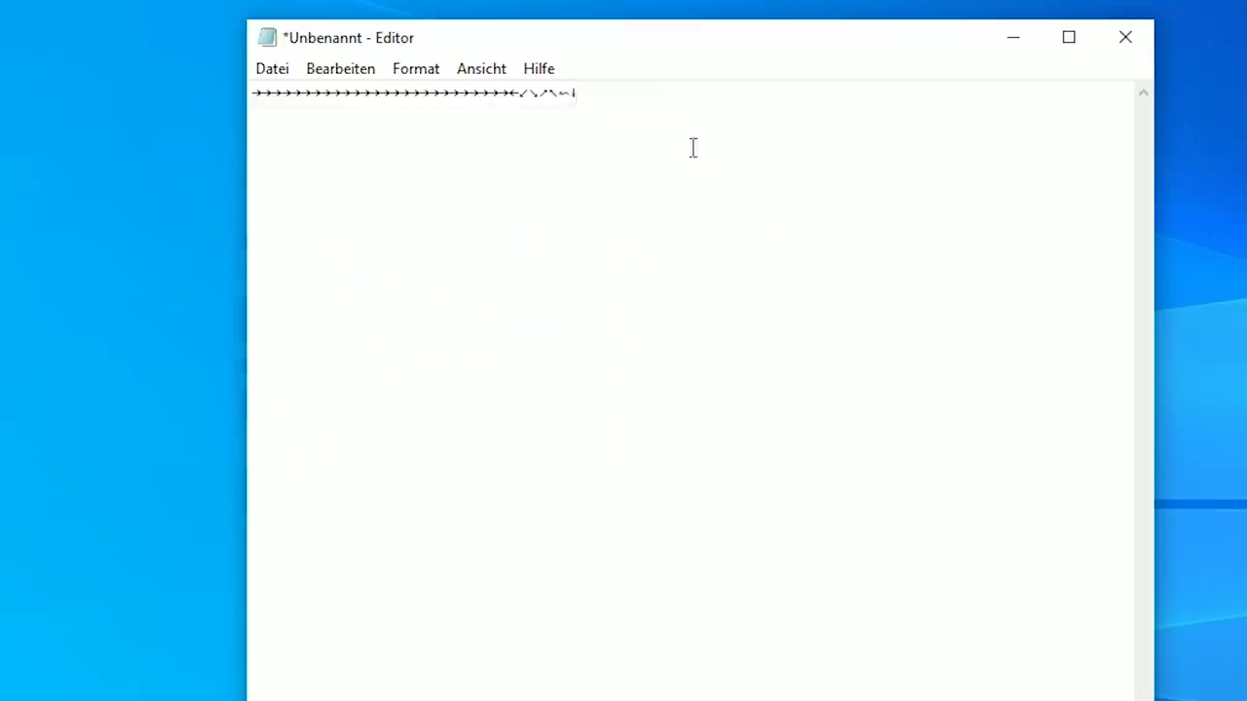
pyautogui.moveTo(696, 147); pyautogui.dragTo(47, 152)
pyautogui.press('BackSpace')
pyautogui.press('super+period')
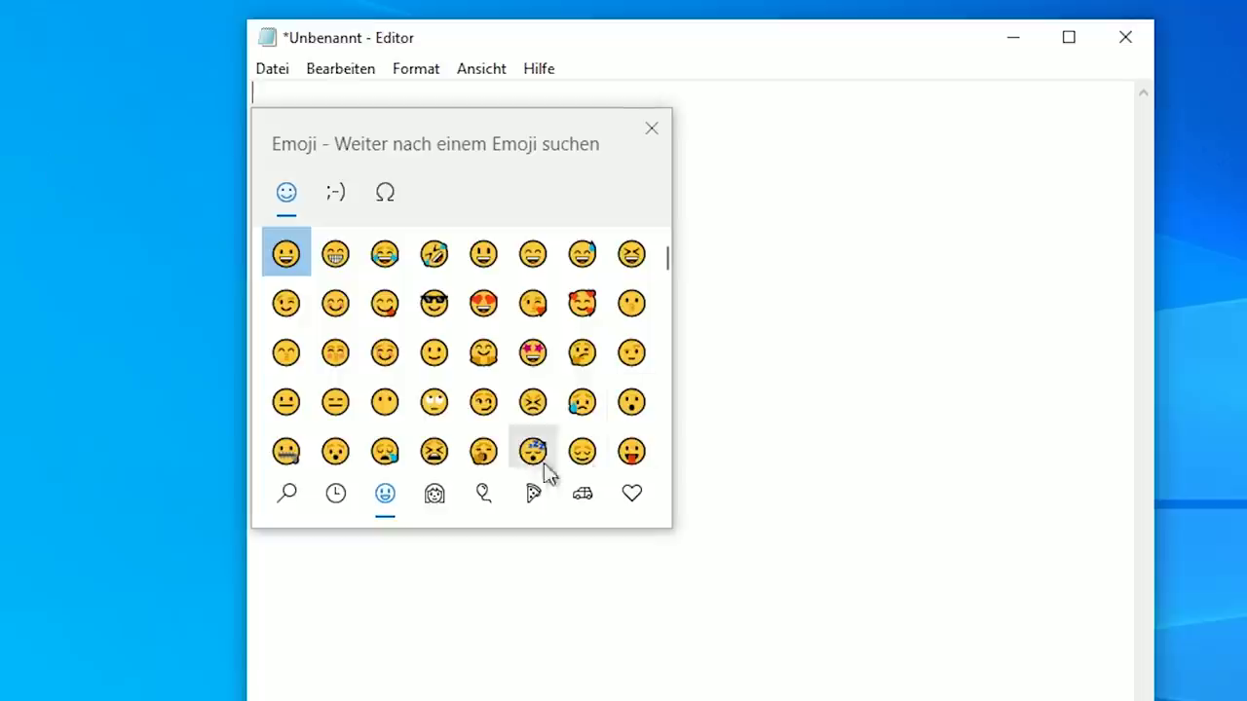
# Browse the Greek letter, math, number and arrow symbol categories
pyautogui.click(385, 193)
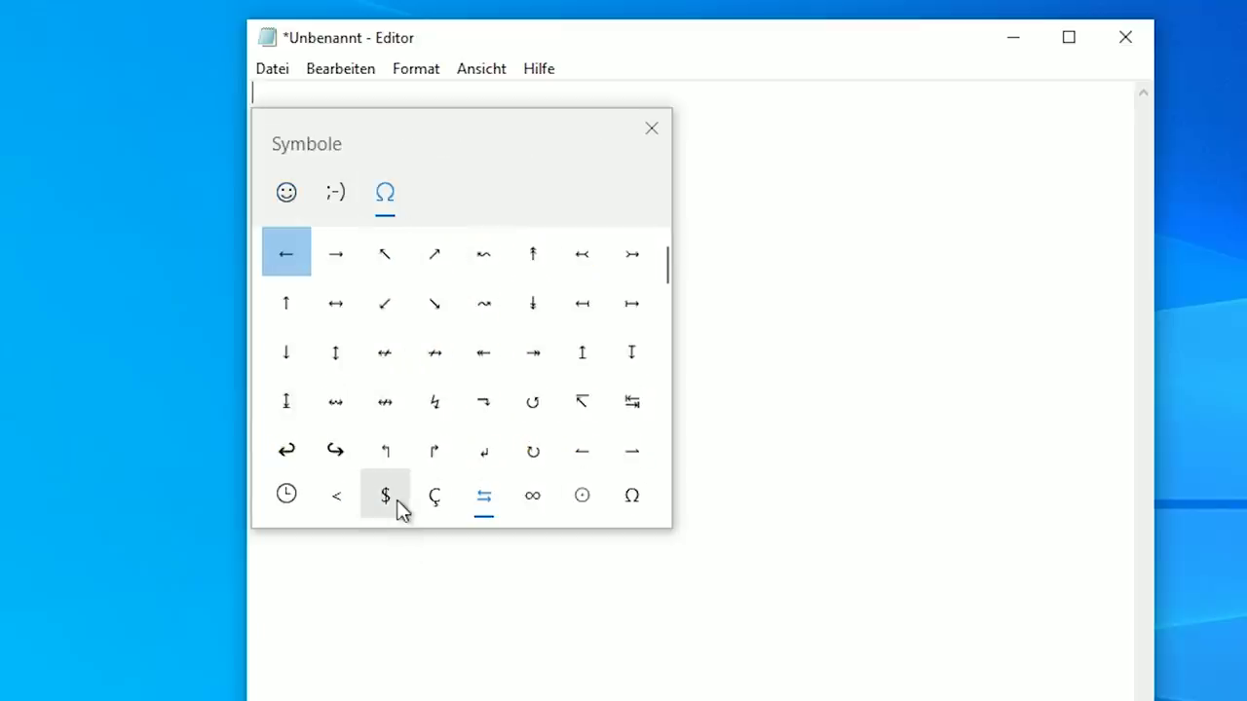
pyautogui.click(645, 510)
pyautogui.scroll(-5, 516, 431)
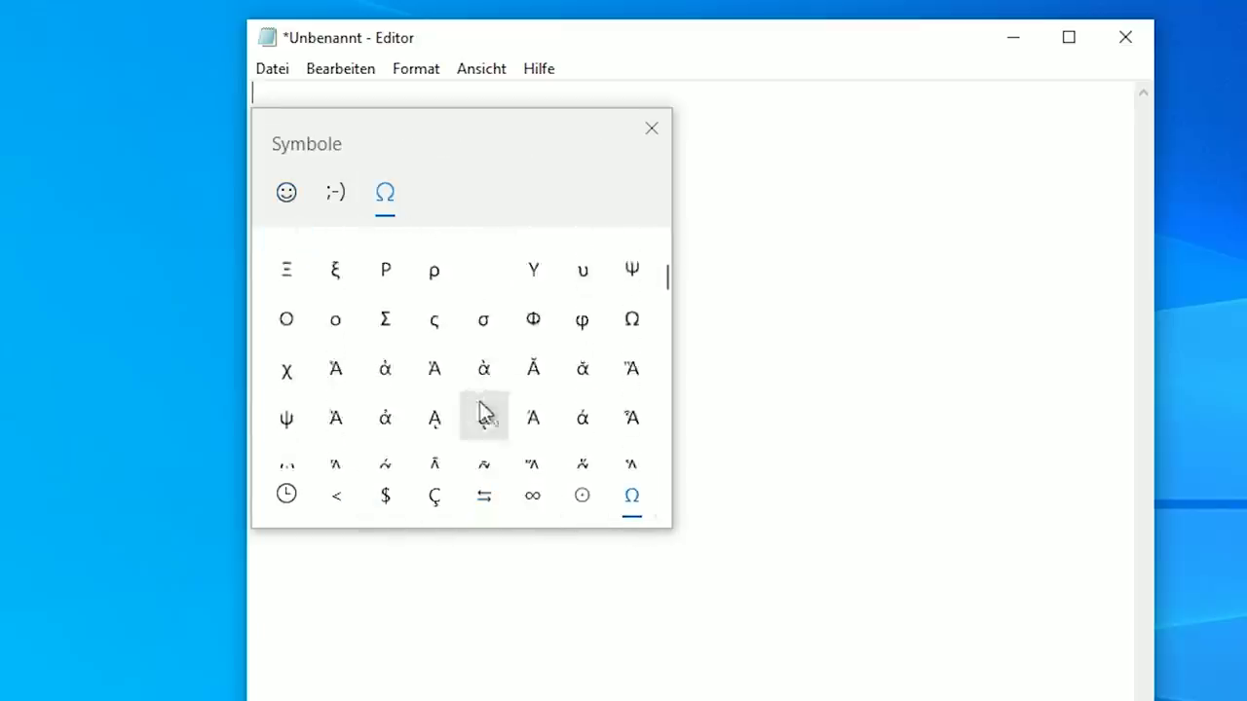
pyautogui.click(582, 495)
pyautogui.scroll(-5, 526, 429)
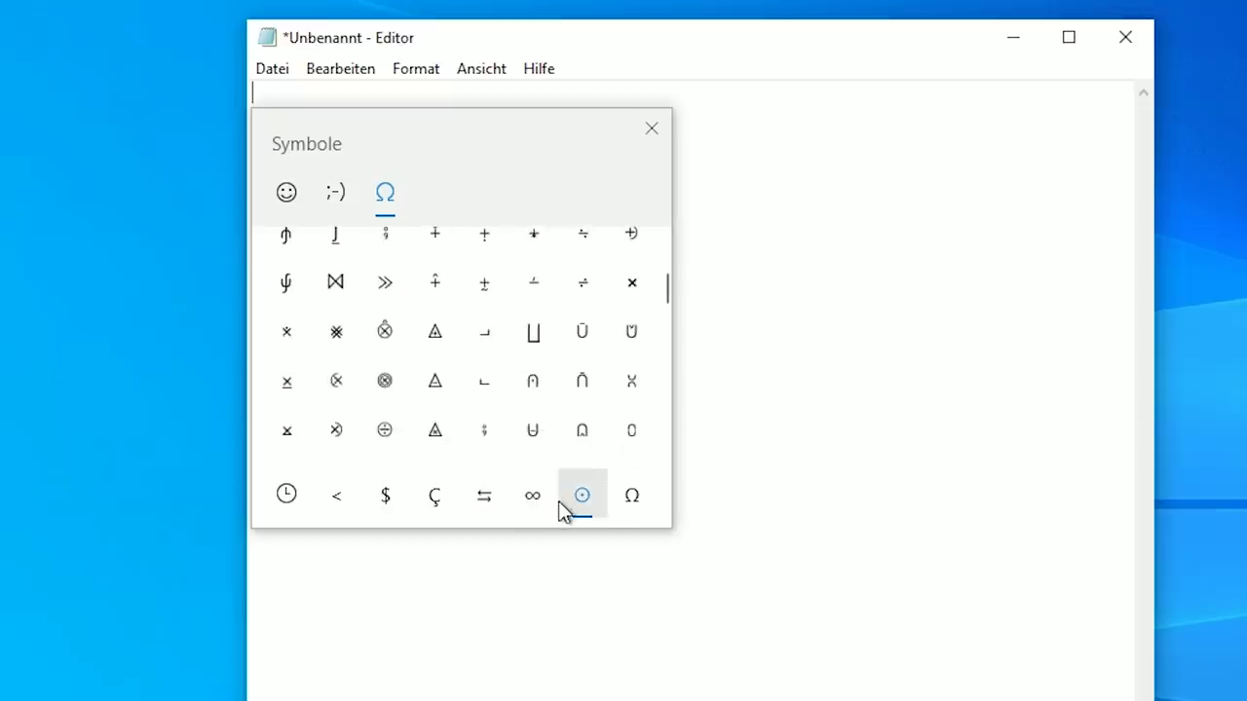
pyautogui.click(532, 496)
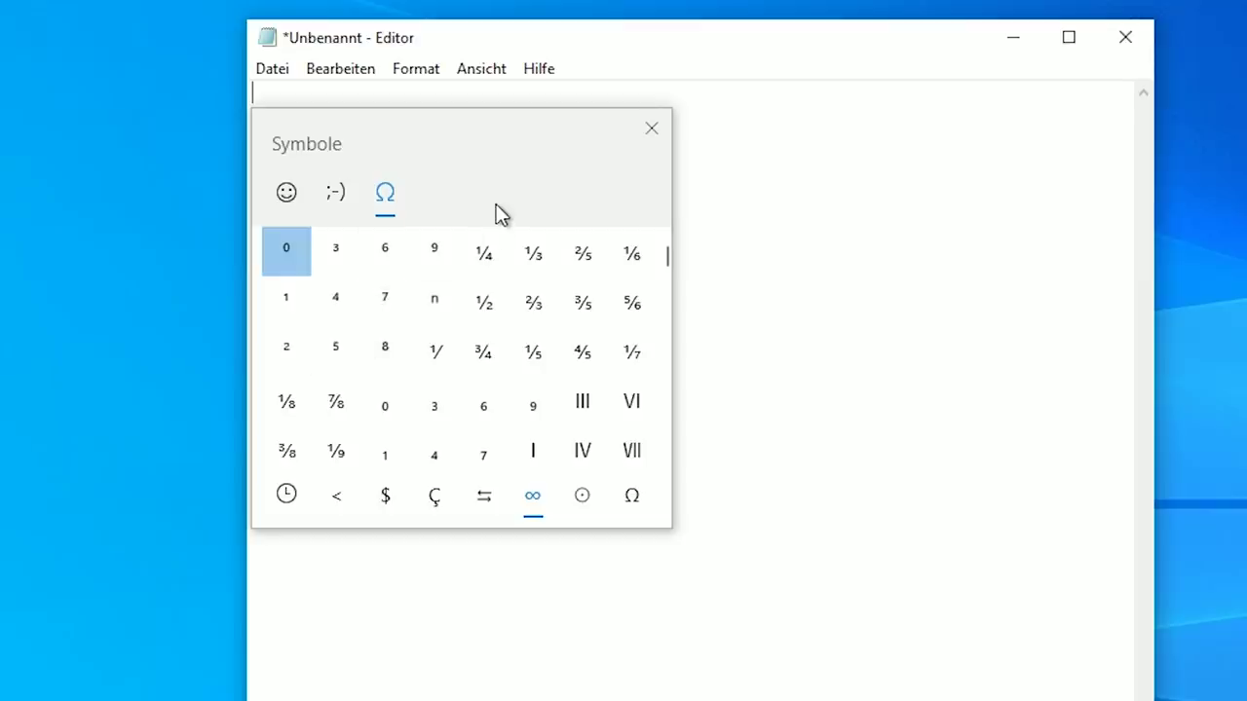
pyautogui.click(472, 504)
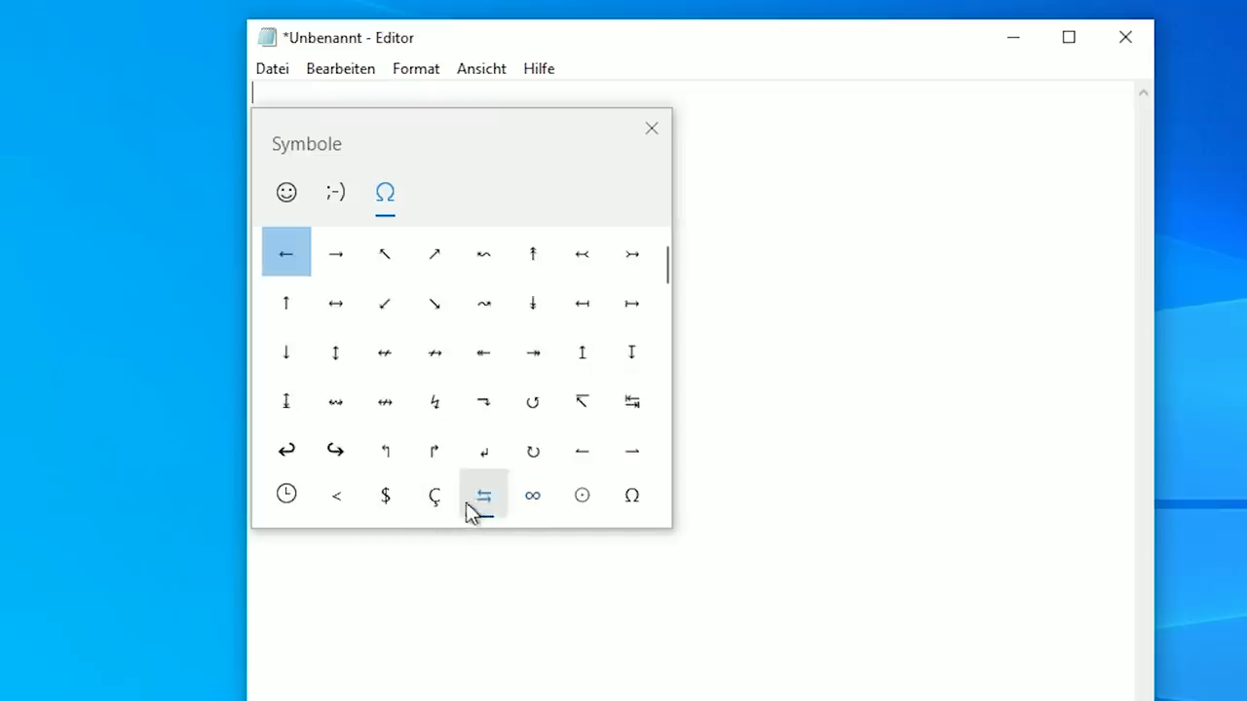
# Scroll through the accented Latin letters, currency and punctuation symbols, then close the panel
pyautogui.click(435, 507)
pyautogui.scroll(-3, 446, 444)
pyautogui.scroll(-1, 446, 443)
pyautogui.scroll(5, 448, 439)
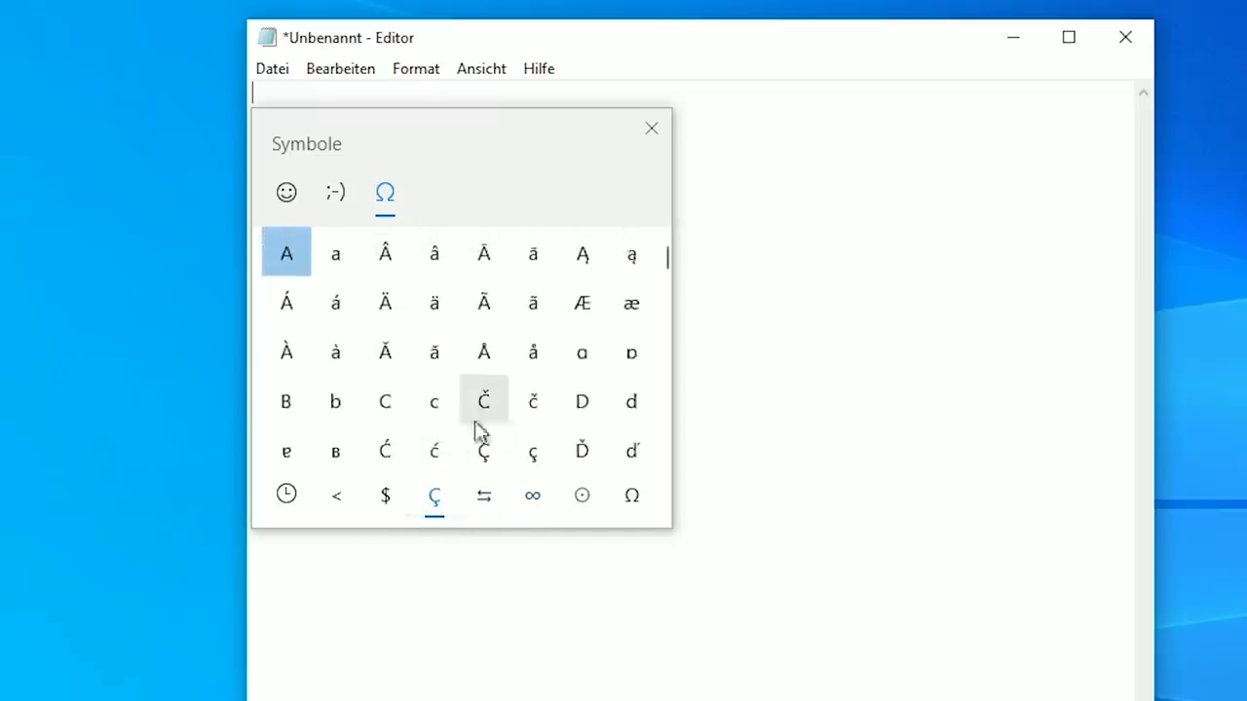
pyautogui.scroll(-5, 468, 432)
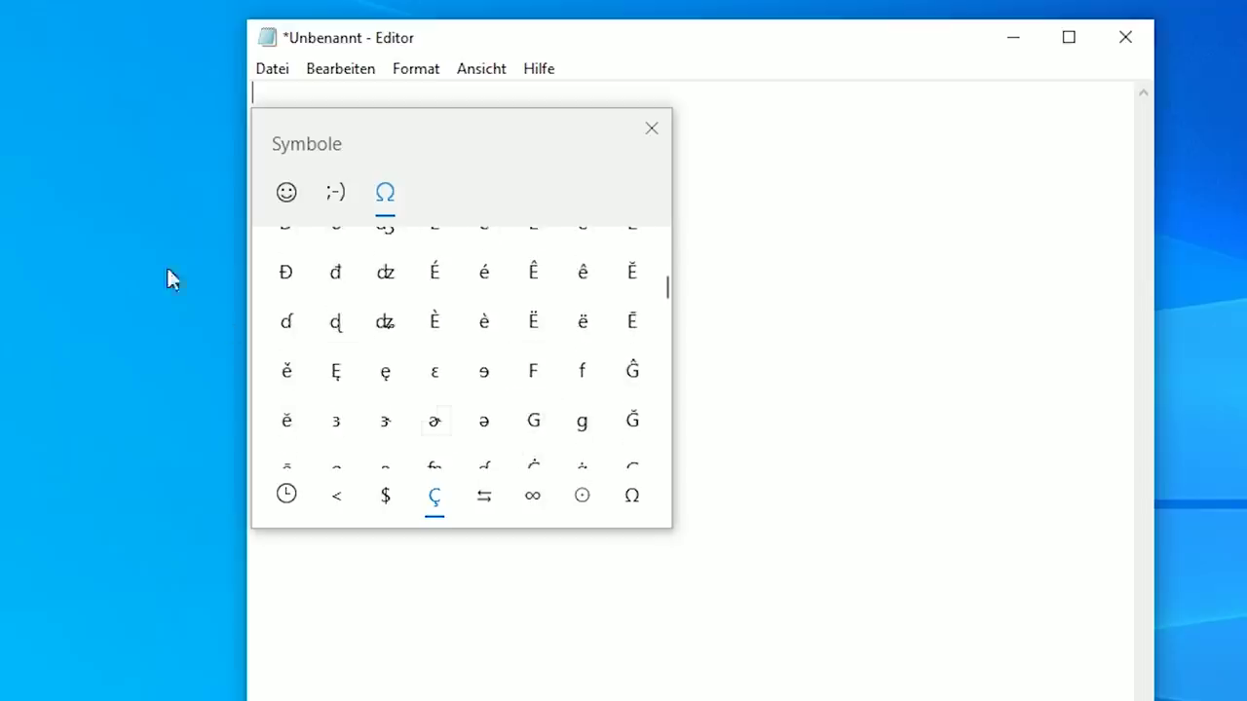
pyautogui.click(395, 505)
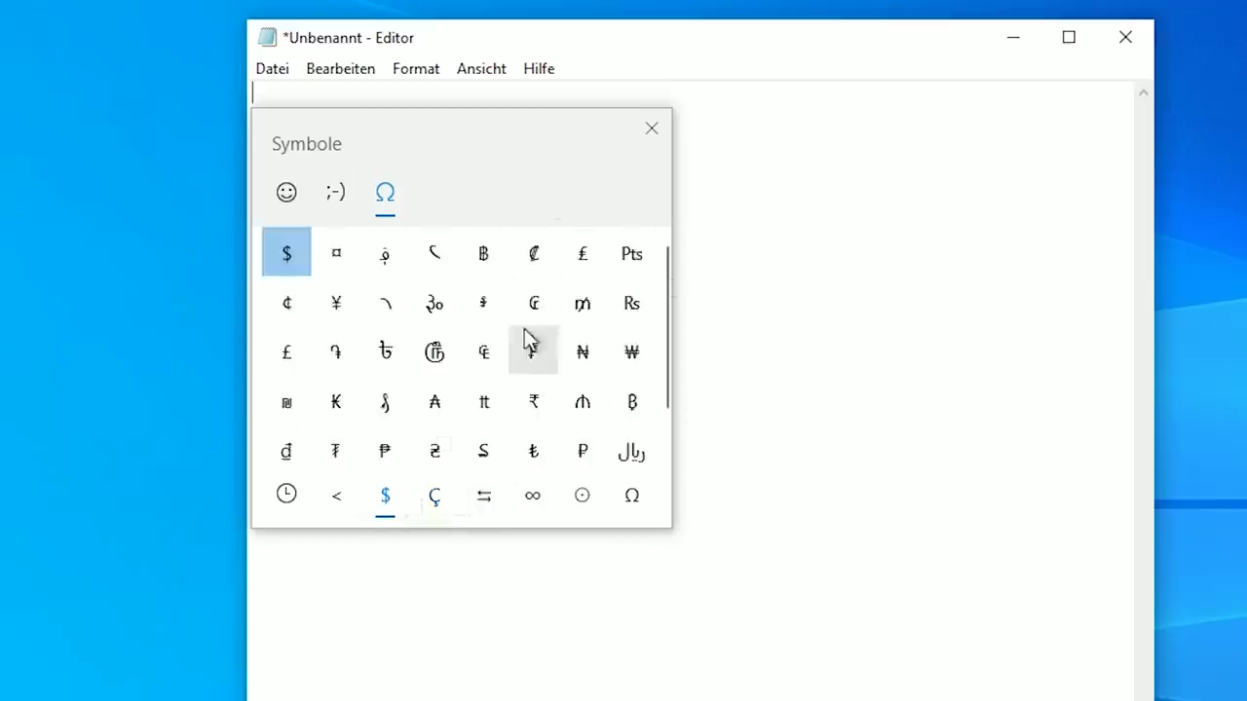
pyautogui.scroll(-1, 527, 336)
pyautogui.click(343, 495)
pyautogui.scroll(-5, 459, 398)
pyautogui.scroll(-2, 467, 380)
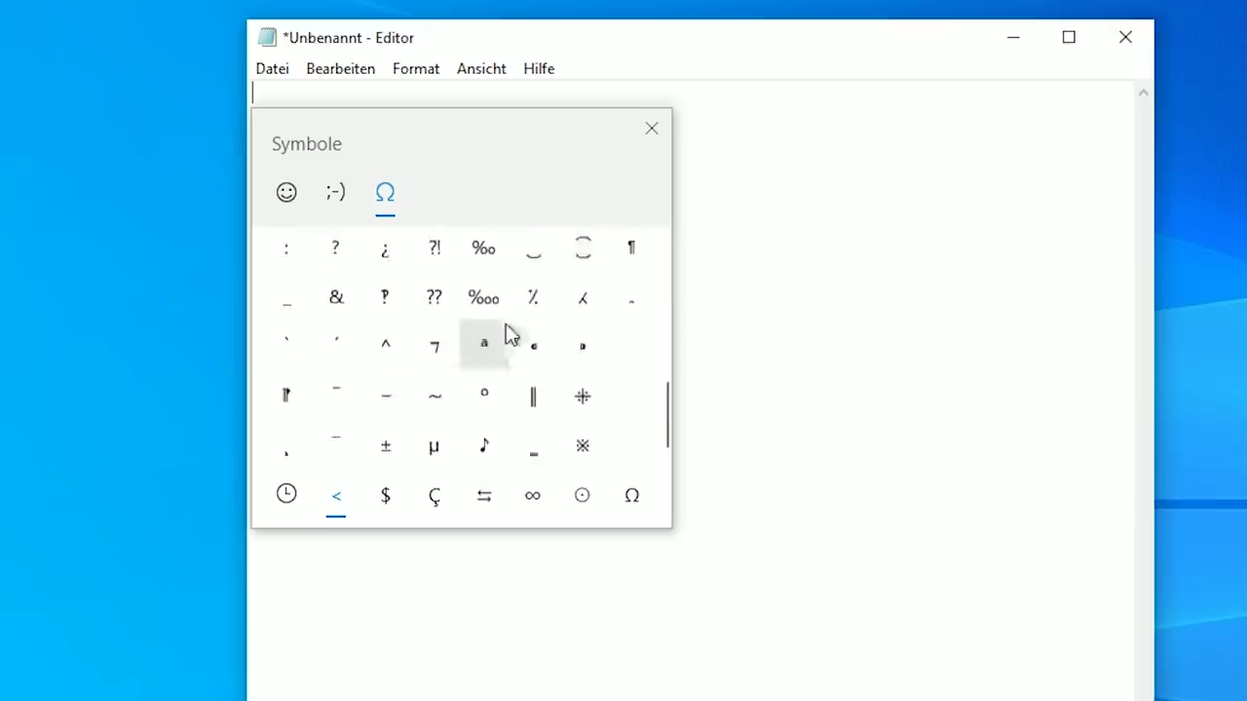
pyautogui.click(651, 129)
# Move Notepad left and launch Task Manager from the taskbar's context menu
pyautogui.moveTo(512, 44); pyautogui.dragTo(453, 54)
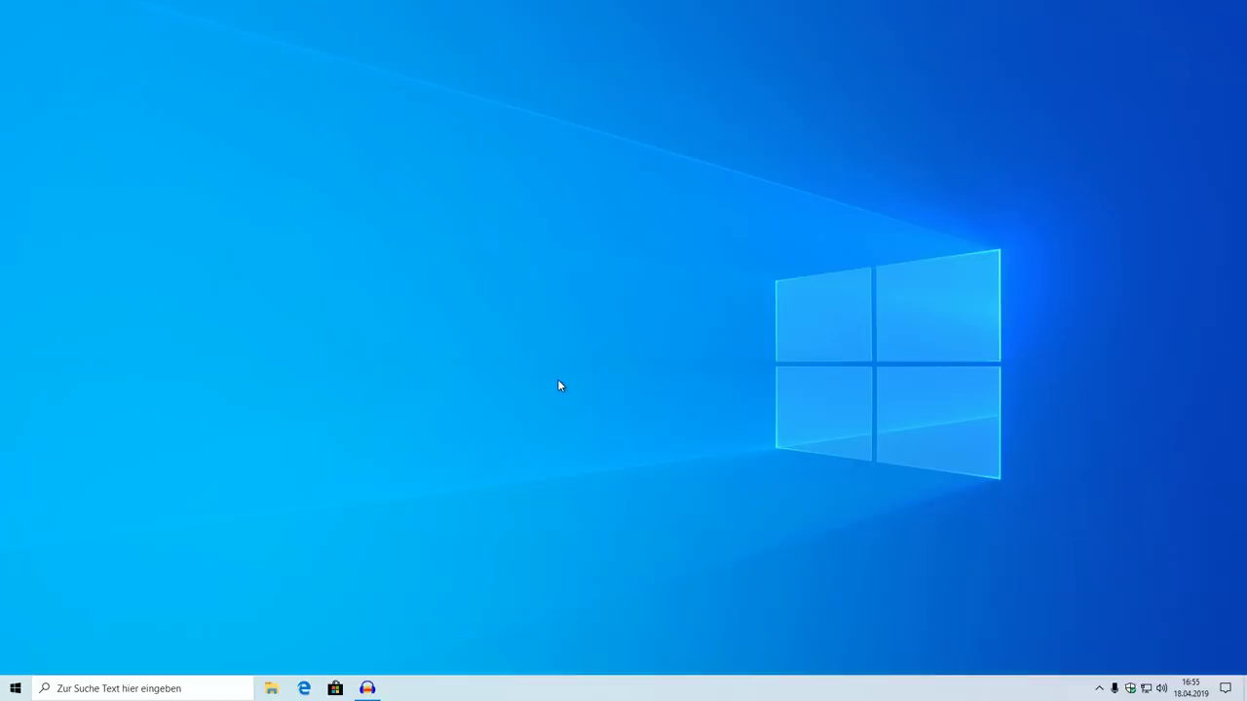
pyautogui.rightClick(578, 686)
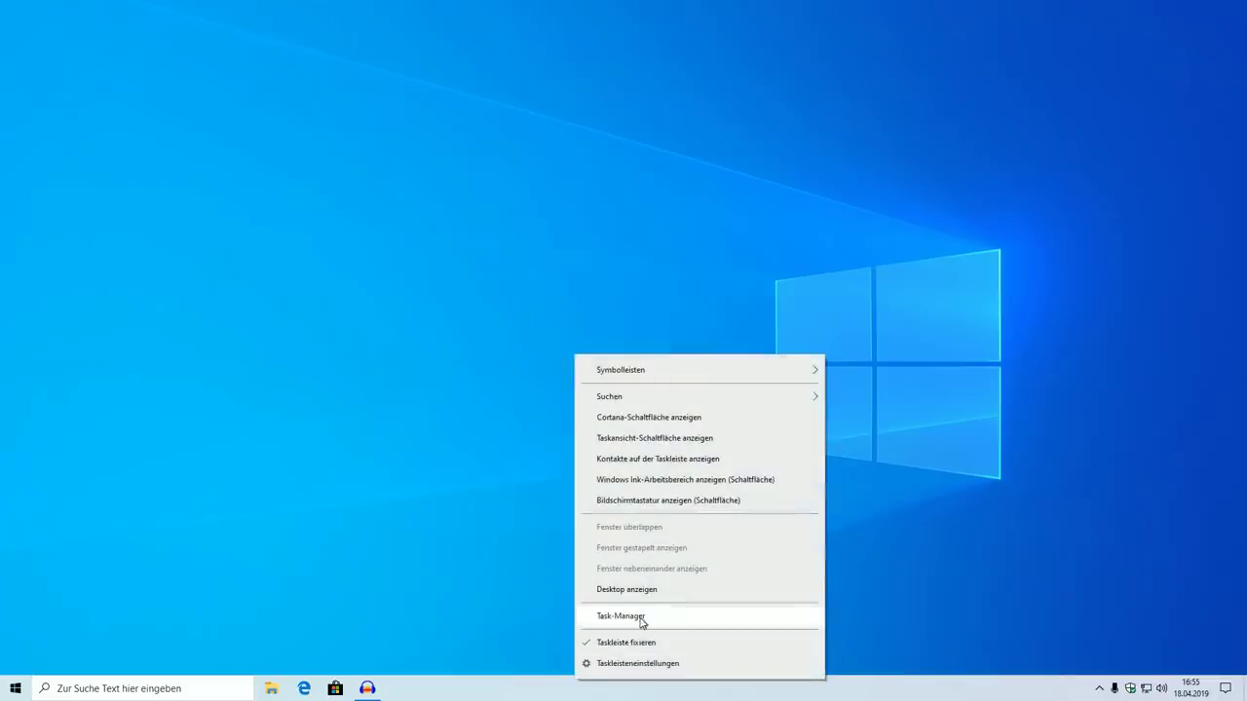
pyautogui.click(639, 617)
pyautogui.moveTo(205, 95); pyautogui.dragTo(441, 171)
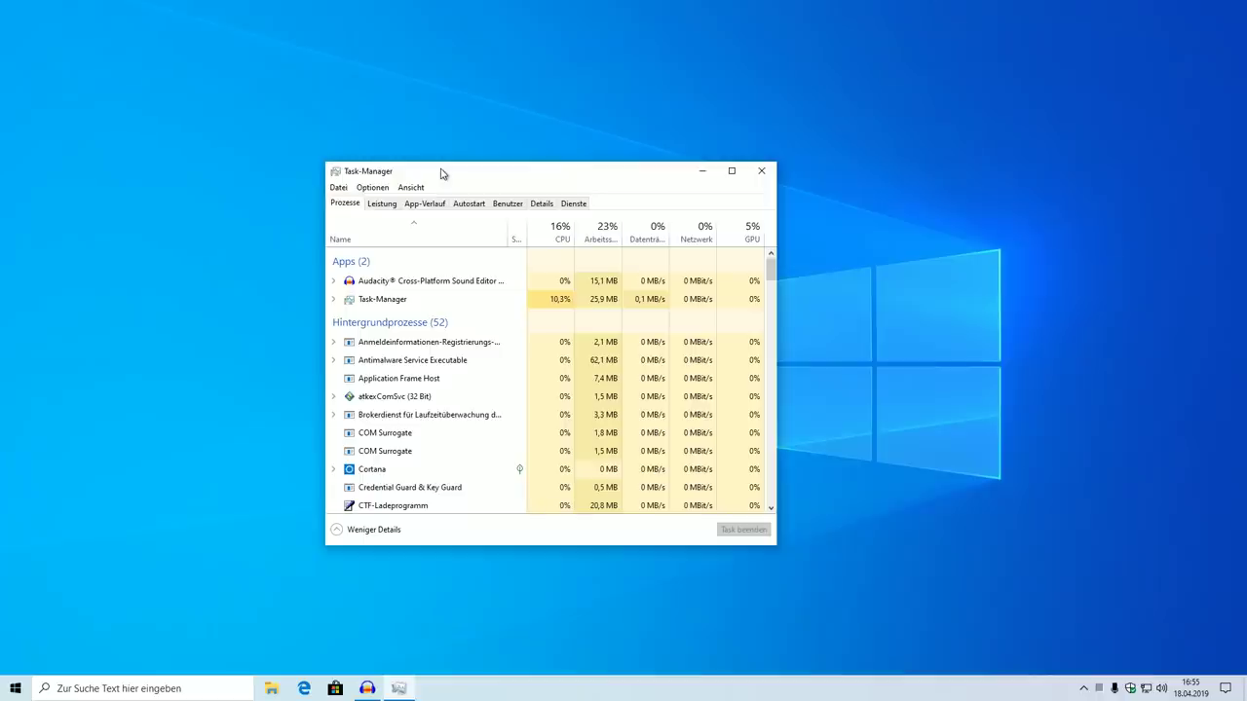
# Set Task Manager's default tab to Details under Optionen, then close it
pyautogui.click(388, 186)
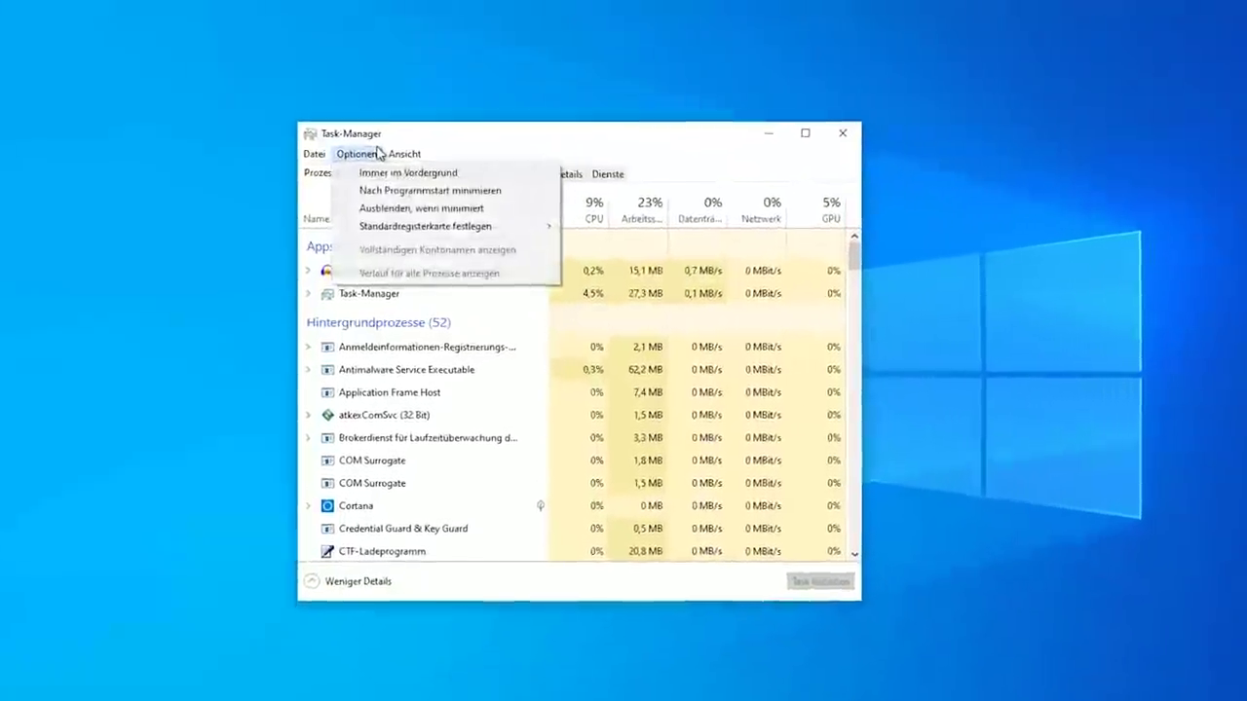
pyautogui.moveTo(421, 226)
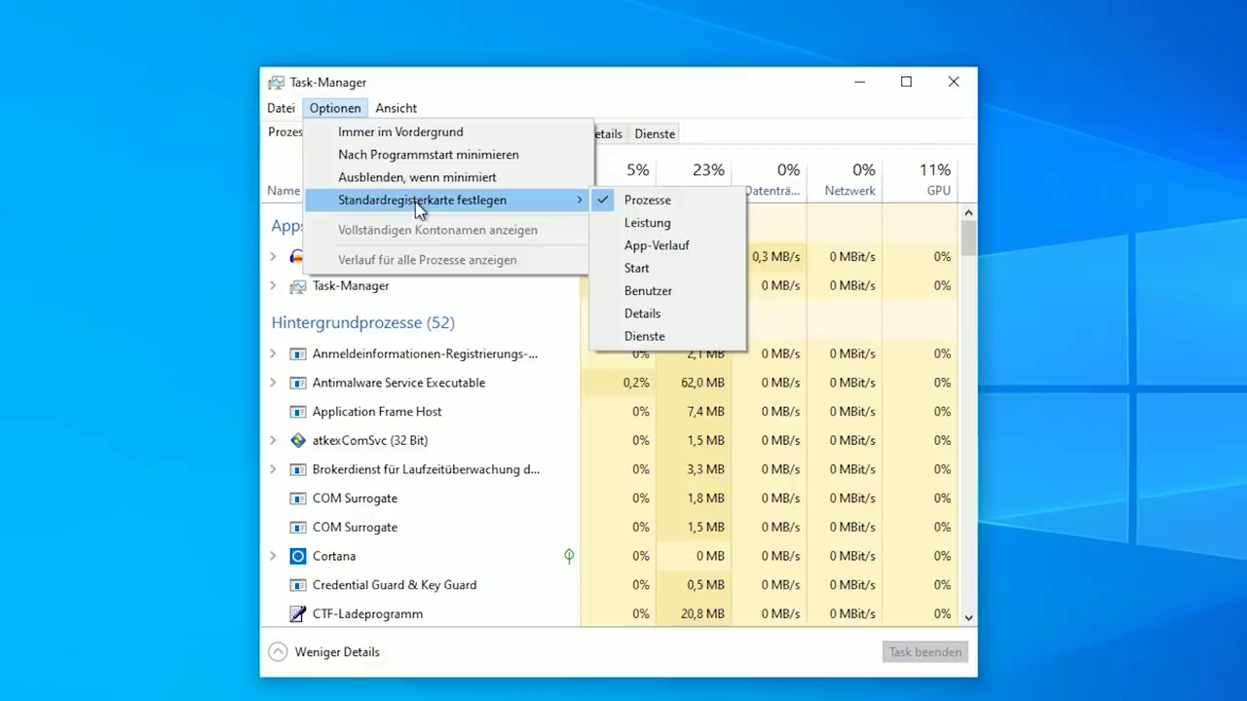
pyautogui.click(493, 437)
pyautogui.scroll(-15, 546, 439)
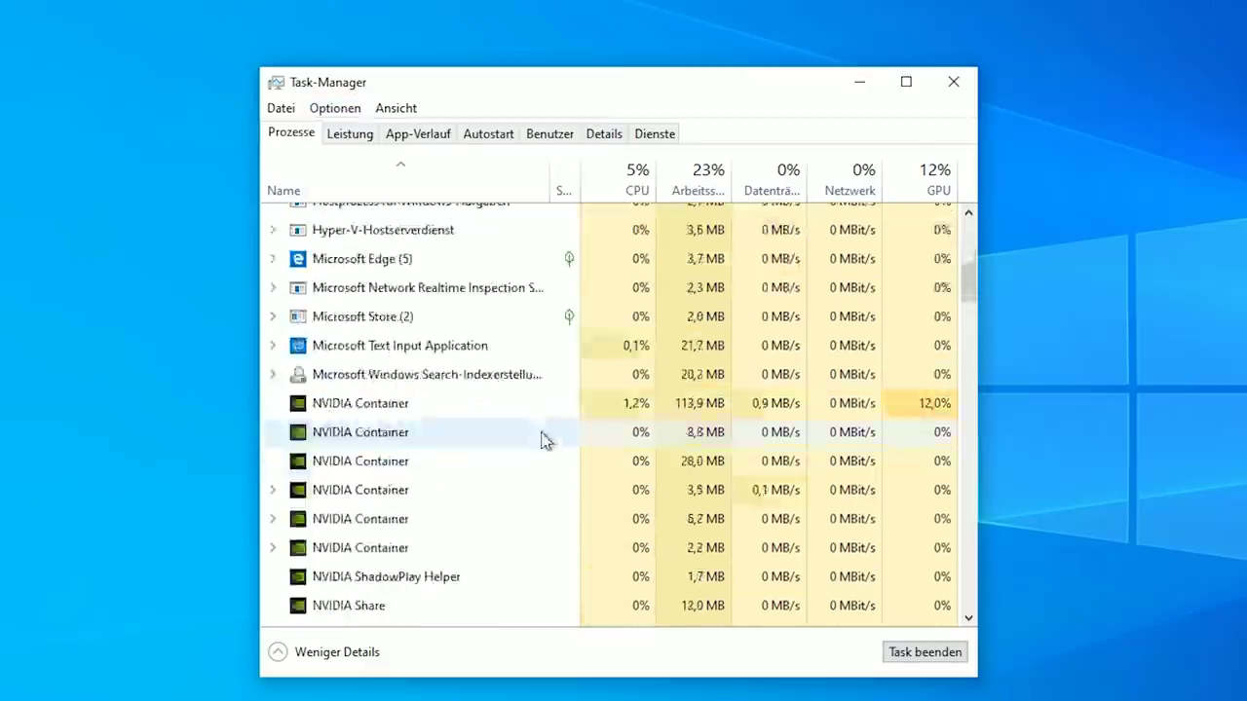
pyautogui.scroll(-5, 559, 438)
pyautogui.scroll(2, 559, 437)
pyautogui.click(335, 108)
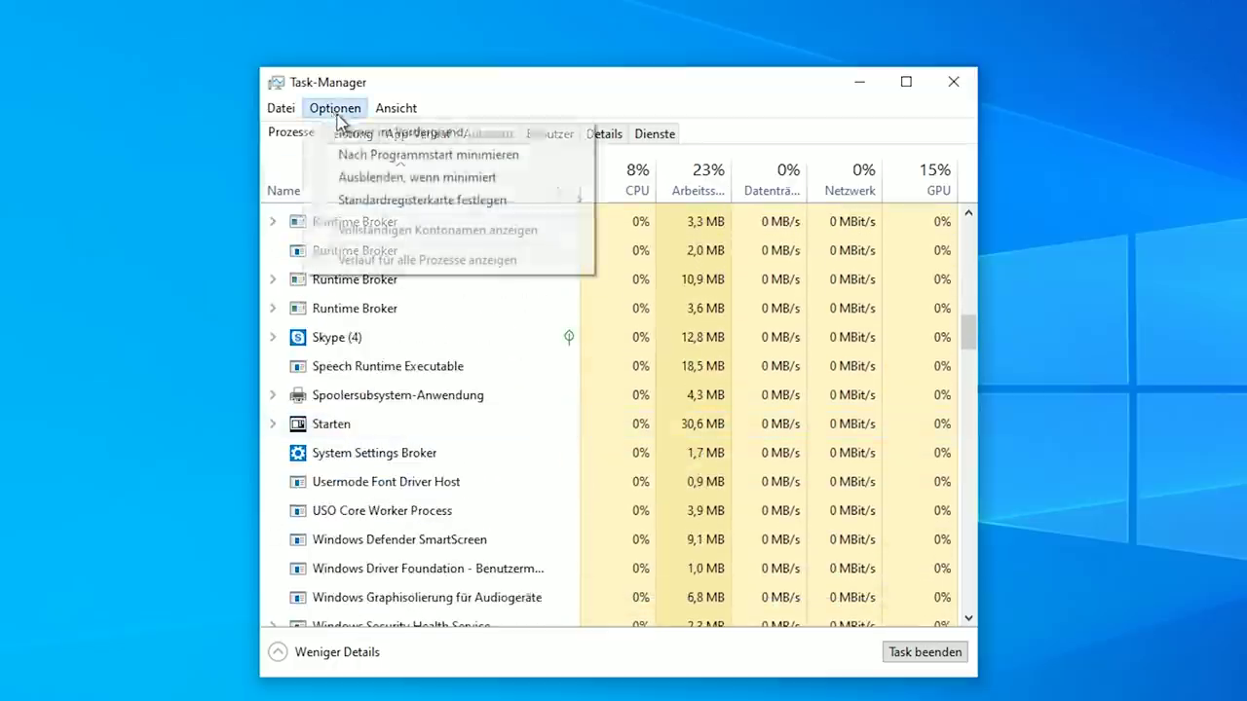
pyautogui.moveTo(391, 206)
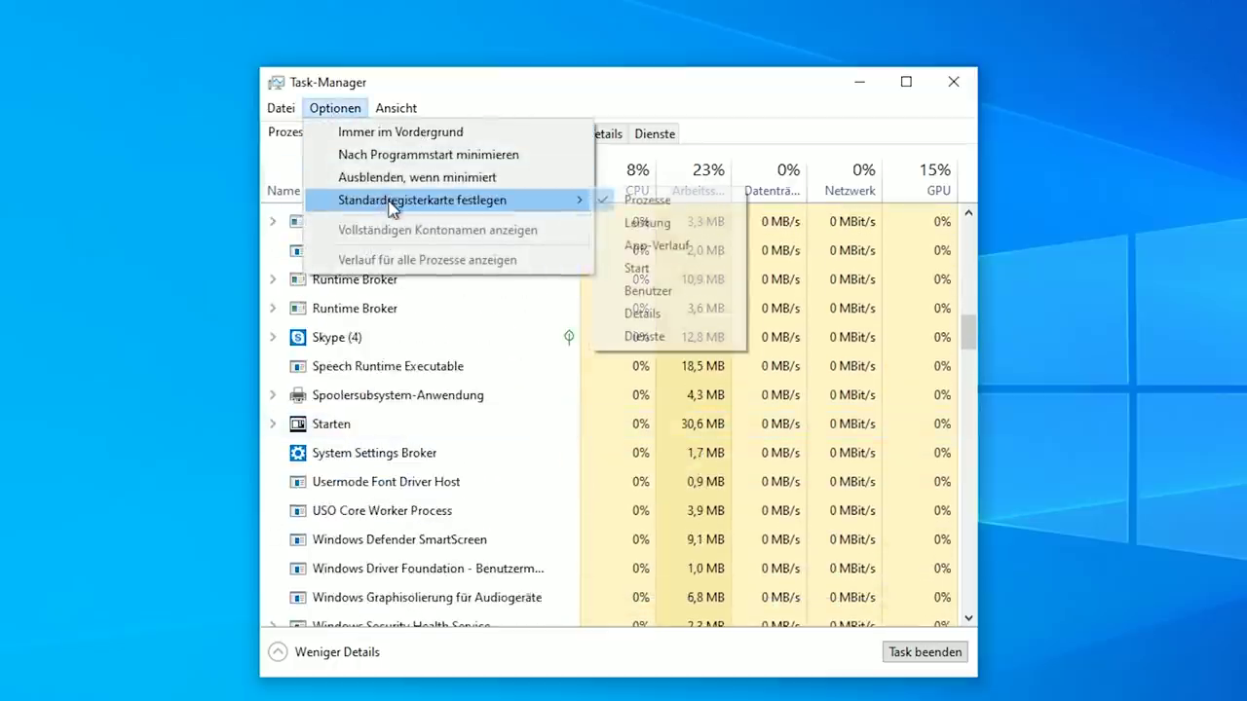
pyautogui.click(674, 325)
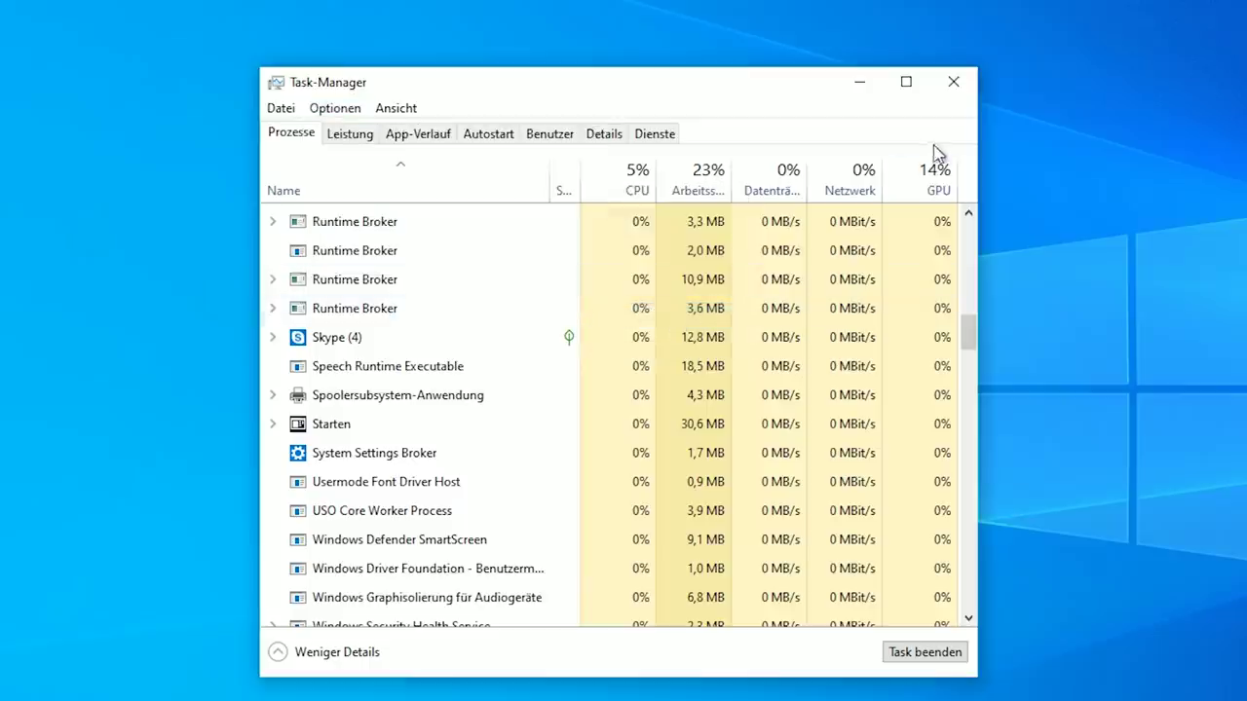
pyautogui.click(953, 87)
# Reopen Task Manager, set its default tab to Leistung, and close it
pyautogui.rightClick(497, 700)
pyautogui.click(545, 700)
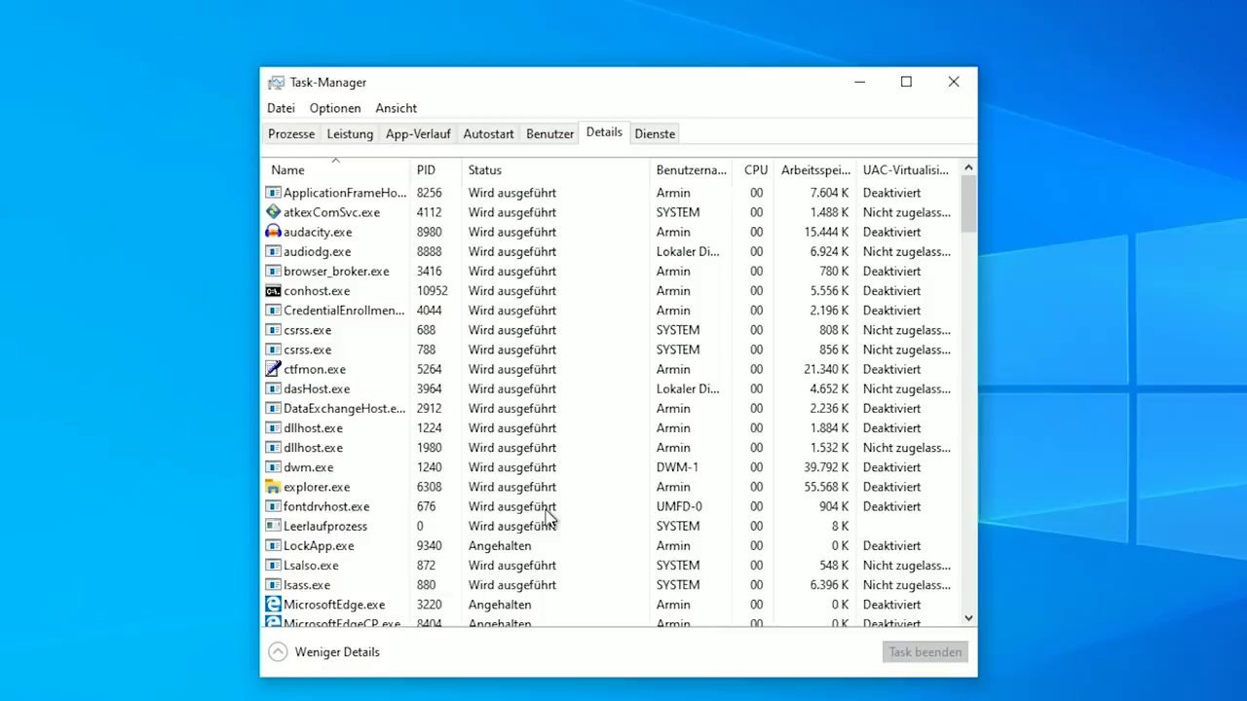
pyautogui.click(332, 109)
pyautogui.moveTo(386, 208)
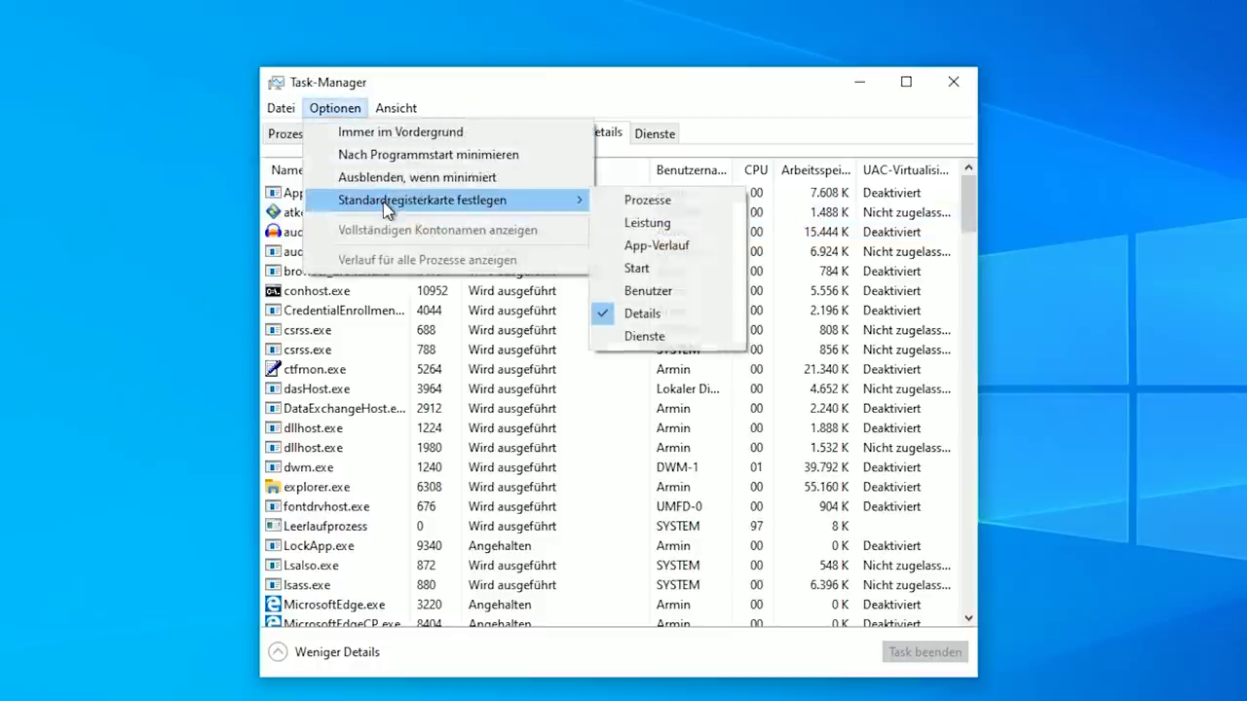
pyautogui.click(629, 224)
pyautogui.click(953, 82)
# Reopen Task Manager to confirm it starts on Leistung, then close it
pyautogui.rightClick(438, 700)
pyautogui.click(507, 700)
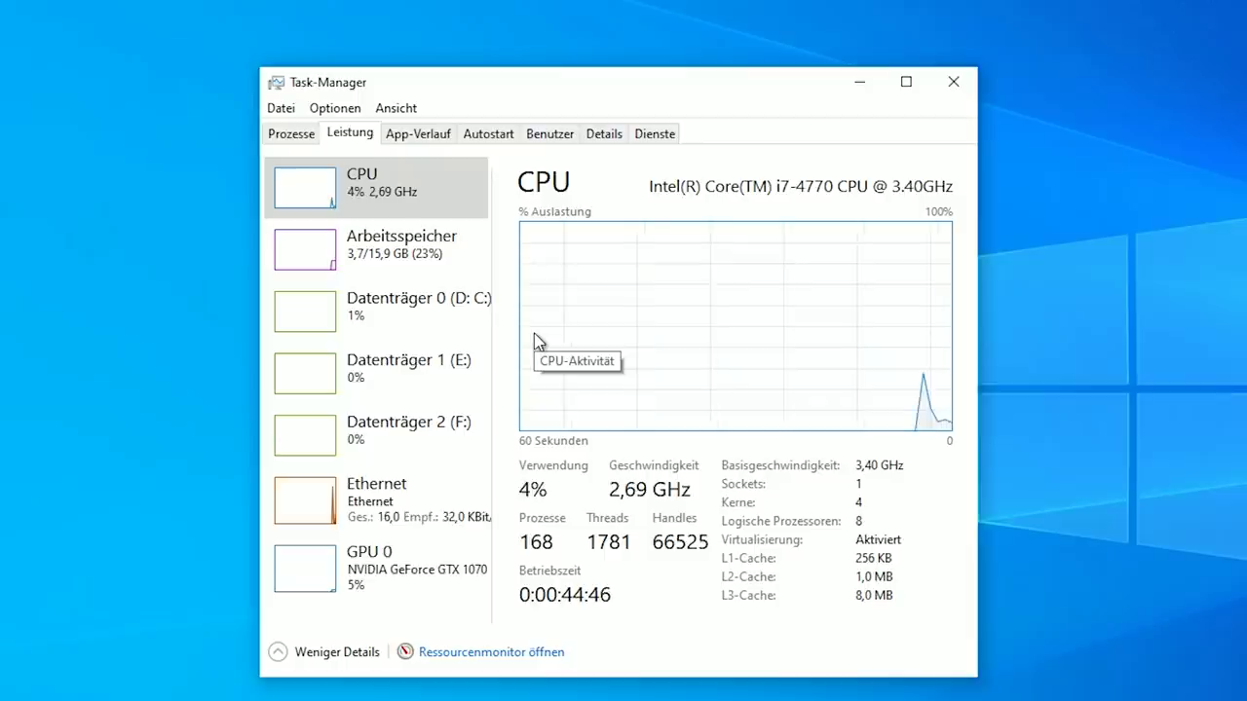
pyautogui.click(944, 92)
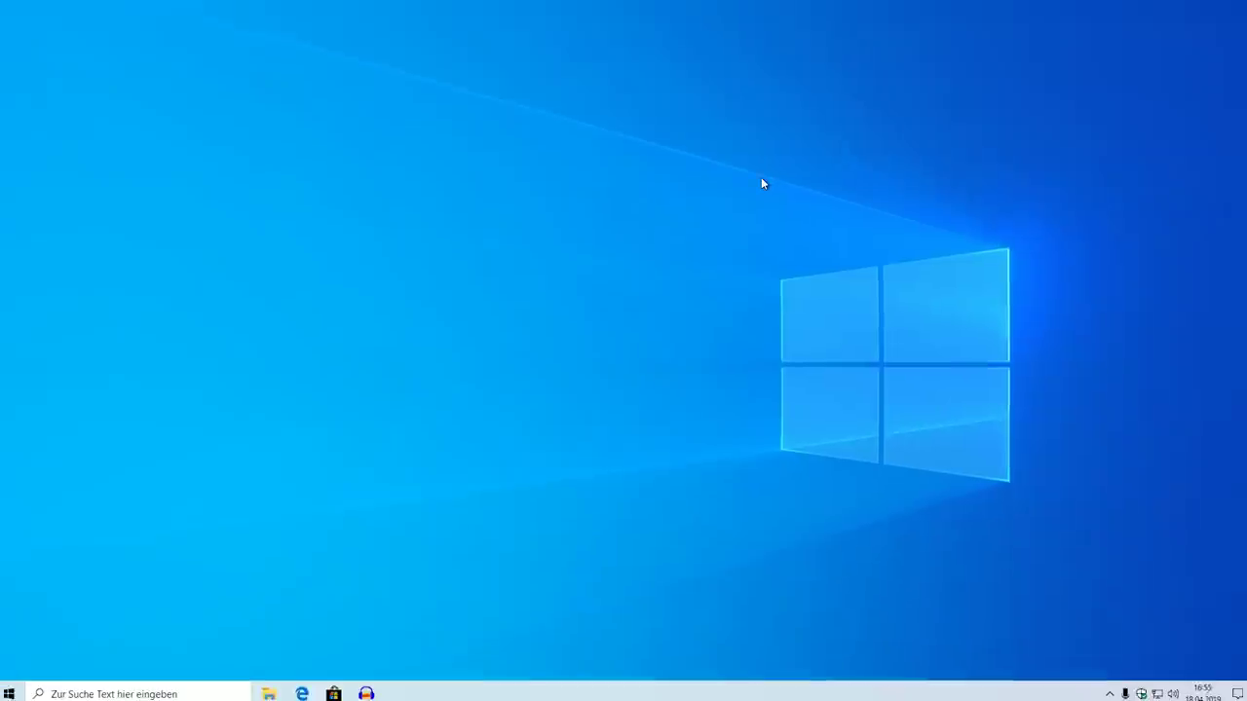